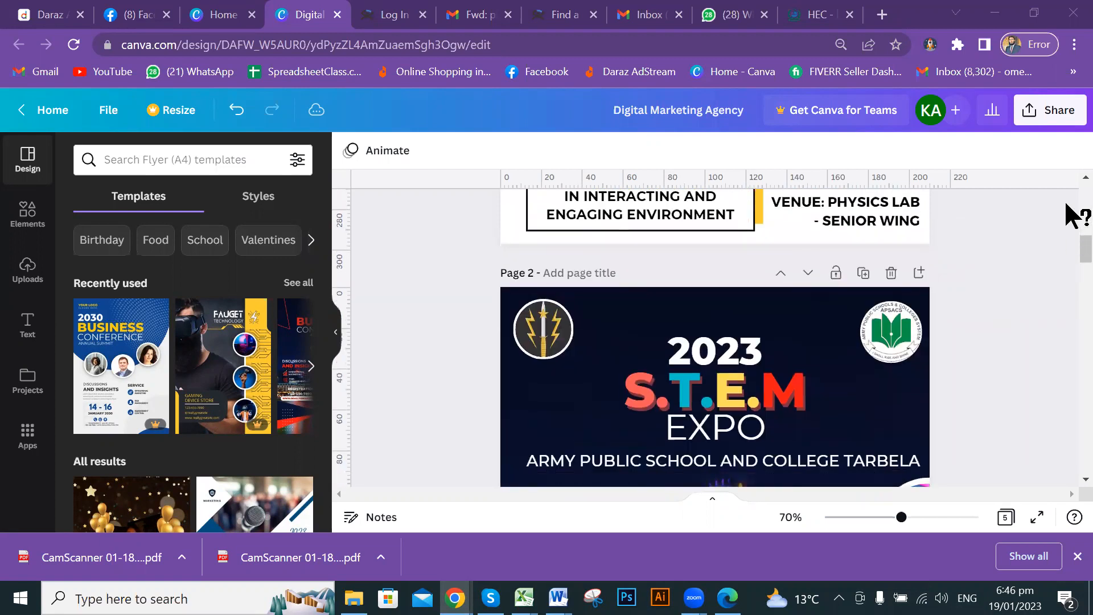
Scroll past the four existing flyers and select the blank Page 5.
scroll(1066, 239, down, 4)
scroll(1067, 259, up, 15)
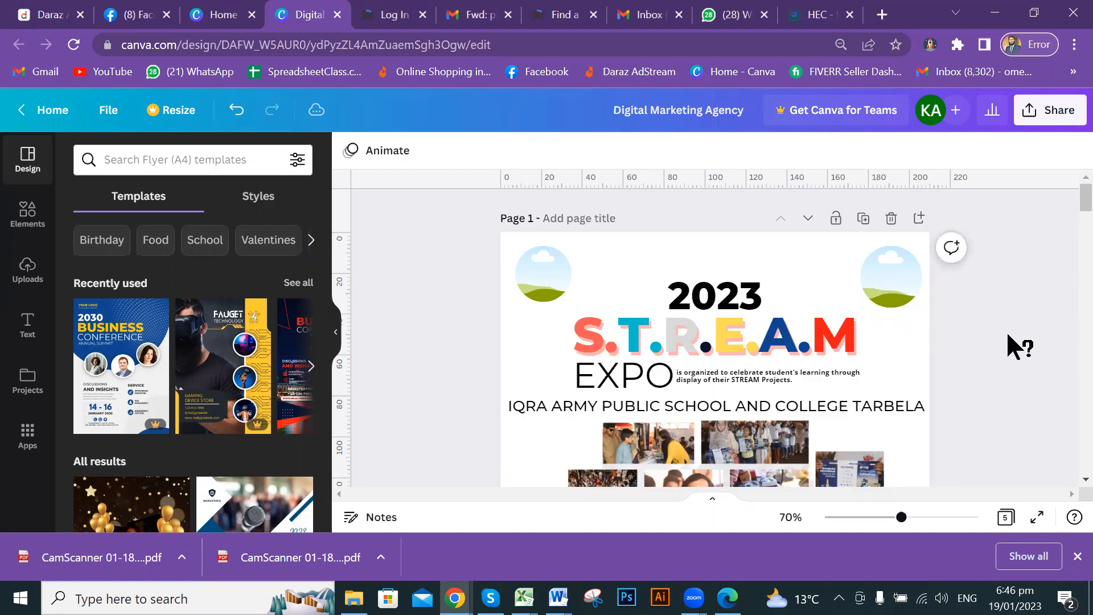
scroll(1019, 346, down, 3)
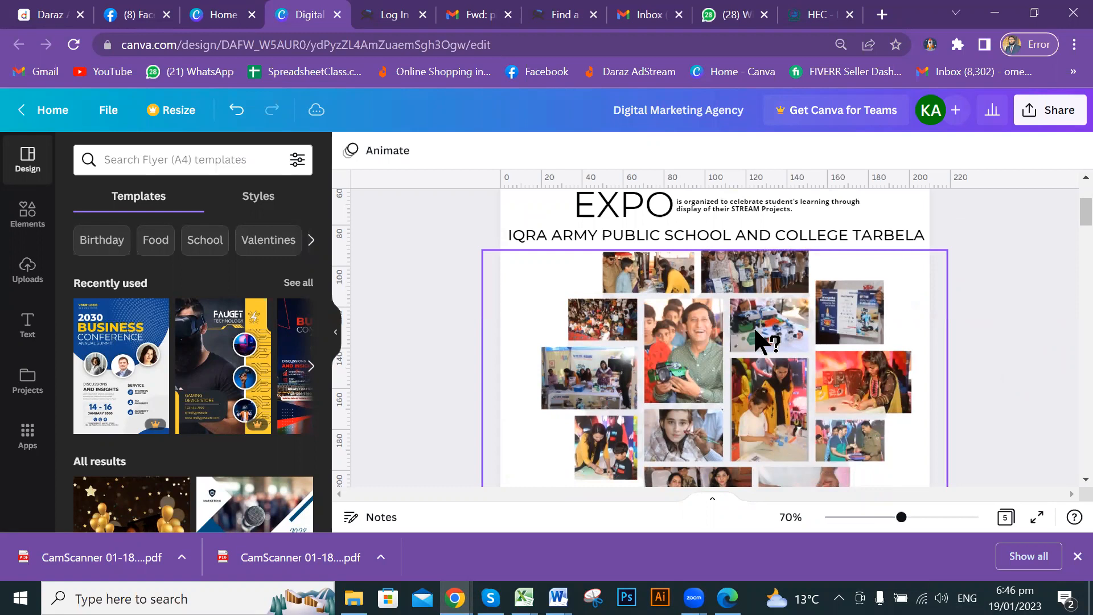
scroll(763, 339, down, 3)
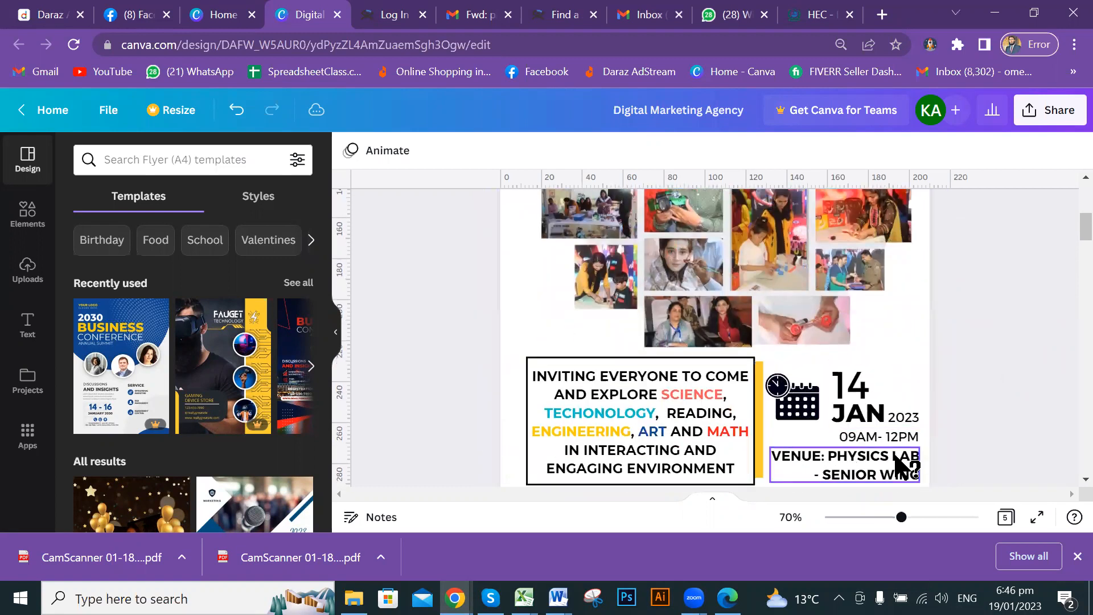
scroll(749, 434, up, 6)
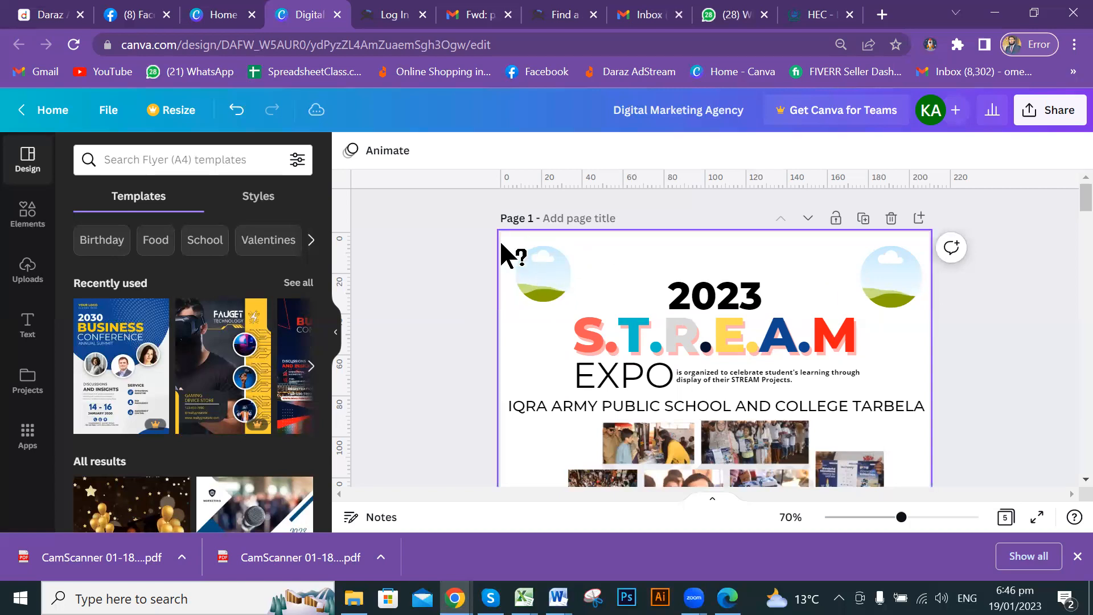
scroll(897, 344, down, 3)
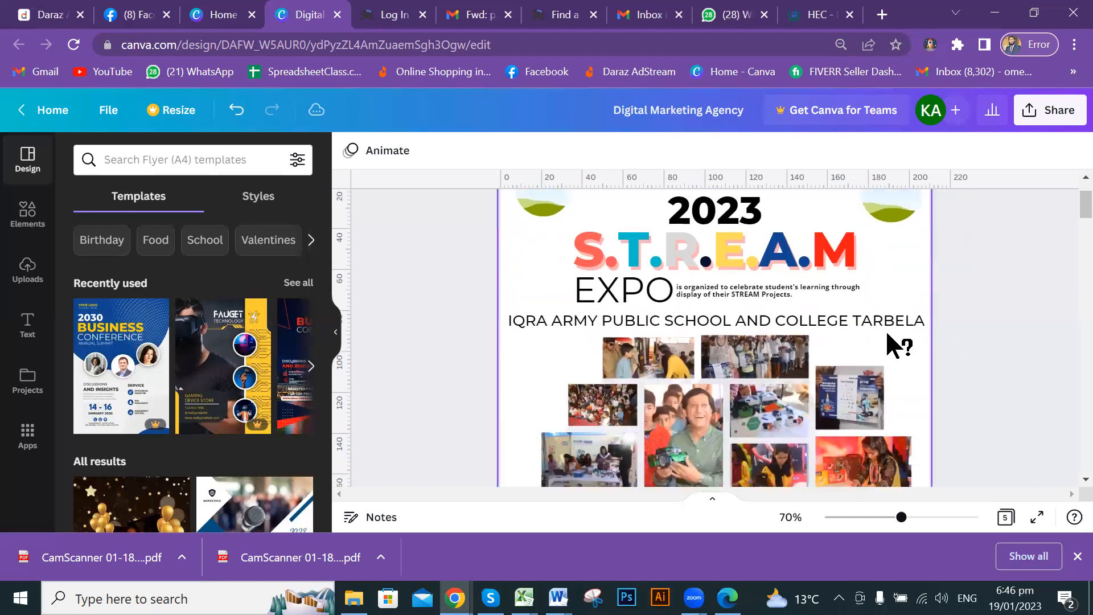
scroll(897, 345, down, 5)
scroll(892, 341, down, 15)
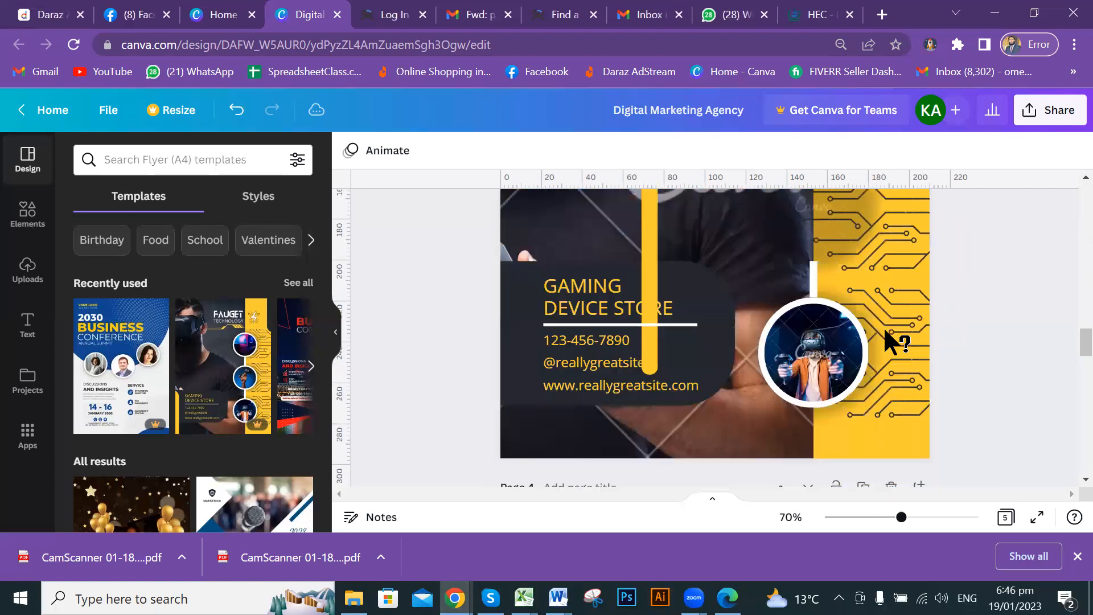
scroll(885, 331, down, 1)
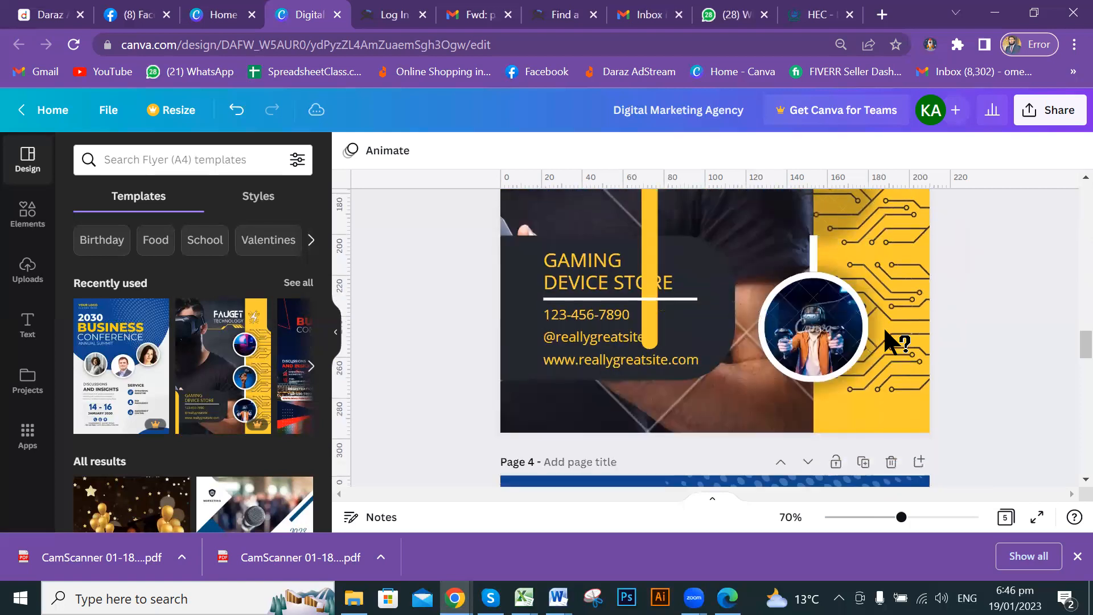
scroll(859, 337, down, 5)
scroll(863, 342, down, 3)
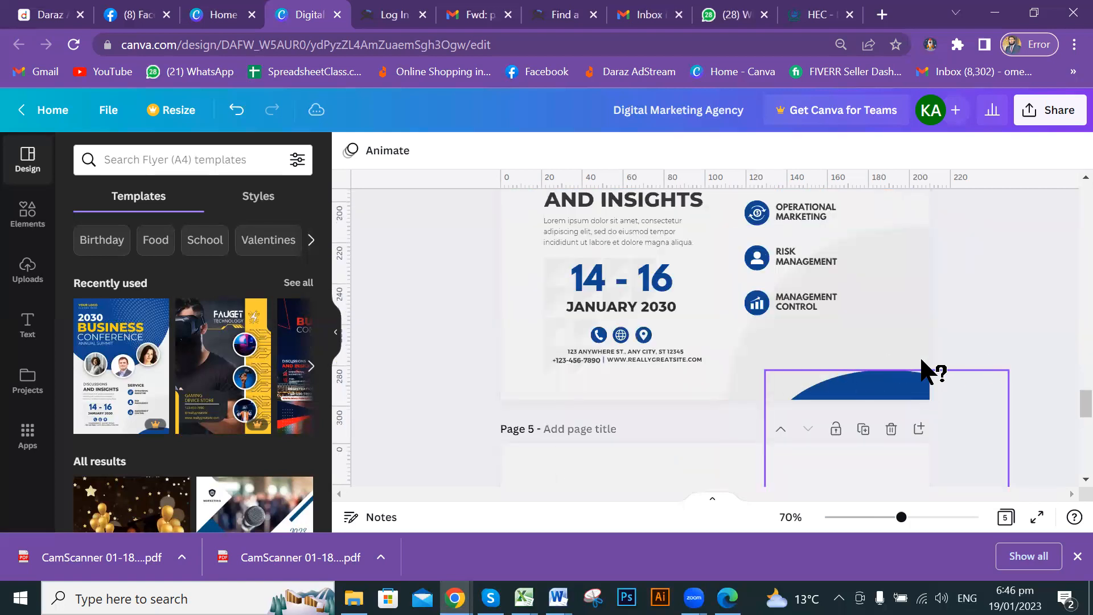
scroll(951, 341, up, 3)
scroll(974, 316, up, 15)
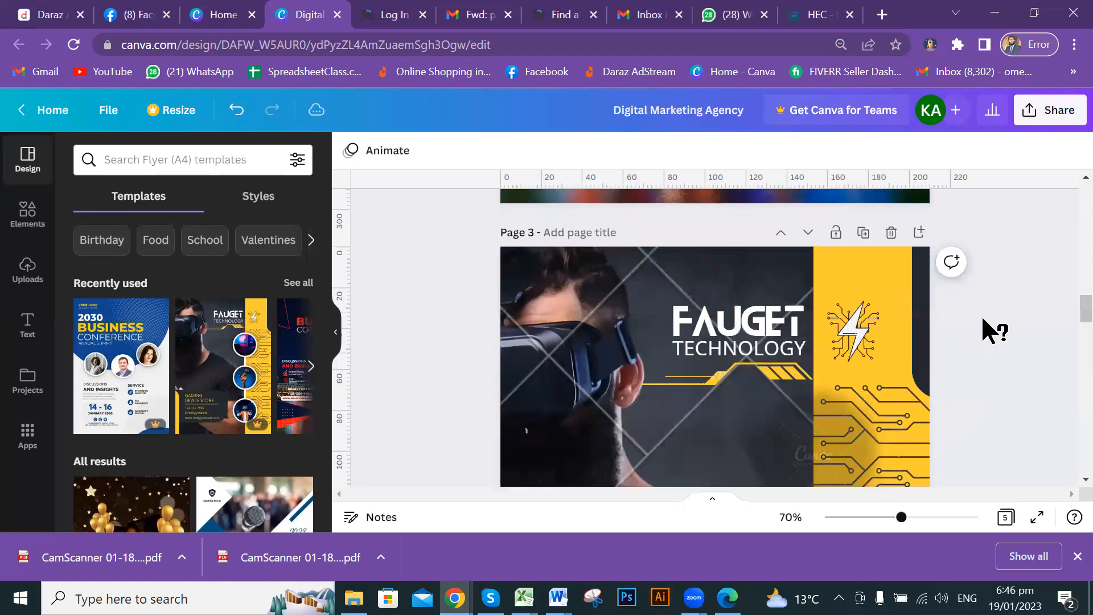
scroll(982, 315, up, 3)
scroll(982, 313, down, 12)
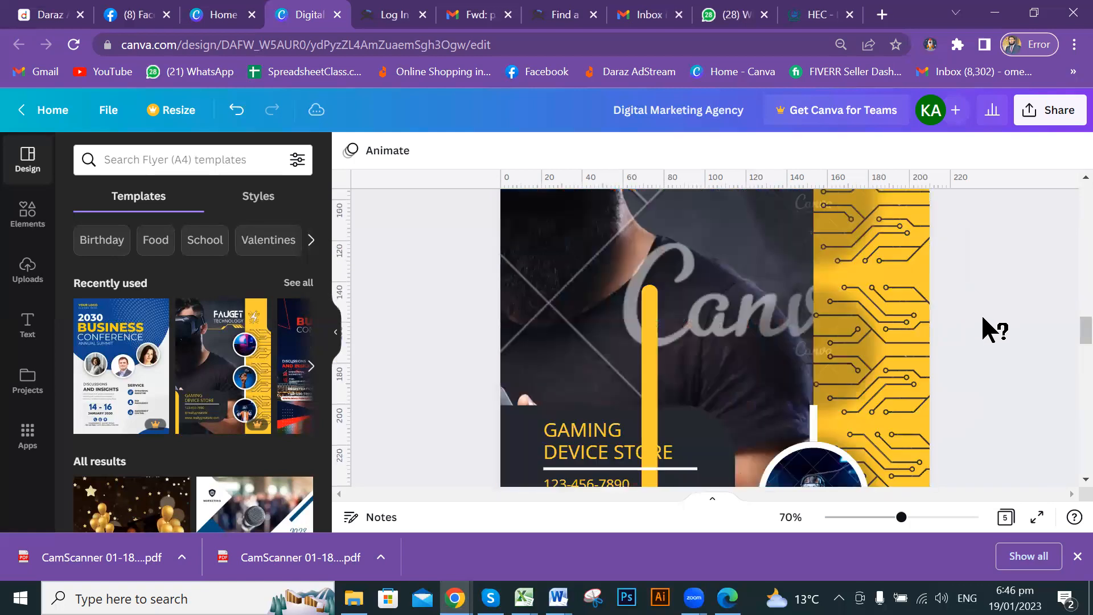
scroll(981, 314, down, 10)
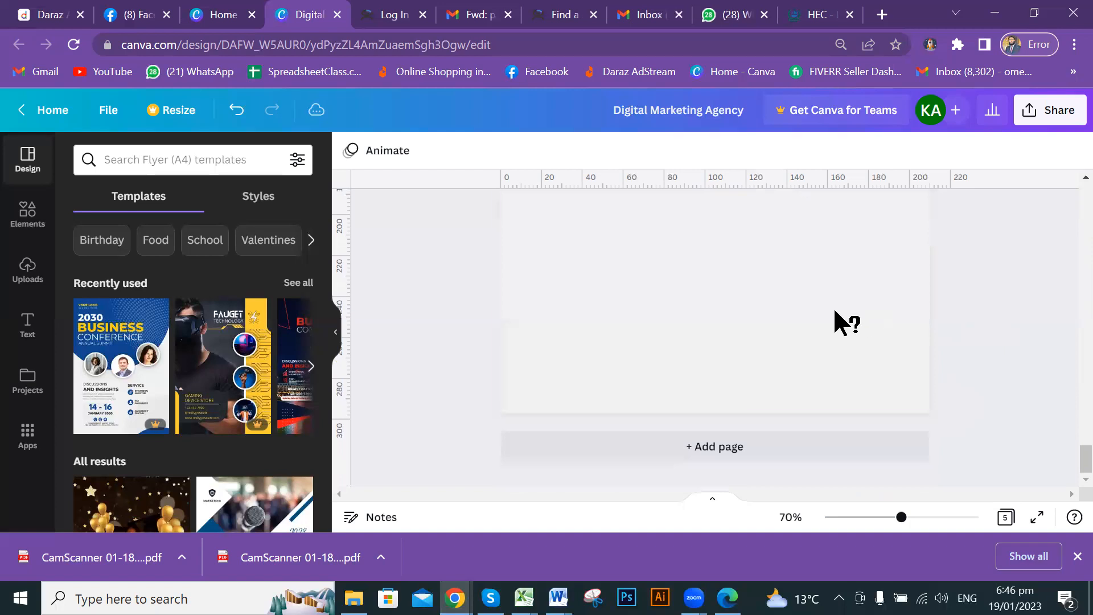
click(924, 311)
Drag the heart-shaped photo collage up from the bottom edge to Page 5's centre guide.
scroll(923, 311, up, 7)
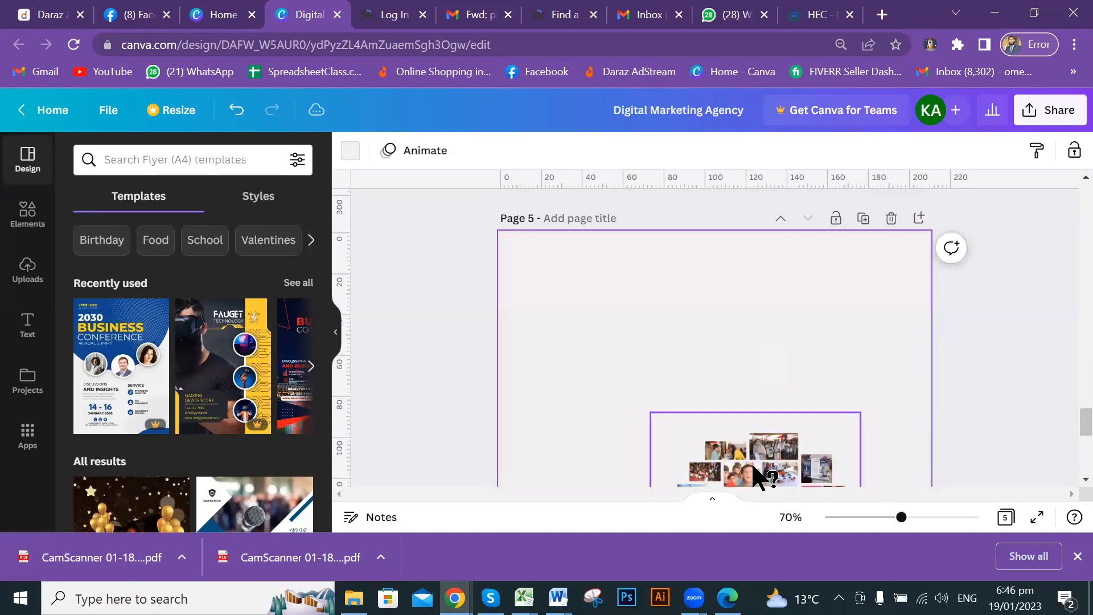
drag(738, 450, 747, 386)
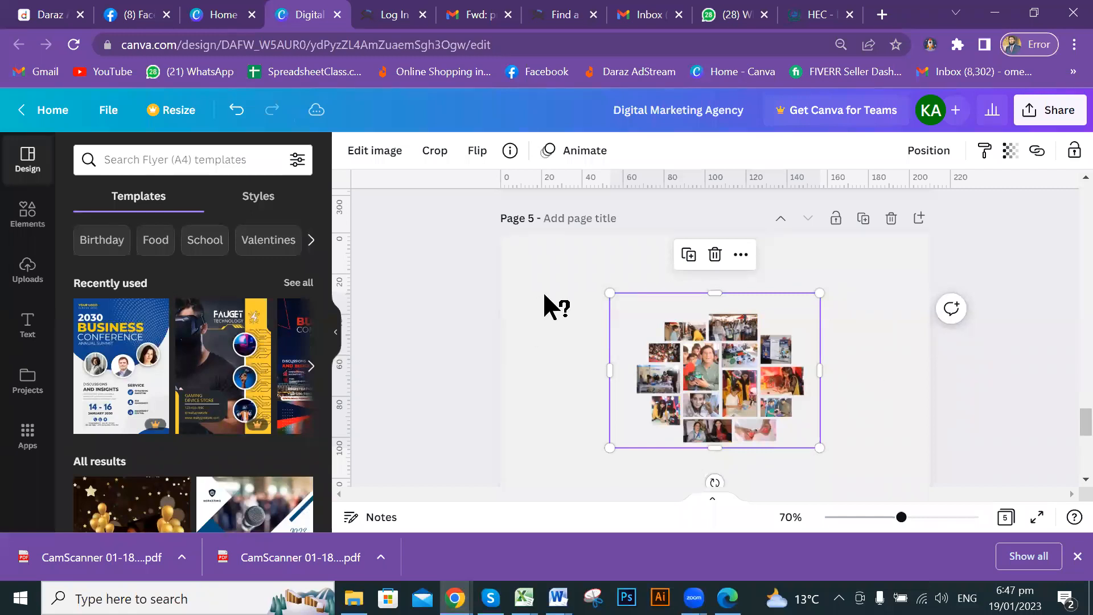
scroll(549, 284, up, 3)
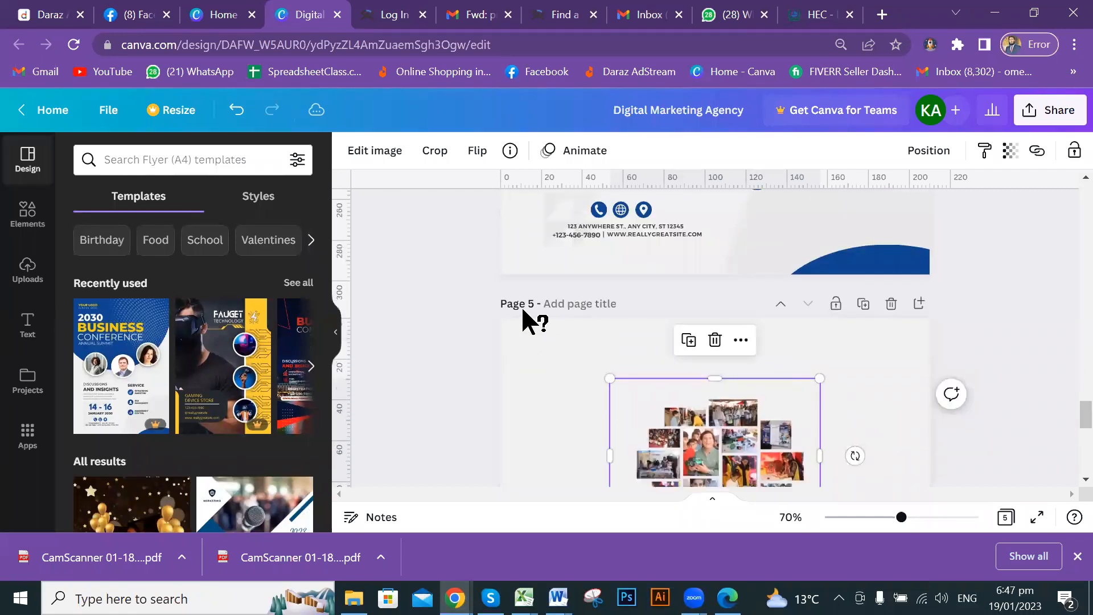
scroll(743, 344, up, 10)
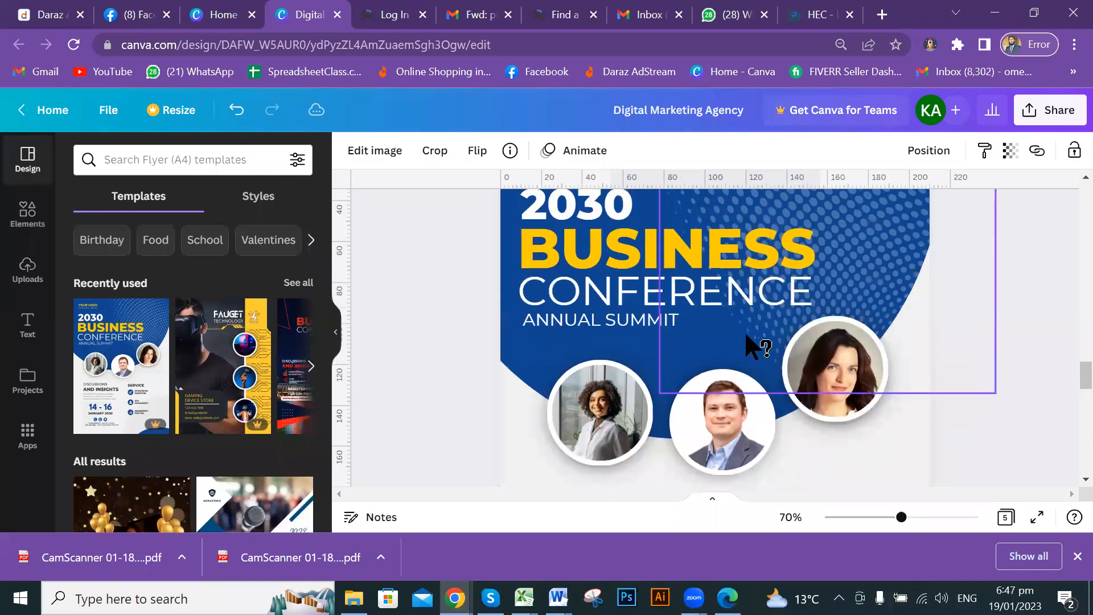
scroll(805, 383, up, 5)
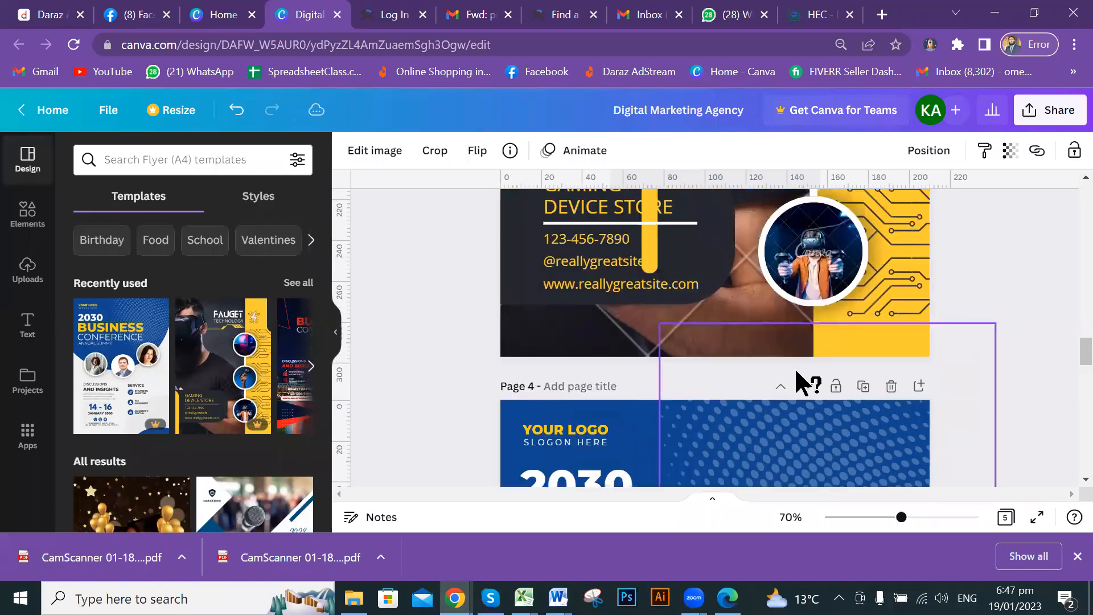
scroll(805, 378, up, 10)
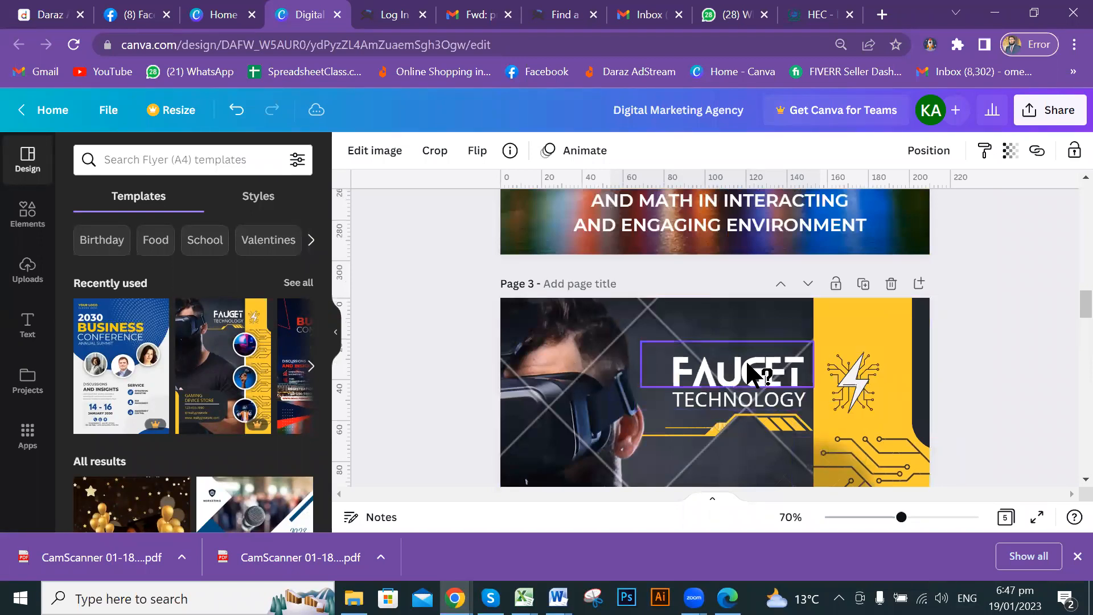
scroll(748, 365, up, 3)
scroll(754, 376, up, 3)
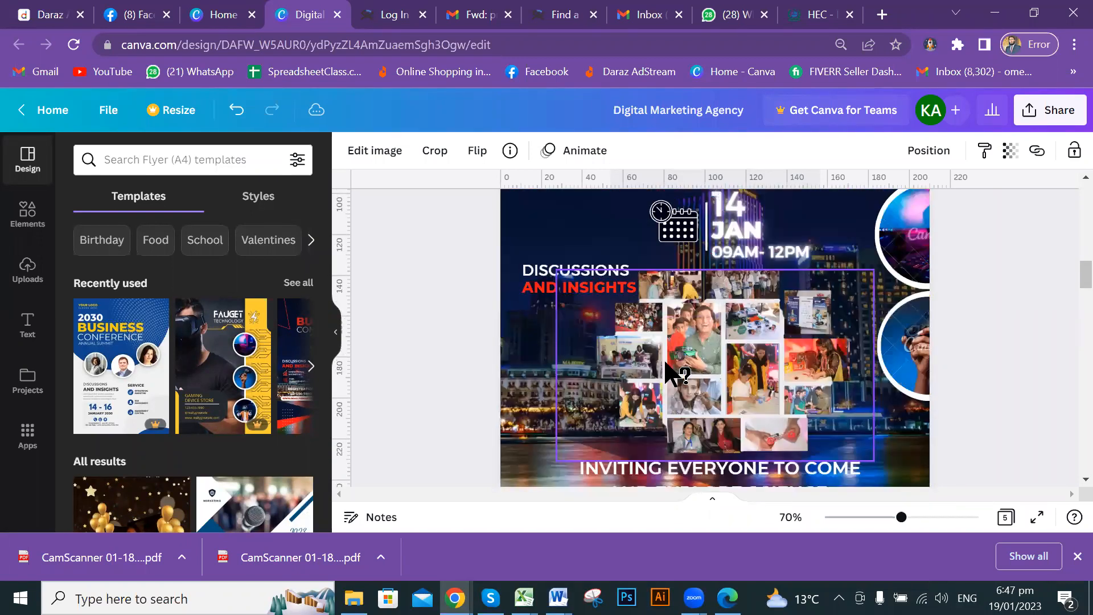
scroll(677, 374, up, 2)
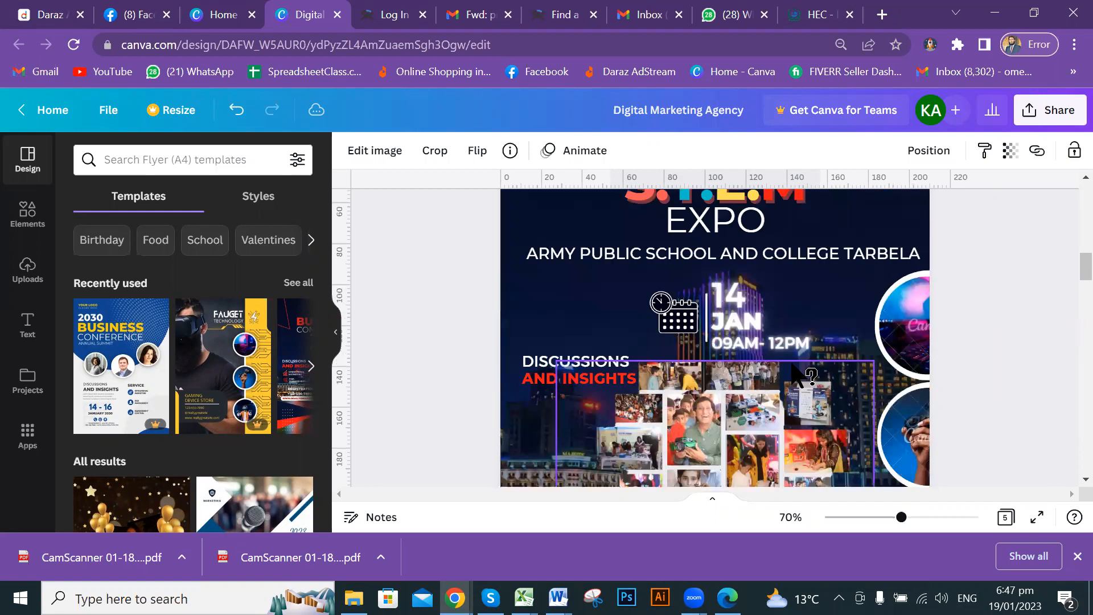
scroll(798, 376, up, 10)
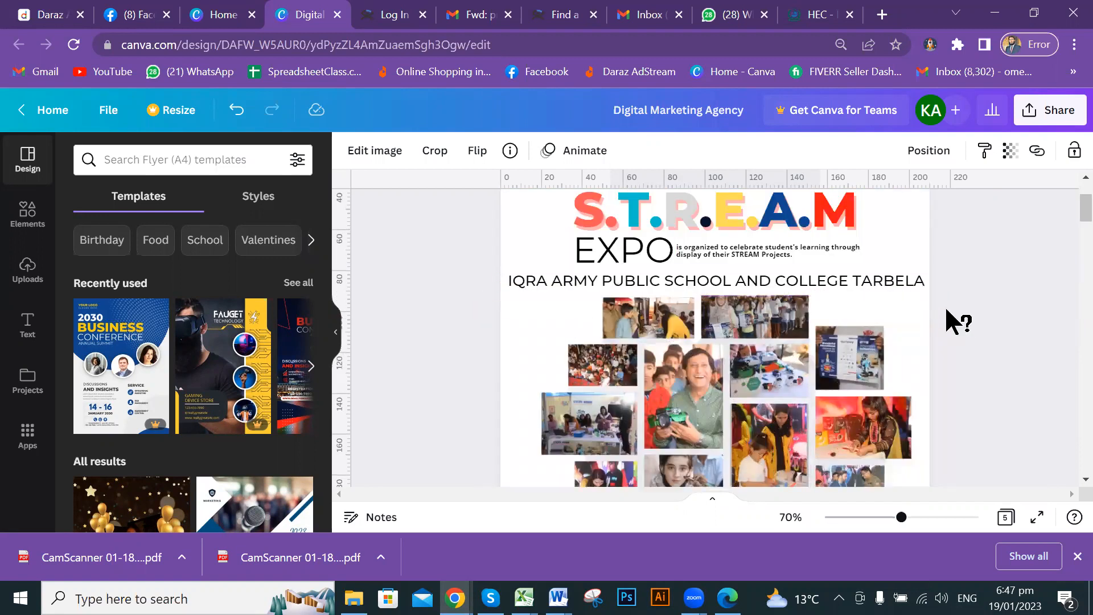
scroll(857, 356, down, 2)
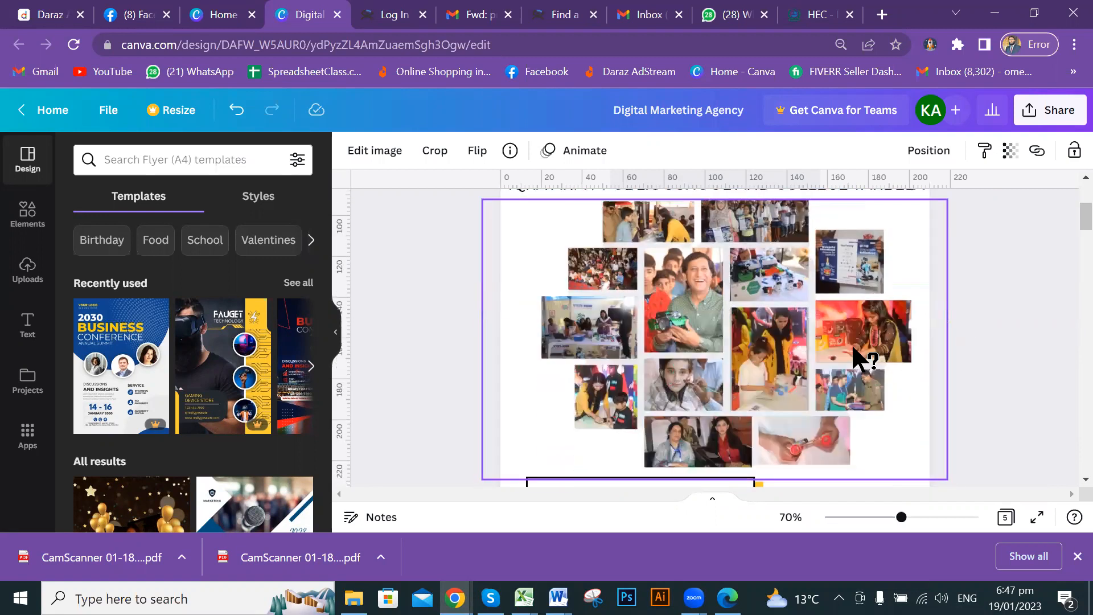
scroll(865, 350, down, 2)
scroll(951, 329, down, 3)
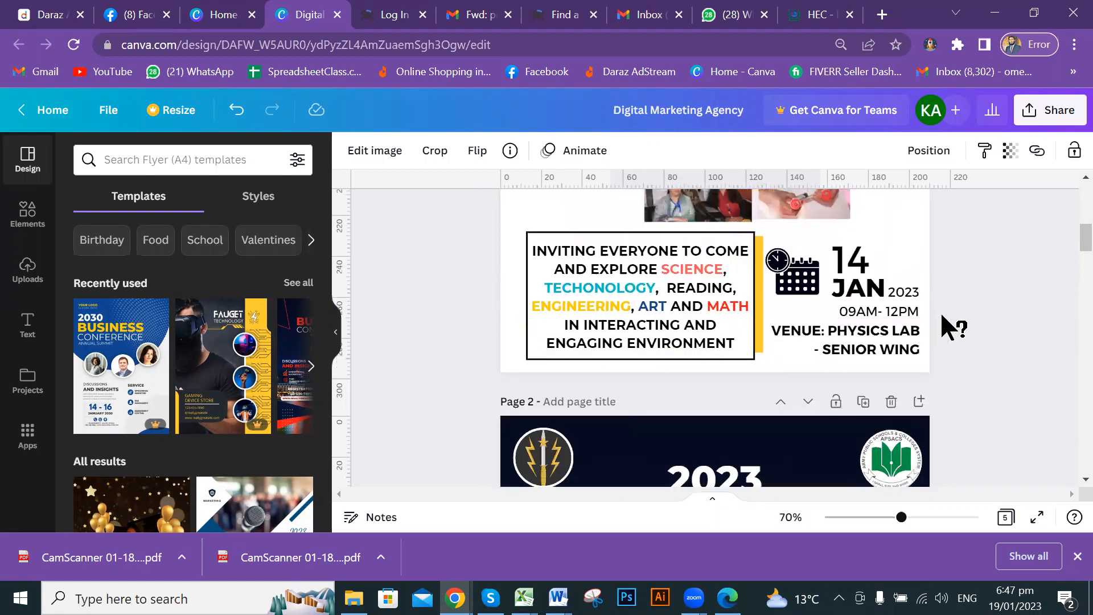
scroll(950, 325, down, 6)
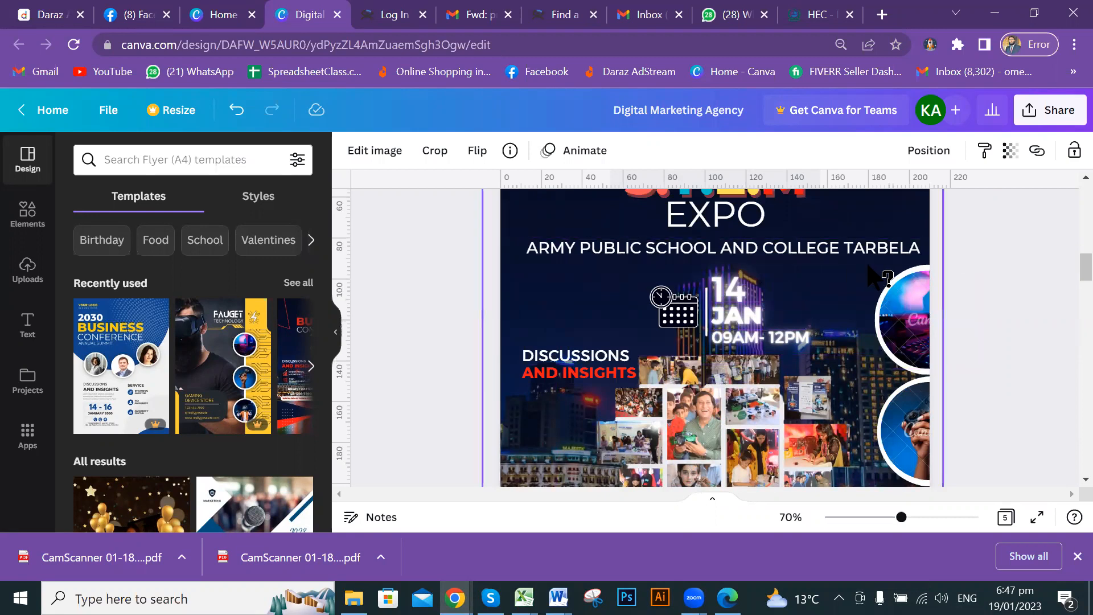
scroll(712, 308, down, 2)
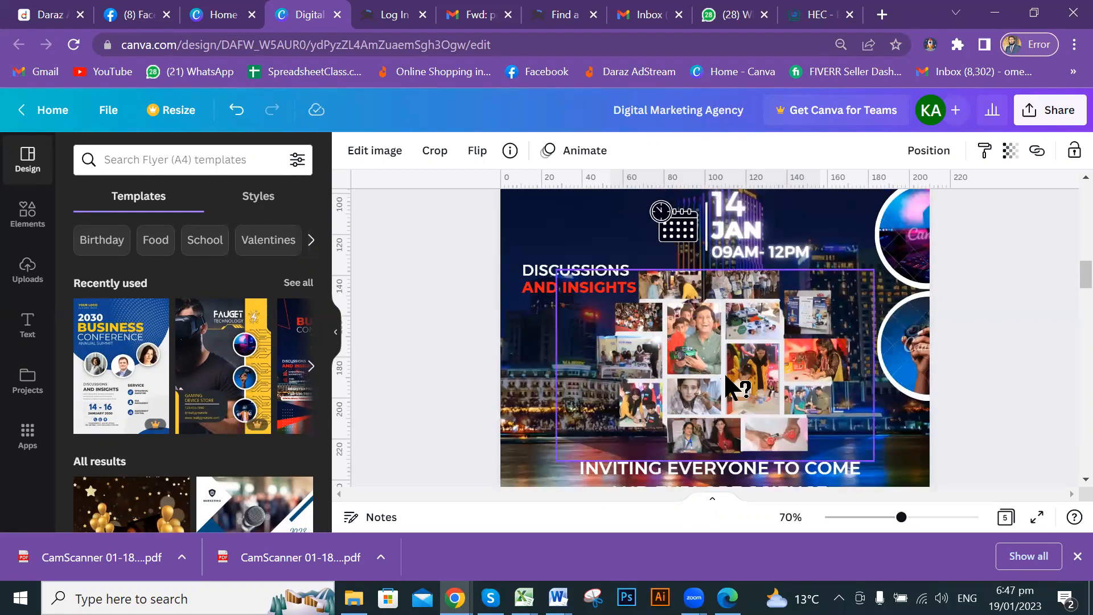
scroll(772, 380, down, 2)
drag(1068, 277, 1076, 181)
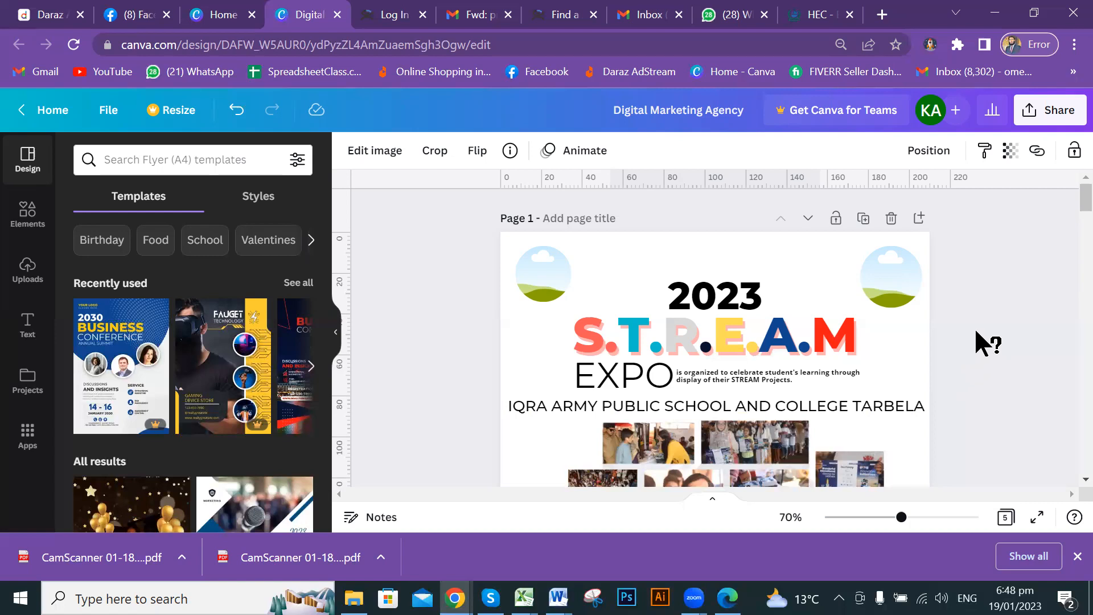
click(906, 357)
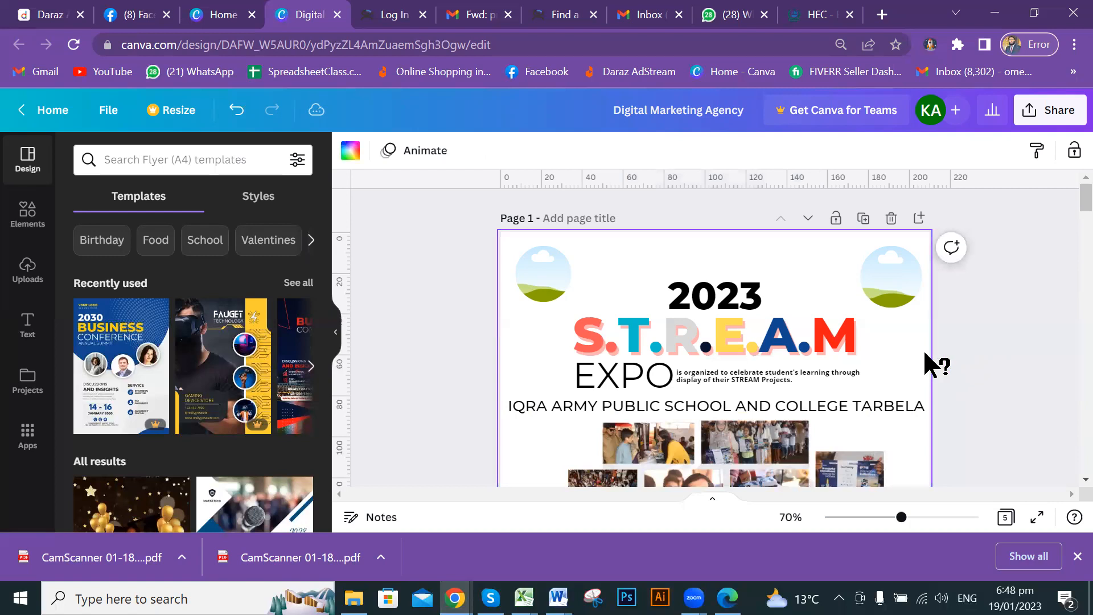
scroll(989, 346, down, 1)
scroll(991, 350, down, 1)
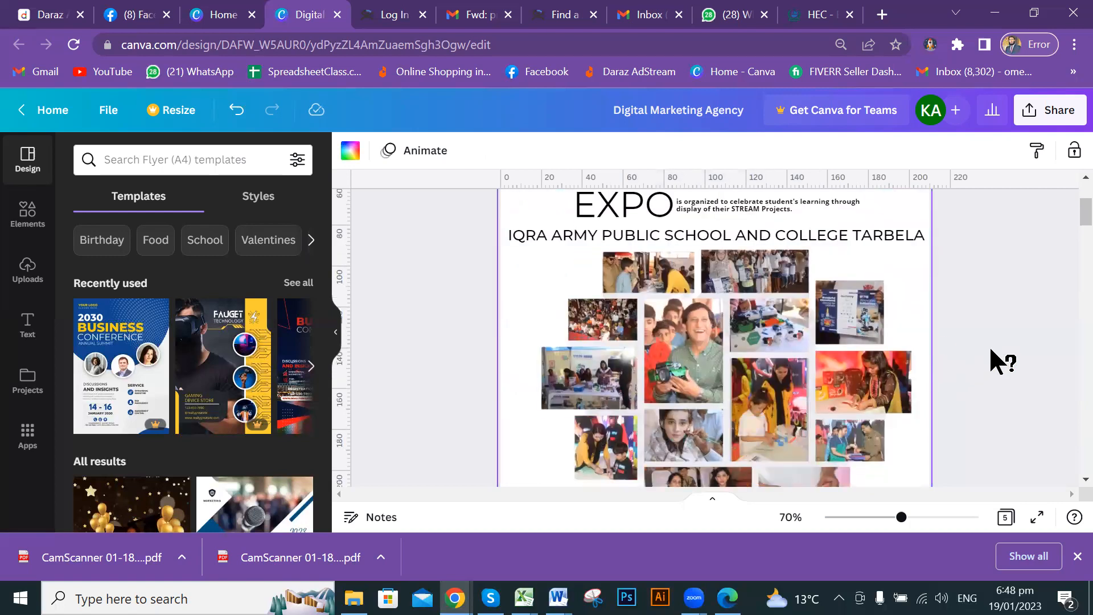
scroll(980, 341, up, 2)
scroll(980, 341, down, 2)
scroll(991, 357, down, 3)
scroll(979, 372, down, 3)
scroll(980, 371, down, 5)
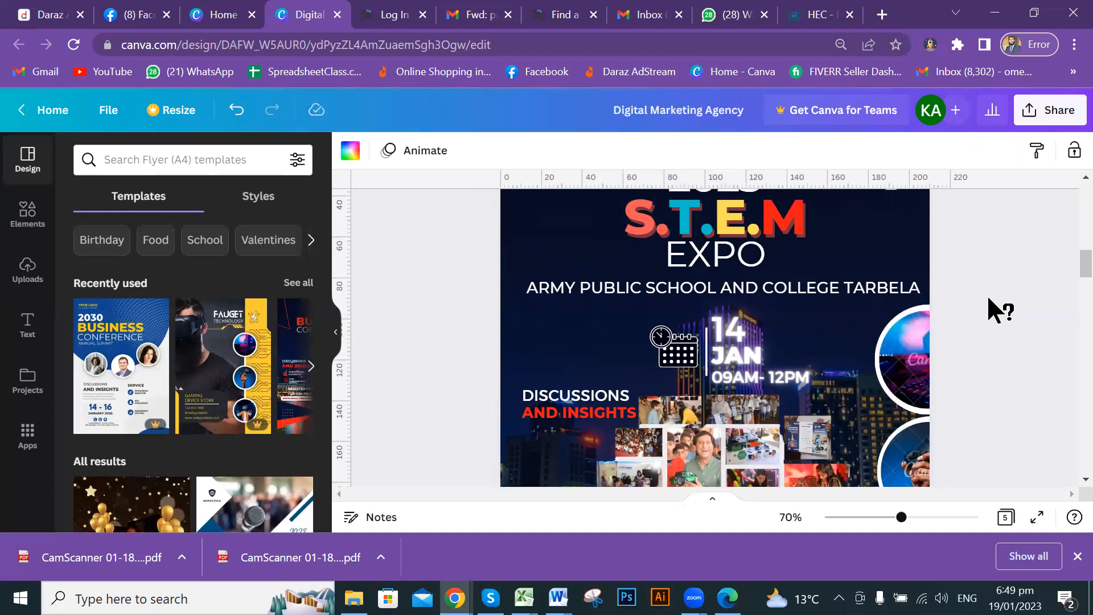
scroll(989, 297, up, 2)
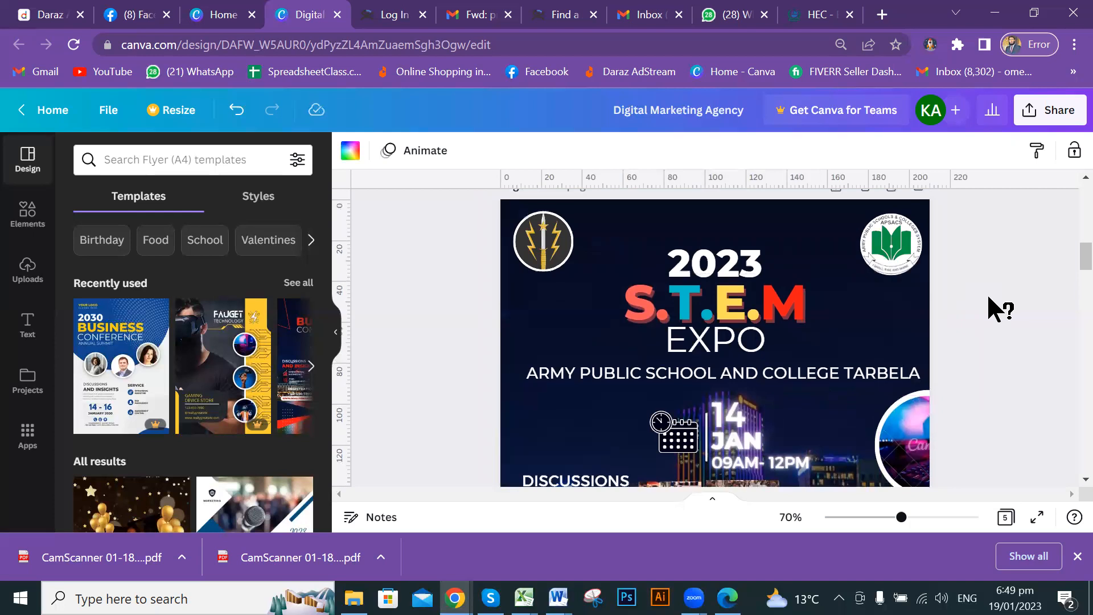
scroll(989, 298, down, 2)
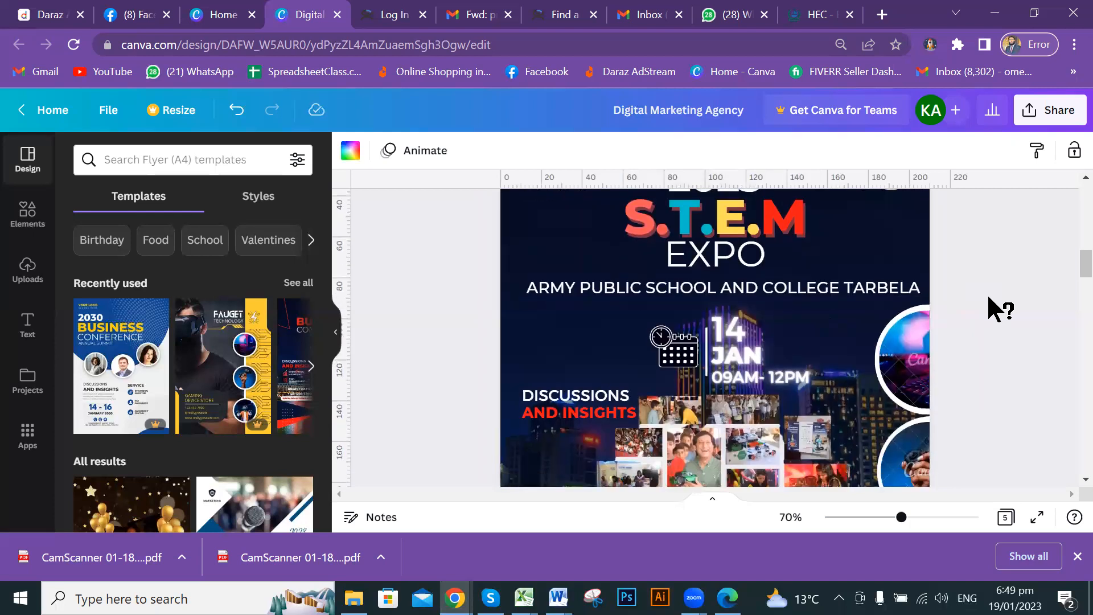
scroll(989, 297, down, 2)
scroll(989, 297, down, 8)
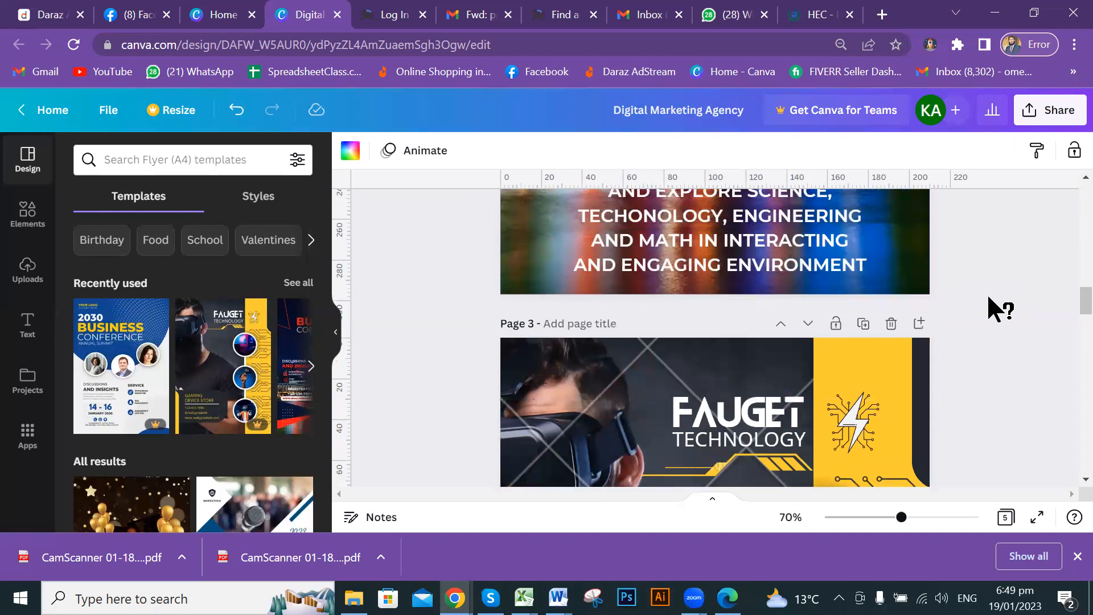
scroll(988, 302, up, 6)
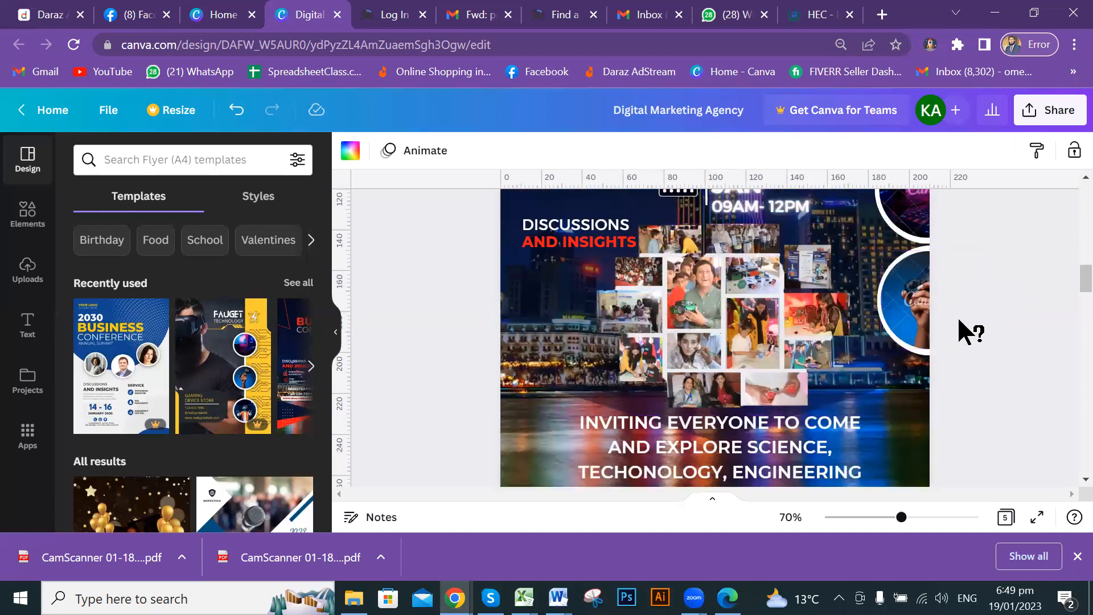
scroll(961, 331, up, 4)
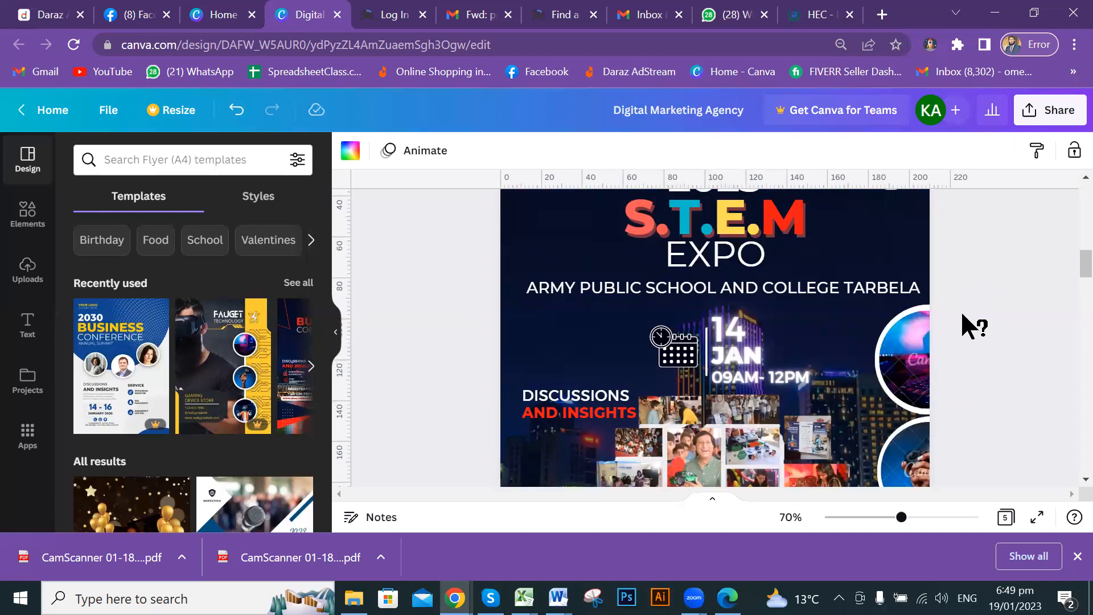
scroll(964, 310, up, 2)
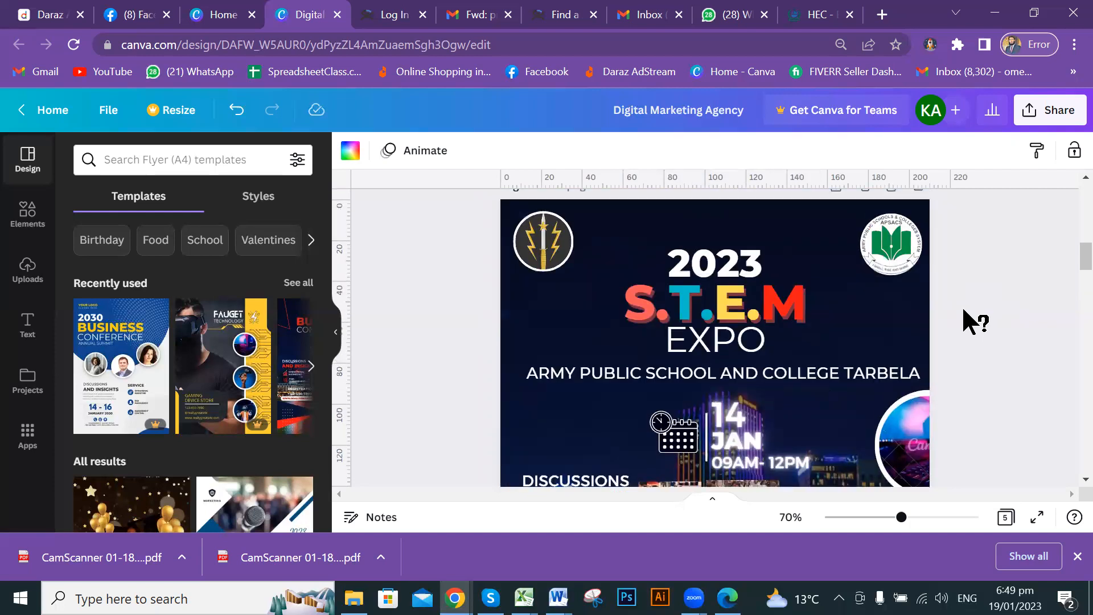
scroll(945, 324, up, 6)
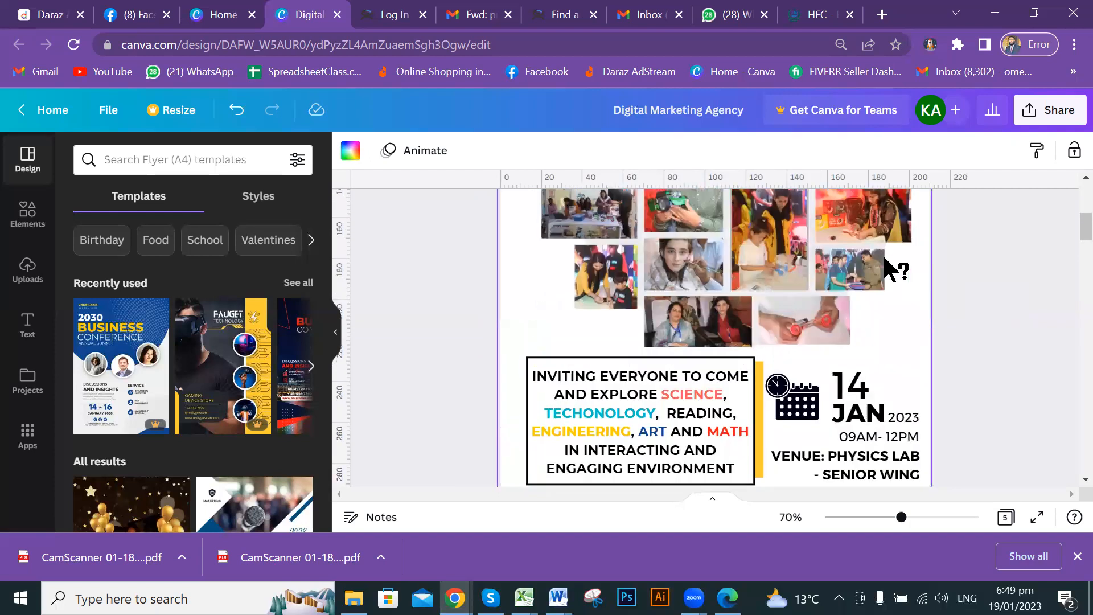
scroll(914, 365, down, 5)
scroll(973, 285, up, 5)
scroll(907, 291, down, 3)
scroll(909, 296, down, 3)
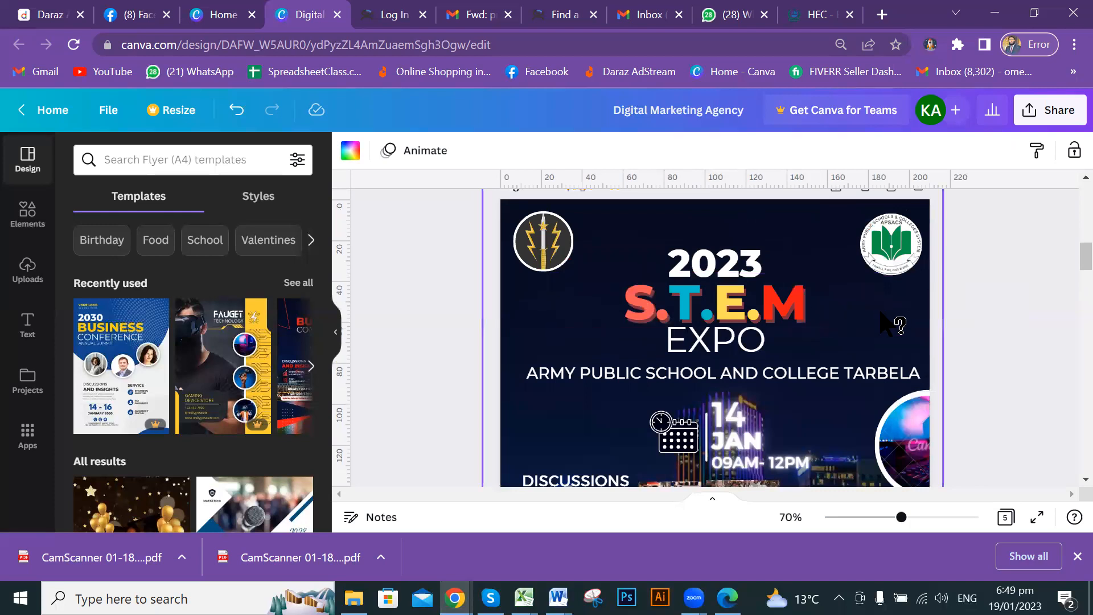
scroll(705, 336, down, 3)
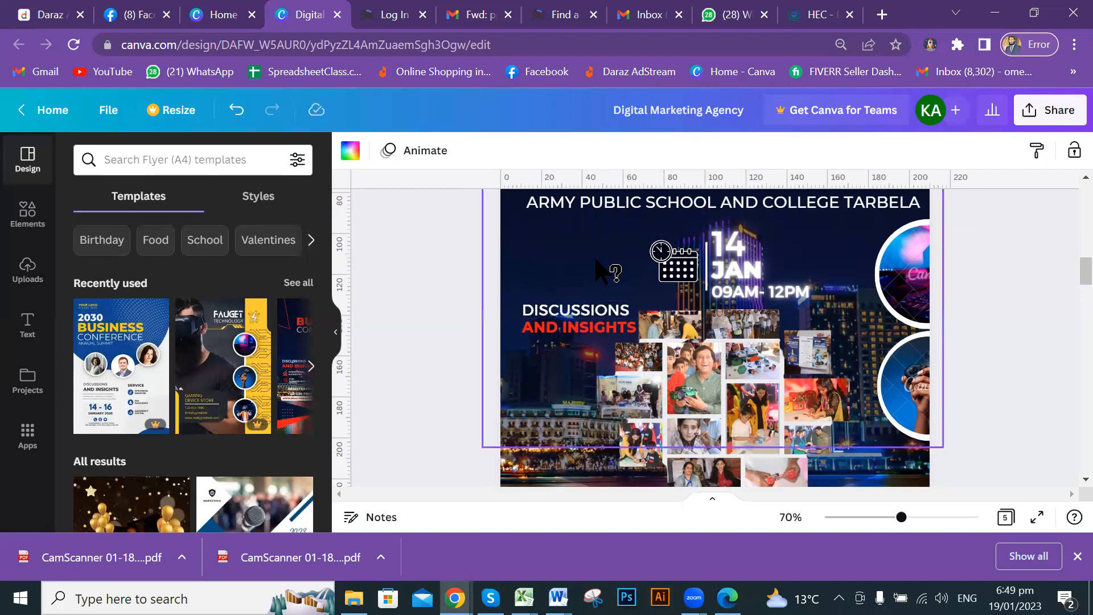
scroll(1076, 263, up, 2)
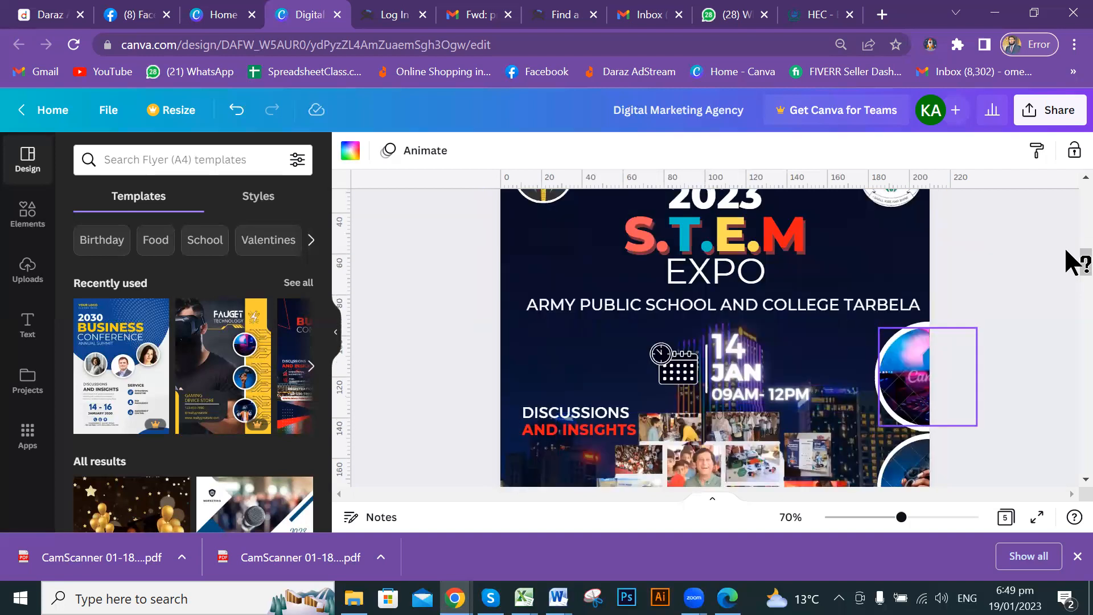
scroll(1076, 263, up, 6)
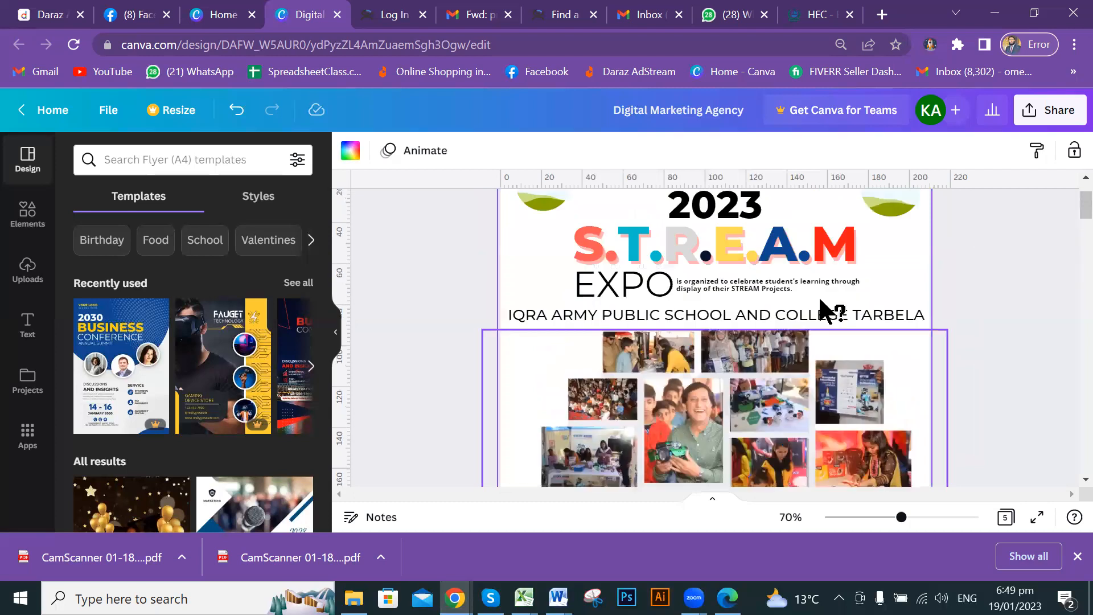
scroll(894, 319, up, 2)
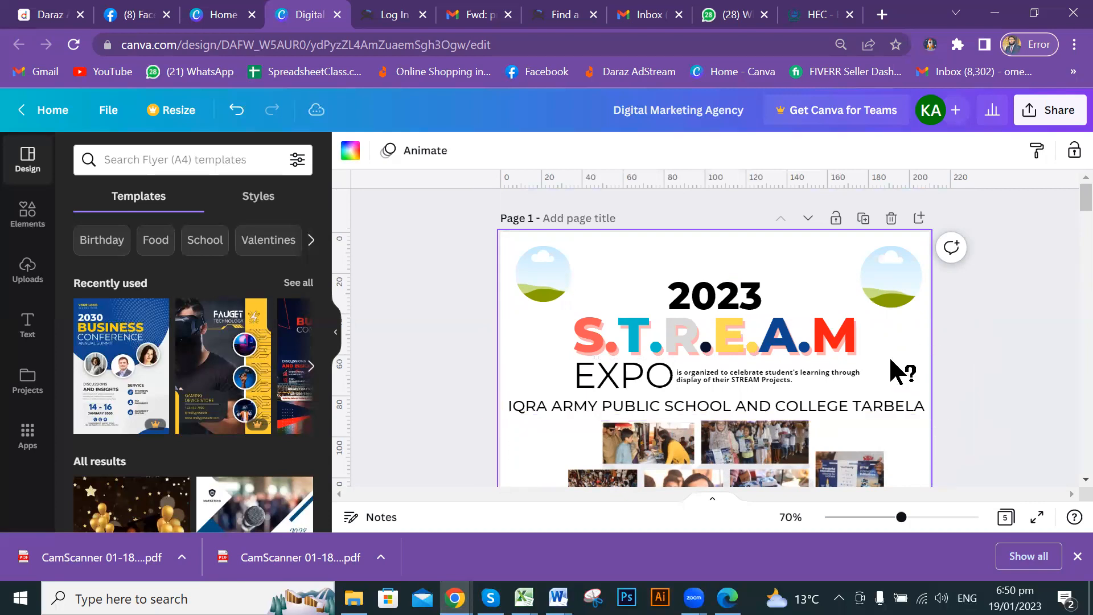
scroll(893, 367, down, 2)
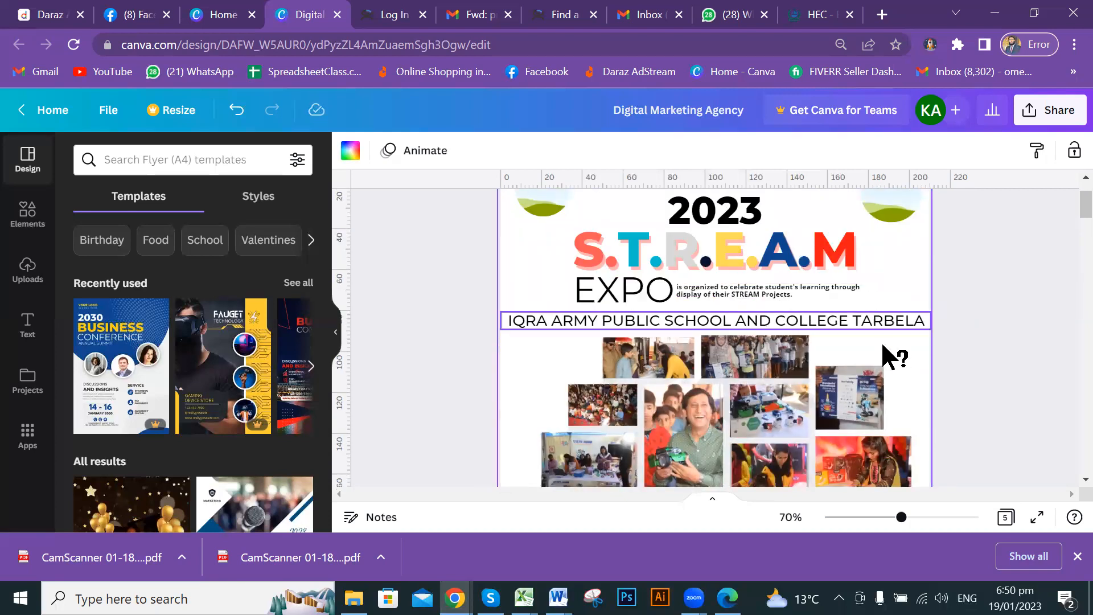
scroll(883, 353, down, 2)
scroll(888, 353, down, 4)
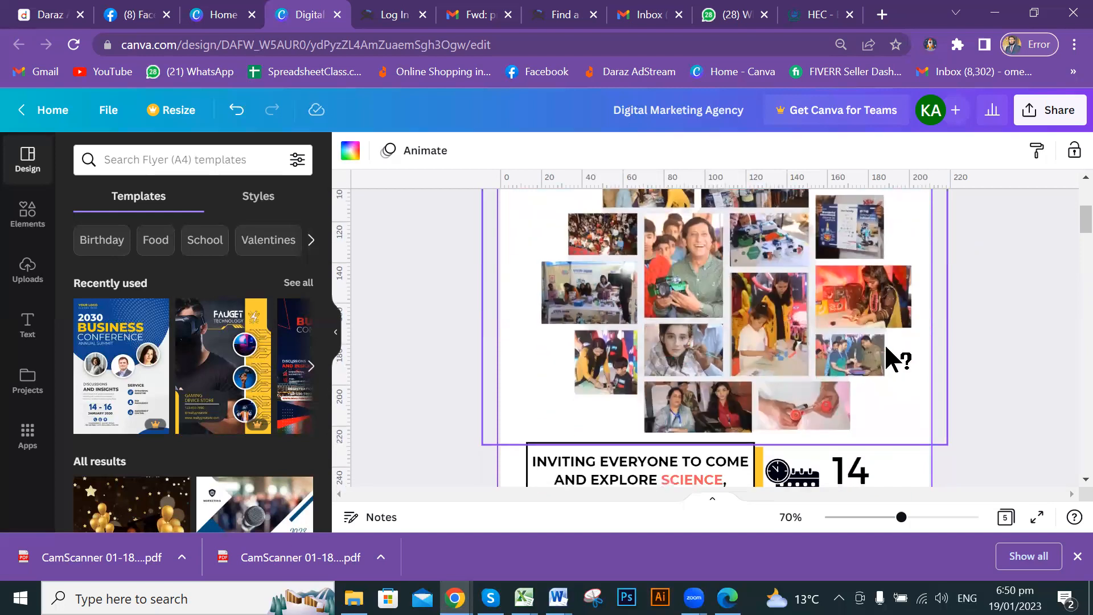
scroll(887, 346, down, 2)
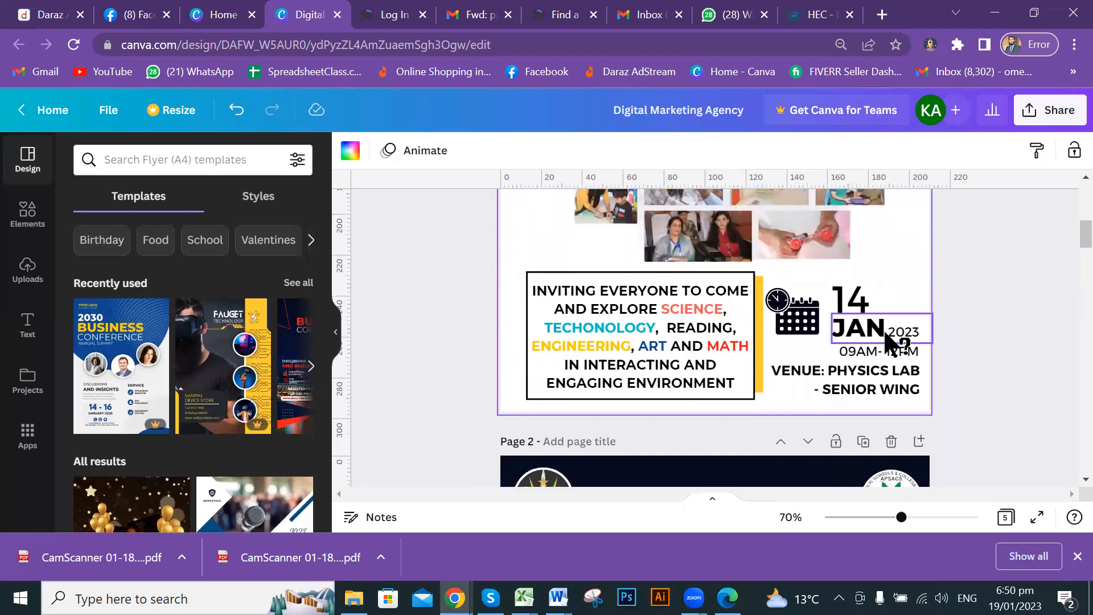
scroll(947, 323, up, 8)
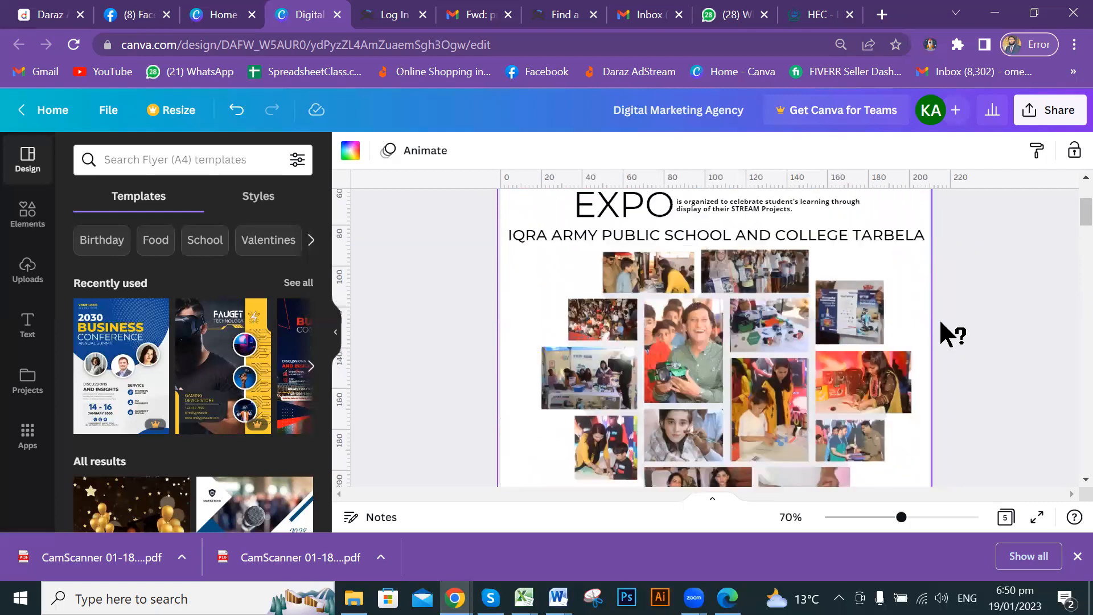
scroll(914, 316, up, 2)
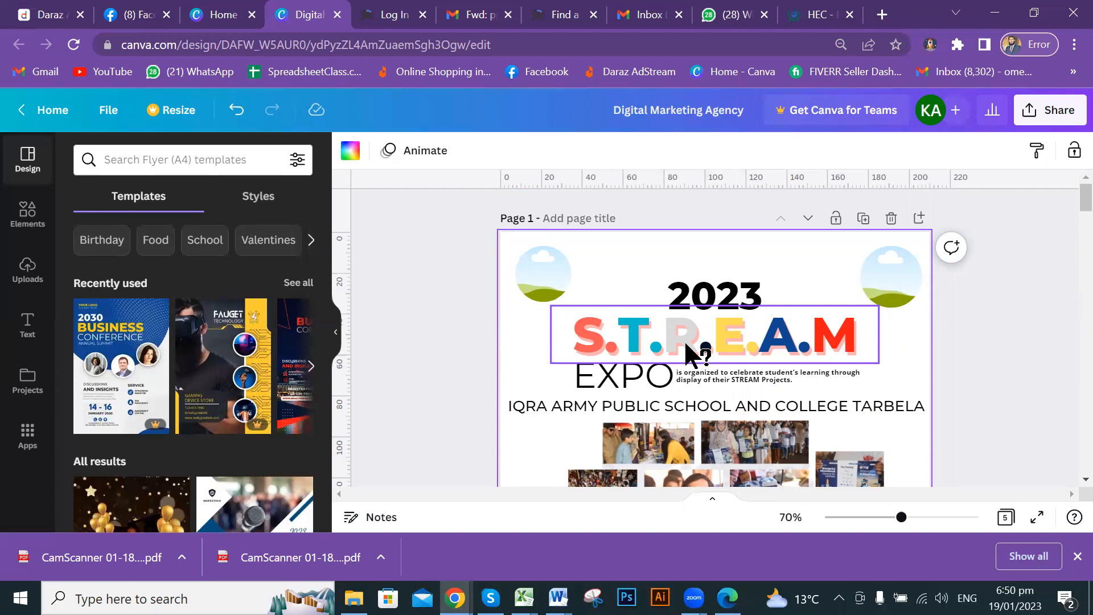
scroll(774, 339, down, 3)
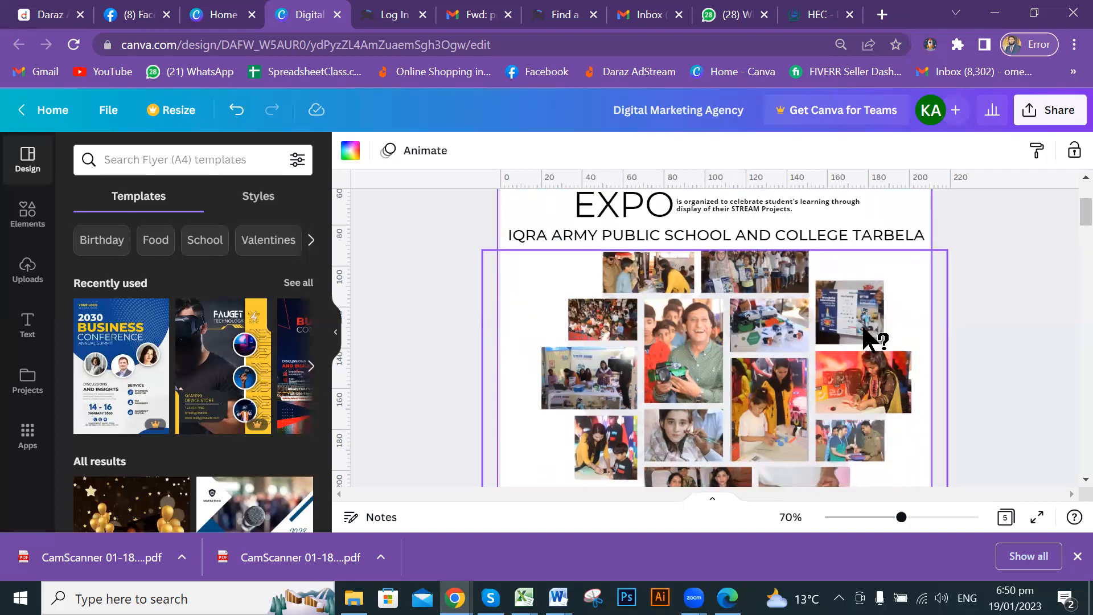
scroll(864, 330, up, 2)
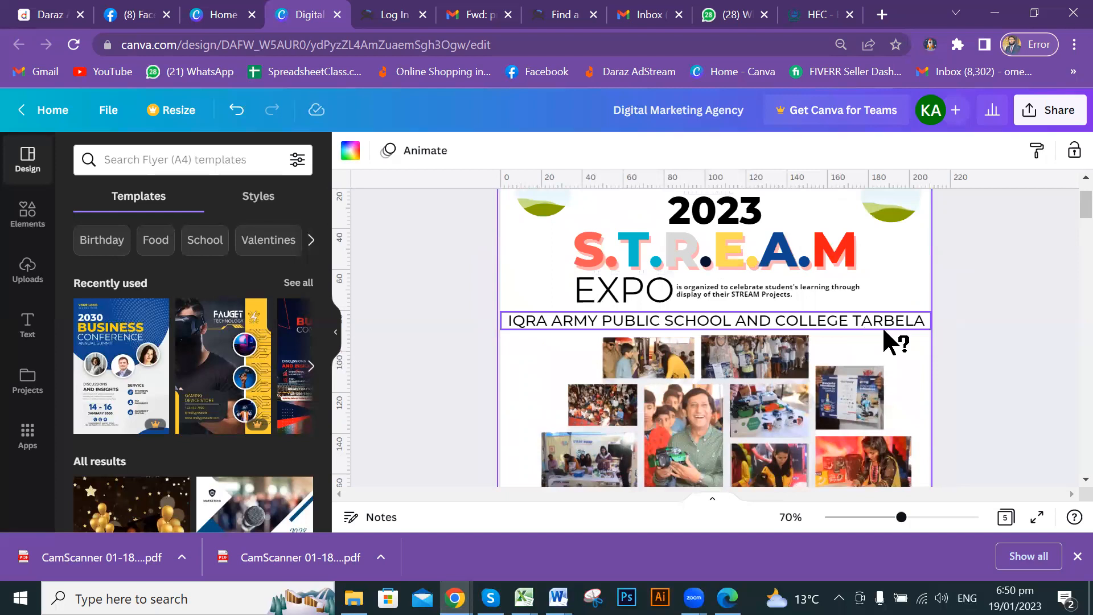
scroll(883, 329, up, 2)
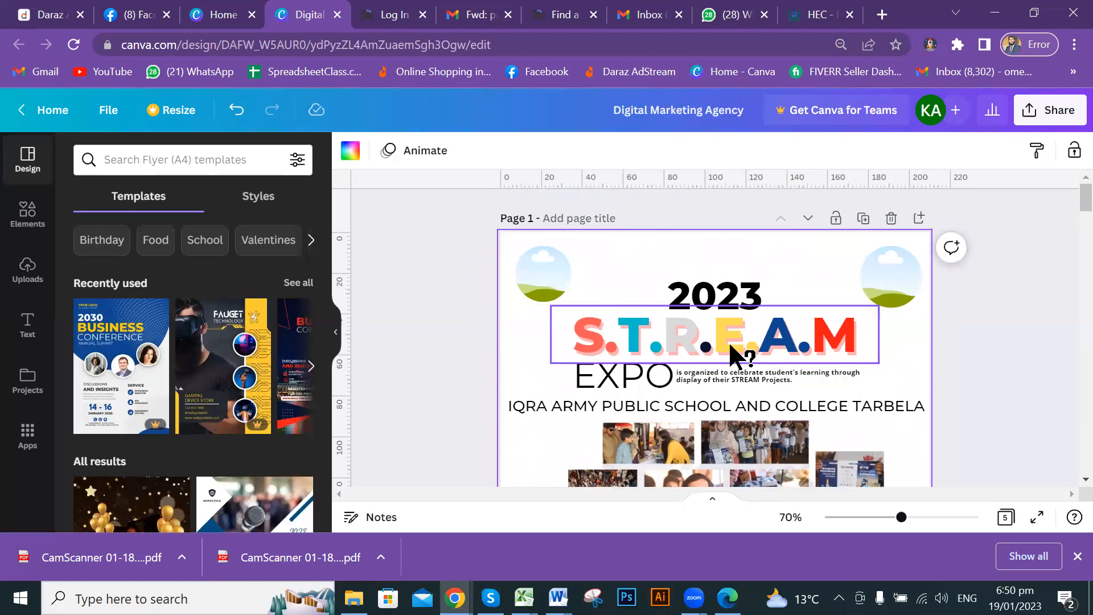
scroll(826, 336, down, 2)
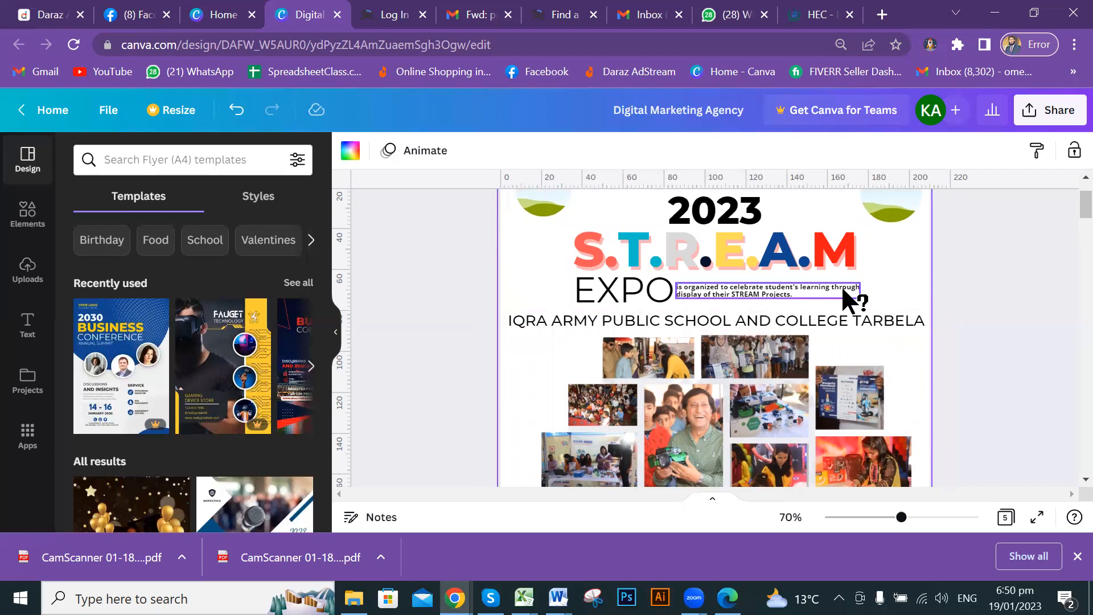
scroll(866, 299, down, 3)
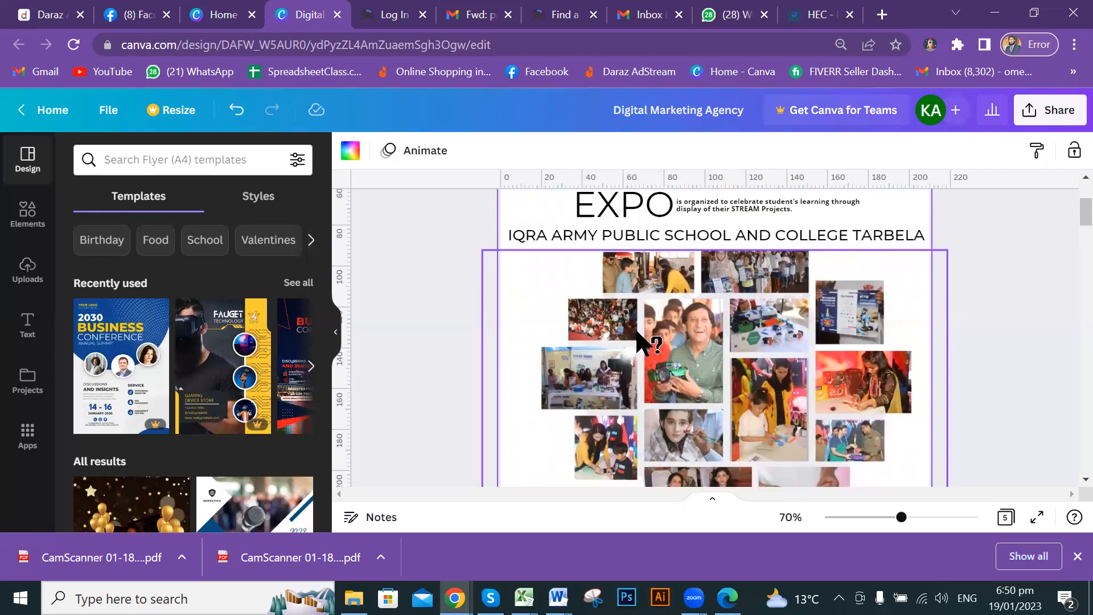
scroll(881, 381, down, 3)
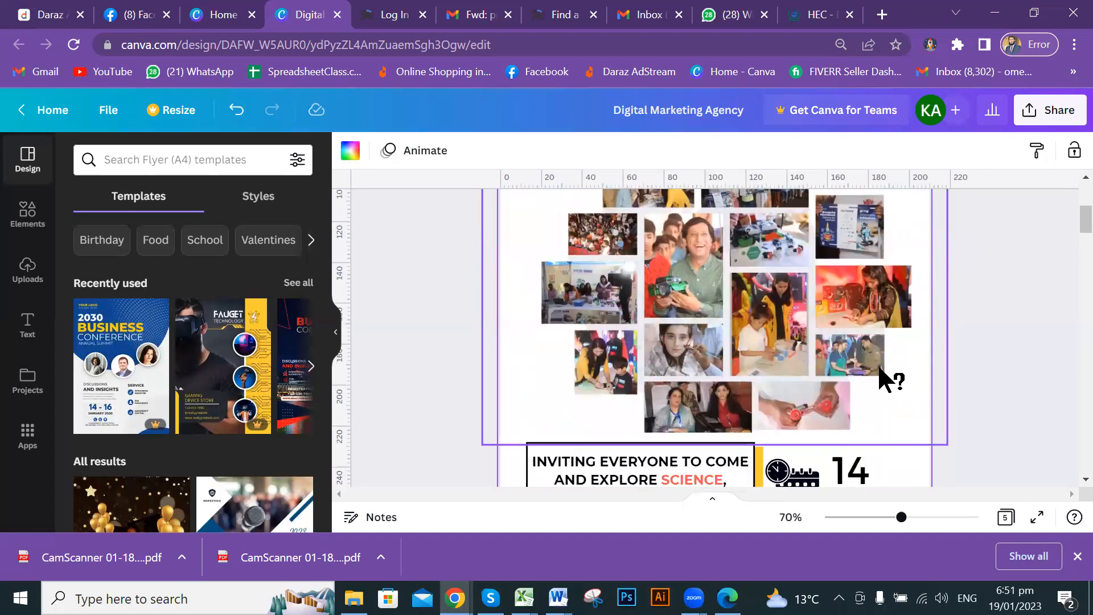
scroll(882, 379, down, 3)
scroll(881, 381, down, 3)
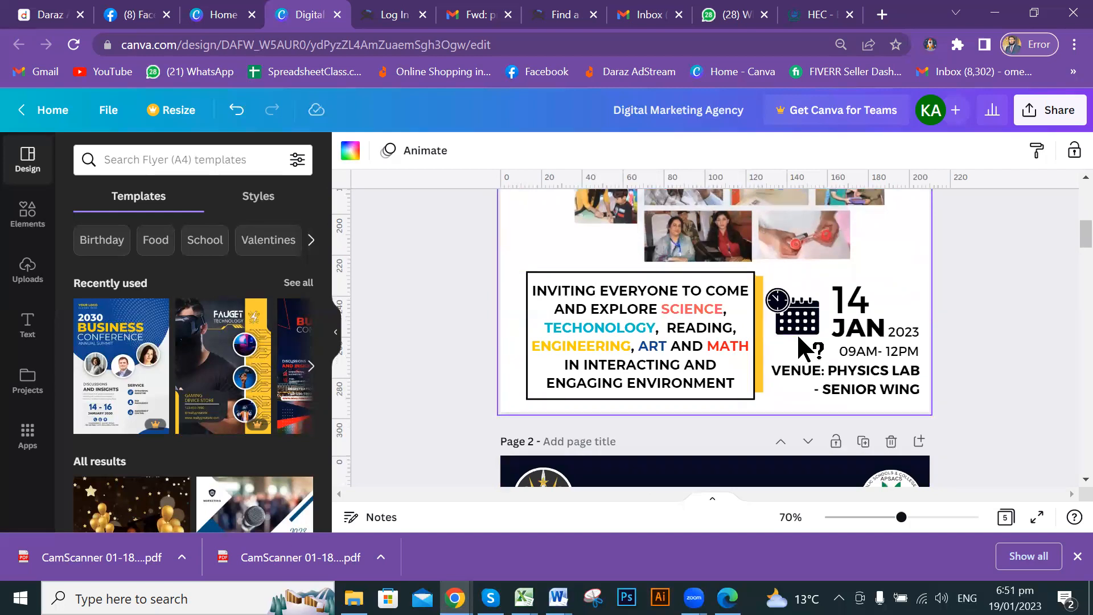
scroll(799, 333, up, 5)
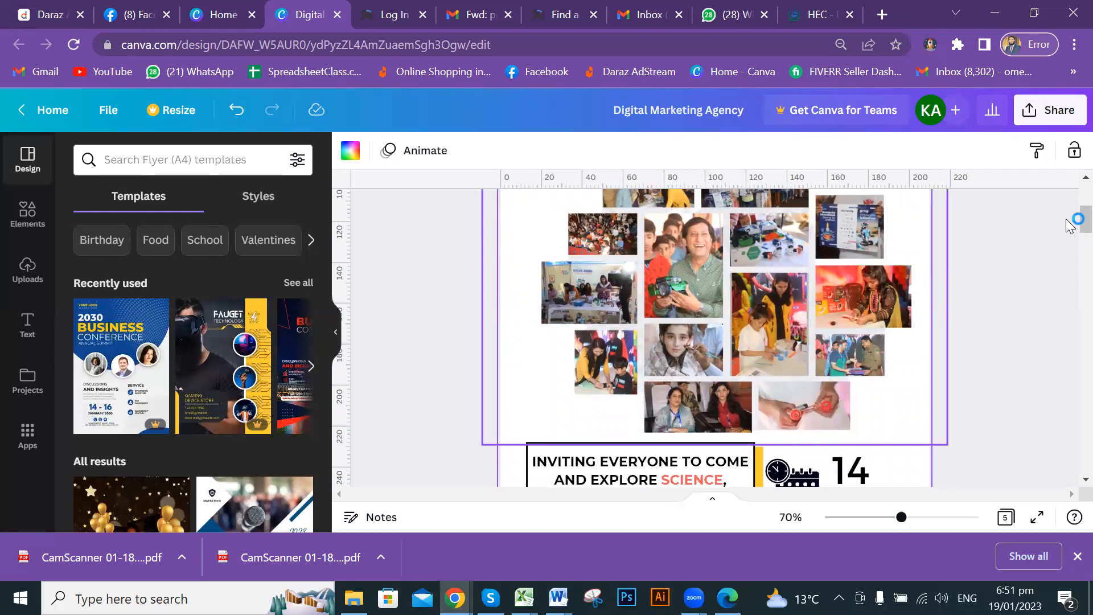
scroll(1066, 224, up, 3)
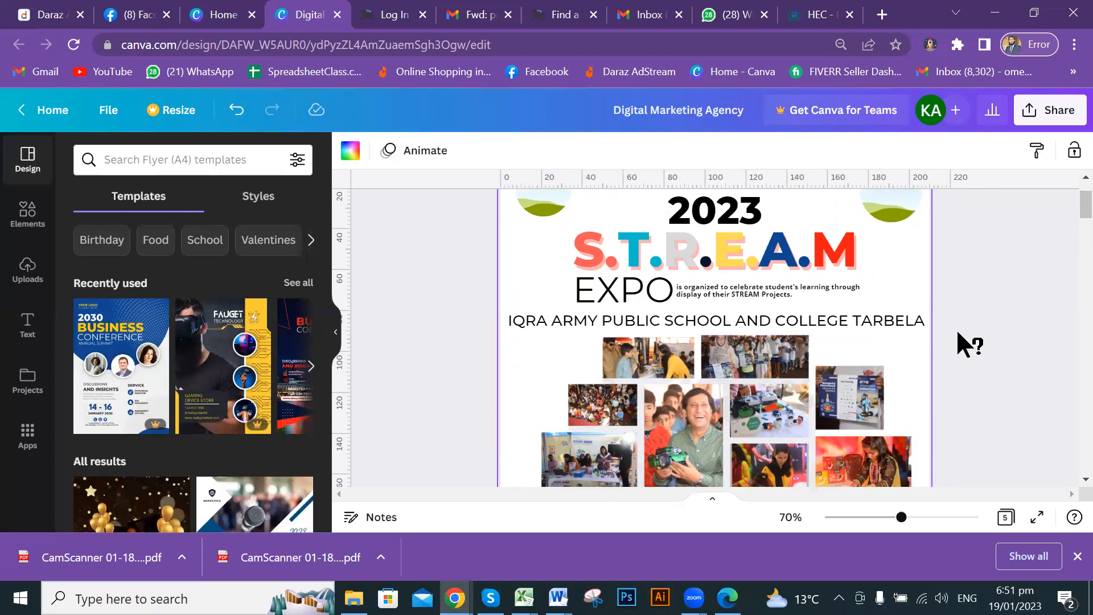
scroll(958, 332, down, 3)
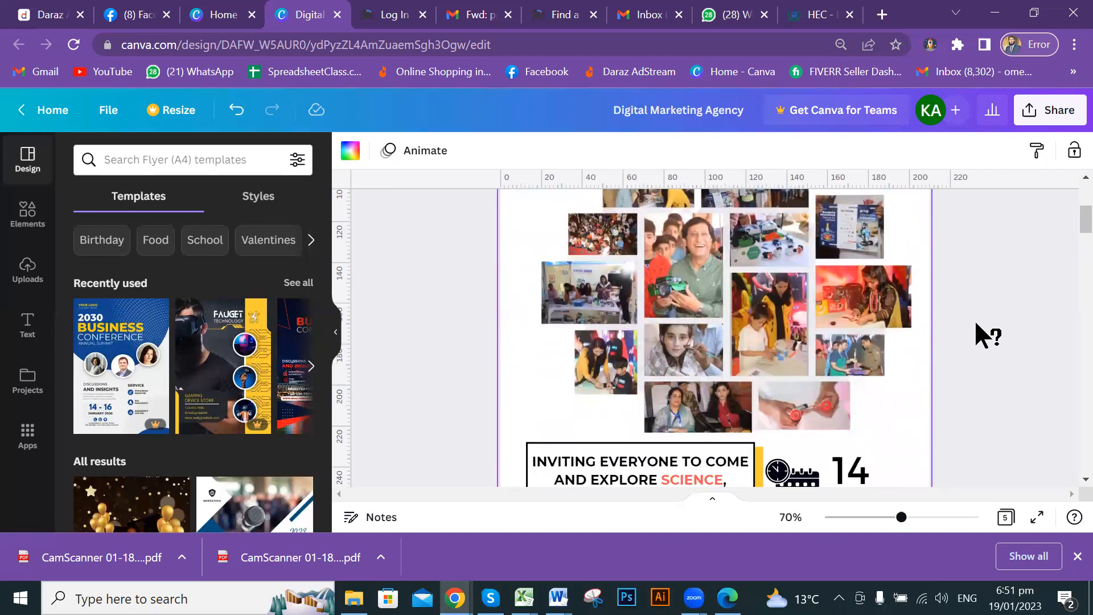
scroll(946, 358, down, 2)
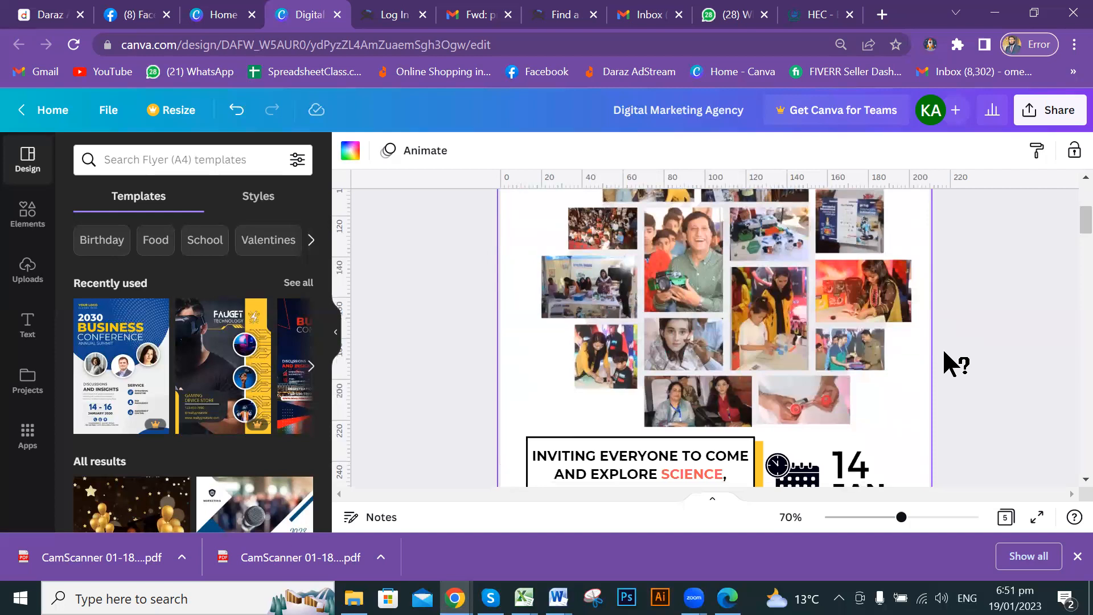
scroll(945, 353, down, 6)
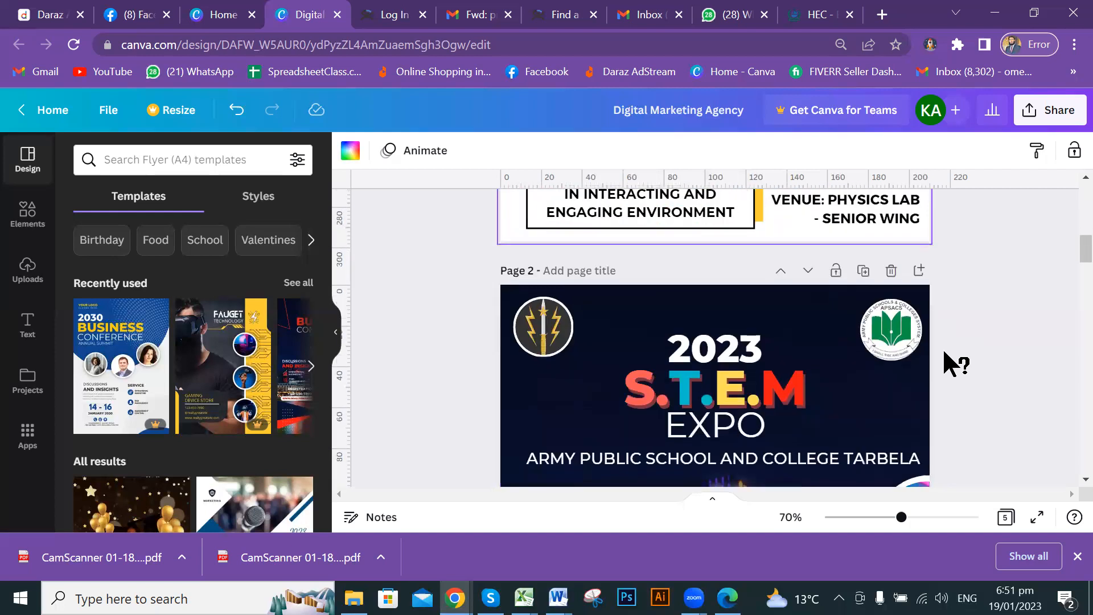
Zoom out and enlarge the heart-shaped collage to about the page width, positioned on the page.
scroll(944, 349, down, 12)
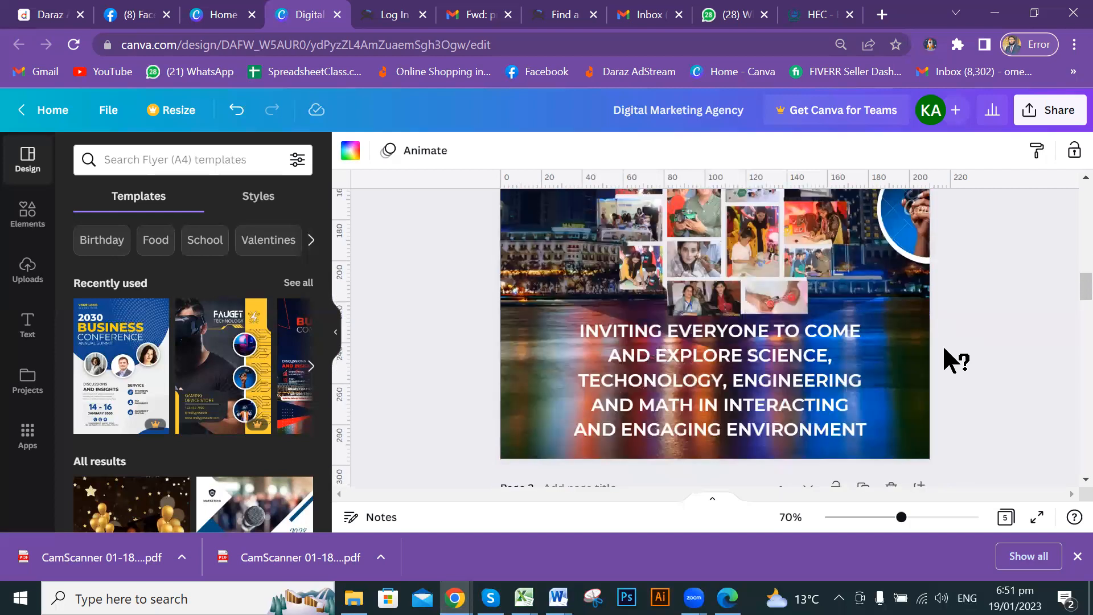
scroll(944, 347, down, 15)
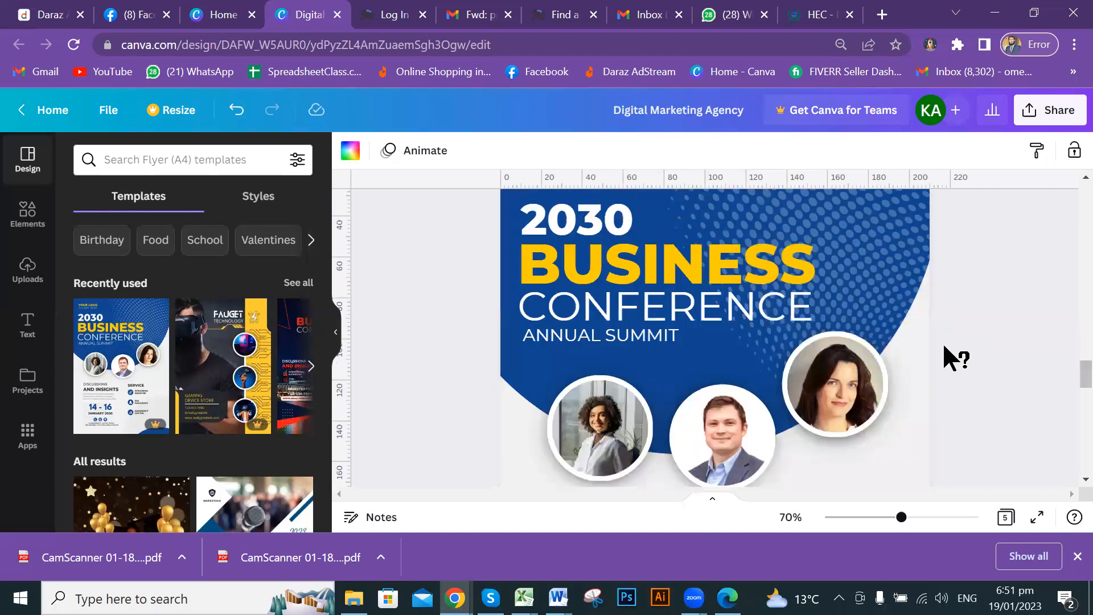
scroll(942, 342, down, 3)
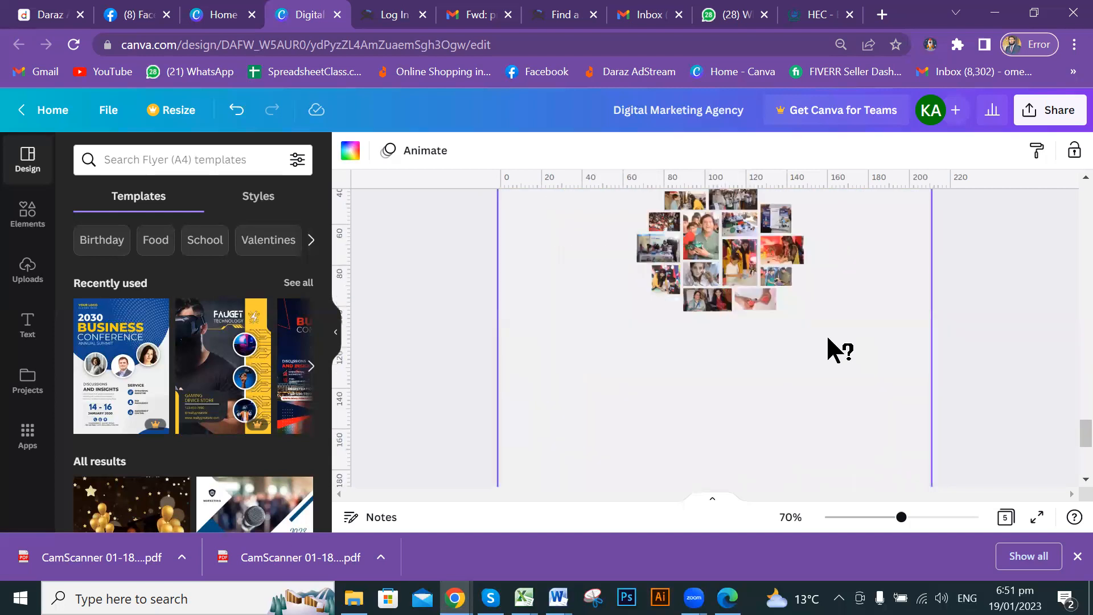
key(ctrl+minus)
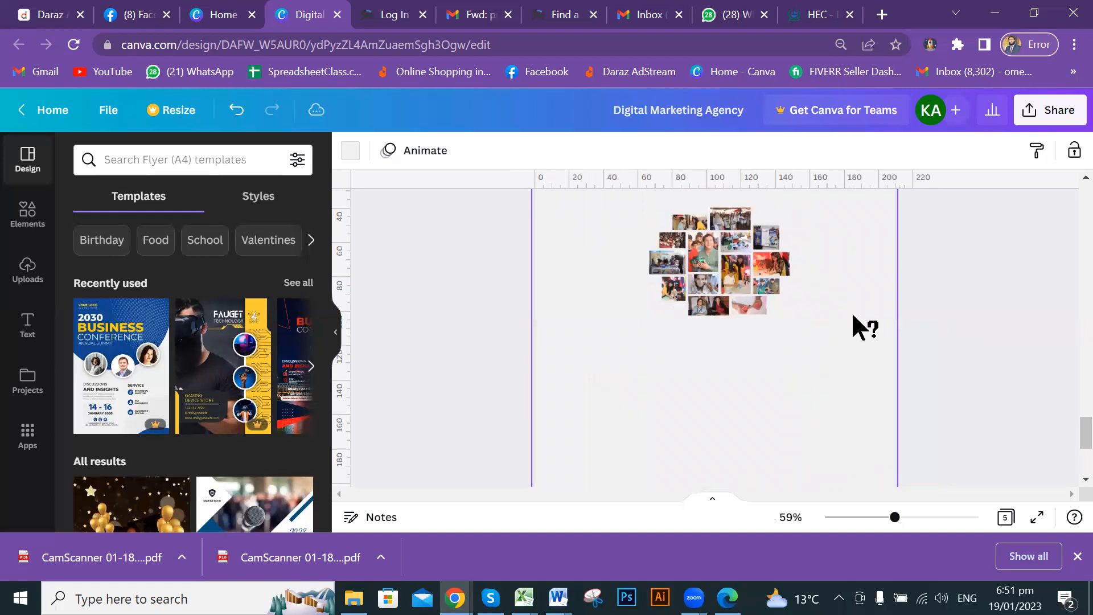
drag(790, 314, 900, 477)
drag(836, 384, 779, 352)
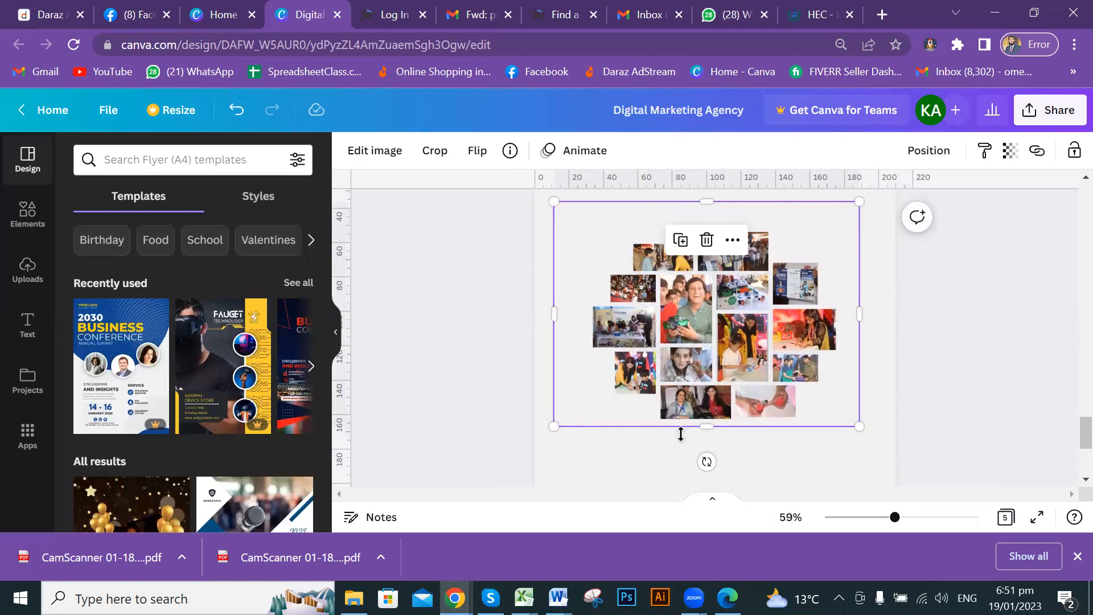
drag(555, 427, 522, 469)
drag(707, 392, 742, 385)
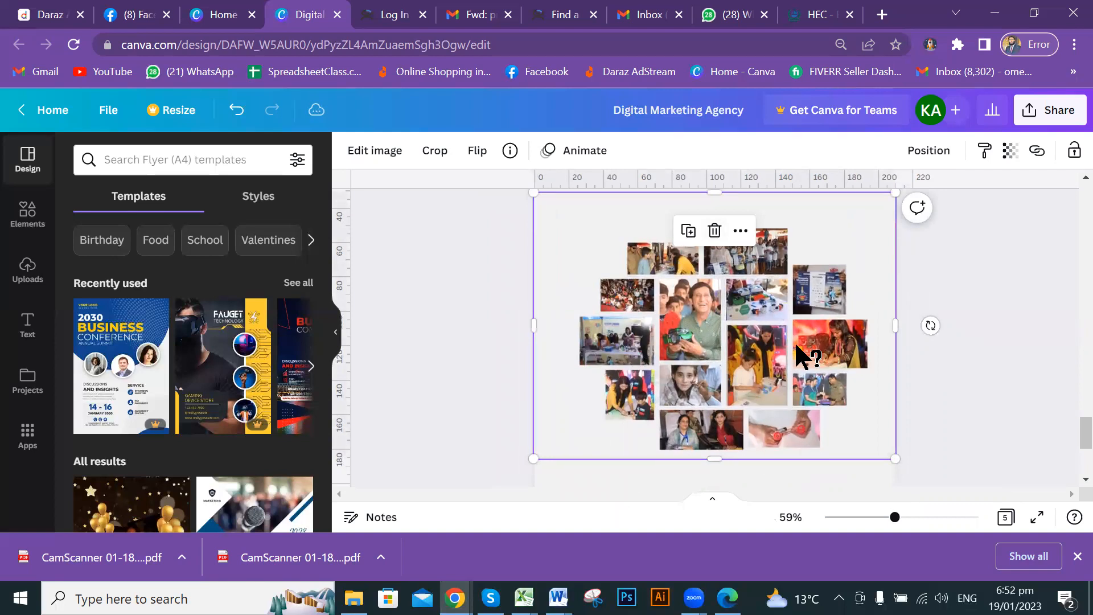
drag(797, 345, 786, 373)
Trim the collage frame from the top, left and right so it sits centred.
drag(702, 229, 702, 259)
drag(729, 376, 738, 341)
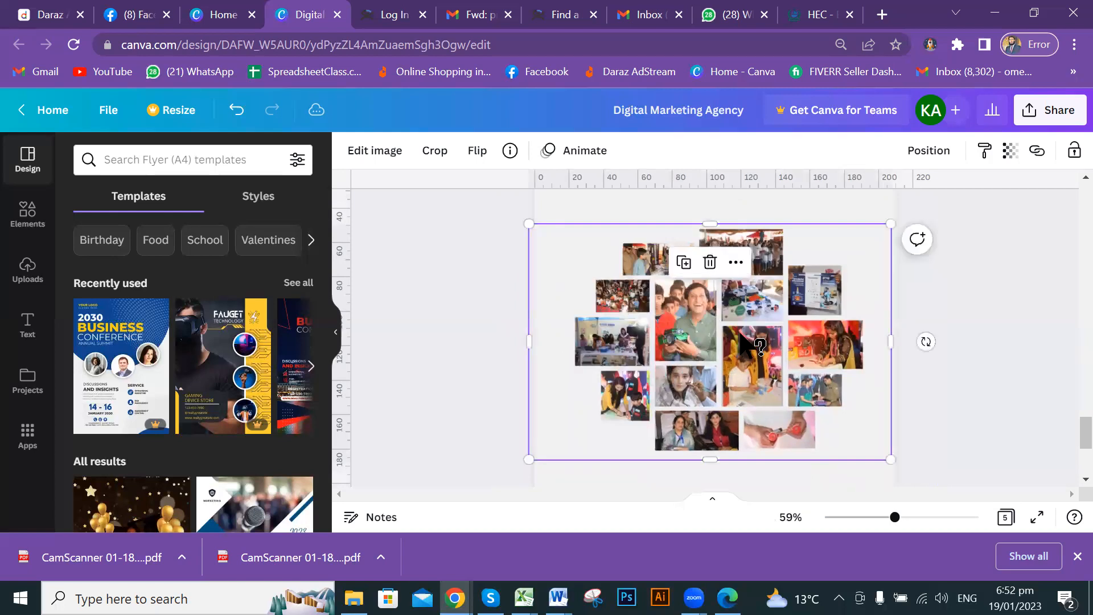
drag(540, 344, 563, 351)
drag(890, 342, 872, 342)
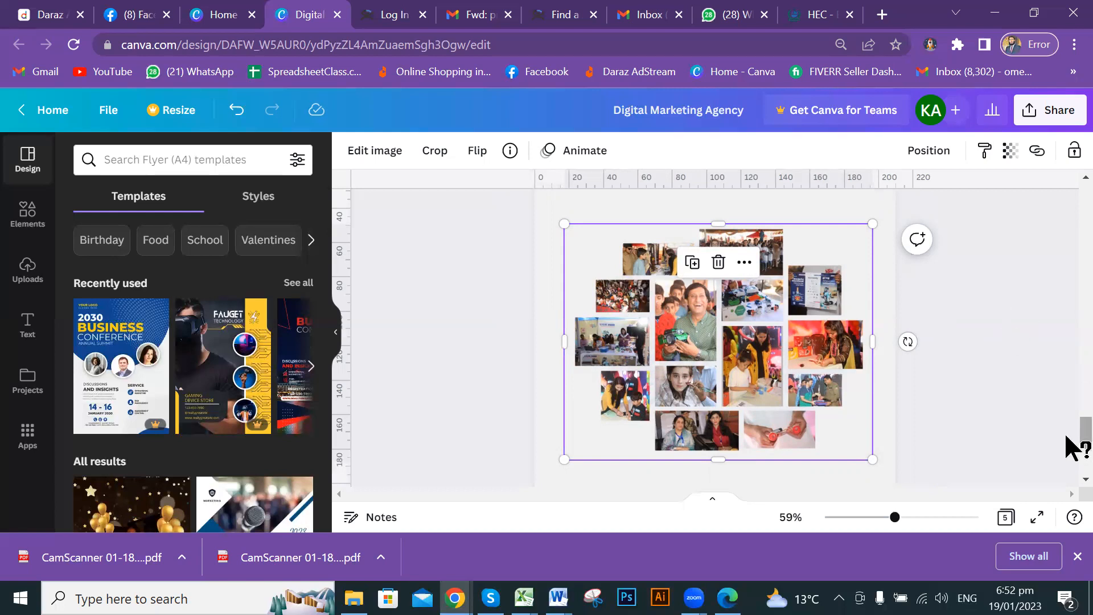
drag(1067, 432, 1069, 188)
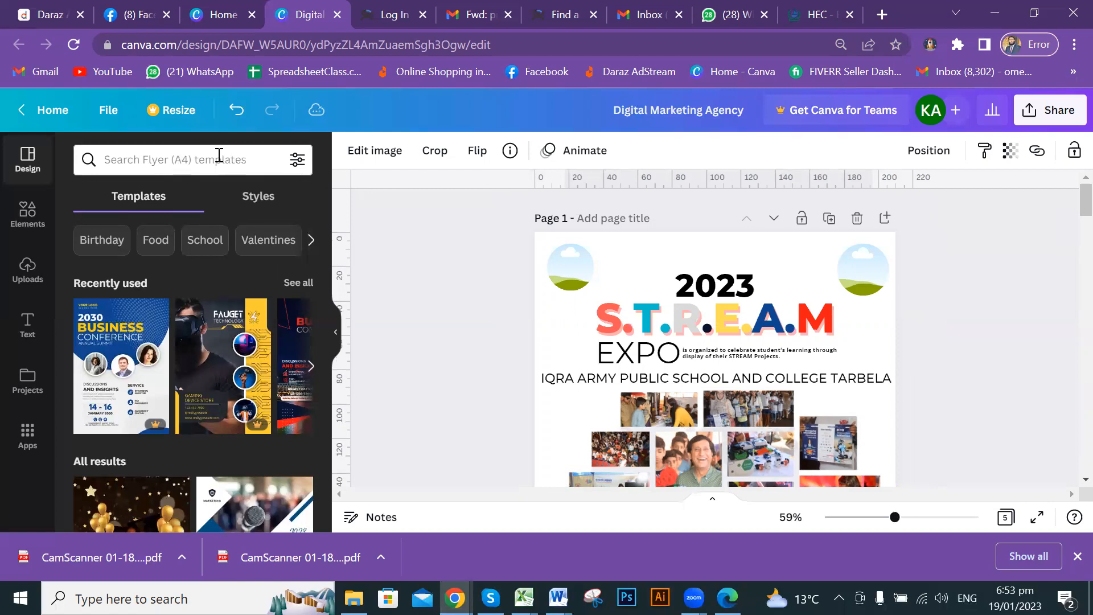
Open the Elements library and view the S.T.R.E.A.M EXPO flyer on Page 1 with nothing selected.
click(25, 216)
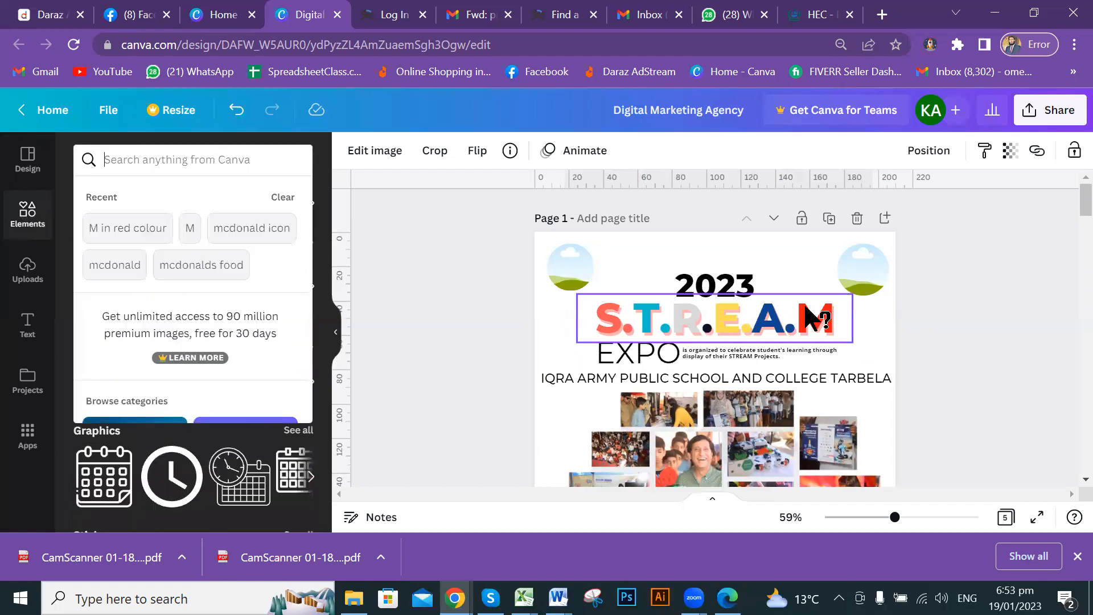
scroll(703, 393, down, 1)
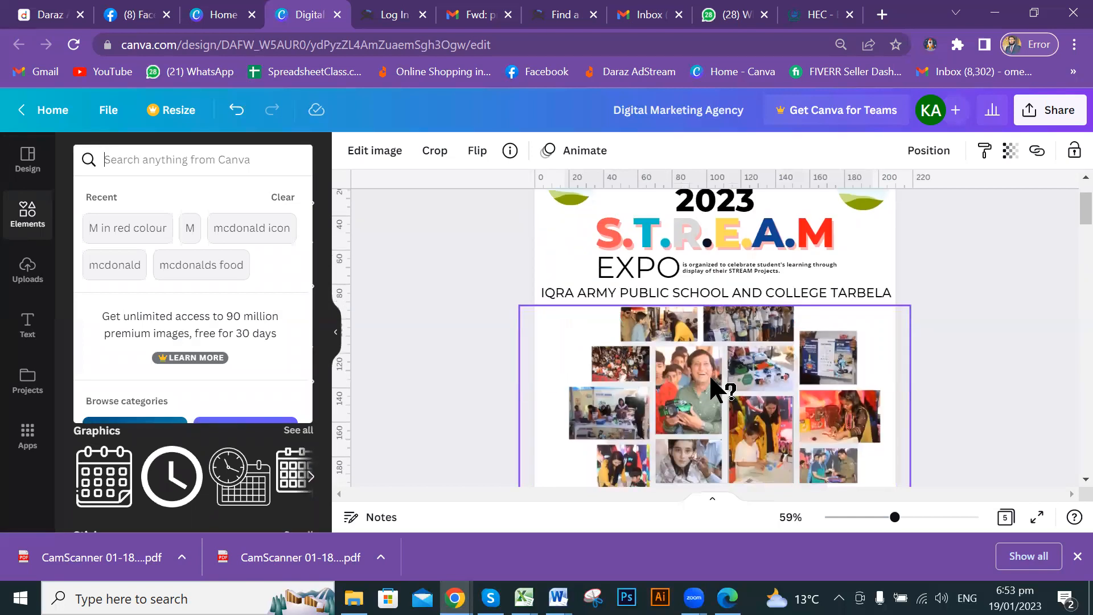
scroll(702, 365, down, 3)
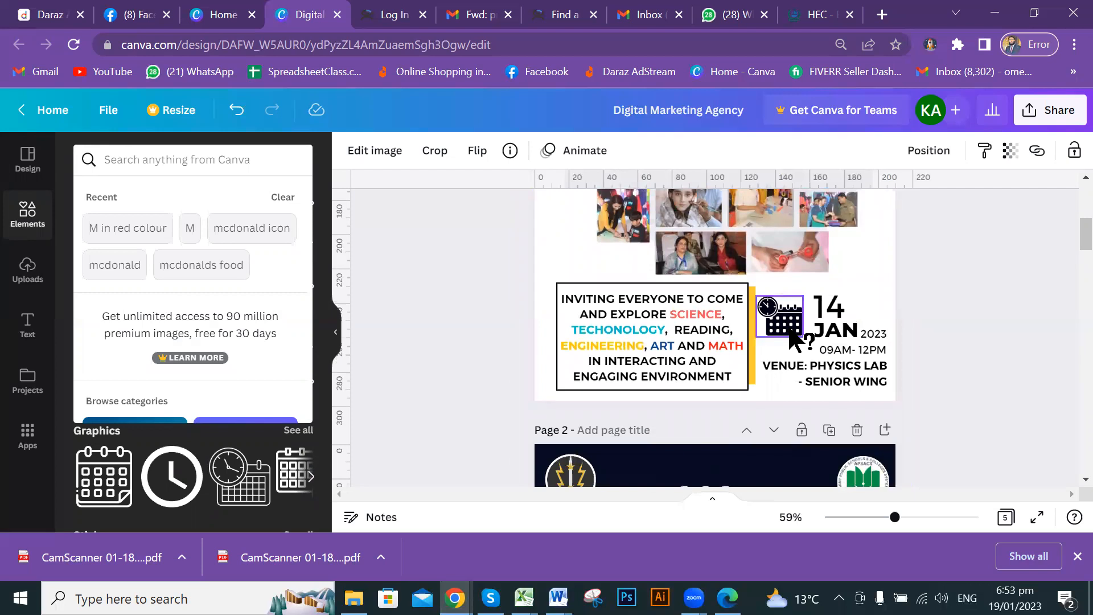
scroll(719, 348, down, 1)
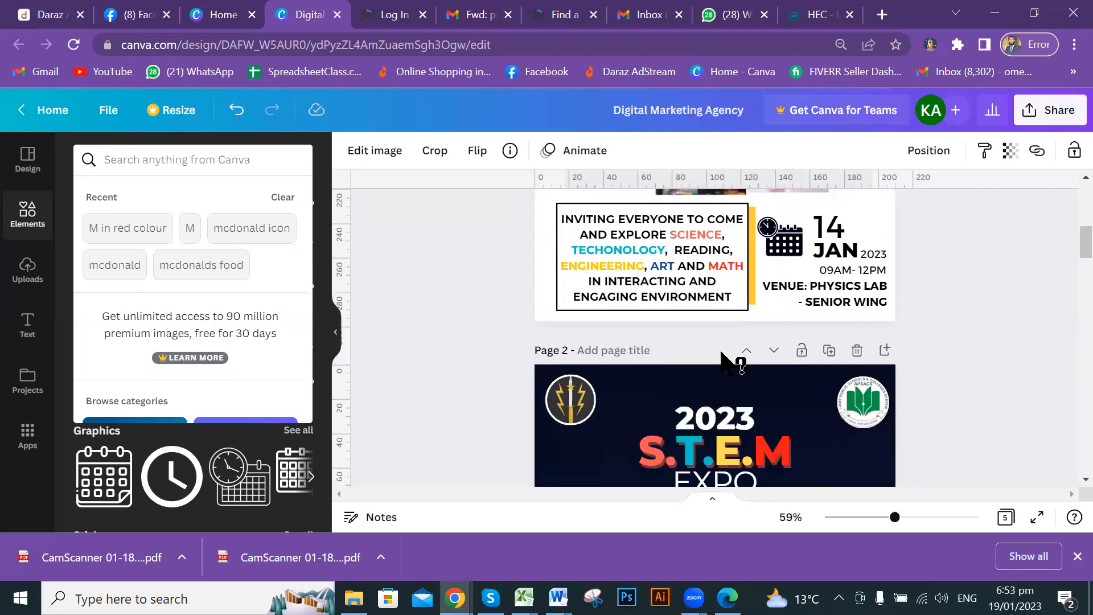
scroll(723, 348, up, 5)
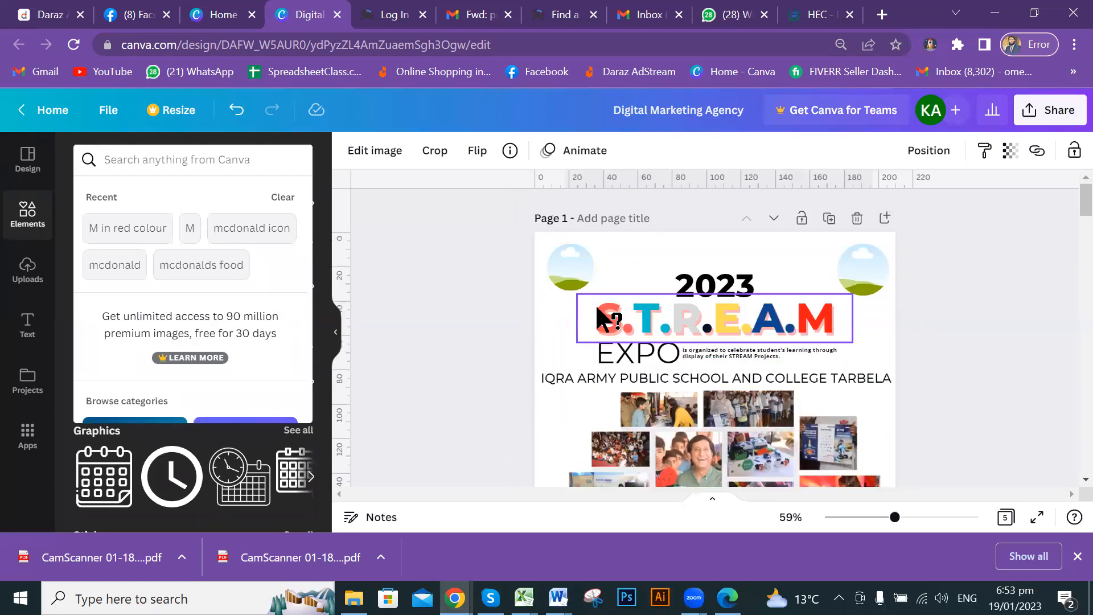
click(473, 313)
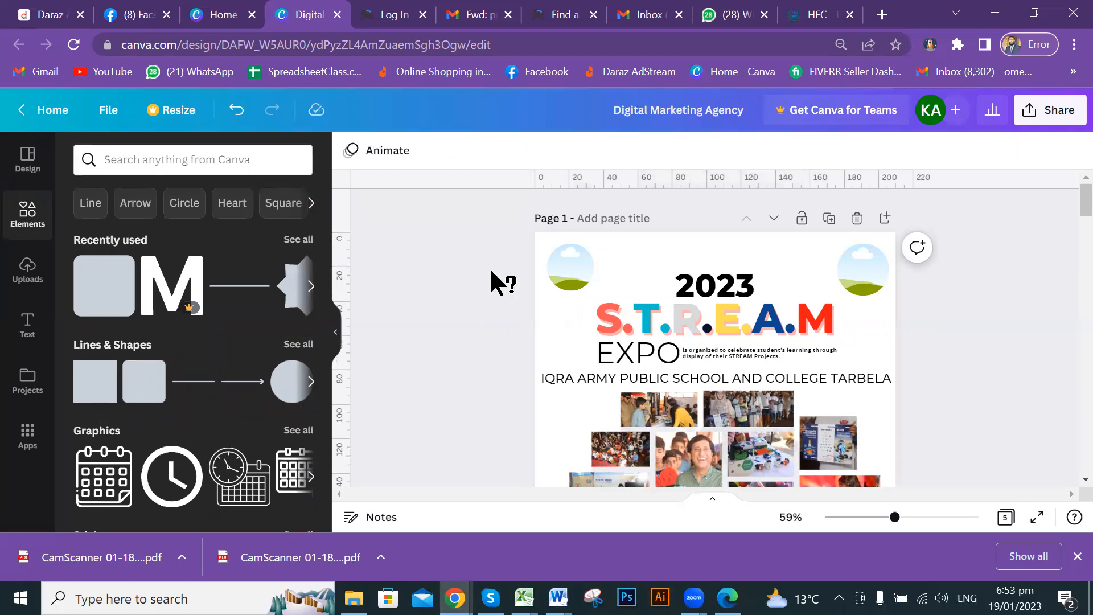
scroll(487, 271, down, 5)
scroll(473, 268, down, 3)
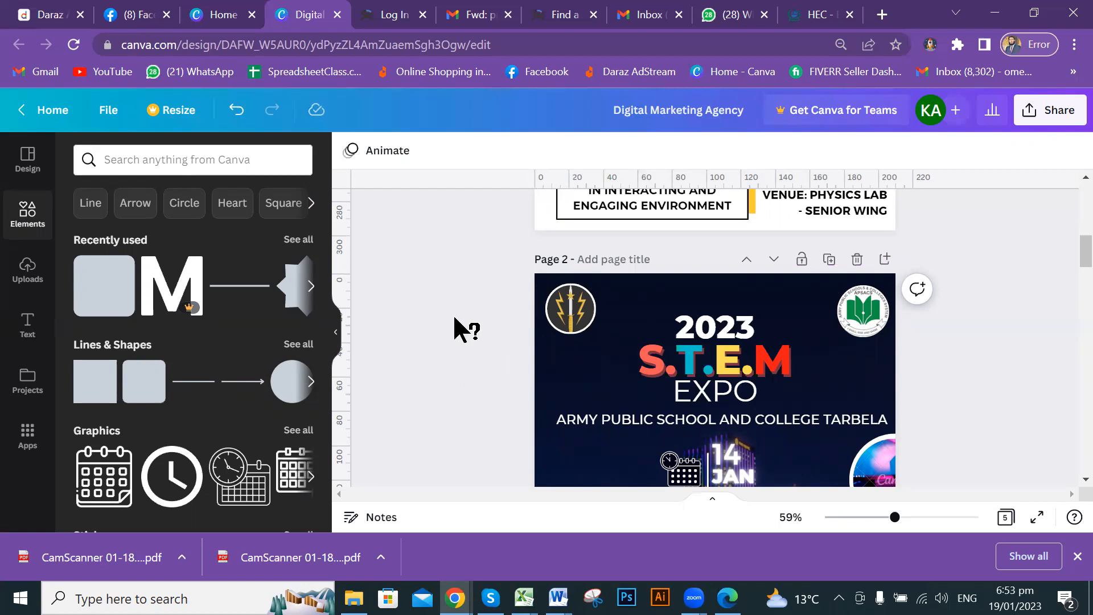
scroll(453, 313, down, 5)
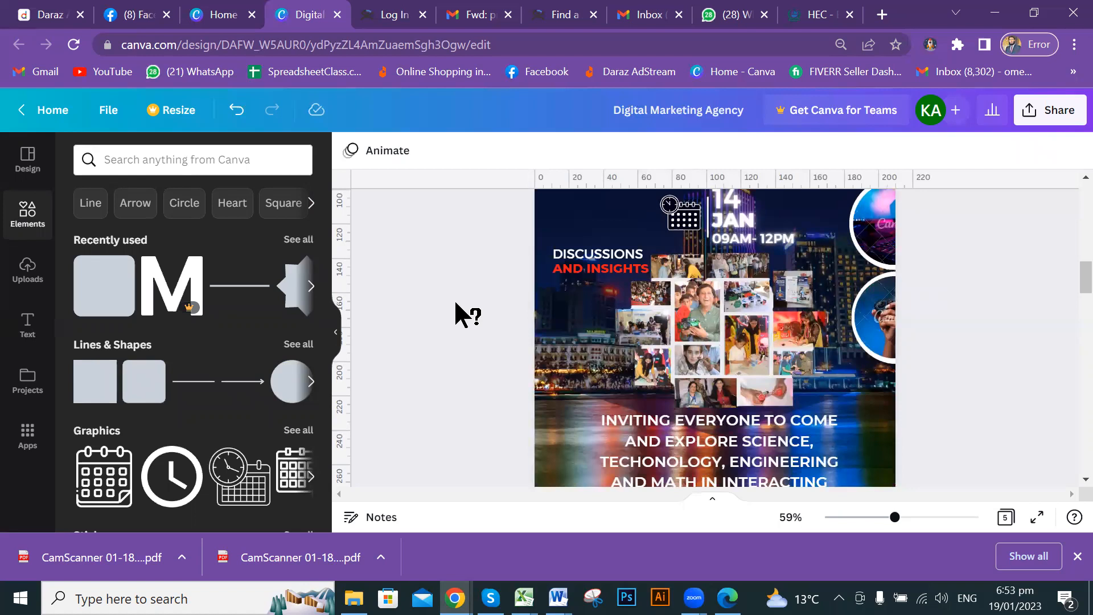
scroll(471, 318, up, 10)
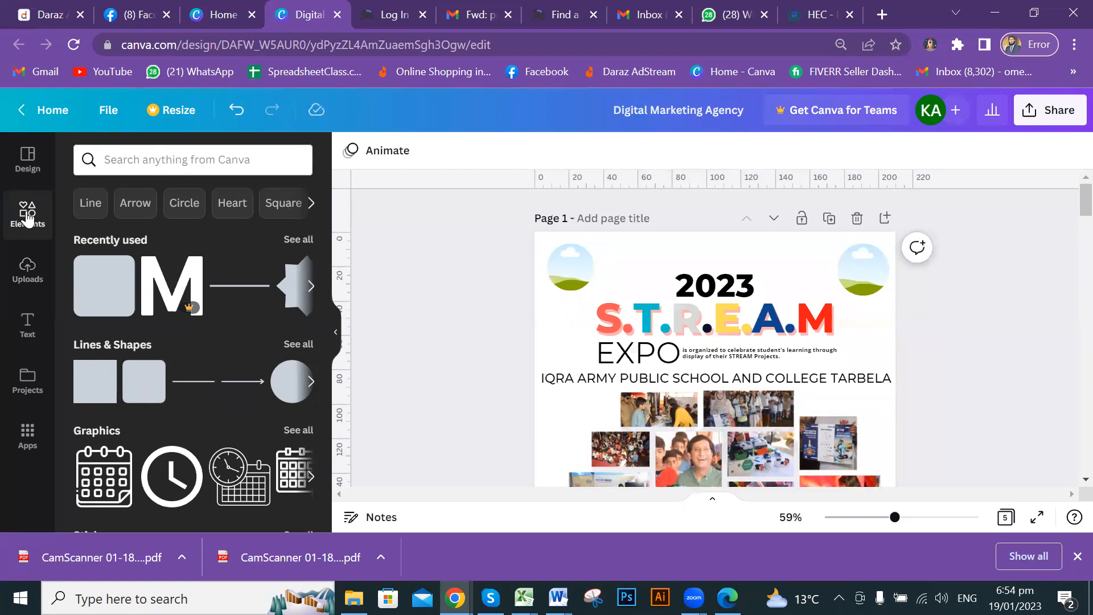
Insert a blank page after the expo flyer and scroll down to the new Page 2.
click(195, 158)
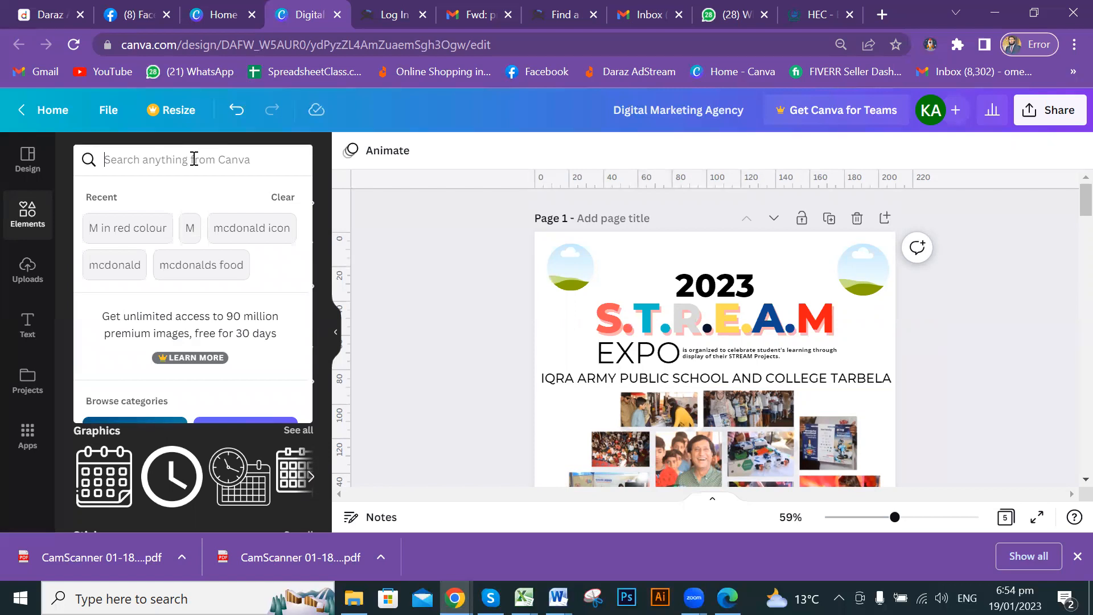
click(969, 336)
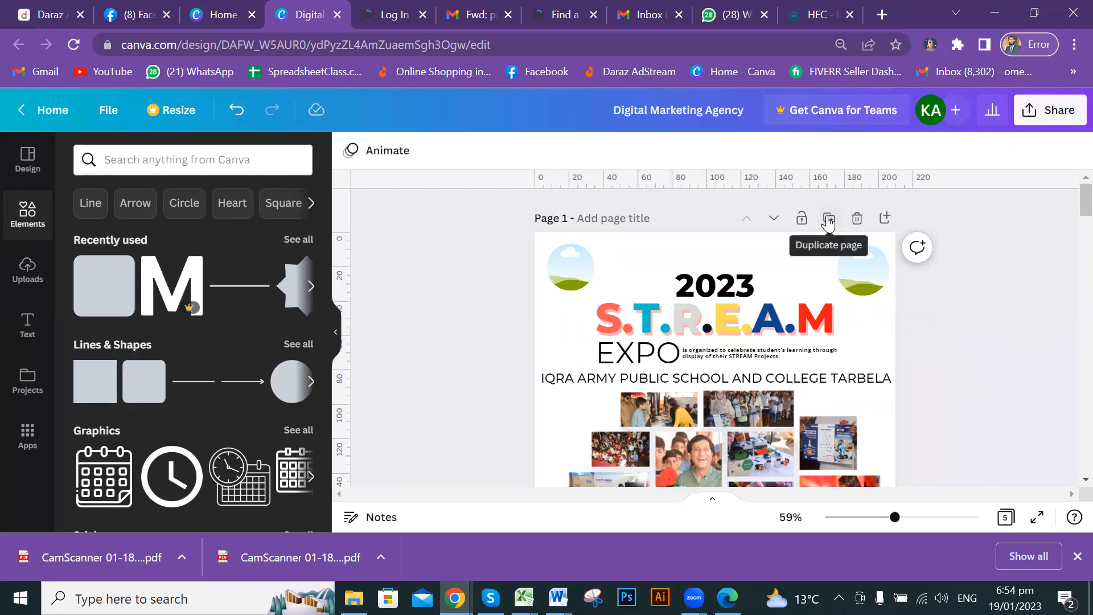
click(886, 218)
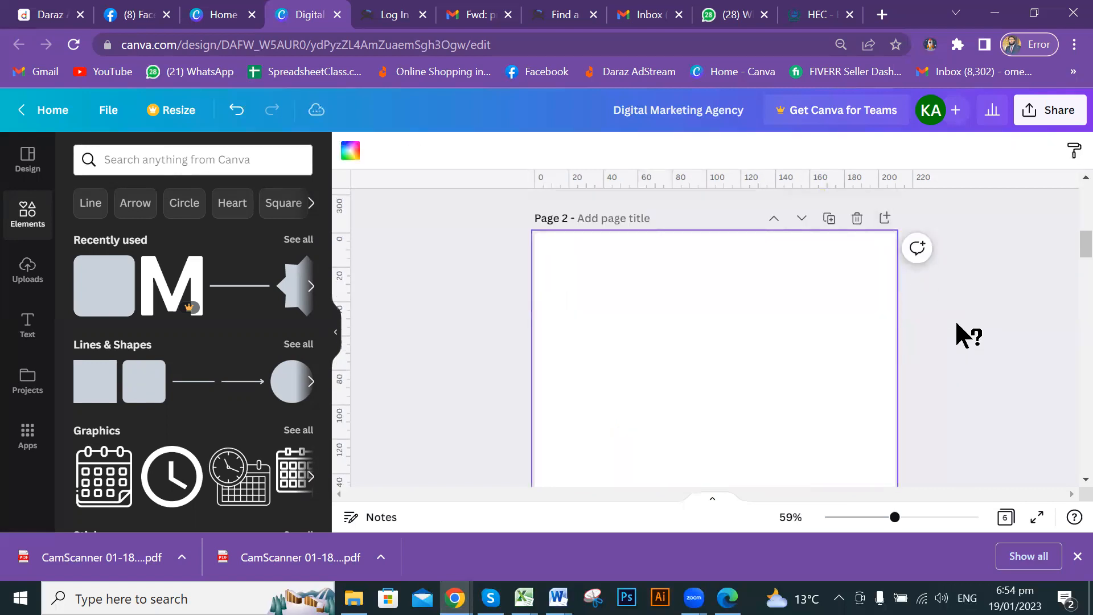
scroll(956, 324, up, 10)
scroll(925, 302, down, 10)
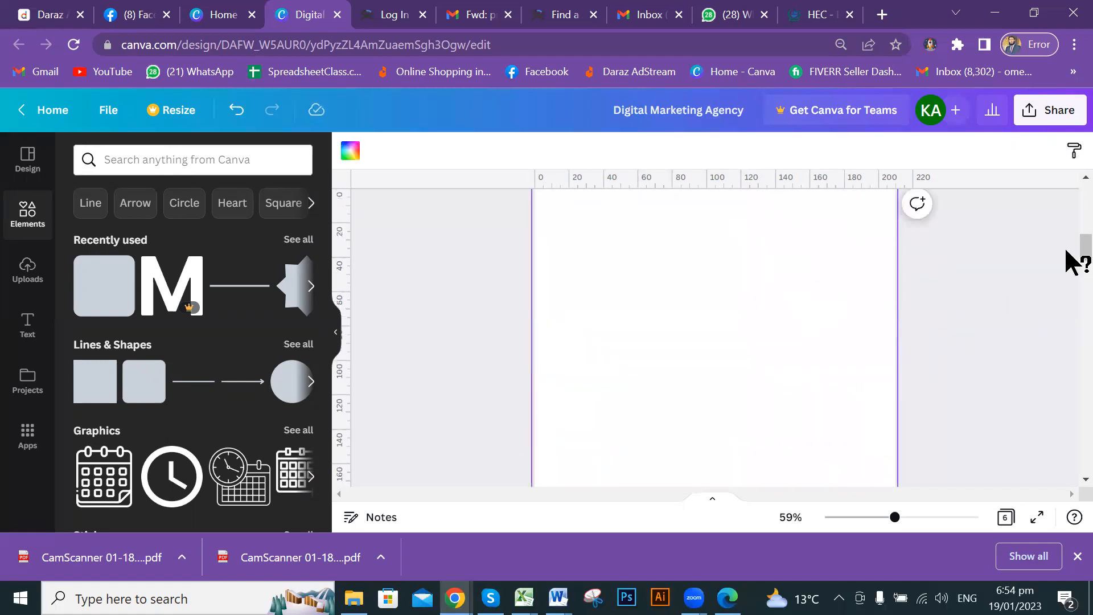
scroll(1067, 252, up, 2)
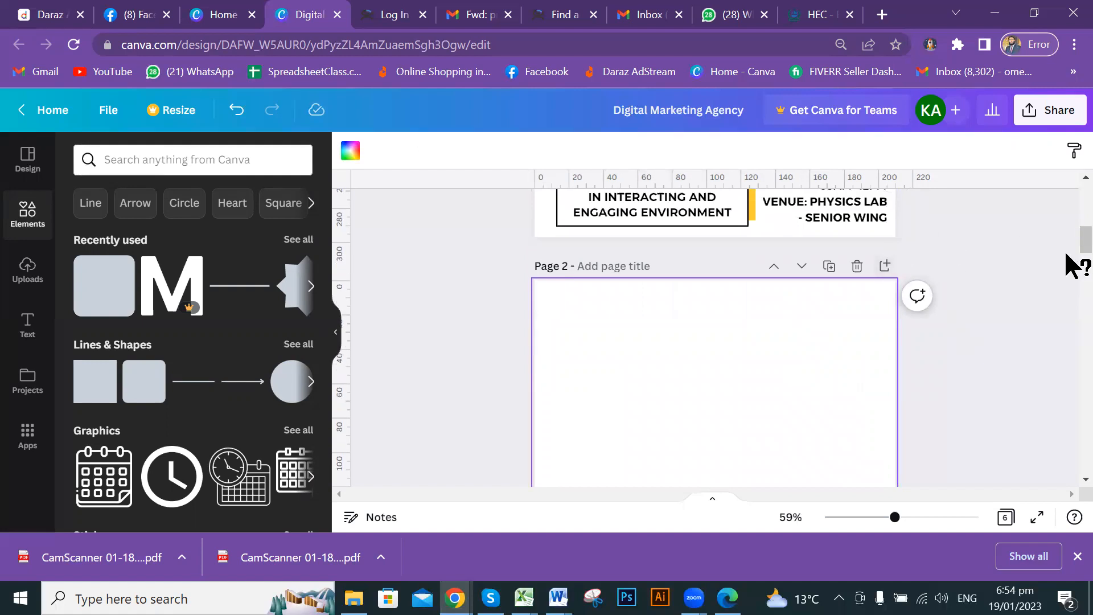
scroll(1077, 257, down, 1)
scroll(1071, 257, down, 4)
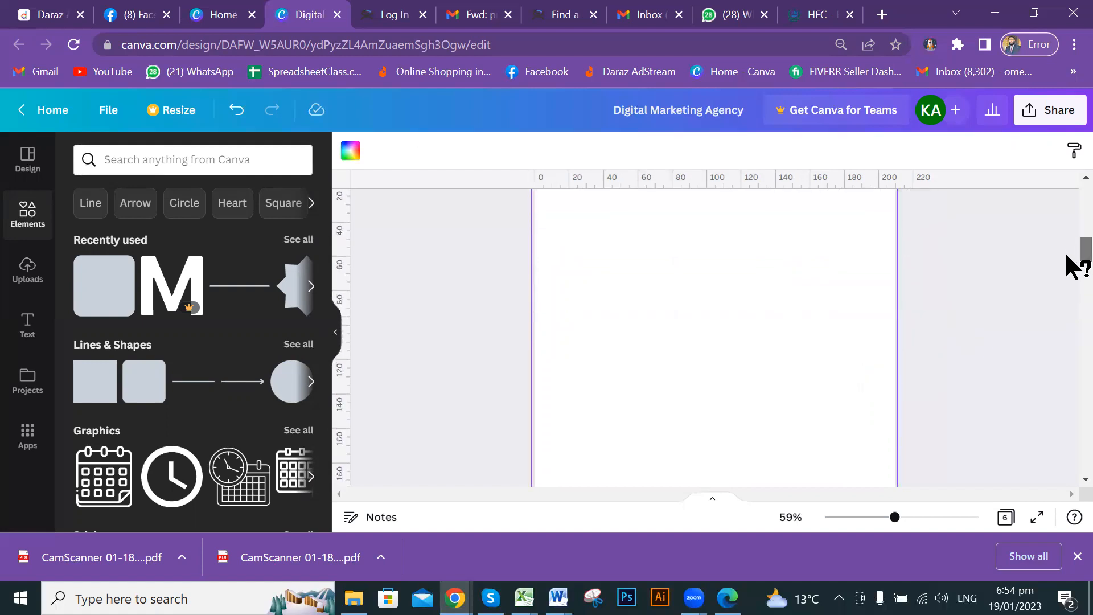
ctrl+scroll(683, 313, down, 3)
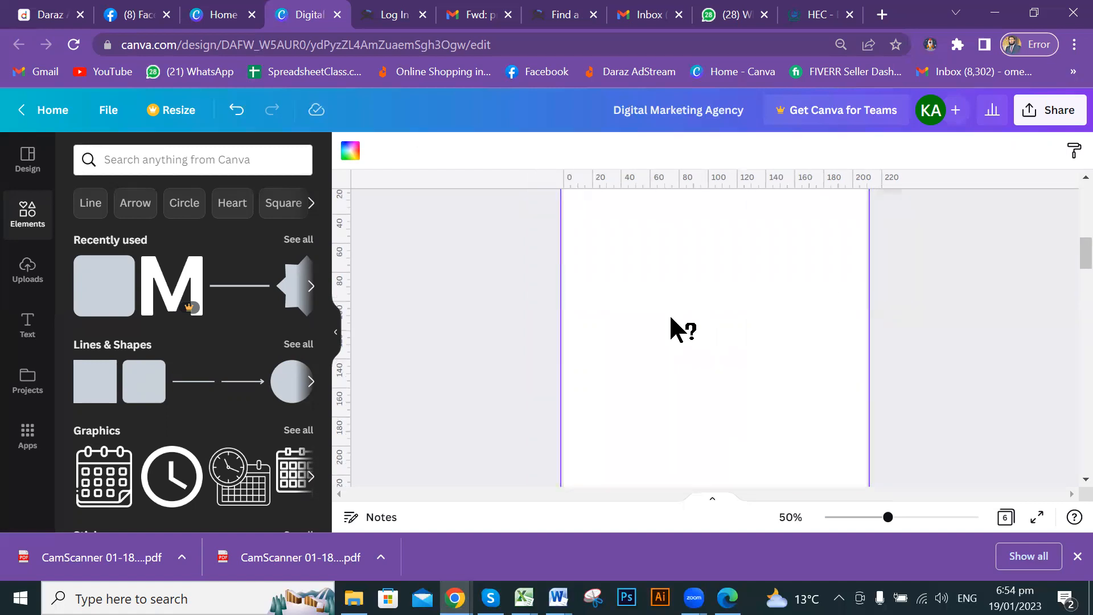
scroll(843, 341, up, 1)
scroll(842, 341, down, 1)
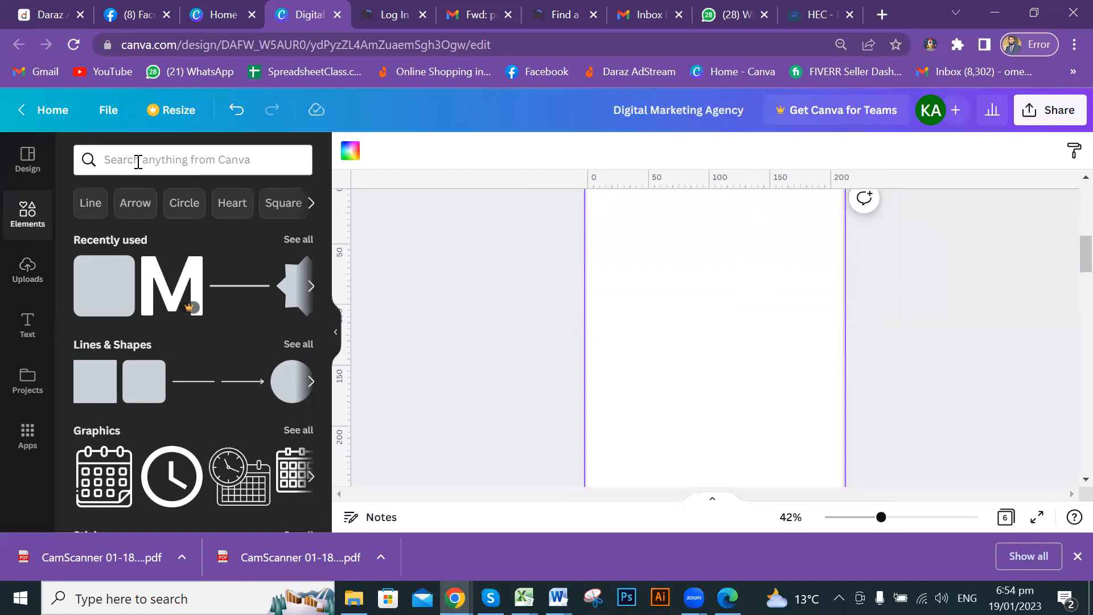
Search Elements for 'watercolor' and browse all the Graphics results.
click(228, 157)
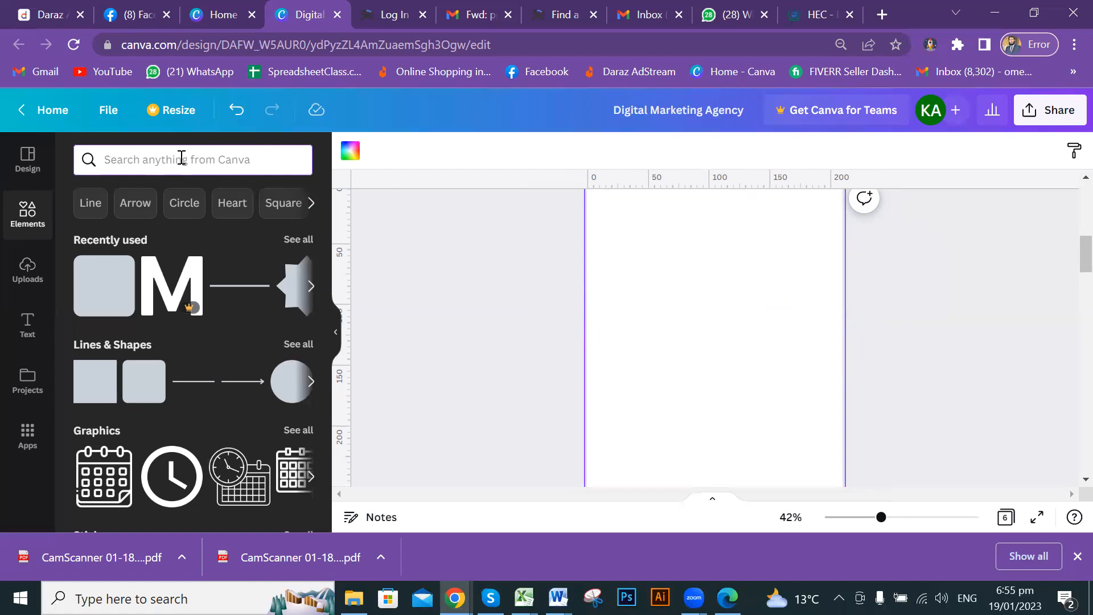
text(w)
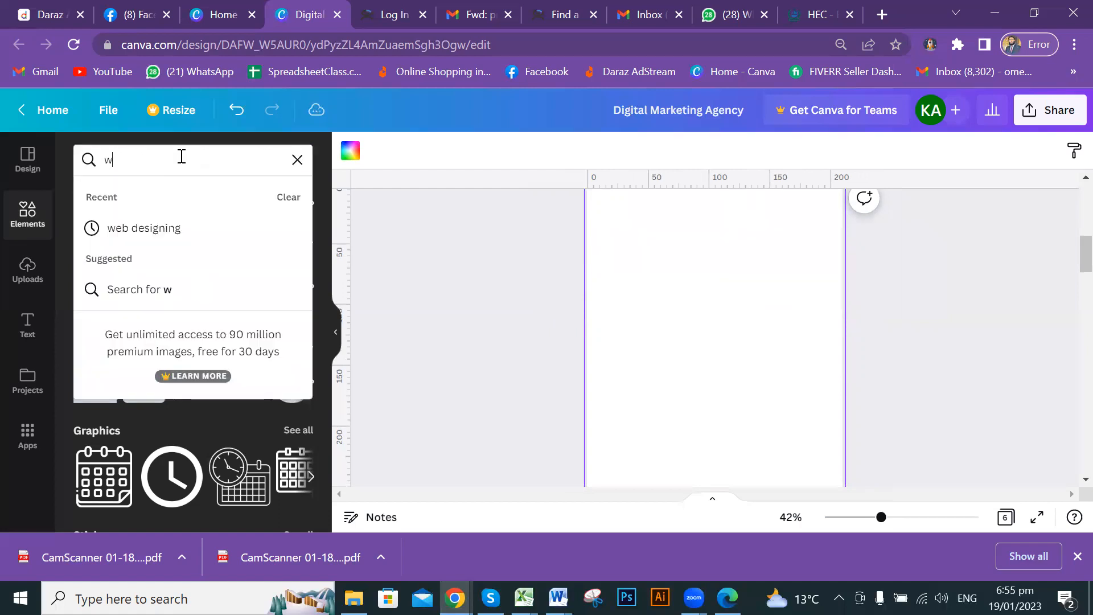
text(aterco)
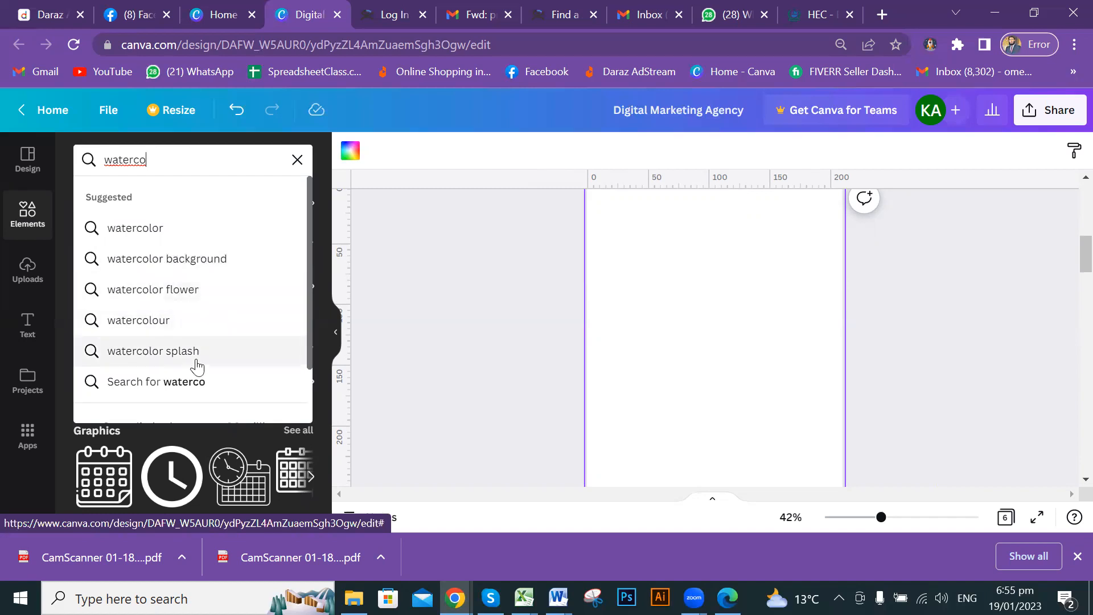
click(149, 232)
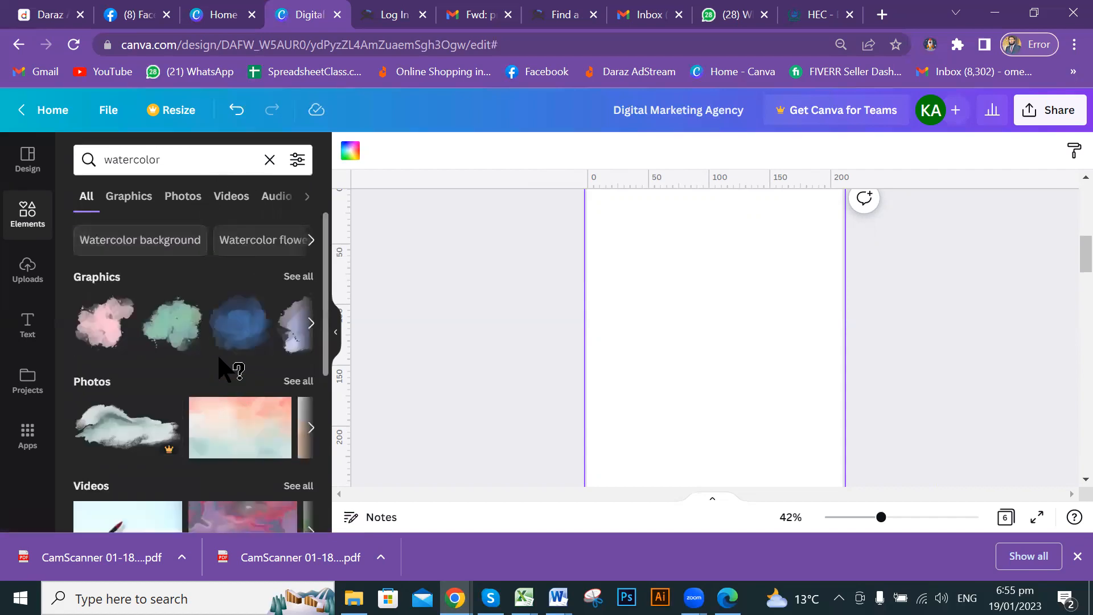
scroll(234, 349, down, 5)
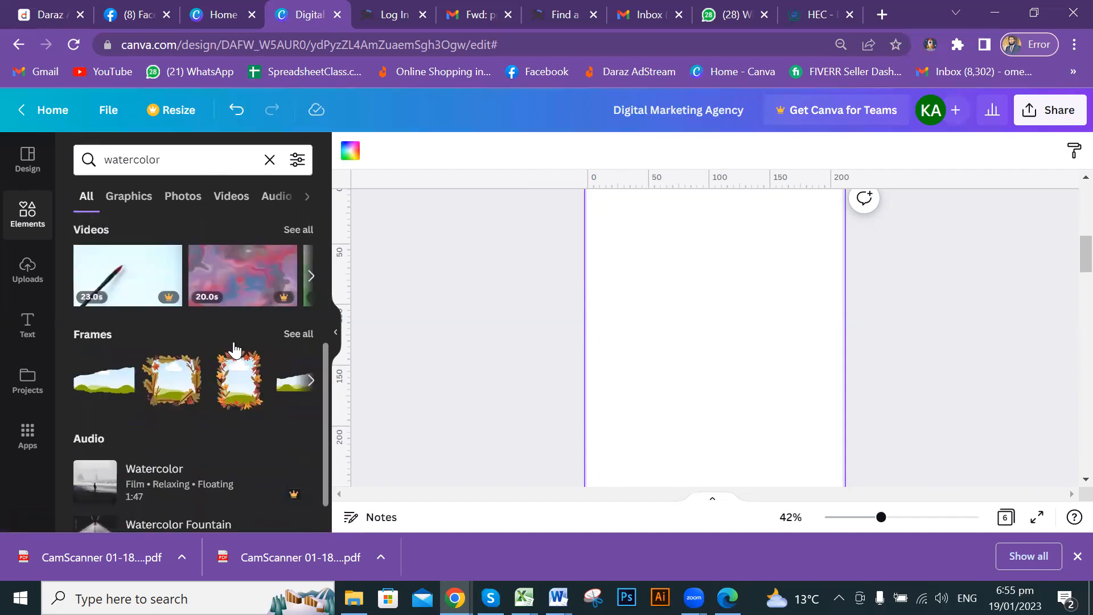
scroll(234, 349, down, 1)
scroll(239, 354, up, 5)
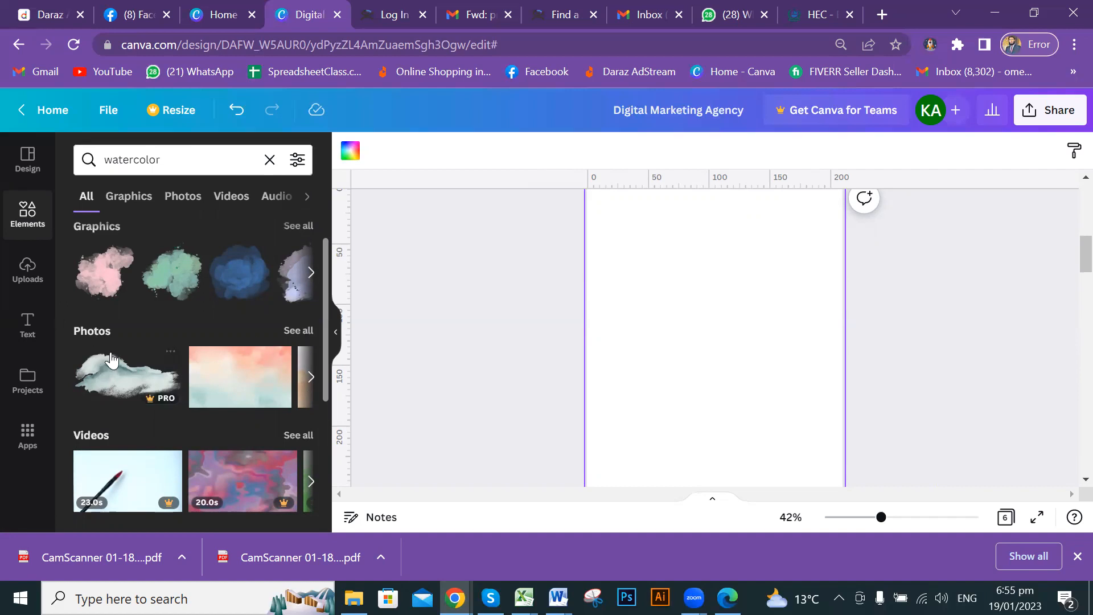
click(302, 229)
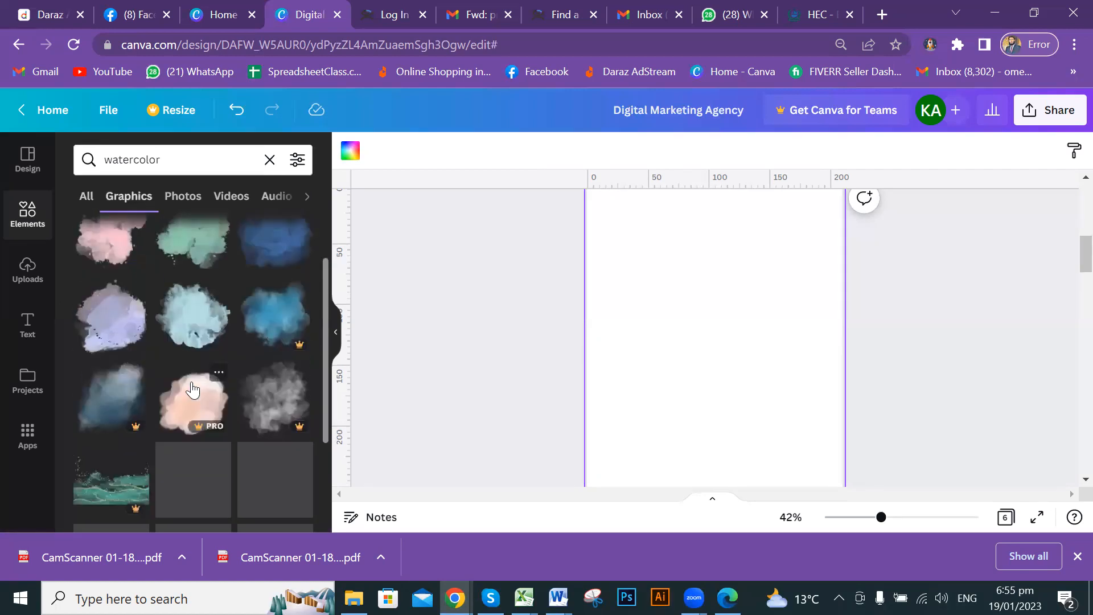
scroll(222, 378, down, 5)
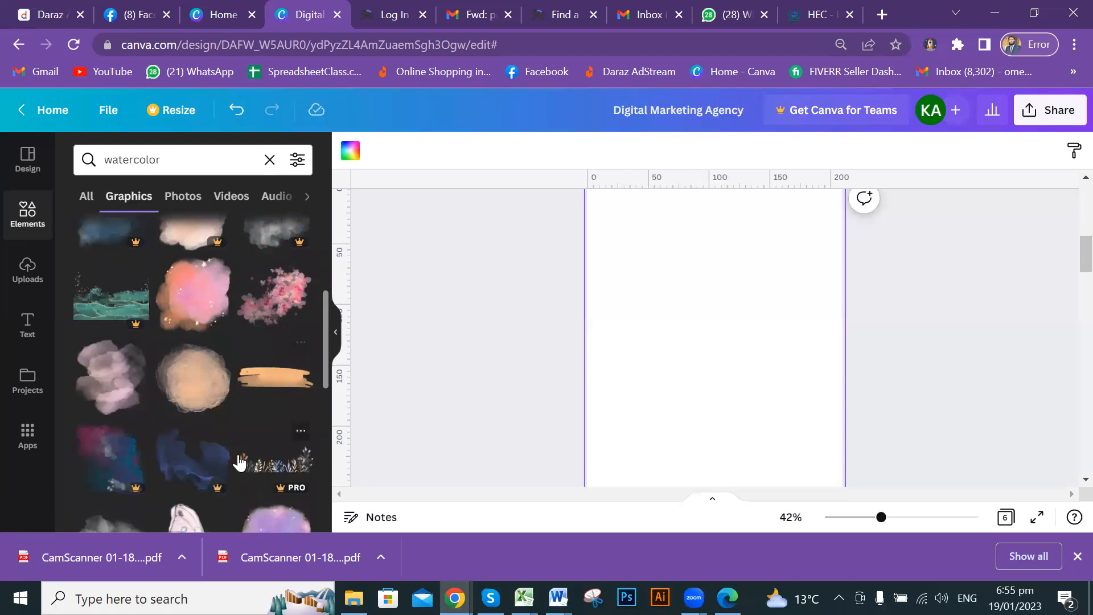
scroll(230, 438, down, 2)
Add the watercolour wildflower border and drag it to the bottom of Page 2.
click(280, 377)
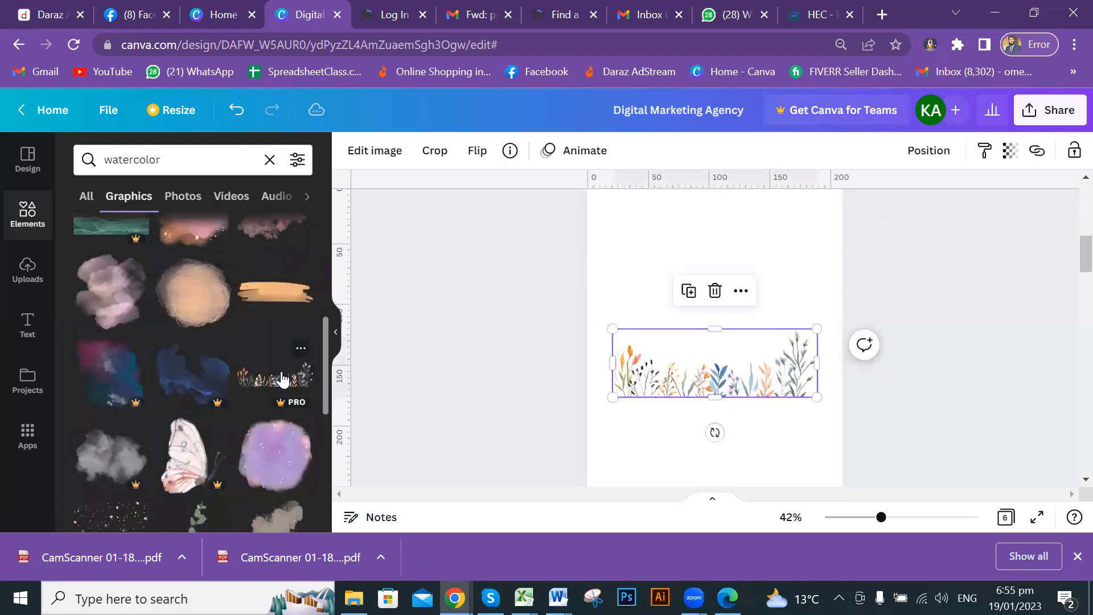
scroll(866, 358, down, 2)
drag(763, 286, 846, 427)
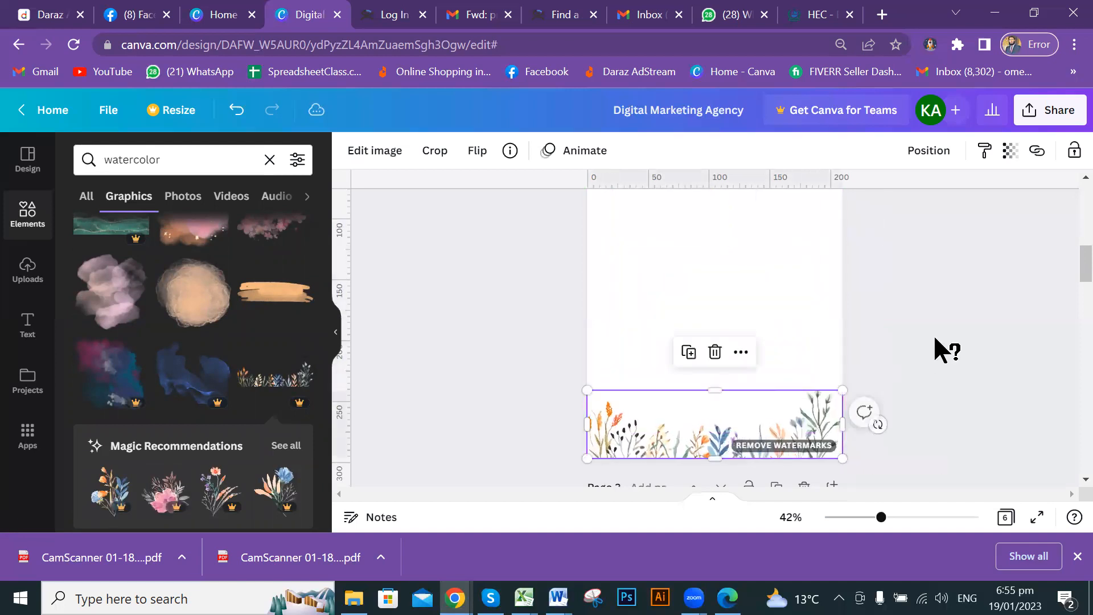
Stretch the floral border out to the page's right edge so it spans the full width.
click(938, 330)
click(828, 411)
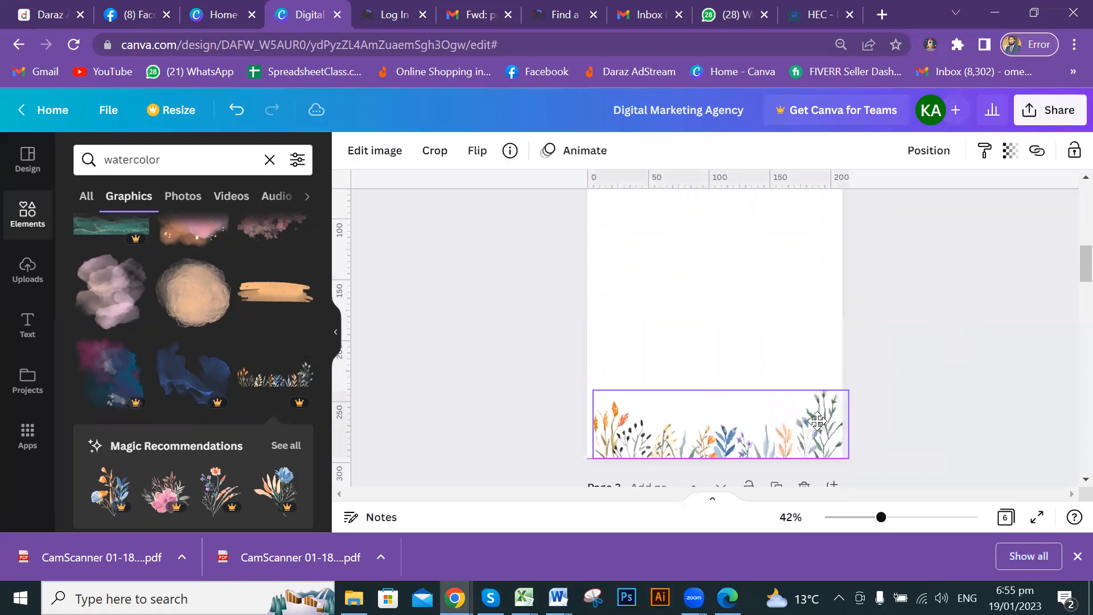
click(937, 380)
click(821, 433)
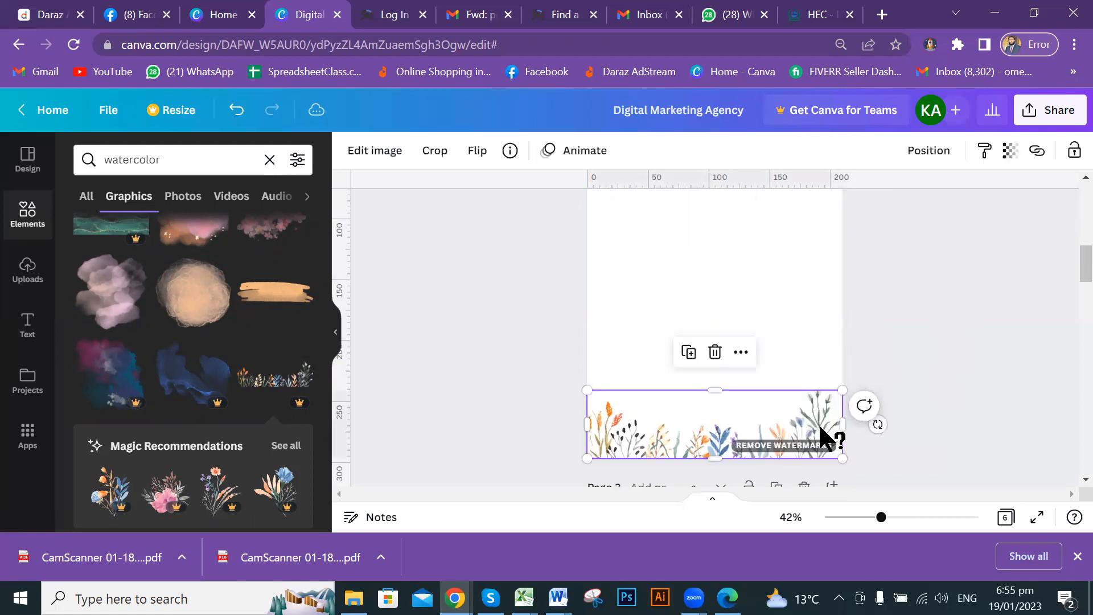
click(947, 338)
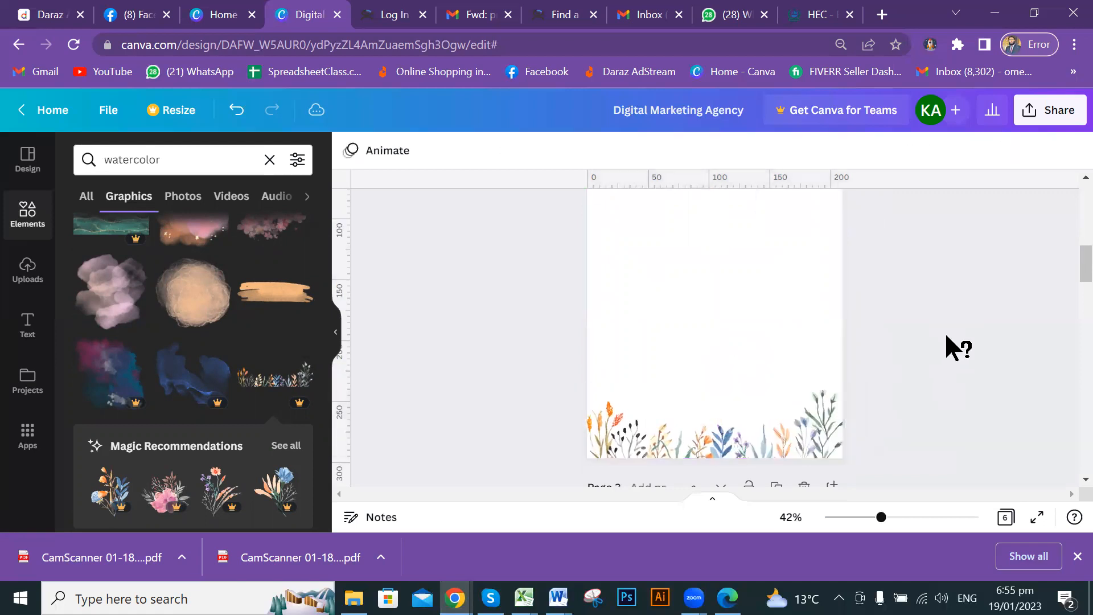
scroll(946, 335, up, 5)
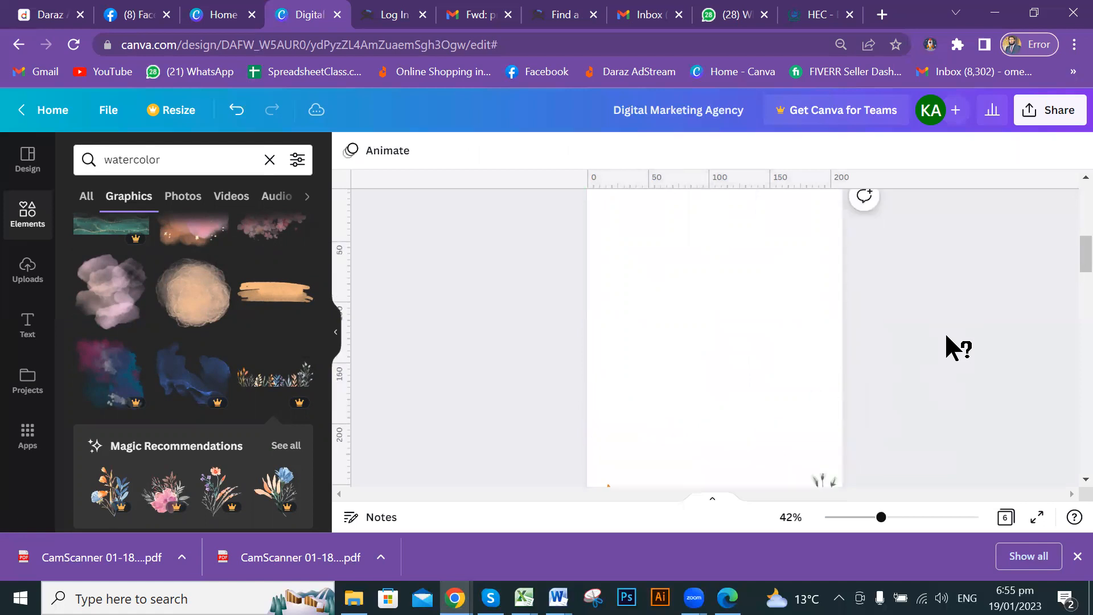
scroll(946, 335, down, 5)
scroll(945, 331, down, 3)
scroll(883, 326, up, 3)
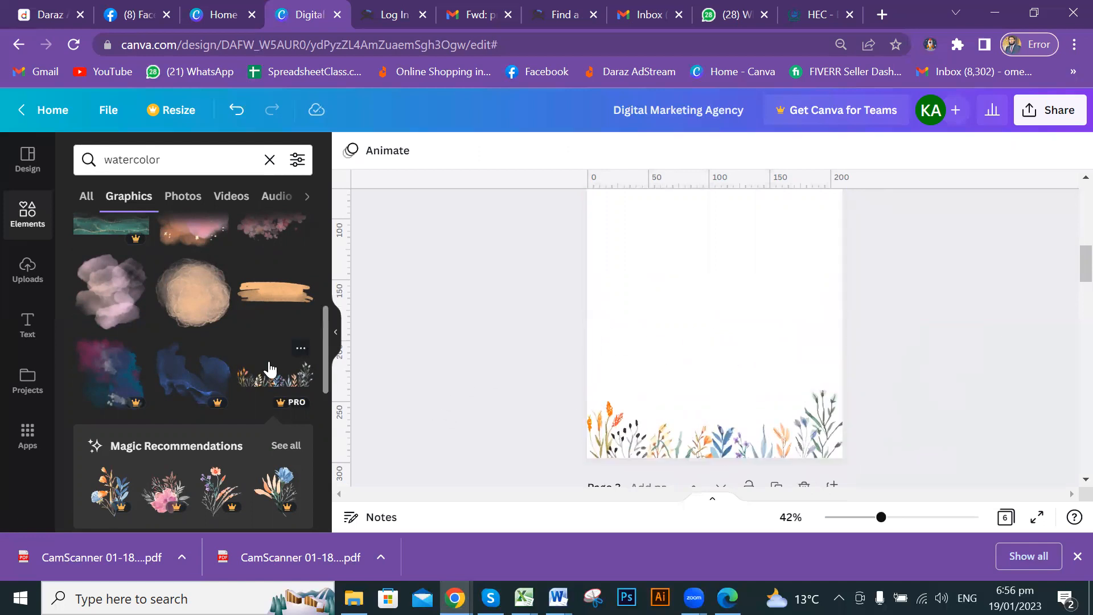
scroll(287, 373, up, 2)
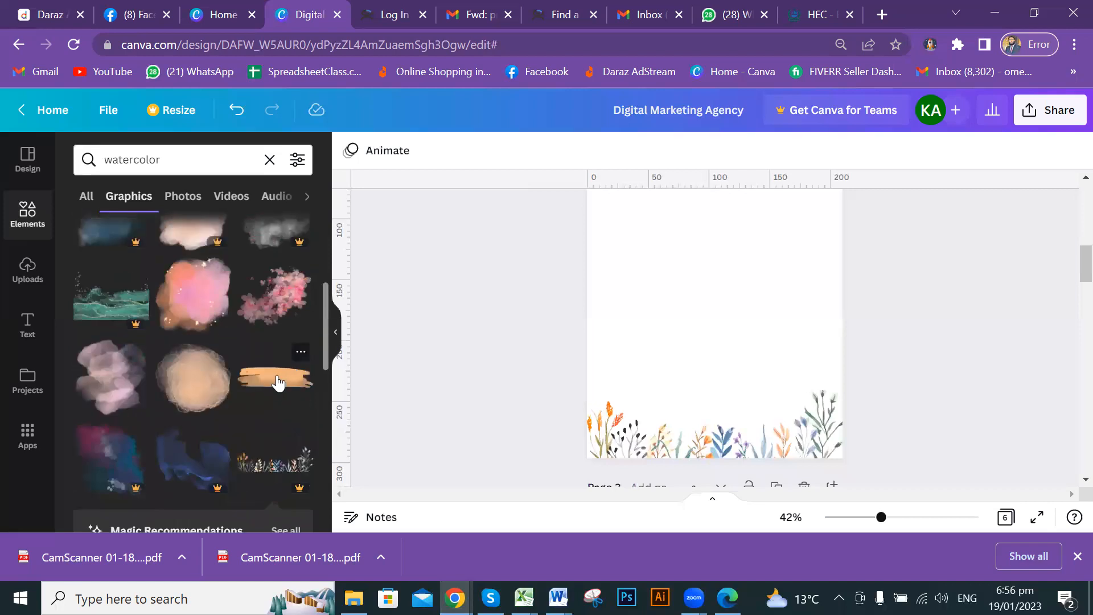
Add the orange watercolour brush stroke and centre it in the upper middle of Page 2.
click(278, 383)
drag(712, 284, 718, 294)
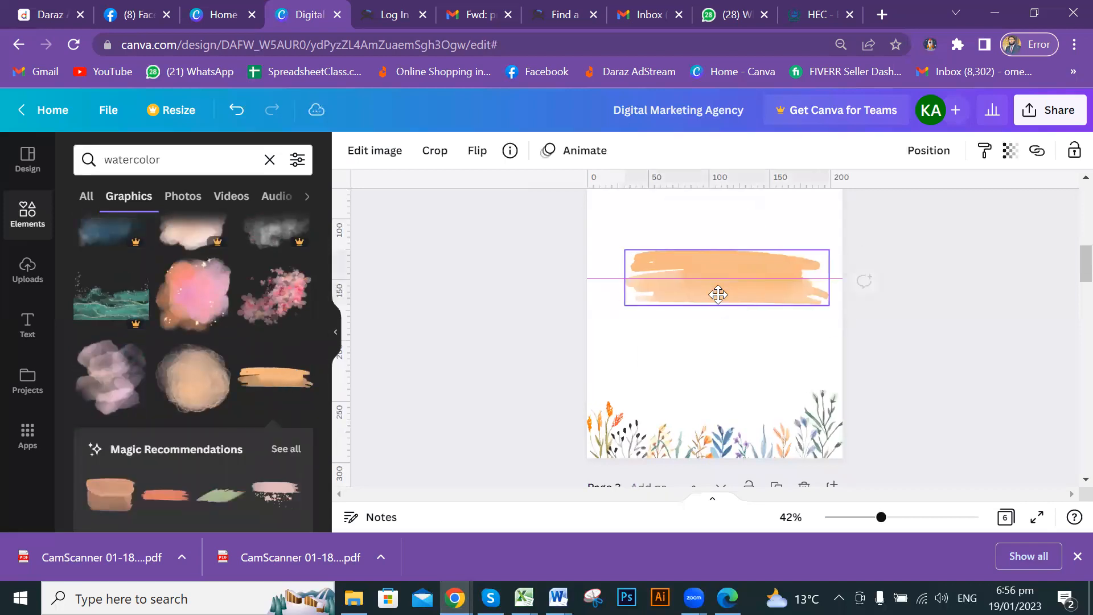
scroll(826, 312, up, 3)
drag(723, 374, 724, 345)
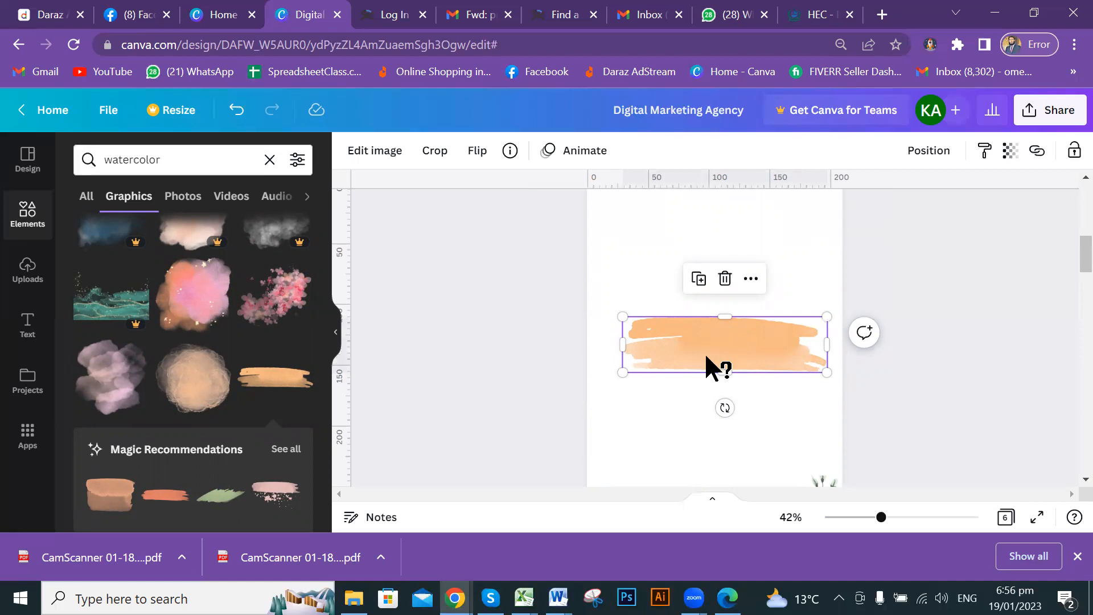
drag(738, 344, 737, 326)
scroll(300, 325, down, 2)
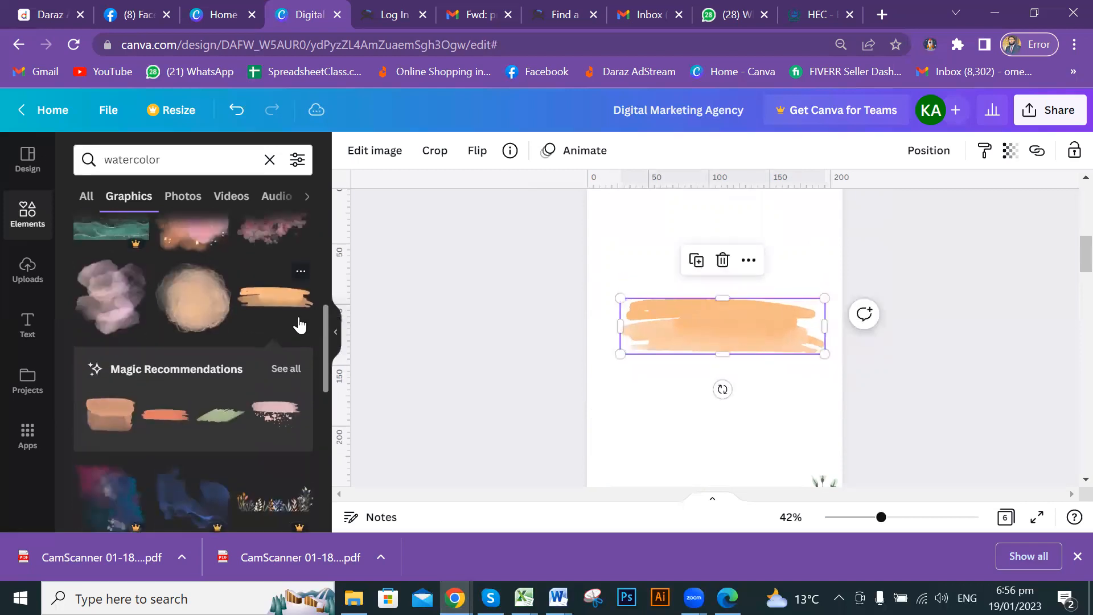
scroll(308, 321, up, 5)
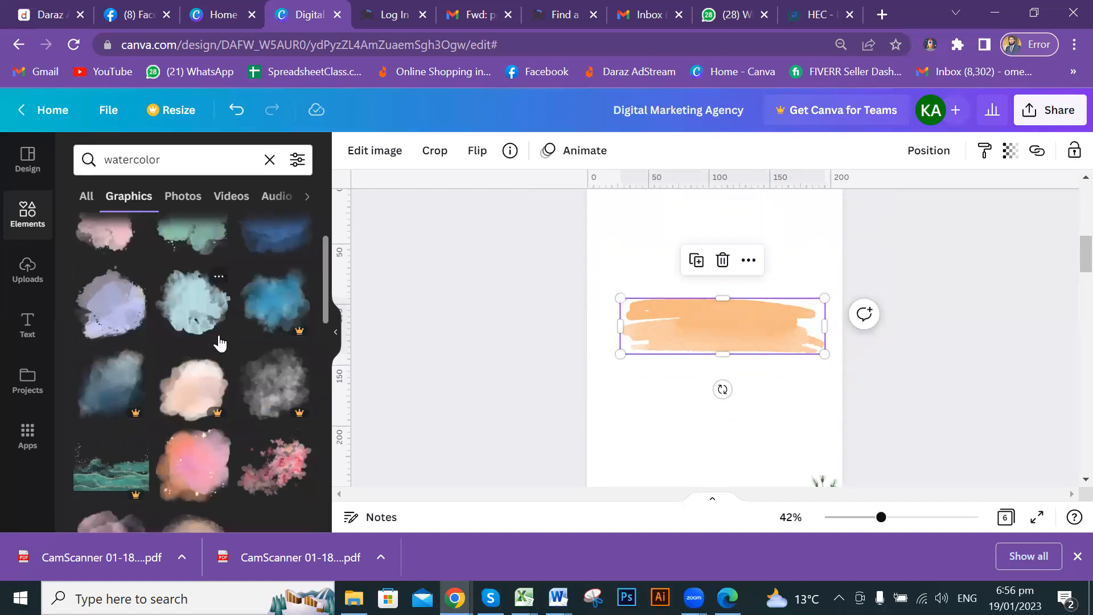
scroll(219, 344, up, 2)
click(175, 160)
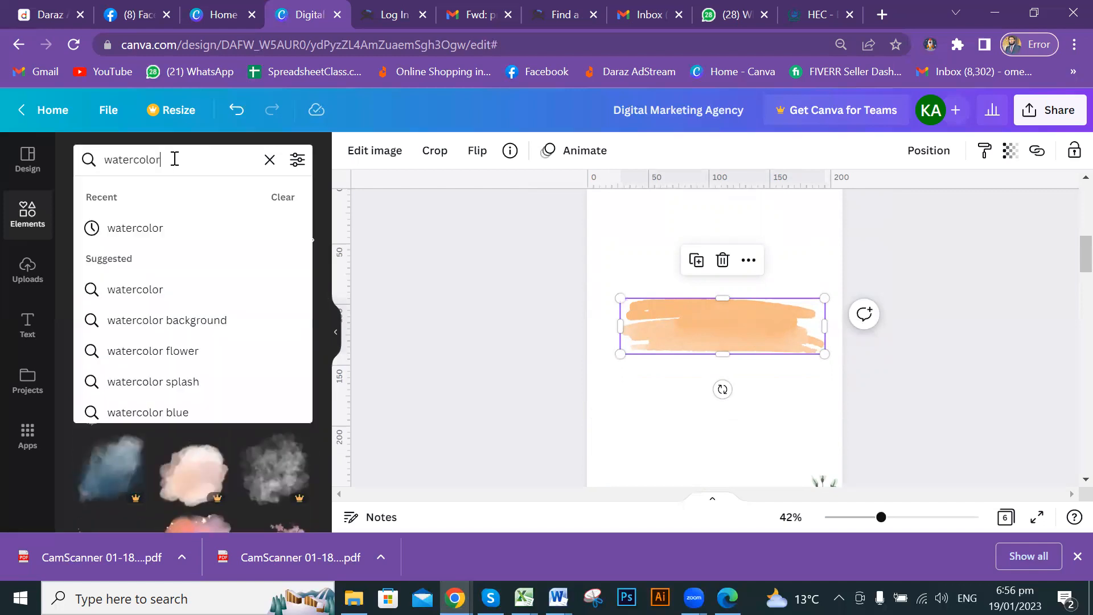
Replace the search with 'pattern' and scroll through the Graphics results.
key(BackSpace)
key(BackSpace)
key(BackSpace)
key(BackSpace)
key(BackSpace)
key(BackSpace)
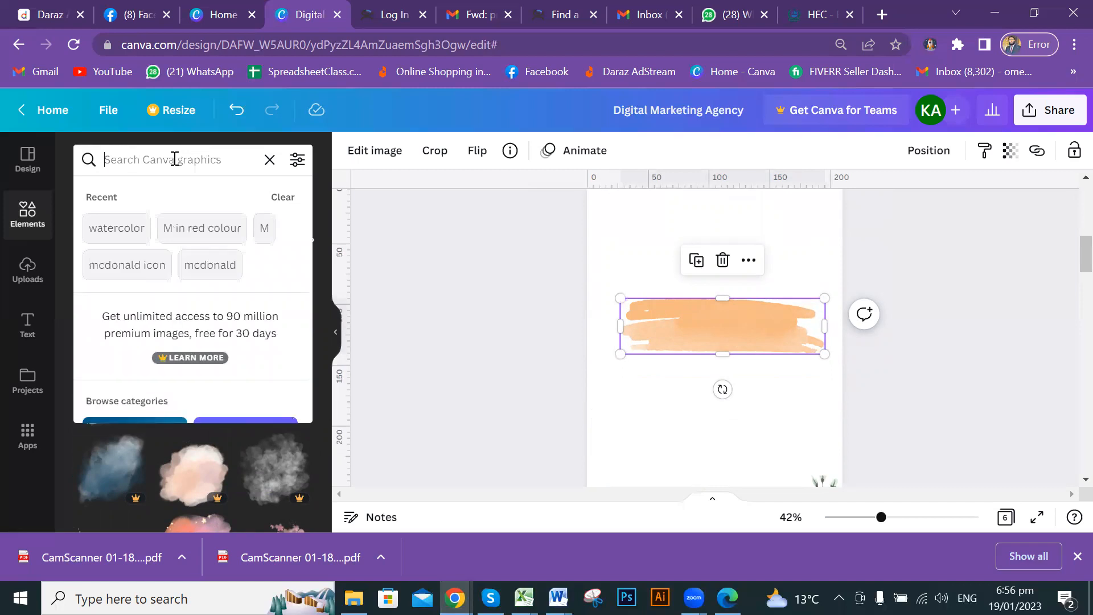
text(patter)
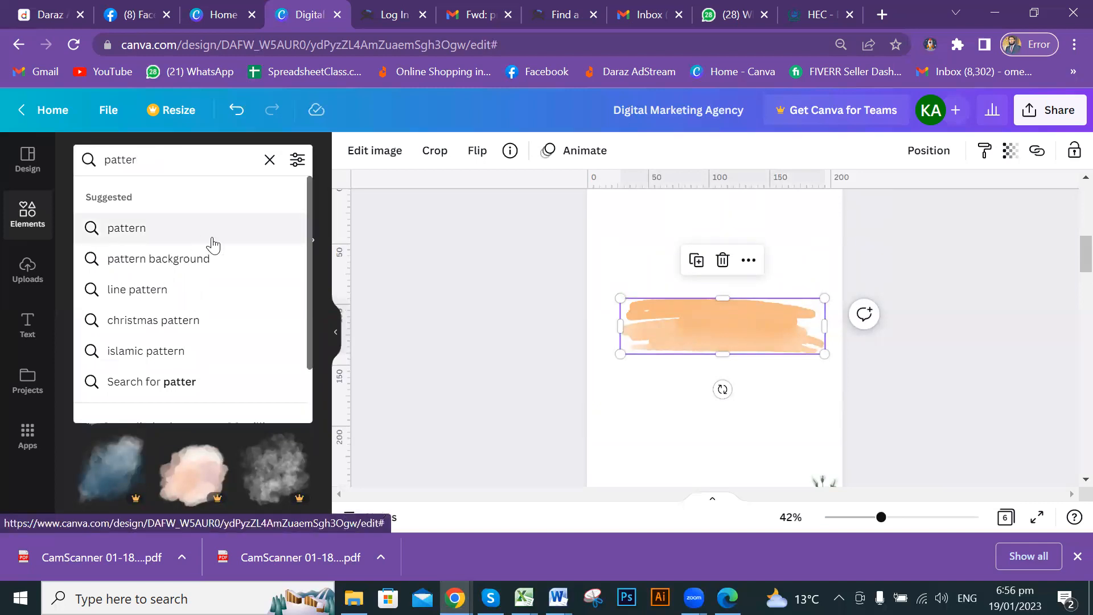
click(140, 231)
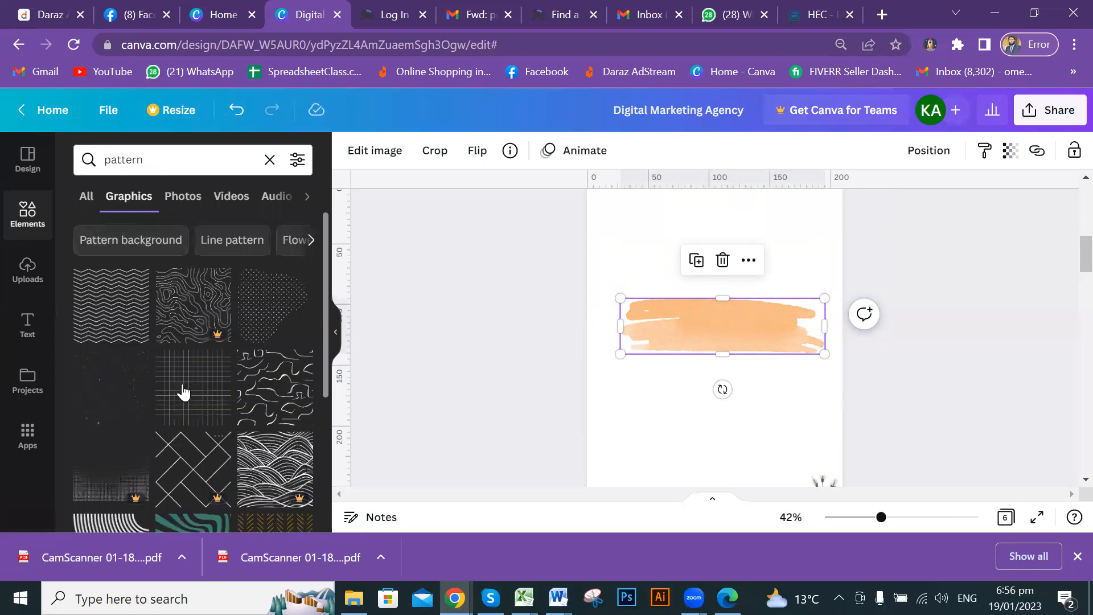
scroll(224, 342, down, 5)
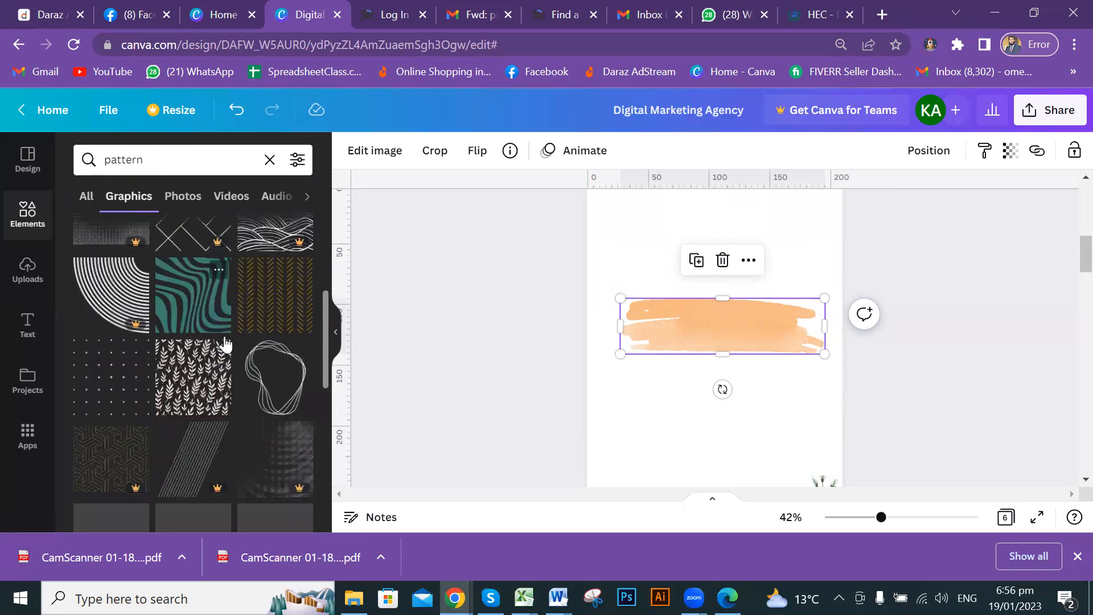
scroll(224, 342, down, 5)
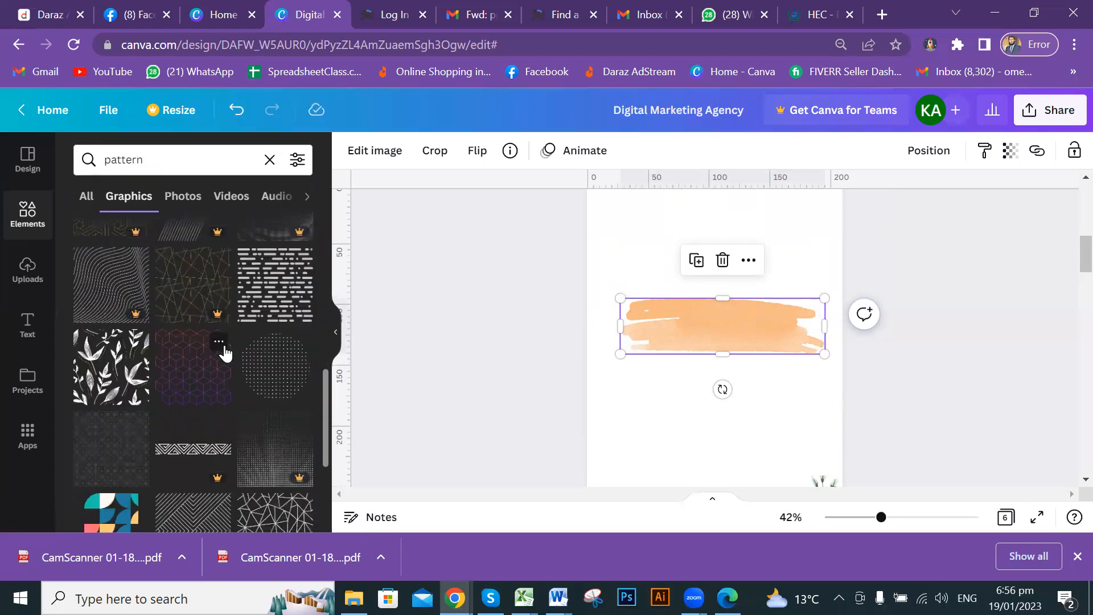
scroll(228, 362, down, 3)
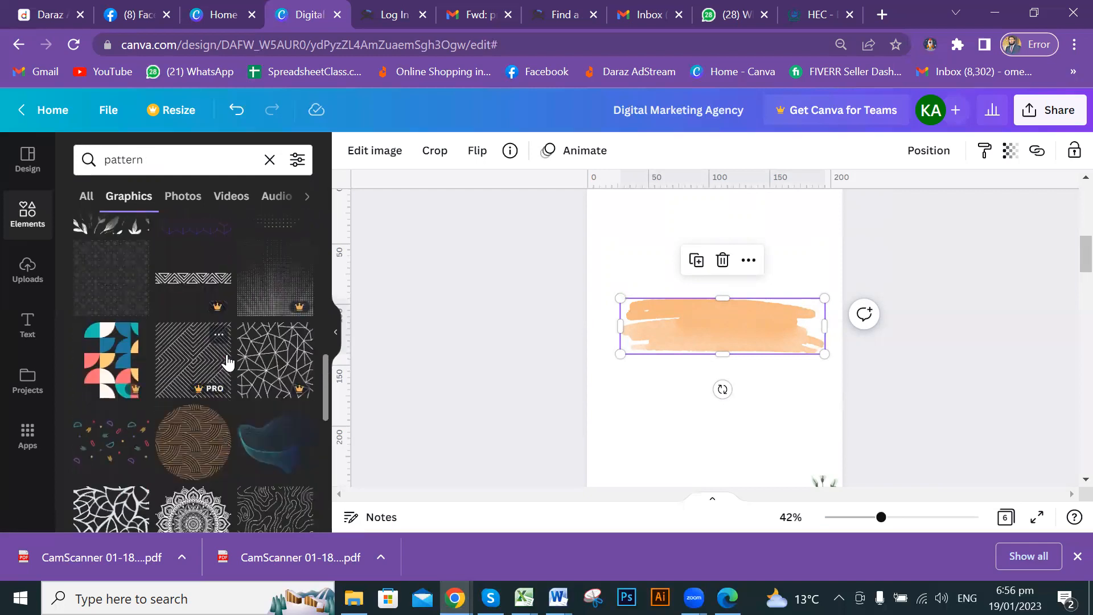
scroll(229, 362, down, 3)
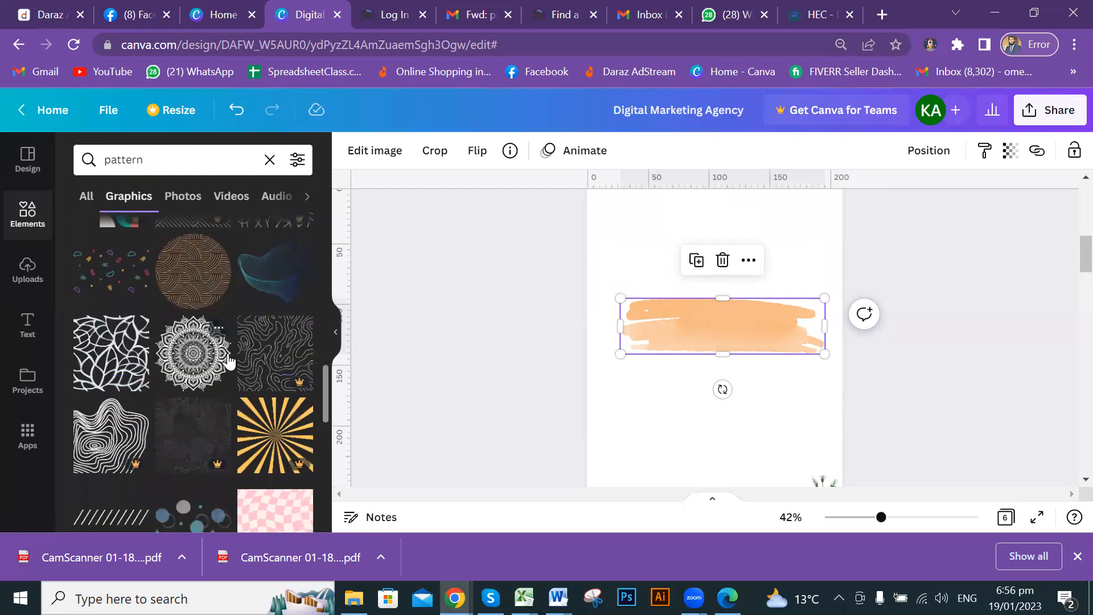
scroll(228, 363, down, 3)
scroll(228, 362, up, 4)
scroll(228, 361, down, 3)
Add the diagonal-lines graphic and place it in Page 2's top-left corner.
click(100, 438)
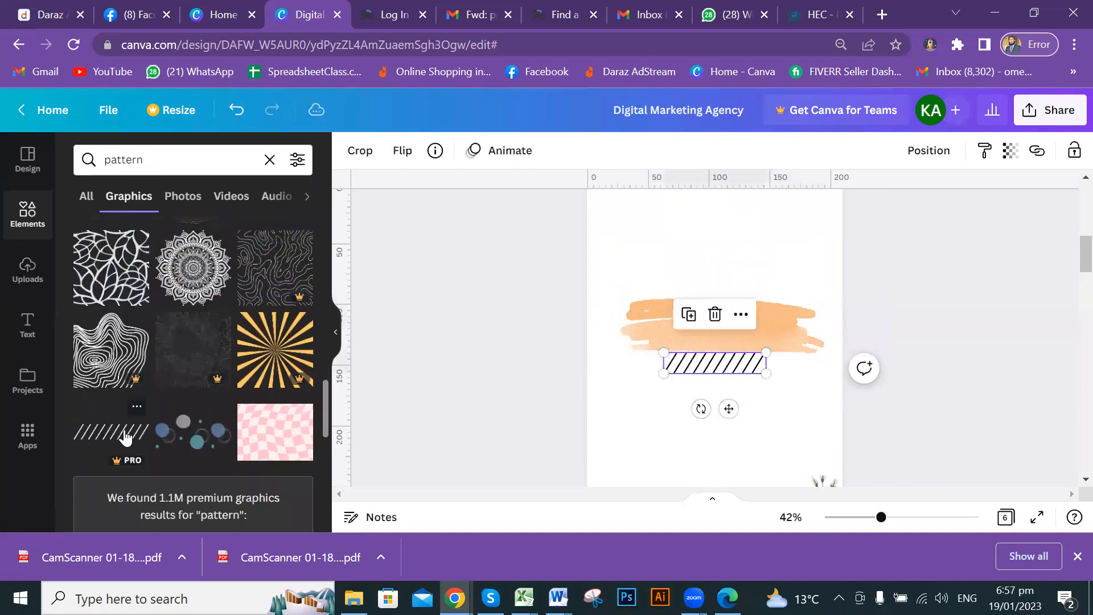
drag(693, 341, 655, 203)
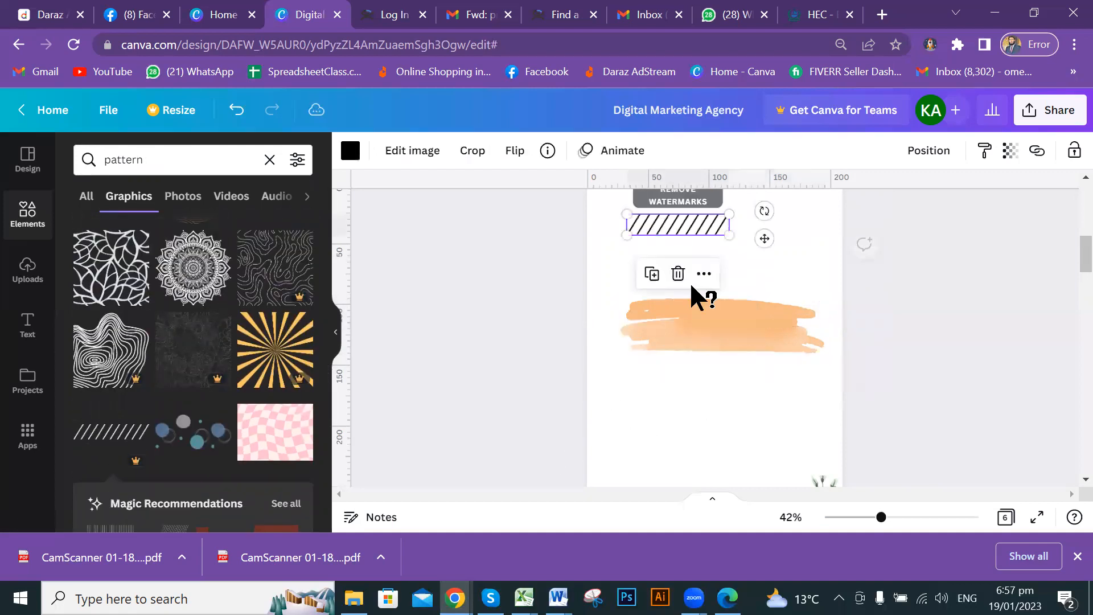
scroll(704, 310, up, 2)
drag(684, 292, 655, 278)
click(940, 333)
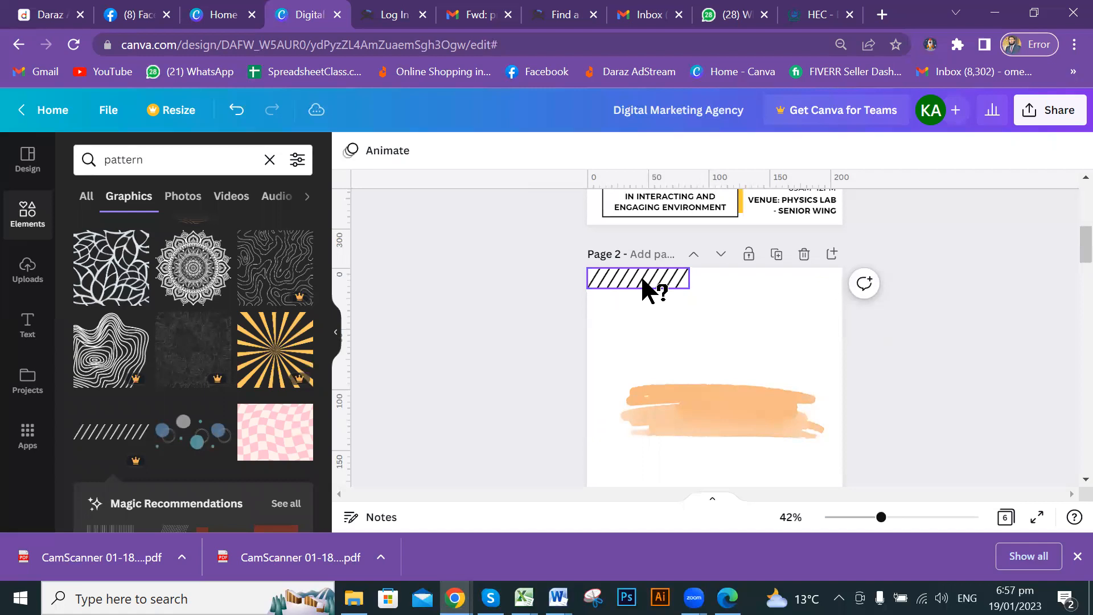
Place a diagonal-lines graphic at the bottom-right, over the flowers.
drag(646, 285, 793, 471)
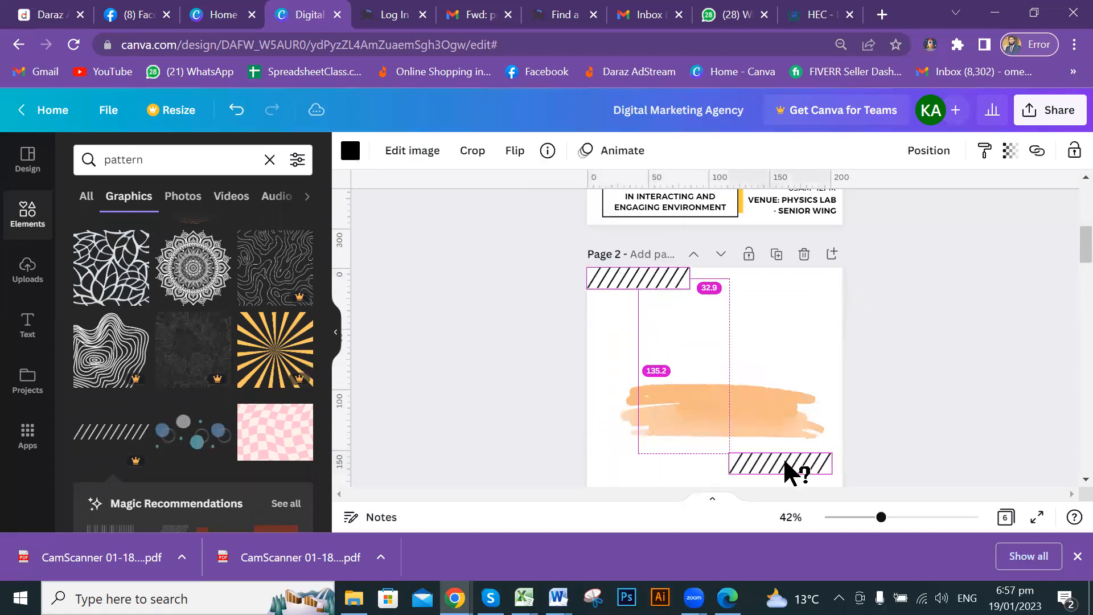
scroll(818, 410, down, 5)
scroll(813, 283, up, 2)
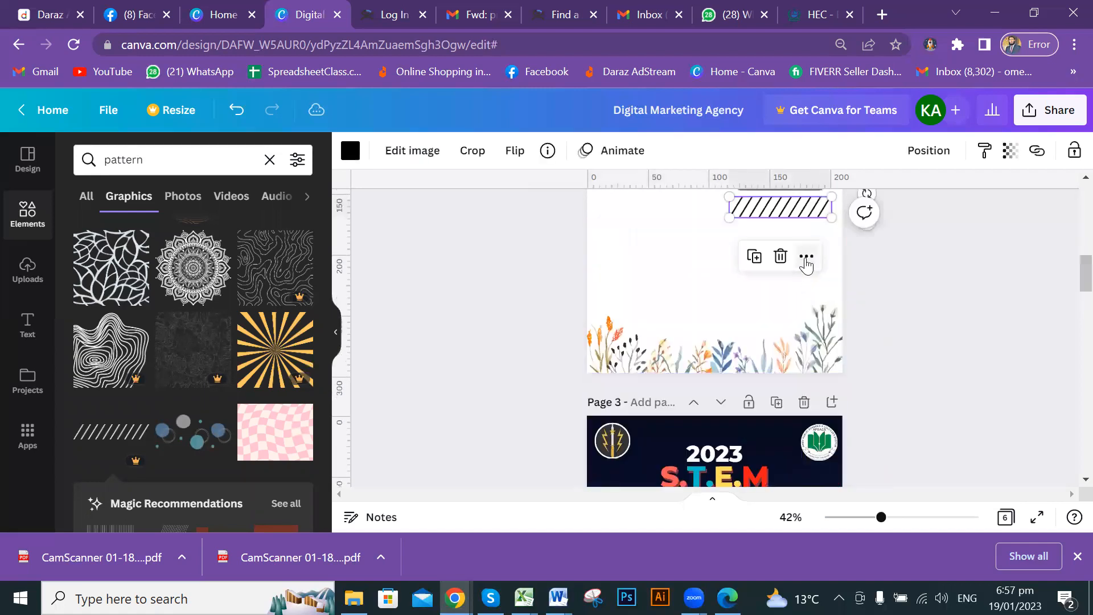
mouse_move(813, 214)
mouse_down()
mouse_move(821, 360)
mouse_move(834, 362)
mouse_up()
click(986, 302)
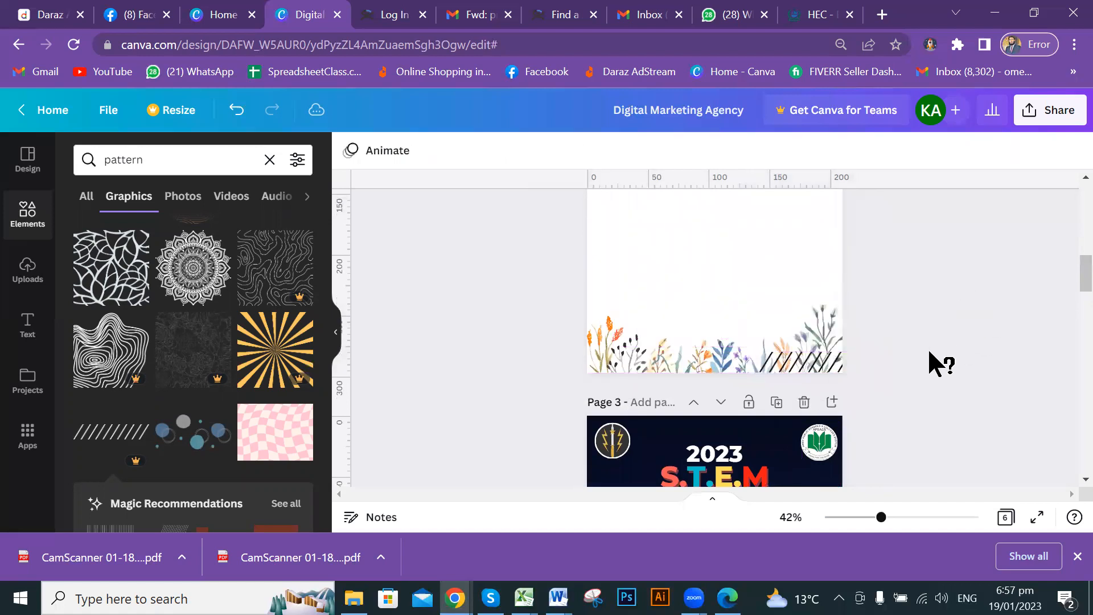
Delete the wildflower border, leaving the hatched graphic at the bottom right.
click(692, 365)
key(Delete)
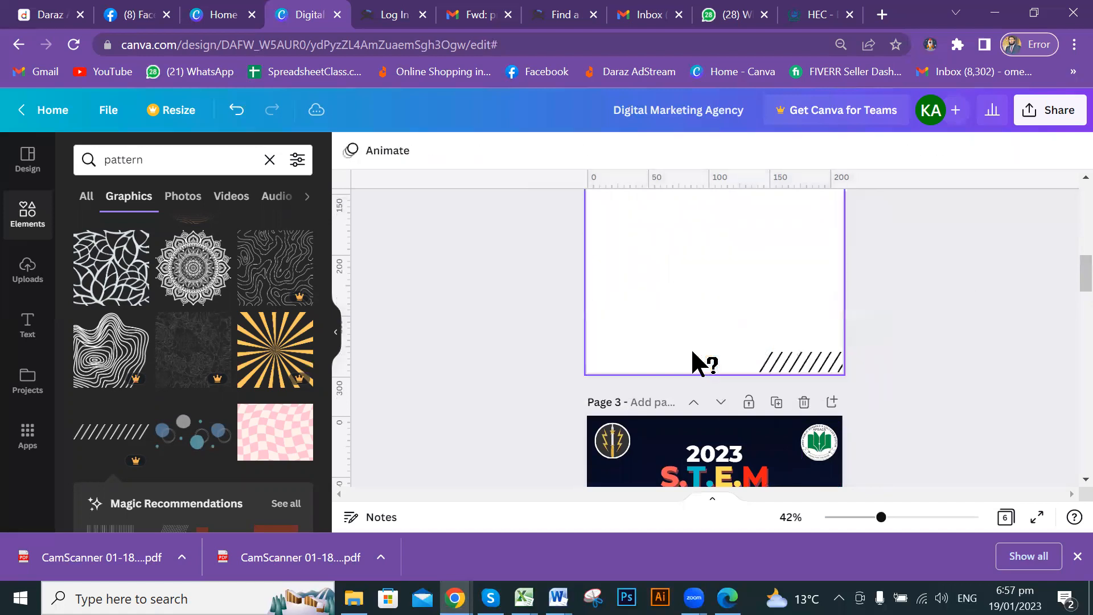
click(791, 356)
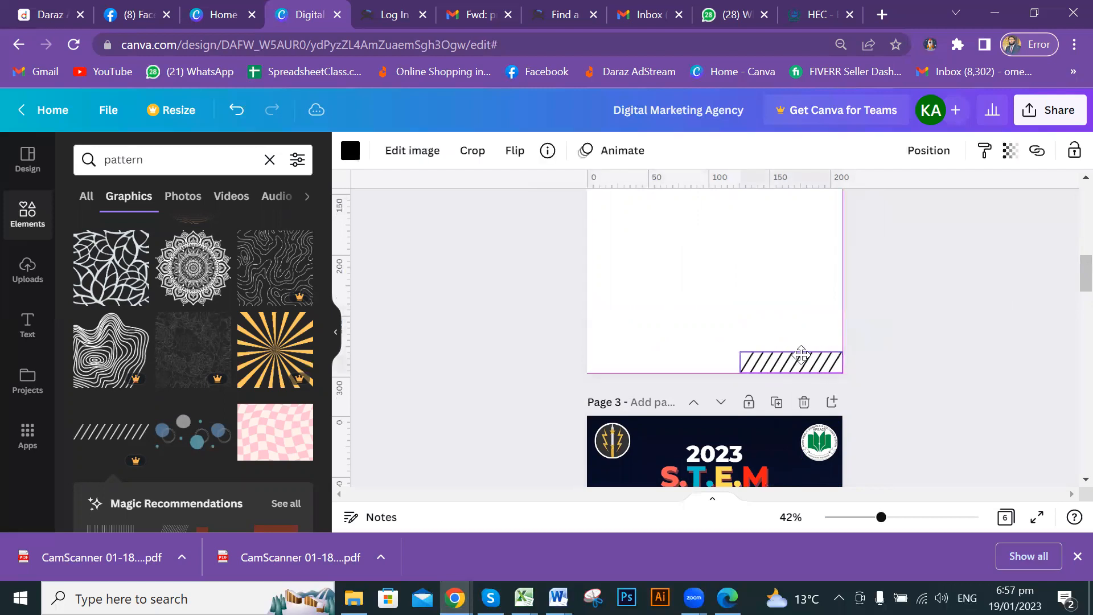
click(977, 342)
scroll(923, 325, down, 1)
scroll(922, 316, down, 1)
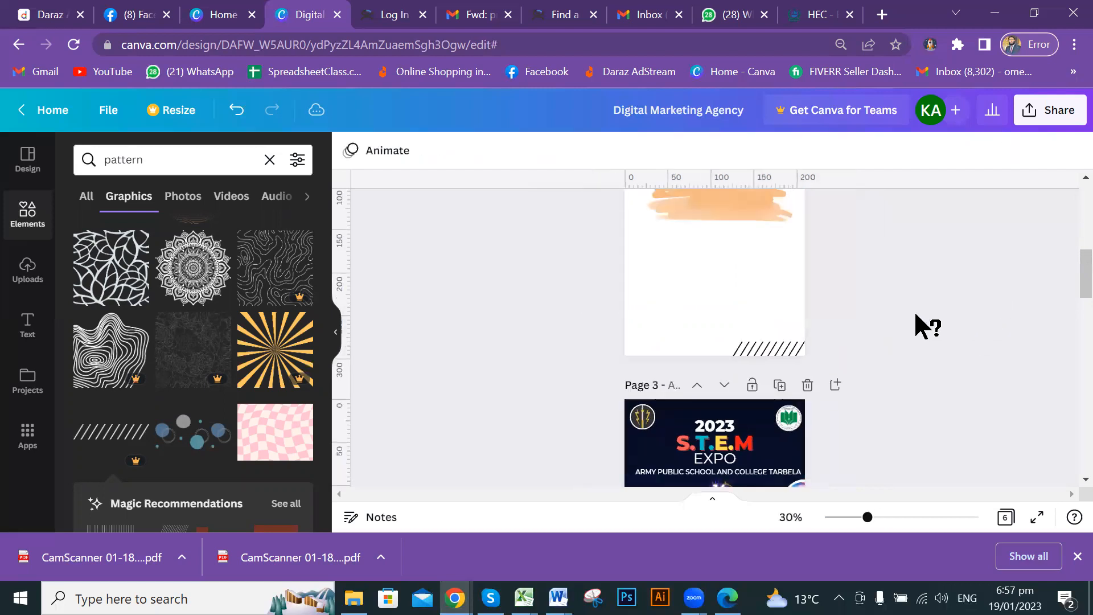
scroll(915, 317, up, 3)
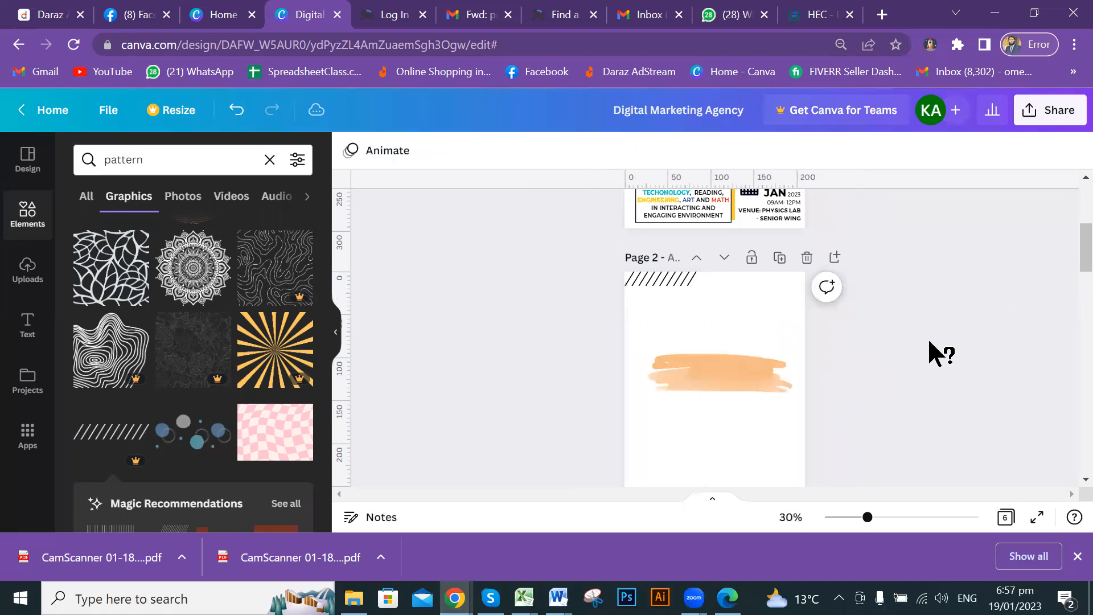
scroll(185, 354, up, 3)
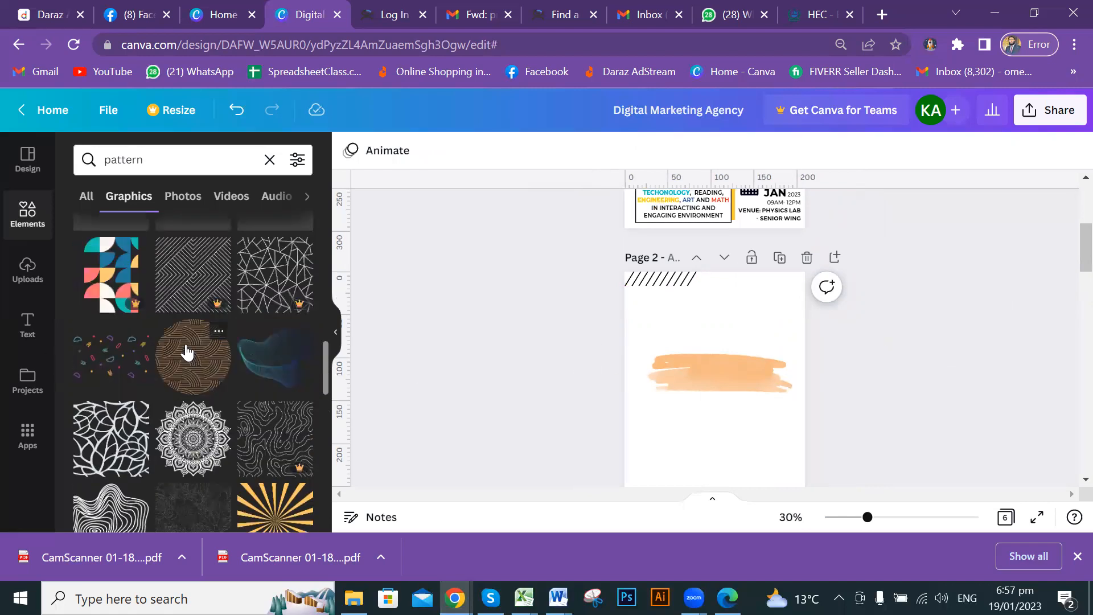
Add the black mandala graphic to page 2 and enlarge it by a corner handle.
click(196, 442)
drag(717, 399, 715, 445)
scroll(763, 278, down, 3)
drag(750, 238, 863, 291)
Position the mandala just below the orange brush stroke and deselect it.
scroll(900, 332, up, 2)
ctrl+scroll(900, 332, up, 2)
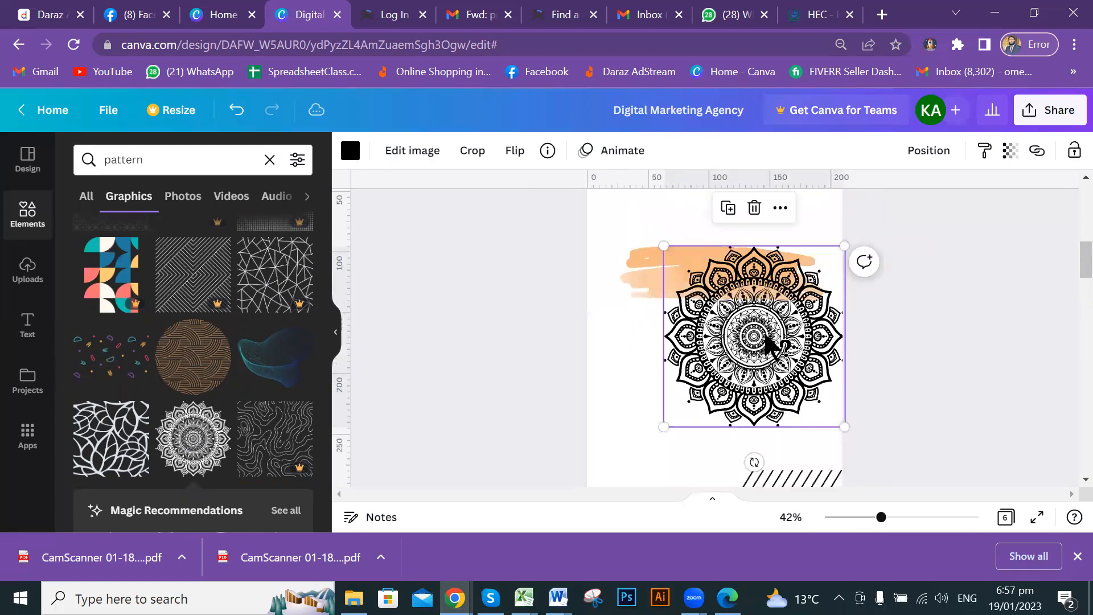
mouse_move(723, 360)
mouse_down()
mouse_move(718, 379)
mouse_move(735, 381)
mouse_move(702, 376)
mouse_move(713, 371)
mouse_up()
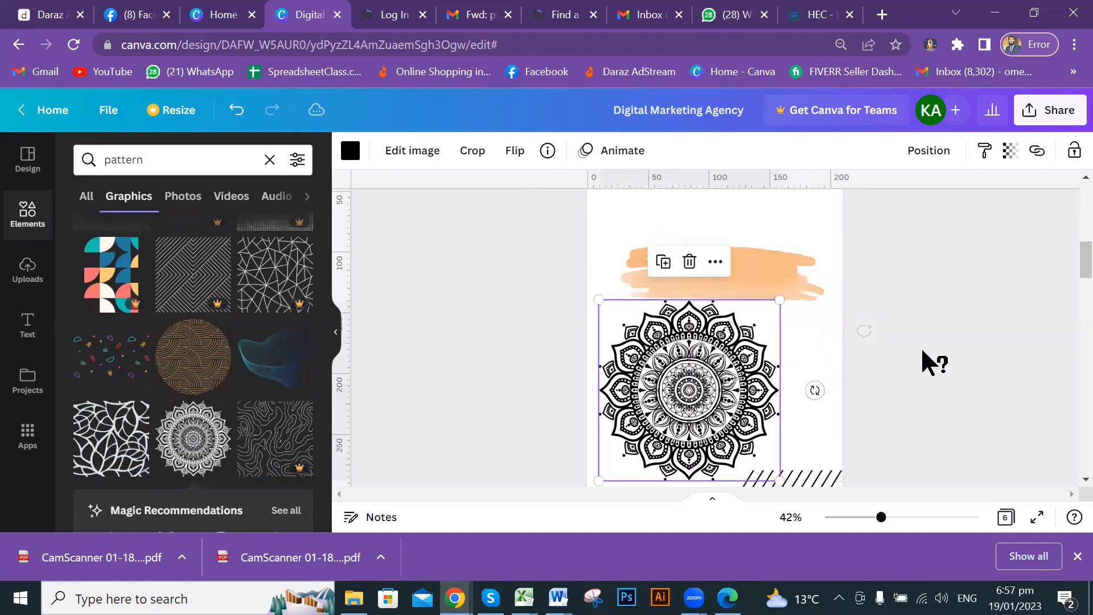
click(926, 353)
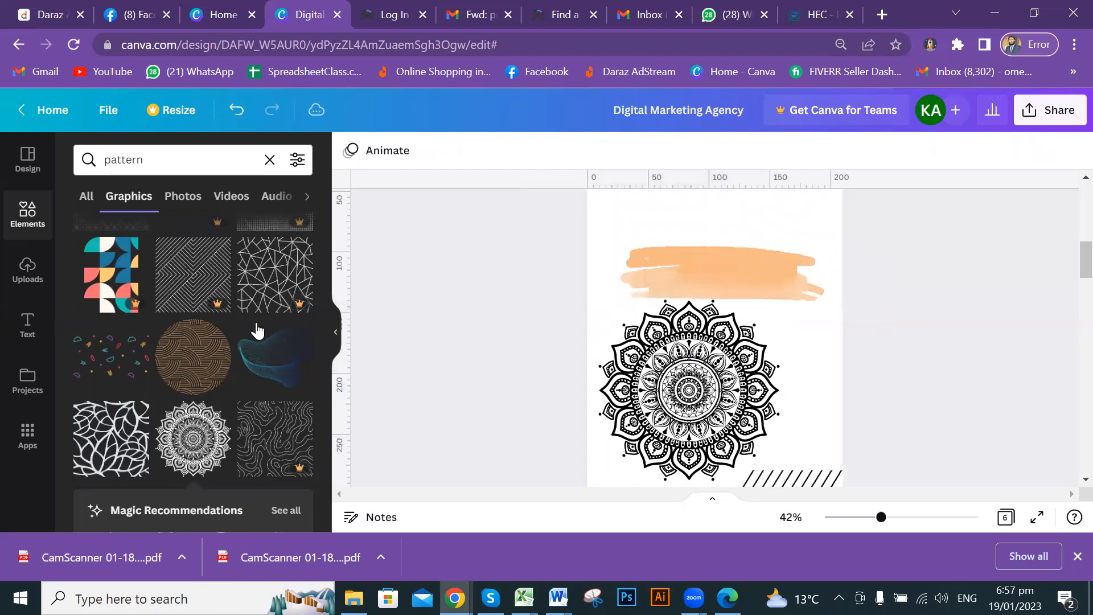
scroll(267, 328, up, 3)
scroll(268, 330, up, 5)
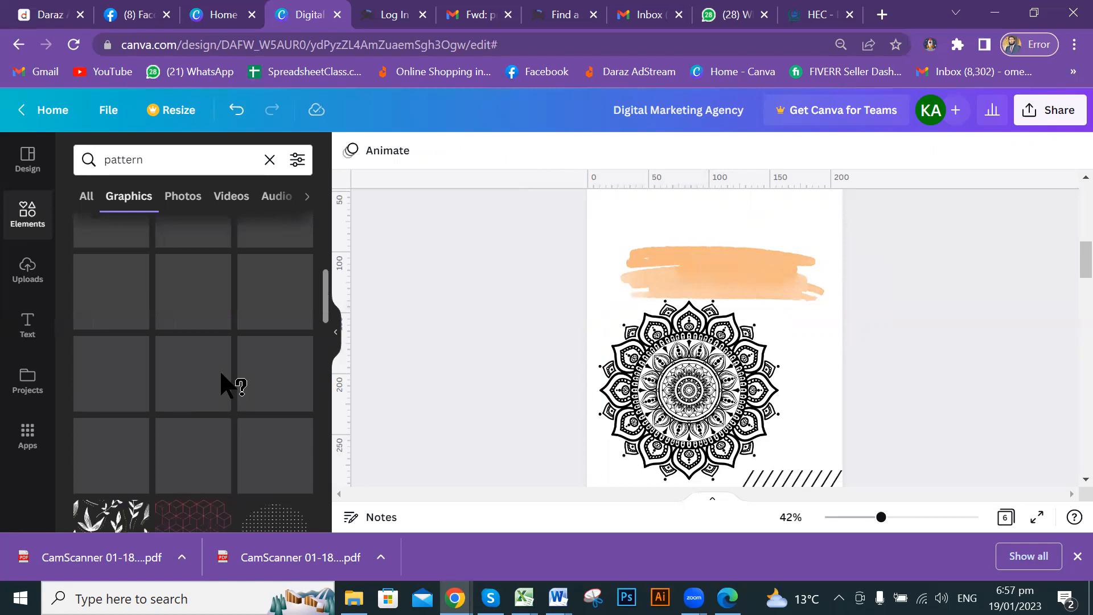
scroll(237, 350, up, 2)
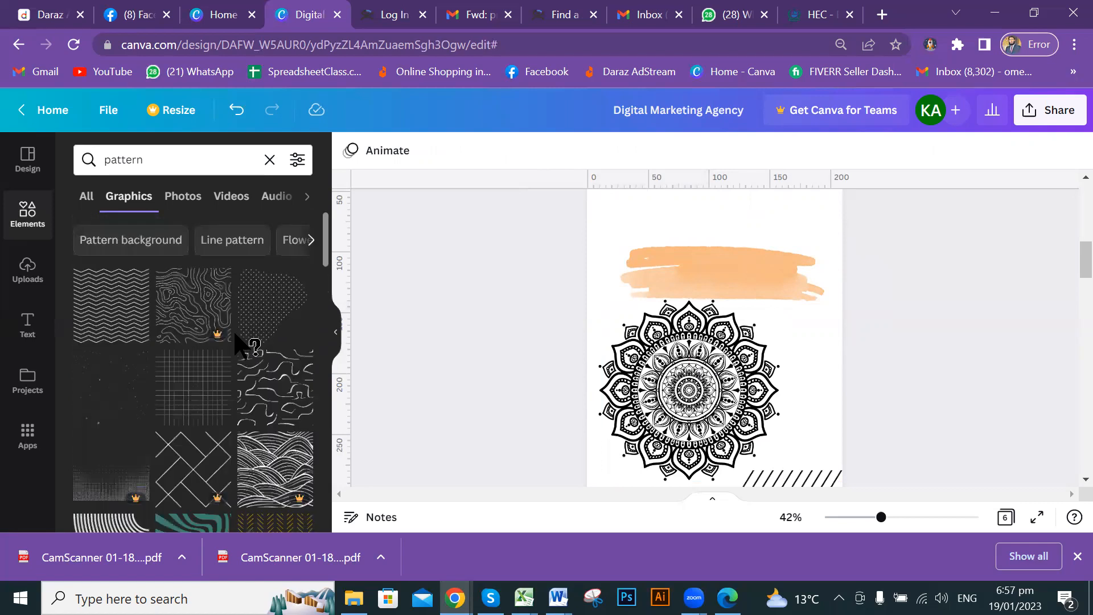
scroll(159, 457, down, 1)
scroll(159, 457, down, 2)
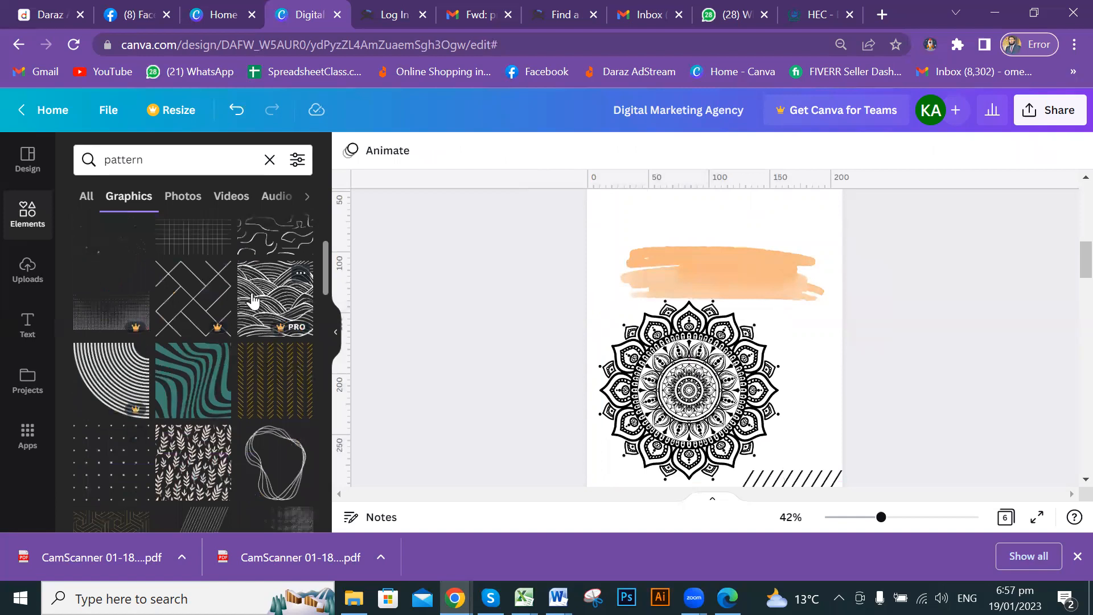
Place the concentric-lines quarter-circle in page 2's top-right corner.
click(105, 386)
scroll(741, 454, up, 3)
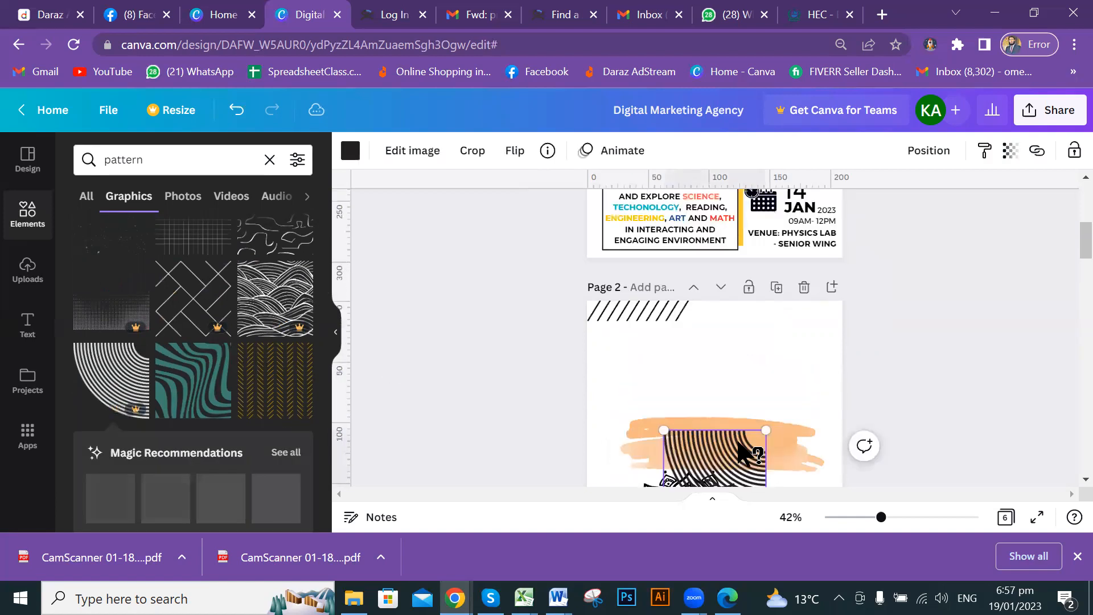
mouse_move(728, 463)
mouse_down()
mouse_move(792, 326)
mouse_move(801, 333)
mouse_move(828, 310)
mouse_up()
click(959, 313)
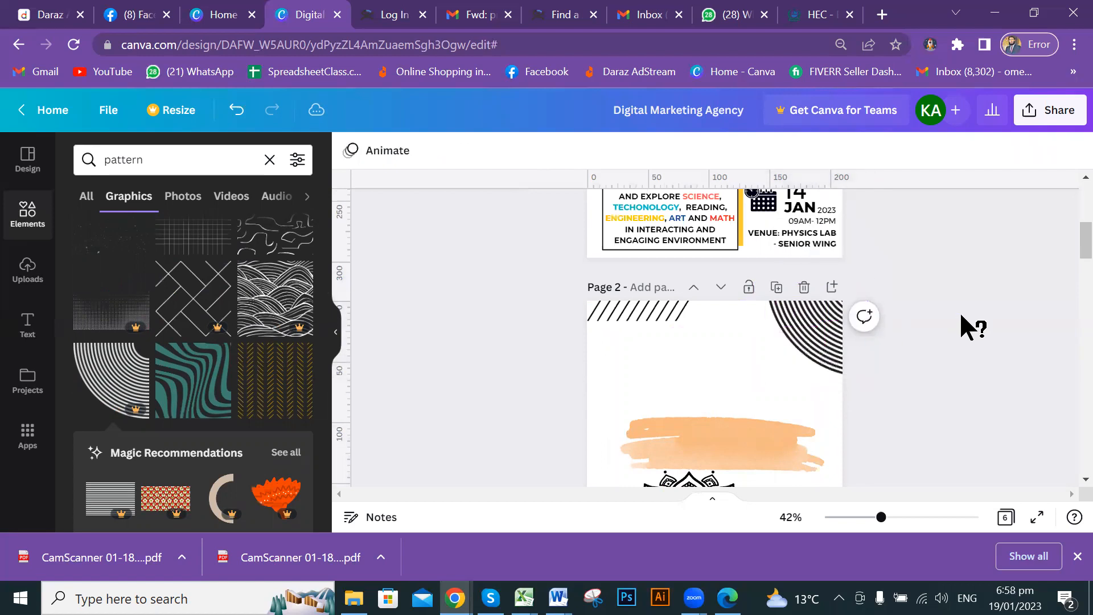
scroll(780, 364, down, 2)
scroll(781, 341, up, 2)
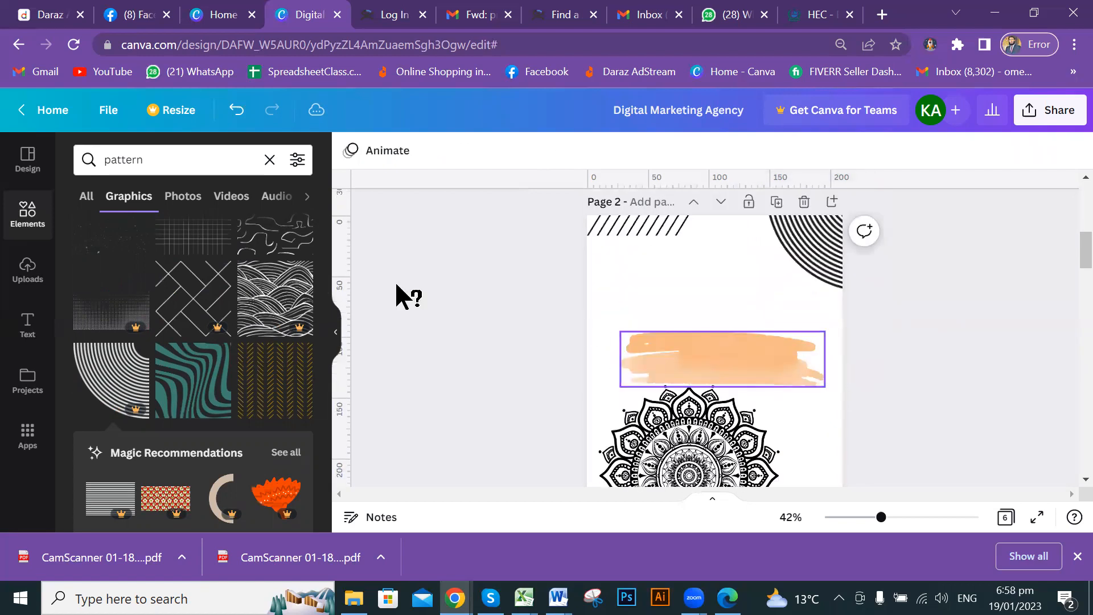
Replace the element search term with 'asthe'.
click(176, 159)
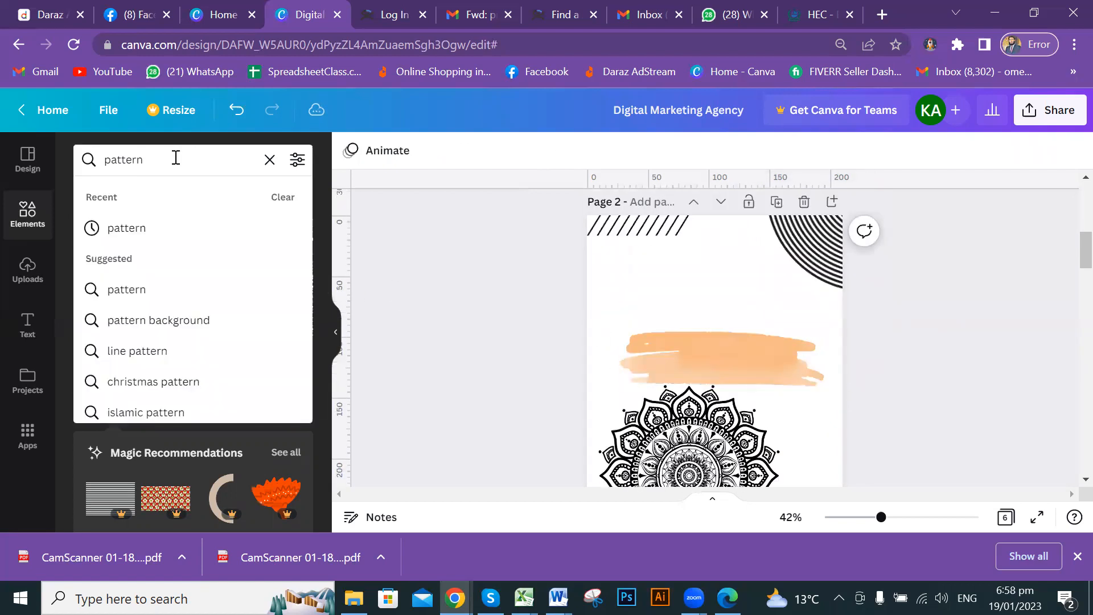
key(BackSpace)
key(BackSpace)
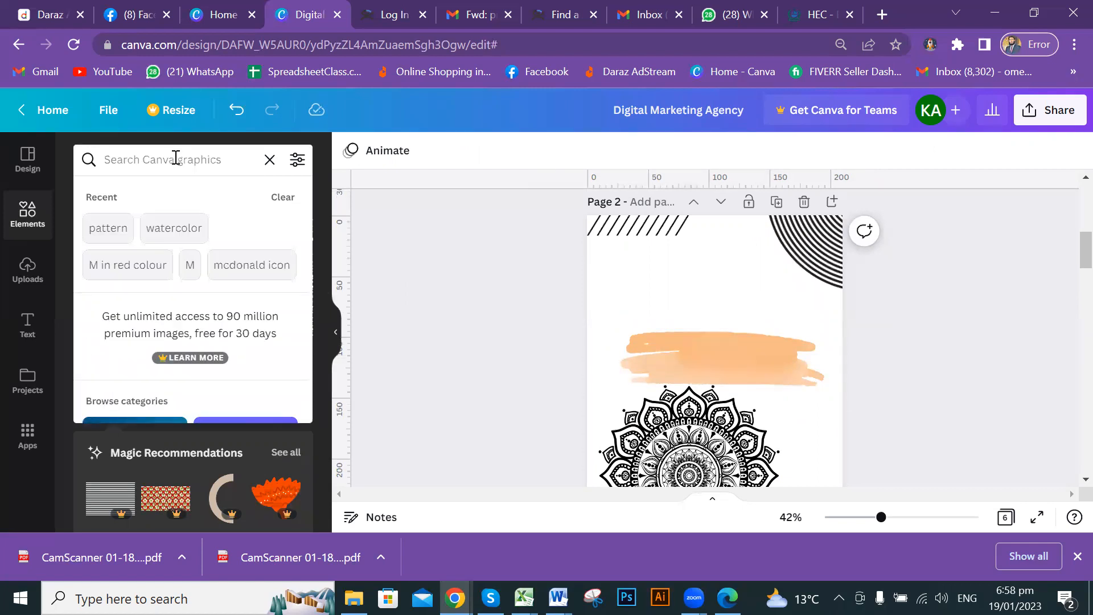
text(asthe)
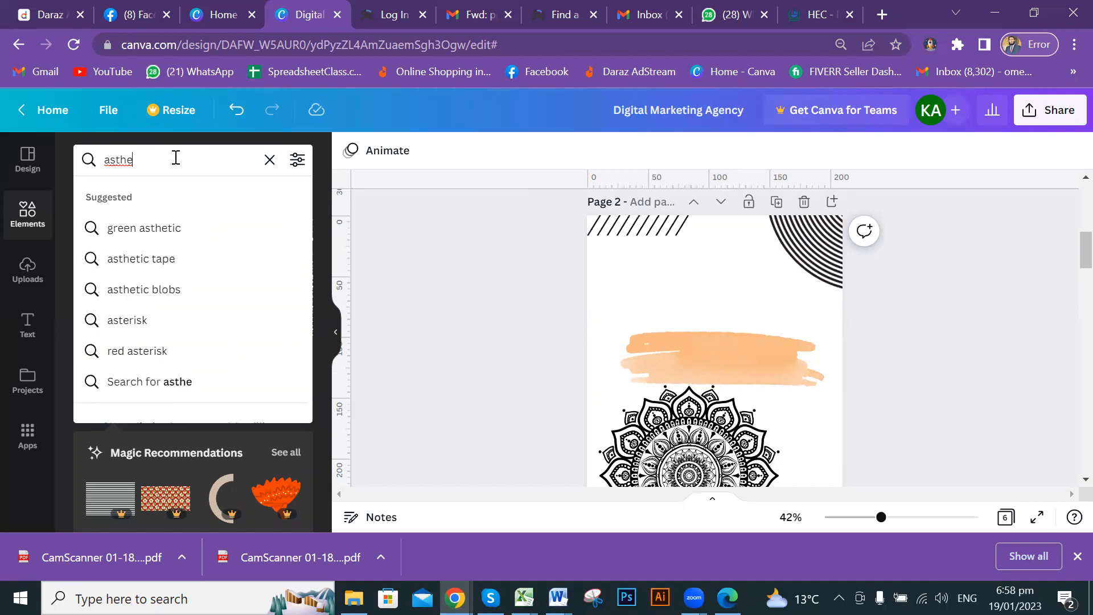
Search elements for 'green asthetic' and browse the graphics results.
click(179, 229)
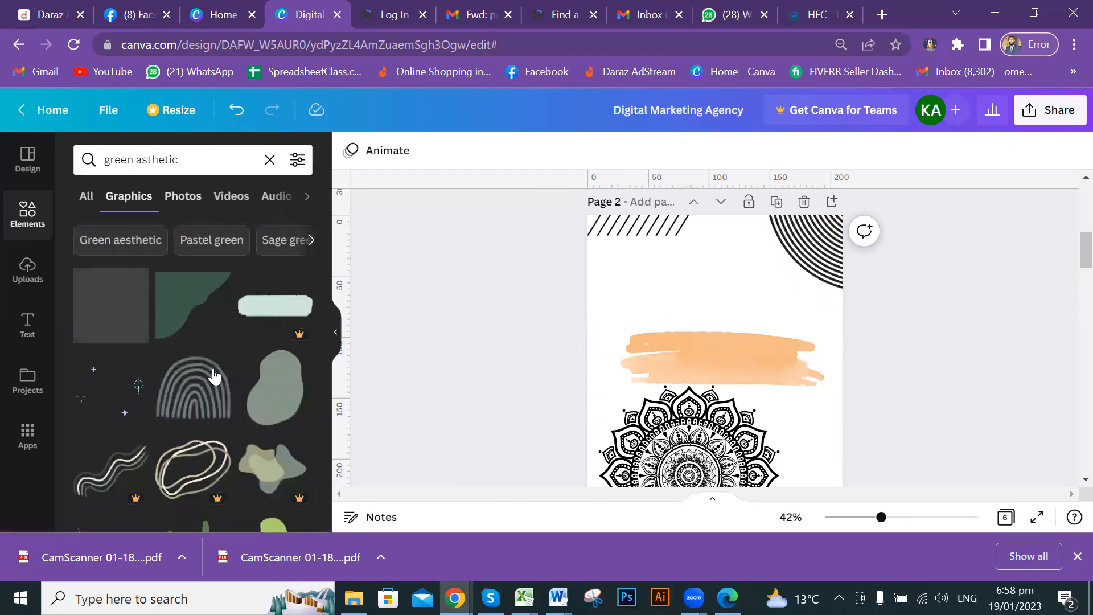
scroll(223, 345, down, 2)
scroll(224, 348, down, 3)
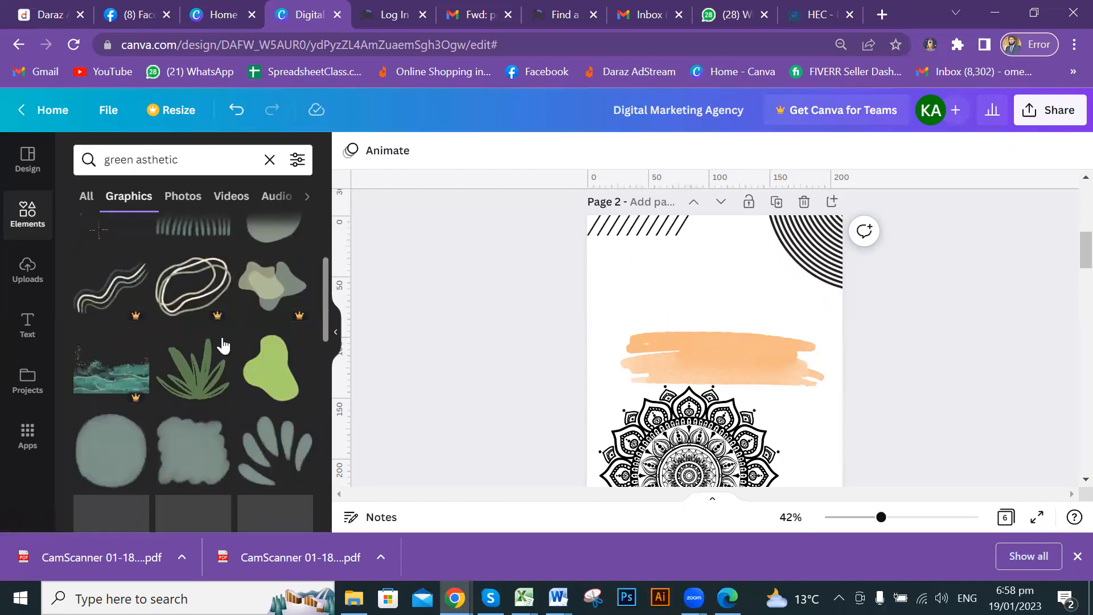
Switch to All results and browse the graphics, photos, frames, videos and audio sections.
click(86, 199)
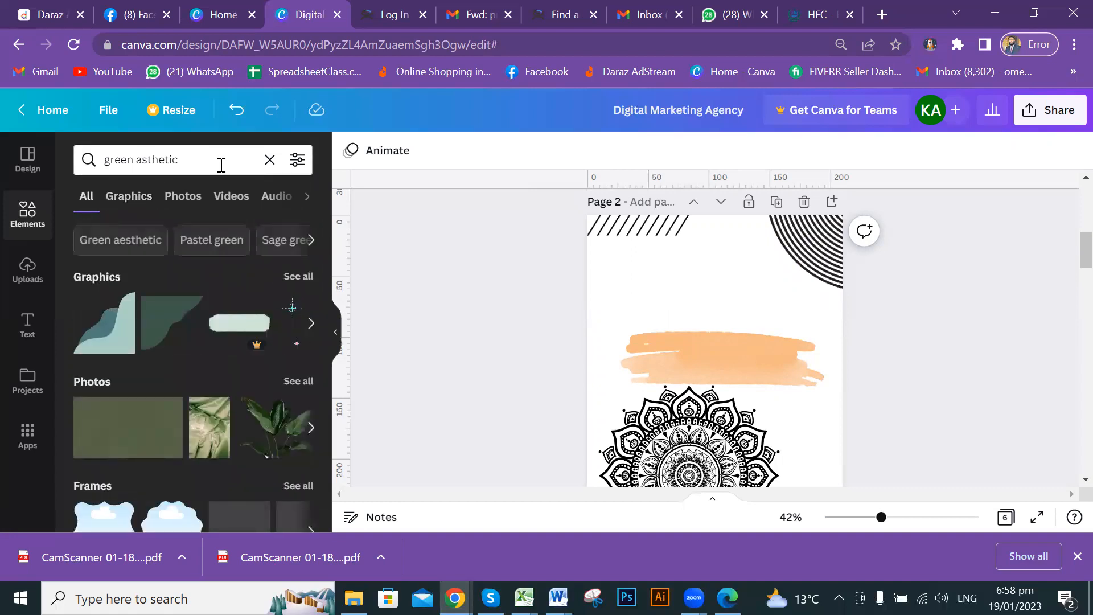
scroll(227, 376, down, 3)
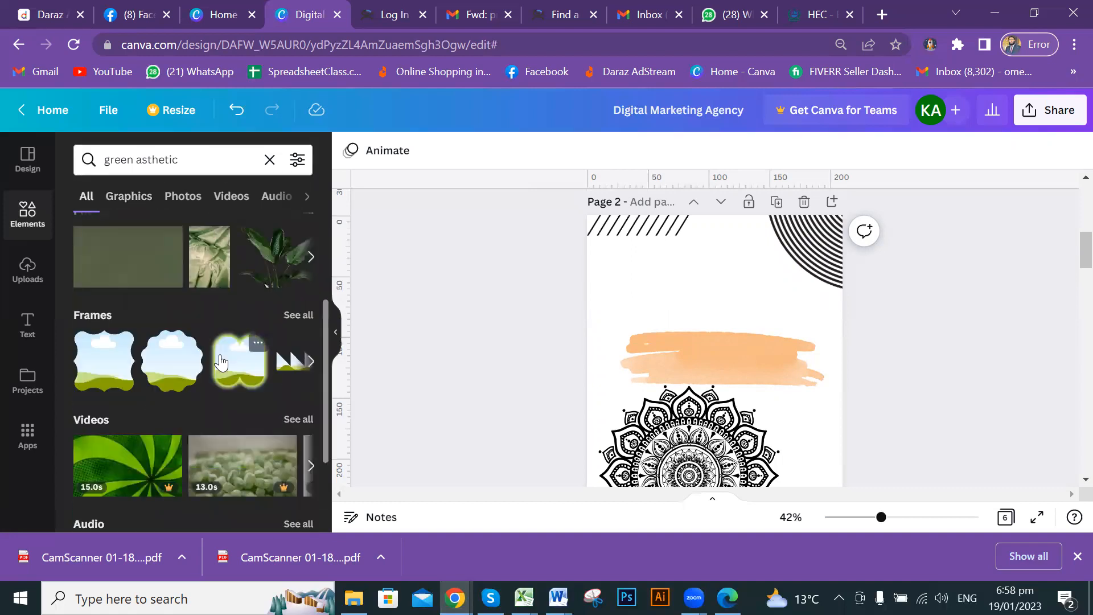
scroll(221, 362, down, 3)
scroll(148, 347, up, 2)
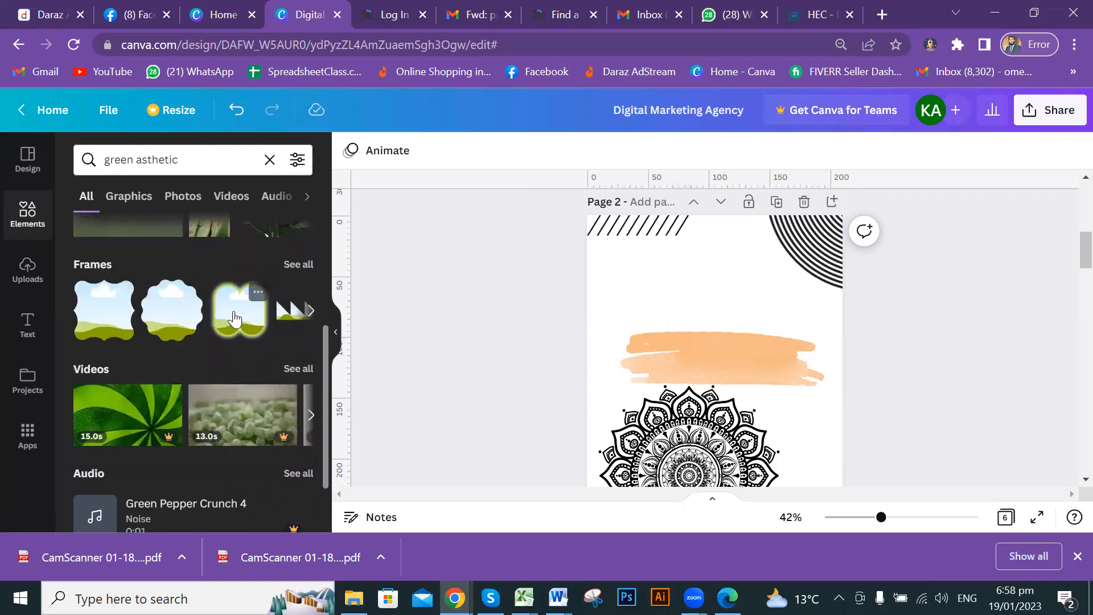
scroll(235, 319, down, 2)
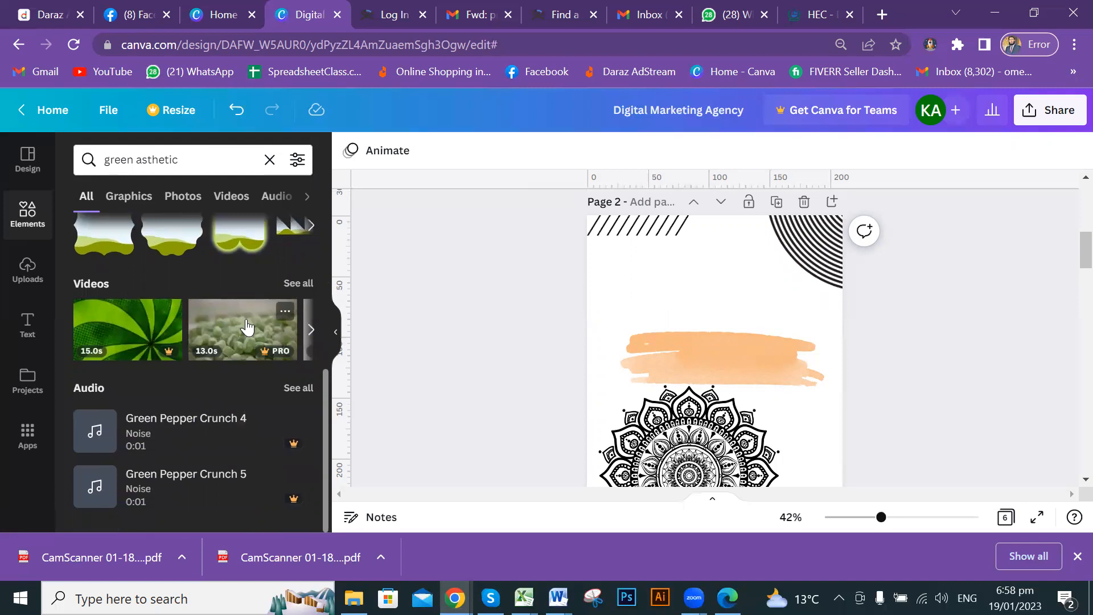
scroll(833, 256, up, 5)
scroll(825, 308, down, 6)
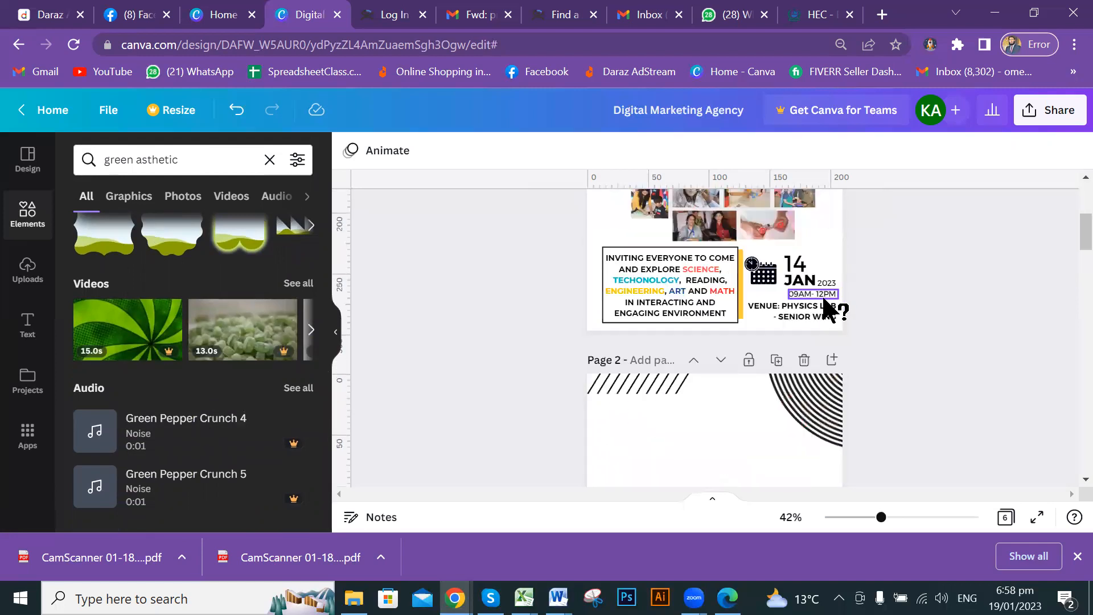
scroll(824, 300, down, 6)
scroll(822, 310, up, 10)
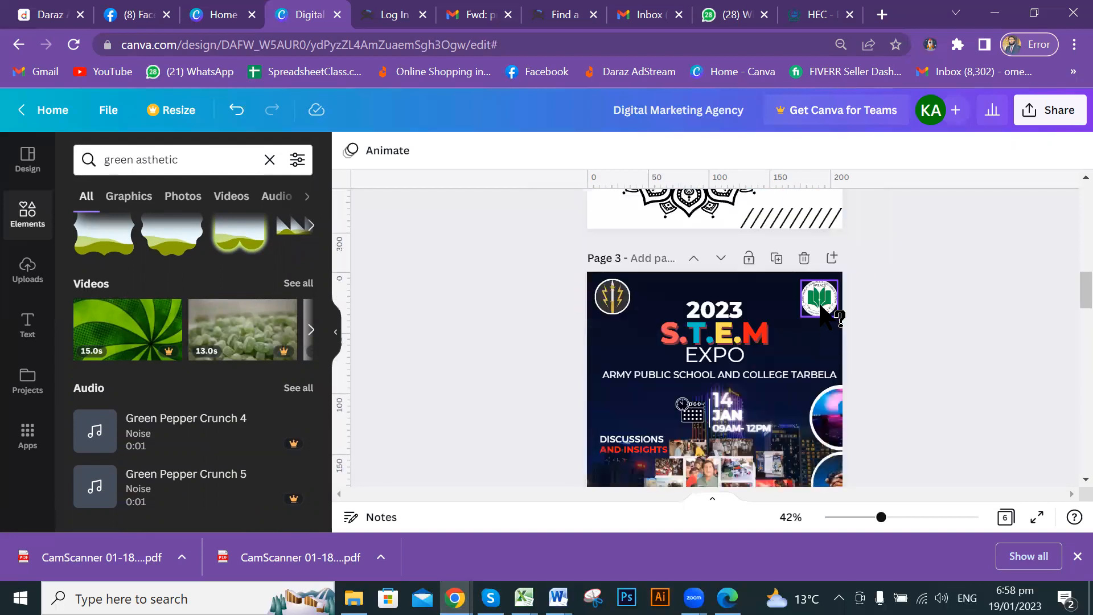
Add a blank page after page 1, then place and remove the green pebbles video.
click(832, 211)
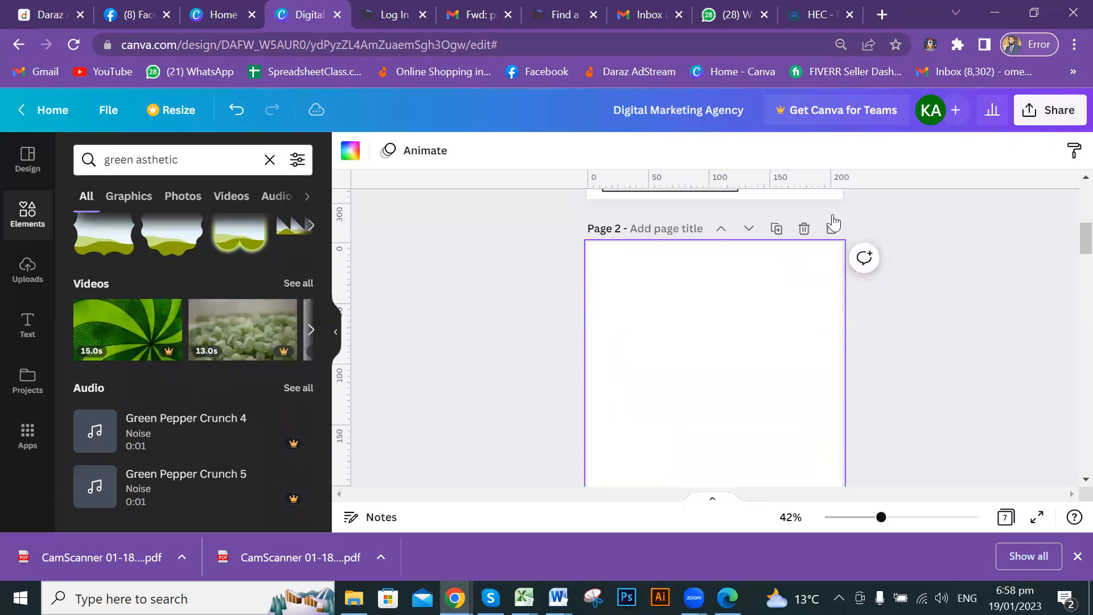
click(243, 333)
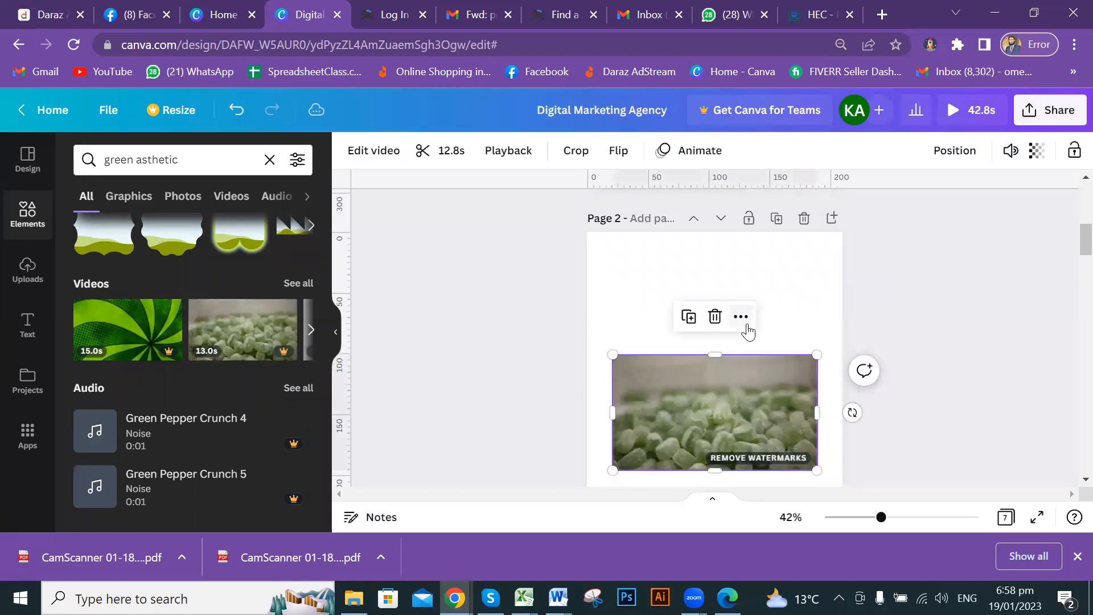
click(728, 400)
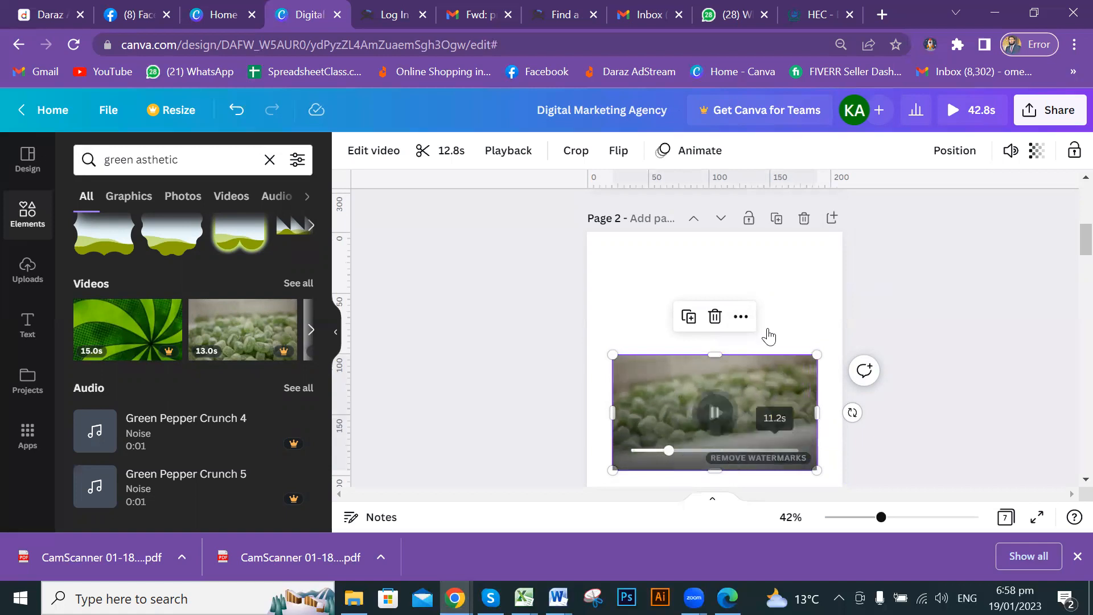
click(716, 317)
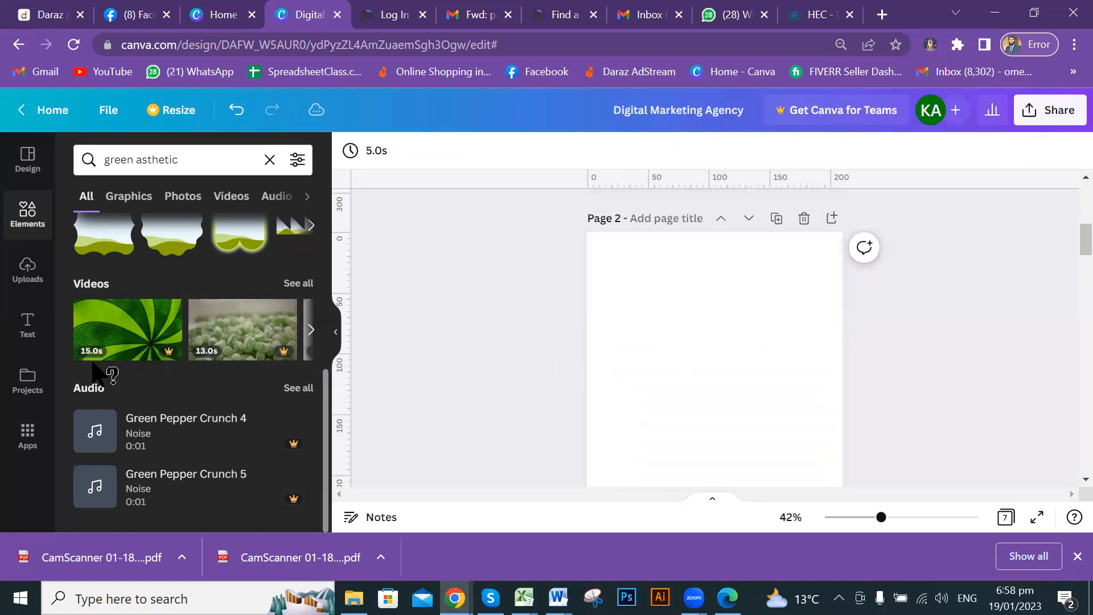
Clear the 'green asthetic' element search.
scroll(154, 367, up, 3)
scroll(193, 394, up, 2)
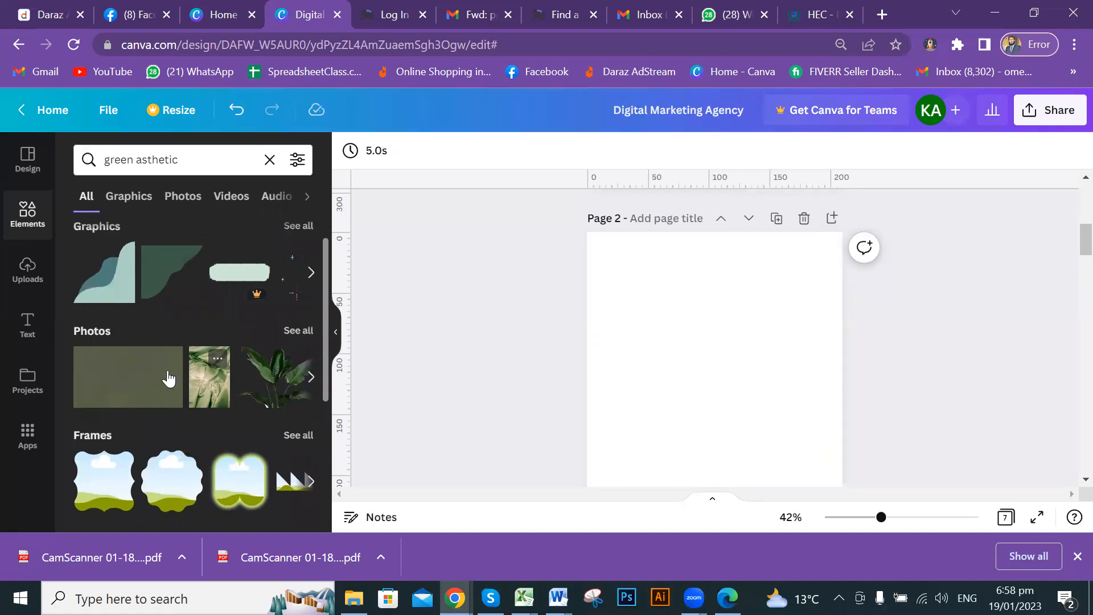
click(270, 160)
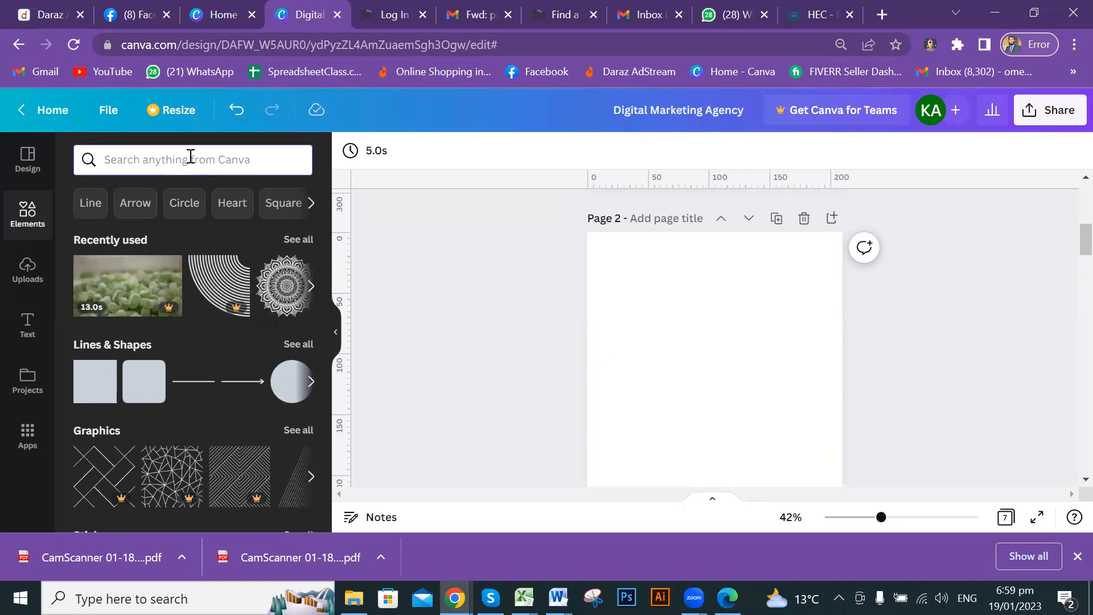
Search elements for 'photo corners'.
text(photo)
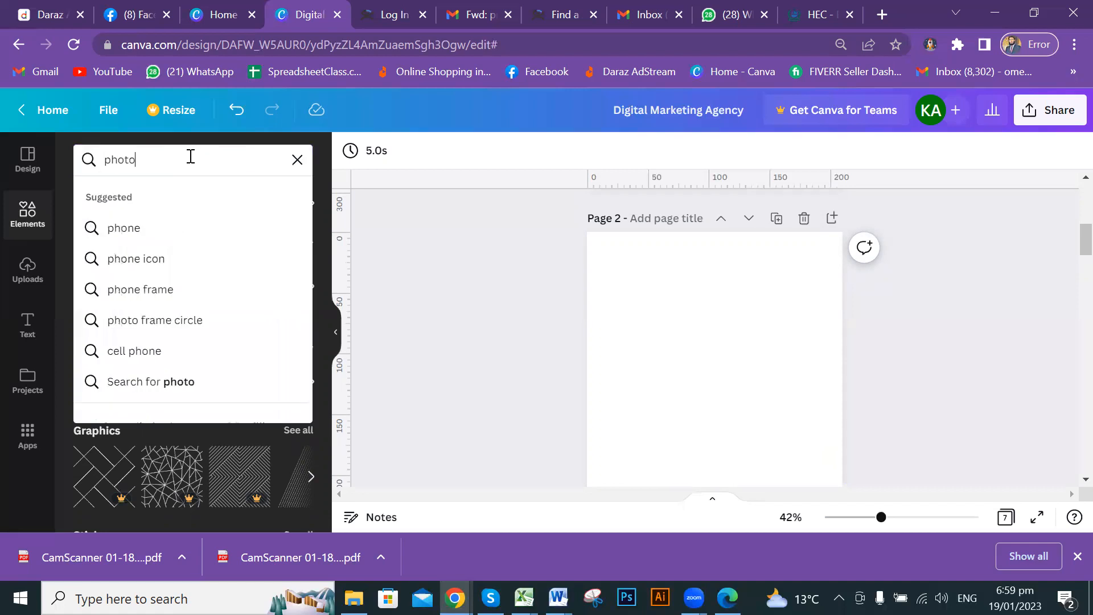
text( cor)
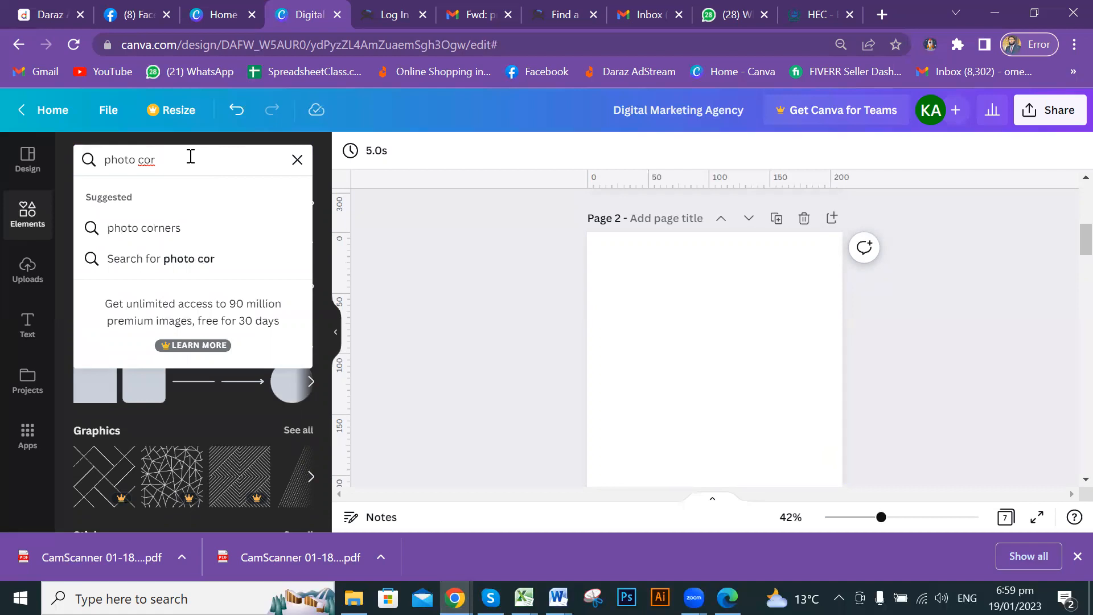
text(ners)
key(Return)
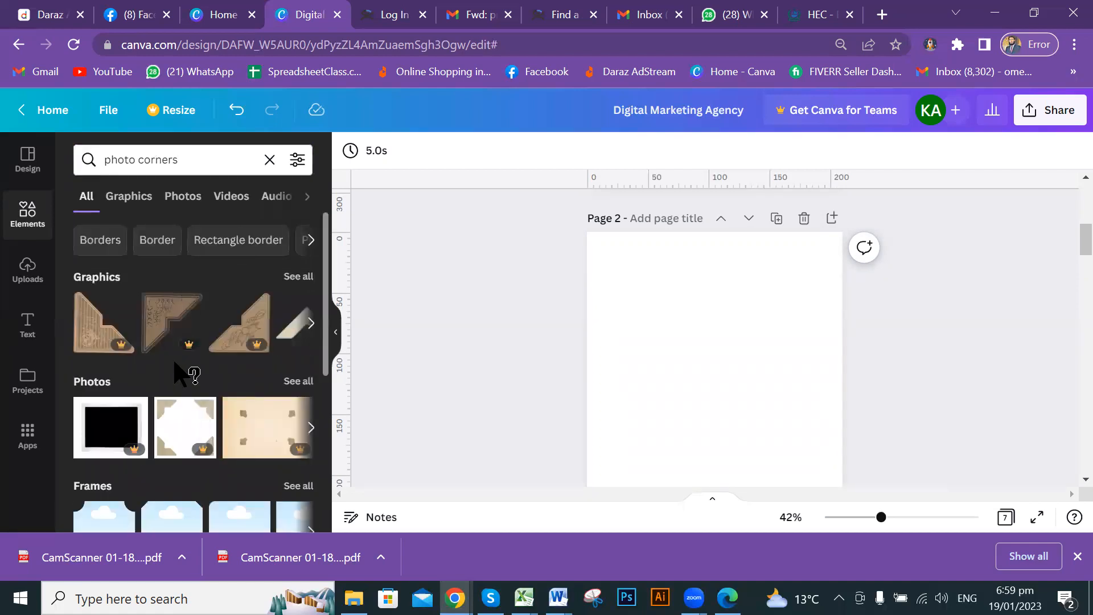
scroll(198, 342, down, 2)
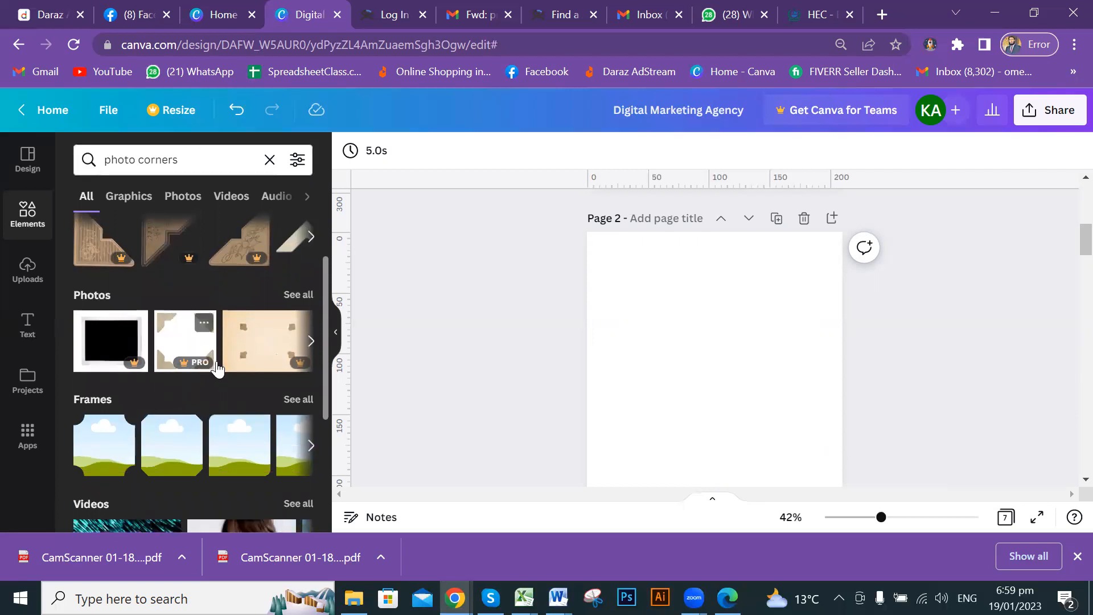
scroll(219, 366, down, 4)
scroll(223, 359, up, 6)
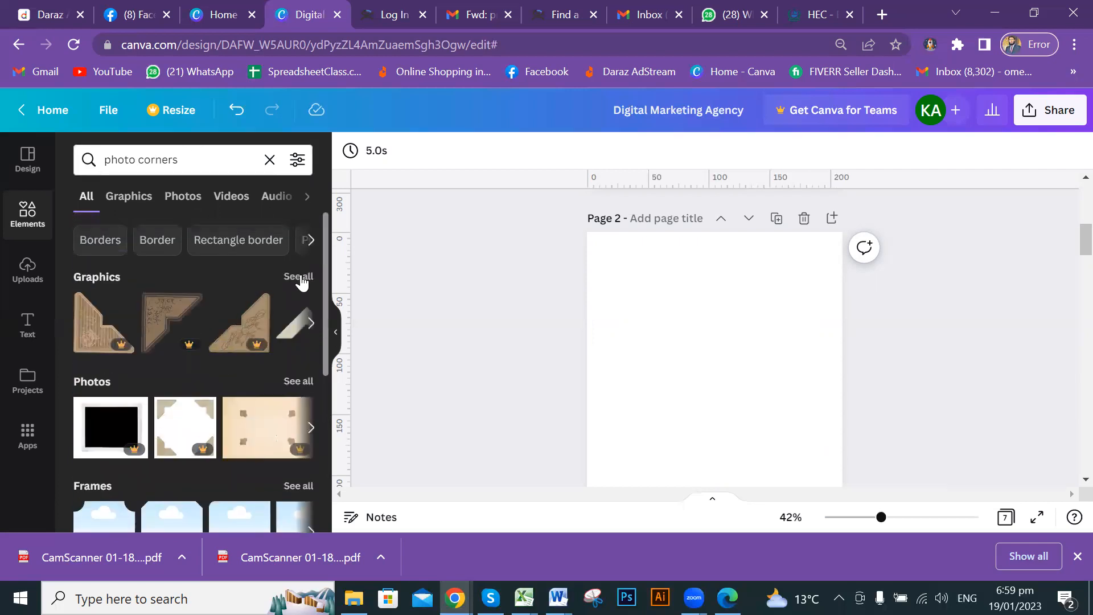
Open all corner graphics and insert the first ornate brown photo corner onto Page 2.
click(299, 274)
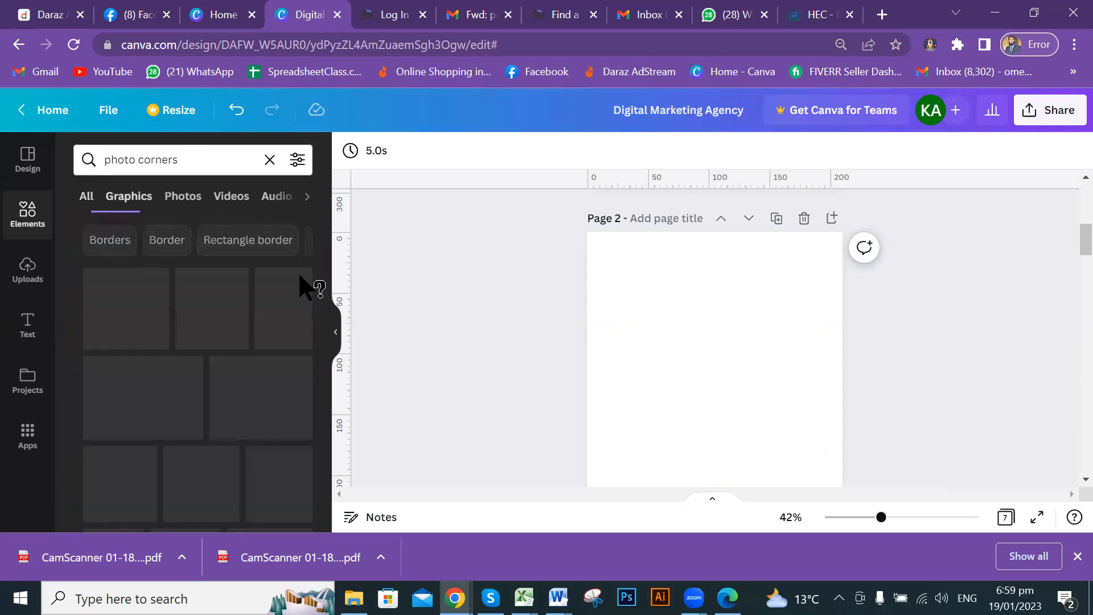
click(90, 202)
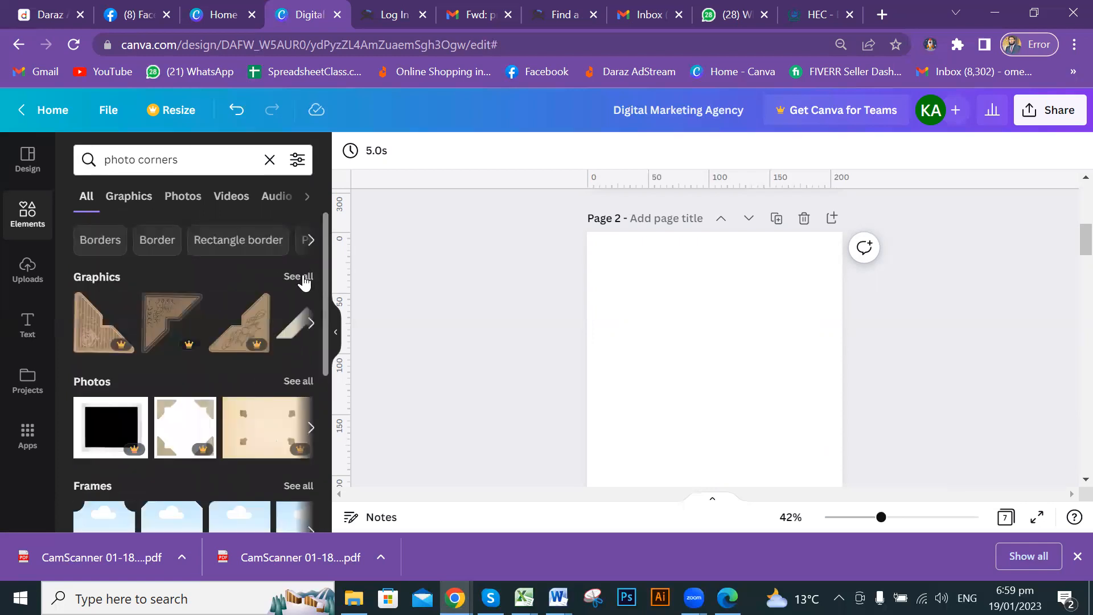
click(299, 276)
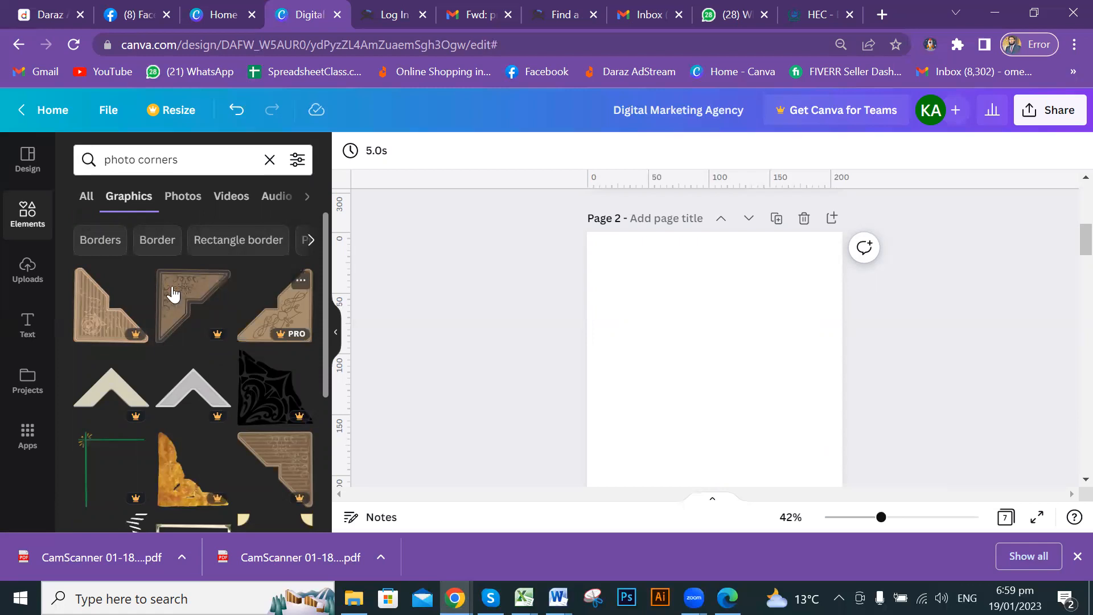
scroll(216, 399, down, 3)
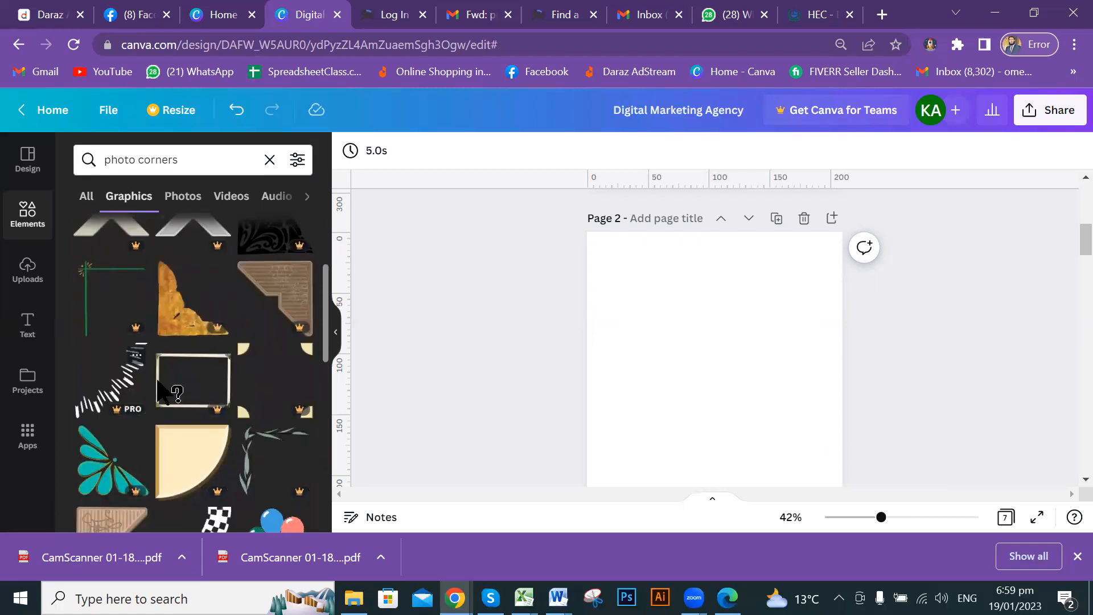
scroll(239, 344, down, 2)
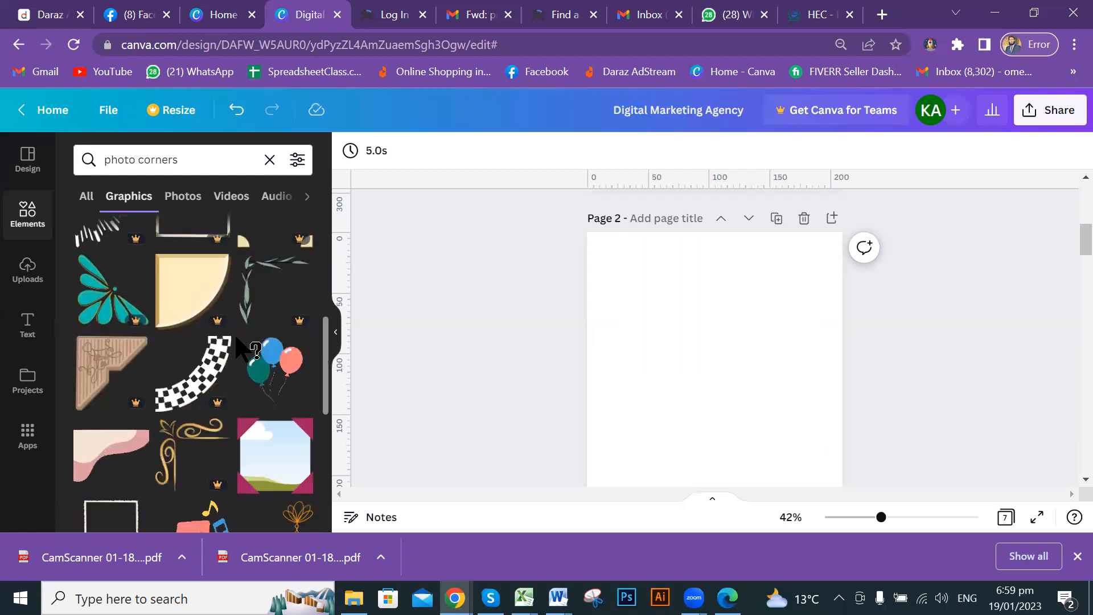
scroll(236, 338, down, 2)
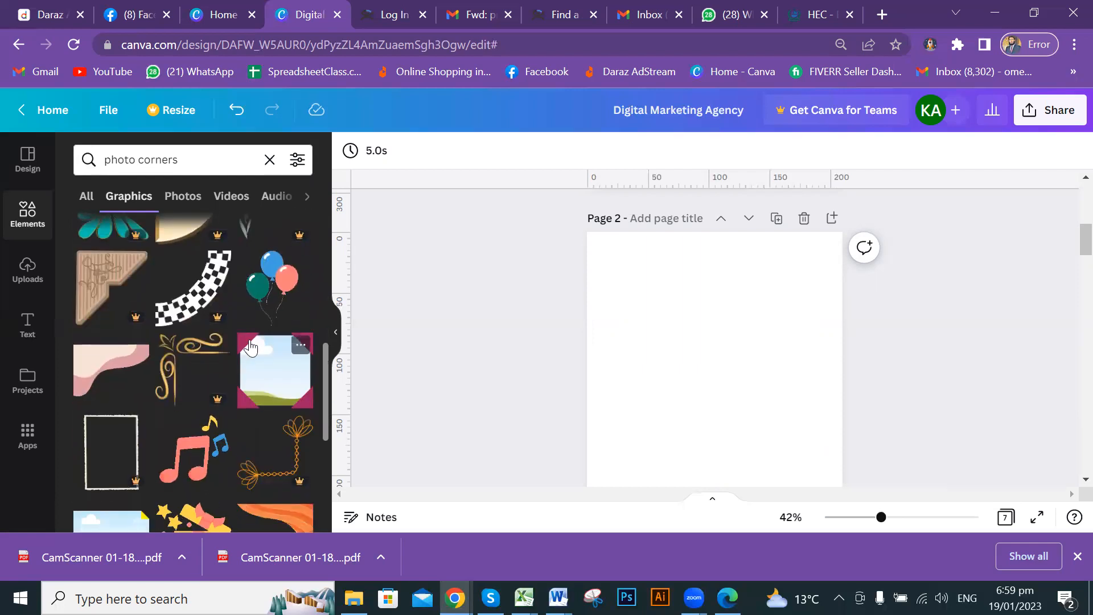
scroll(250, 346, up, 2)
scroll(250, 345, up, 2)
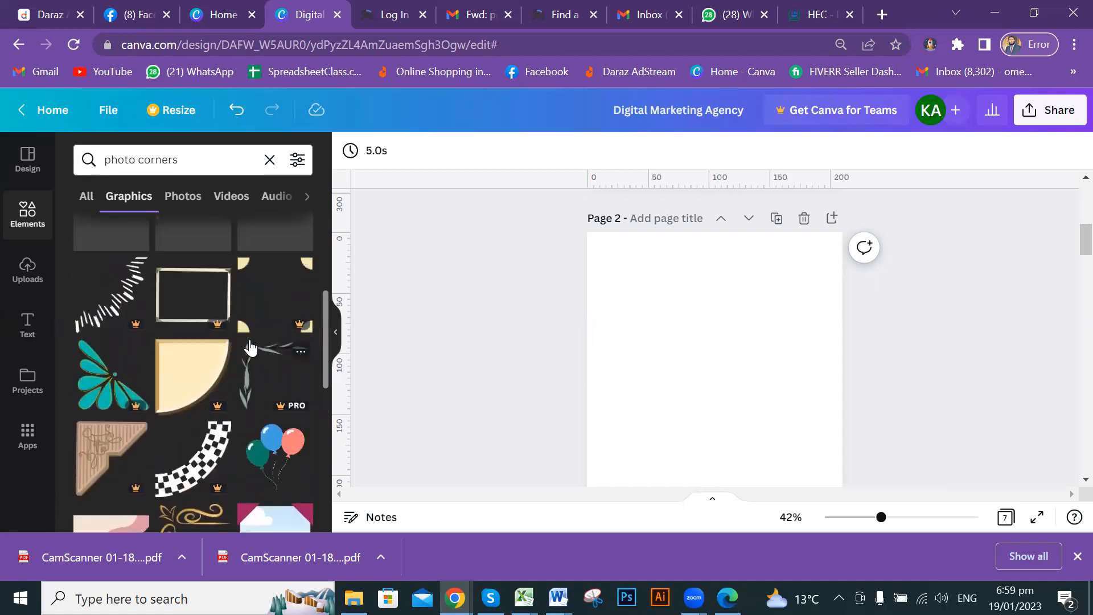
scroll(252, 346, up, 3)
scroll(251, 346, up, 1)
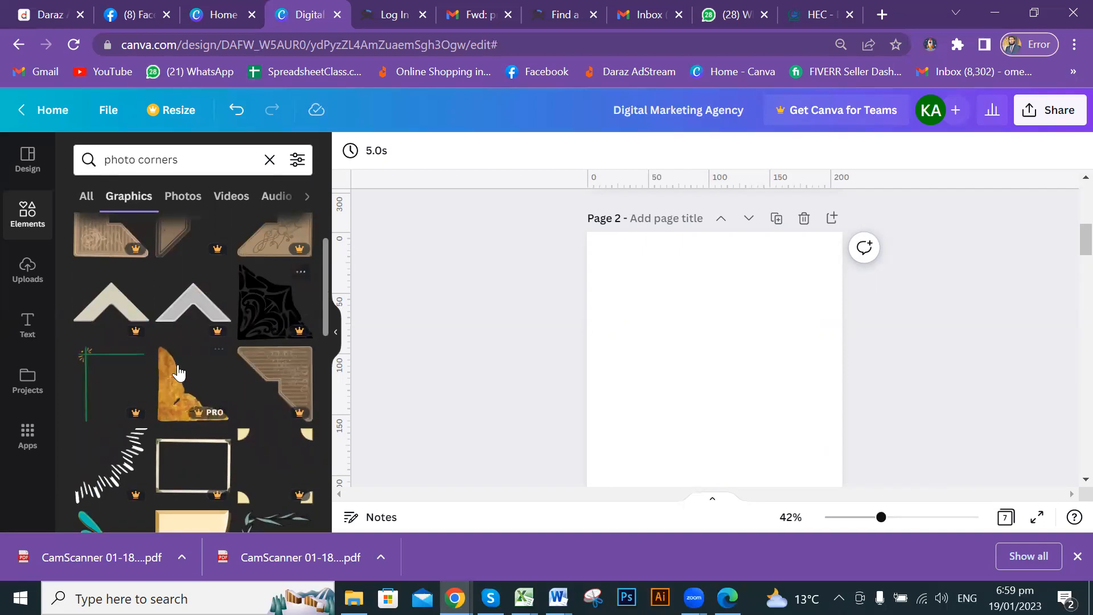
scroll(187, 378, up, 2)
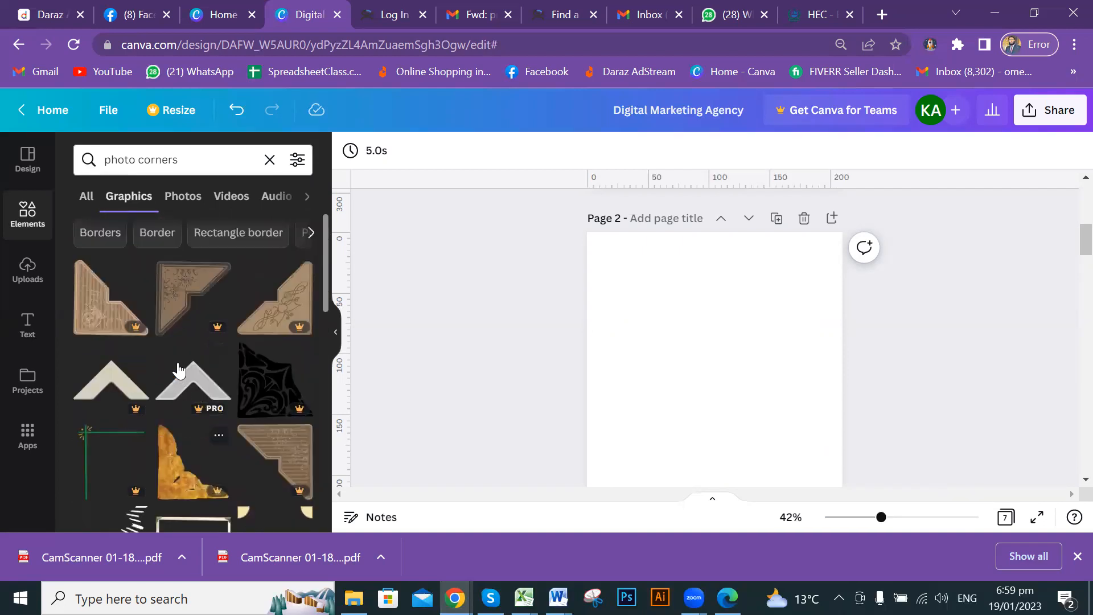
click(92, 320)
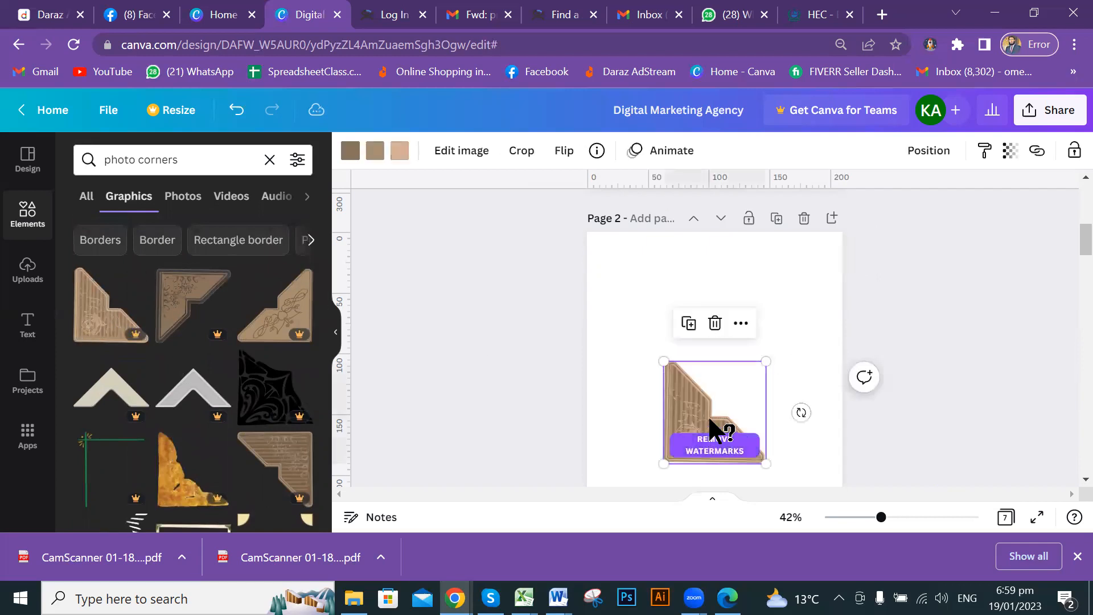
Move the ornate corner to Page 2's bottom-left and Alt-drag a copy.
scroll(737, 368, down, 3)
drag(712, 245, 611, 379)
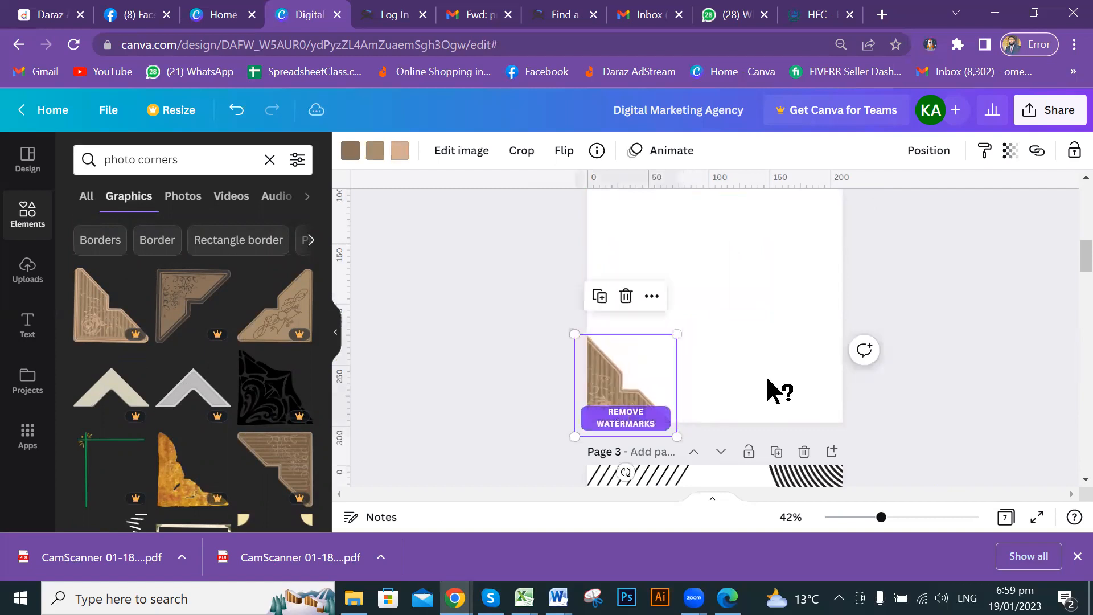
scroll(822, 343, up, 3)
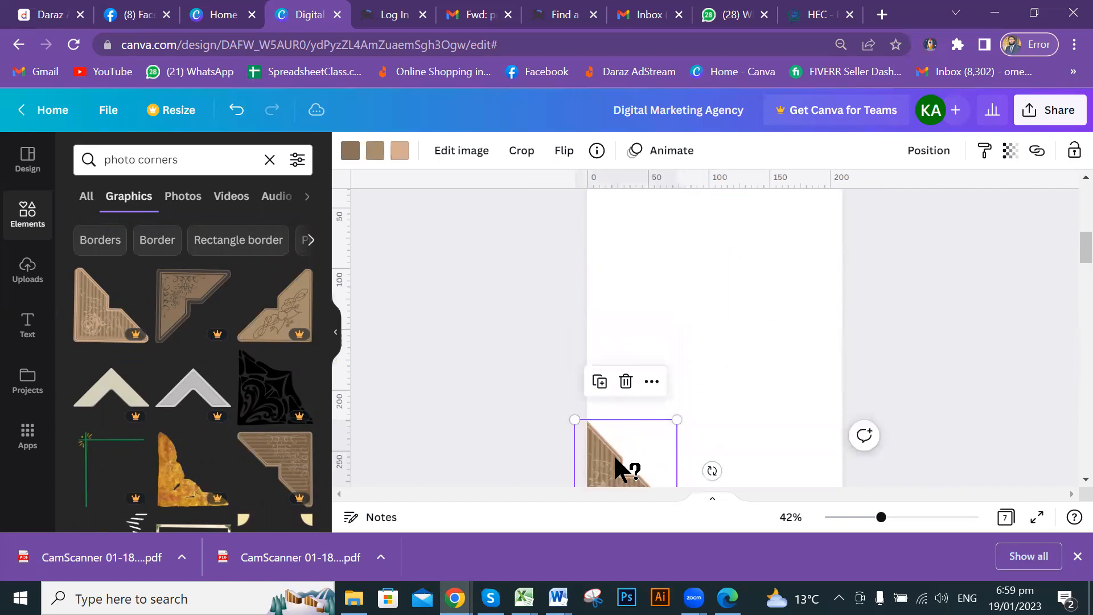
drag(615, 459, 712, 305)
Rotate the copied corner to -180° and place it in the top-right corner.
scroll(688, 365, up, 3)
drag(689, 376, 742, 293)
drag(781, 406, 779, 263)
click(945, 319)
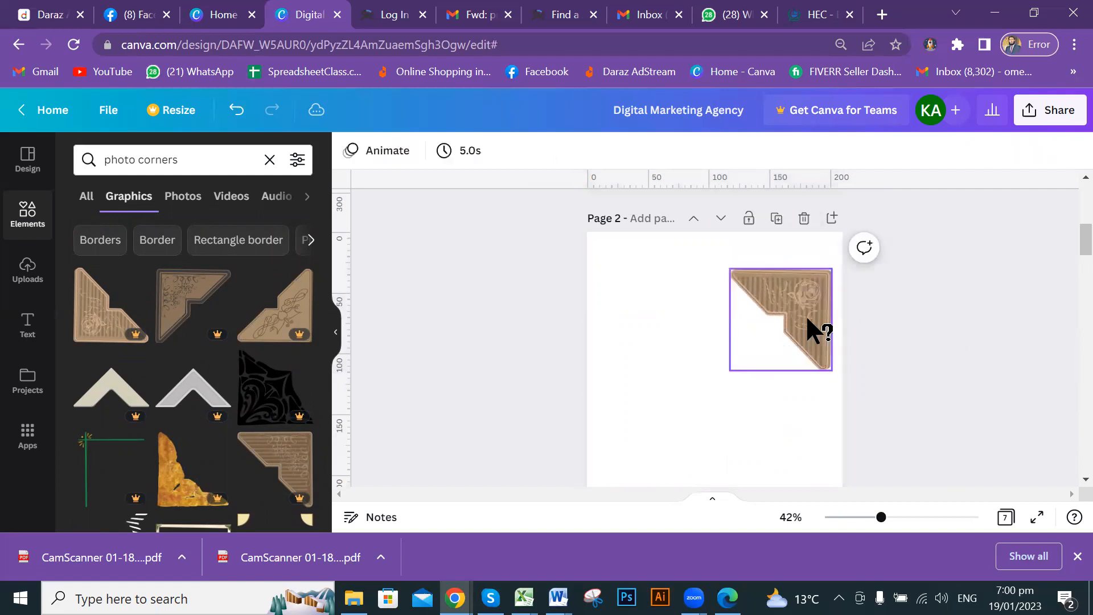
click(800, 289)
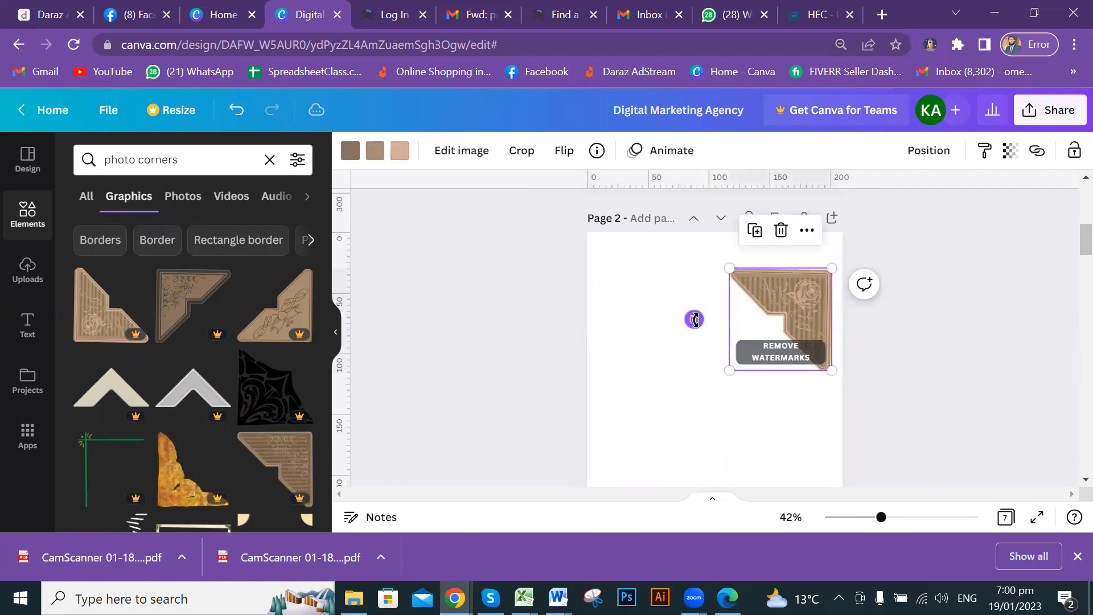
drag(694, 320, 700, 270)
click(987, 334)
drag(788, 312, 826, 261)
click(921, 360)
Clear the 'photo corners' search and enter 'speech' as the new element search.
scroll(921, 360, down, 2)
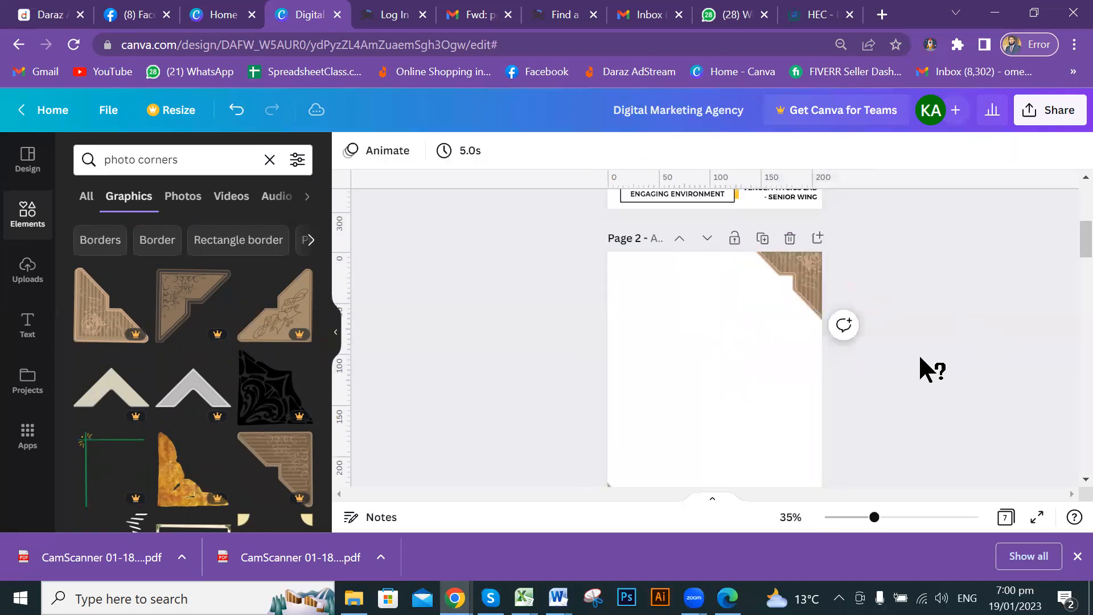
scroll(911, 357, down, 1)
scroll(873, 349, down, 2)
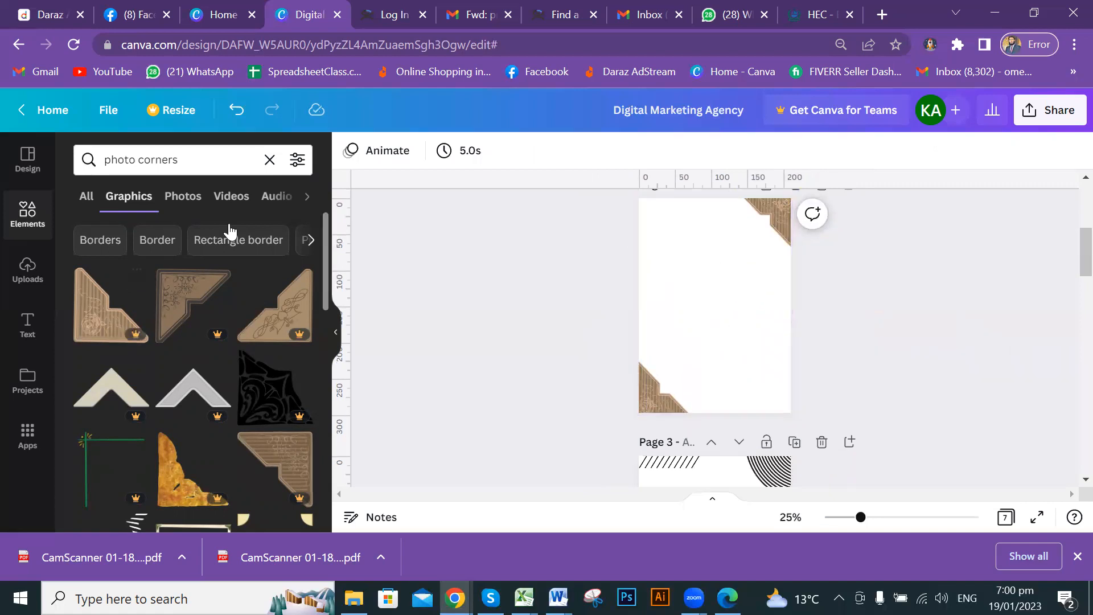
click(270, 159)
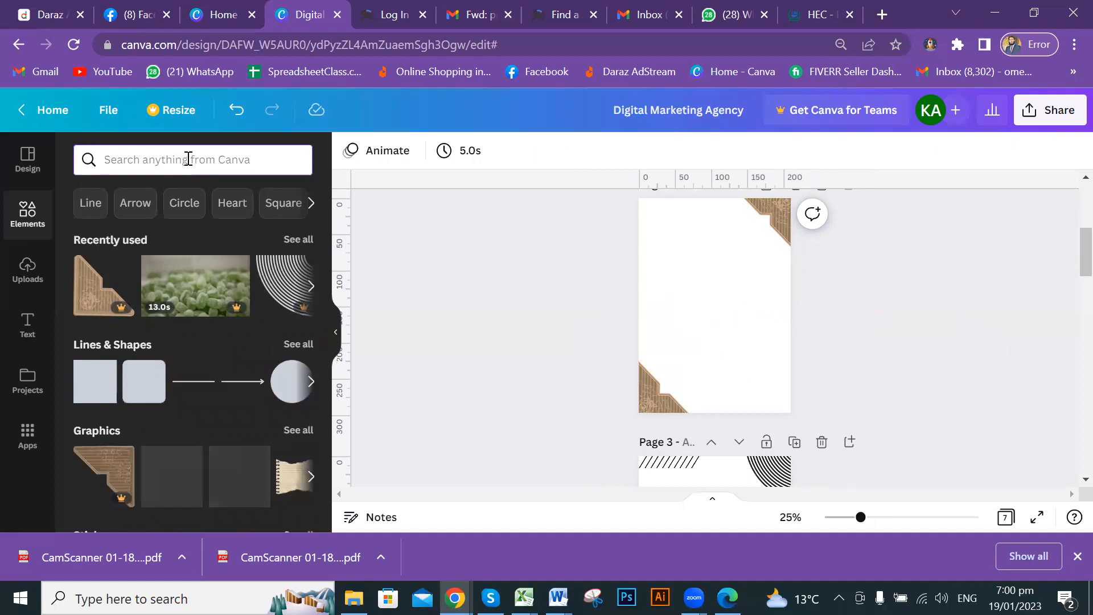
text(s)
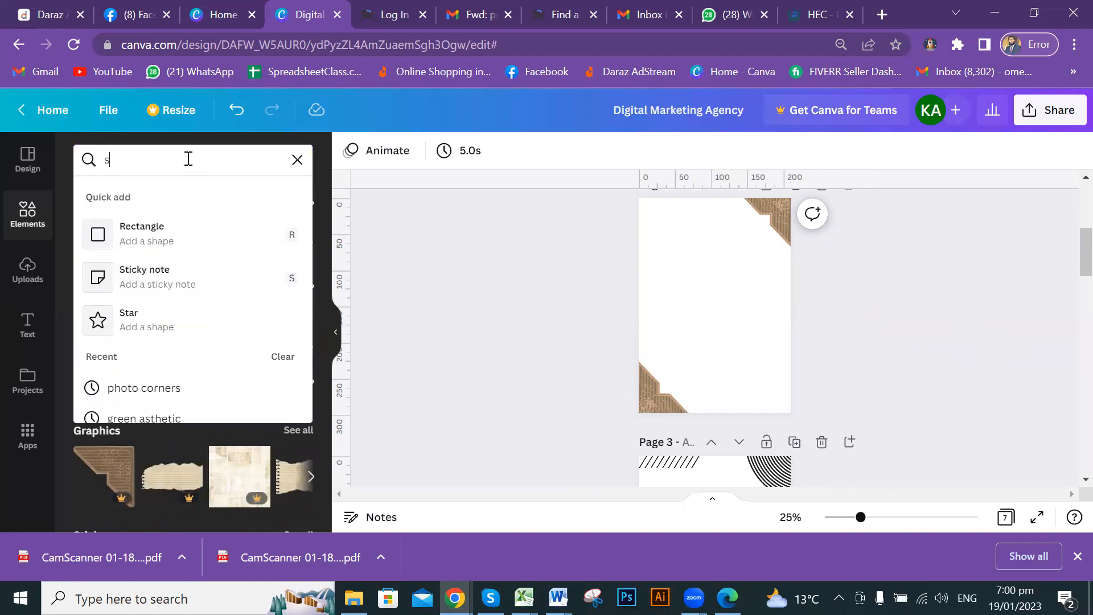
text(op)
key(BackSpace)
key(BackSpace)
text(o)
key(BackSpace)
text(peech)
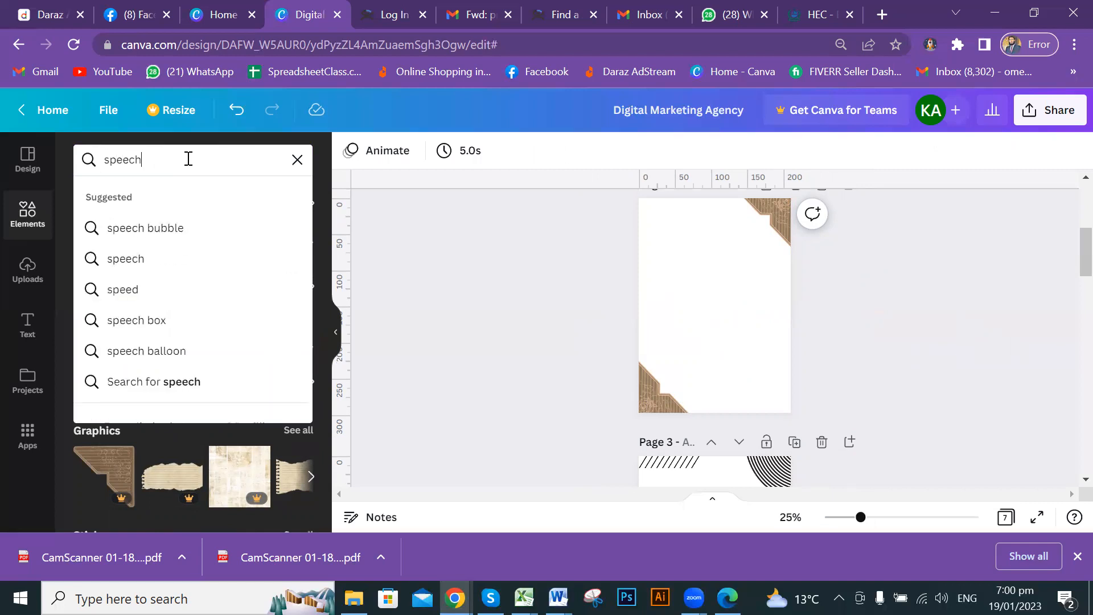
Search elements for speech bubbles and browse the results.
click(165, 228)
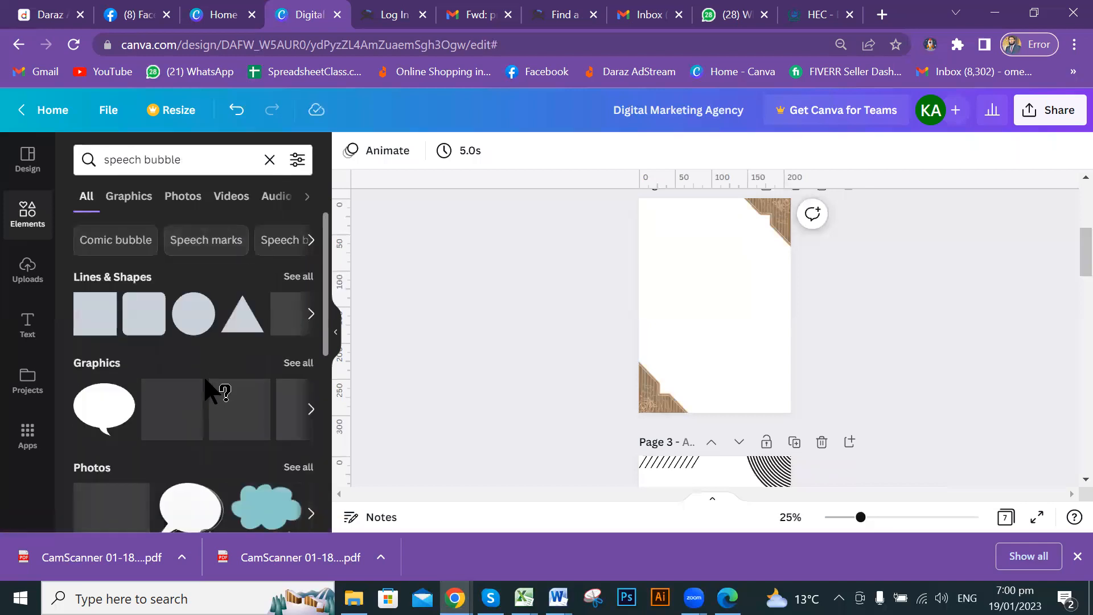
scroll(228, 342, down, 3)
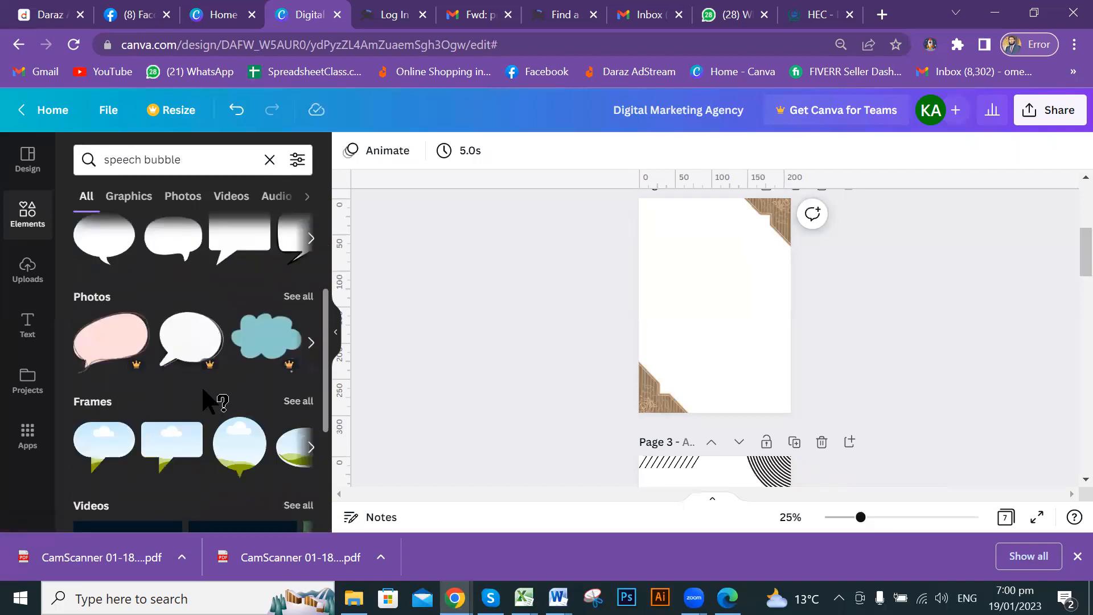
scroll(215, 399, down, 2)
scroll(215, 398, up, 3)
scroll(220, 398, down, 4)
scroll(219, 398, up, 6)
Open all speech bubble graphics, look through them, then clear the search box.
click(299, 278)
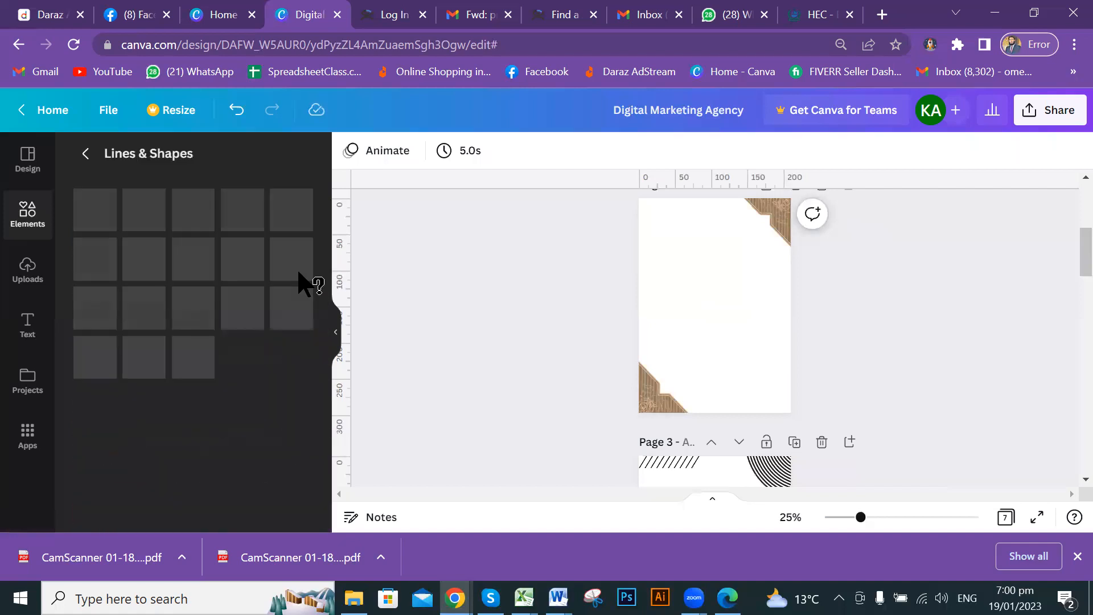
click(87, 156)
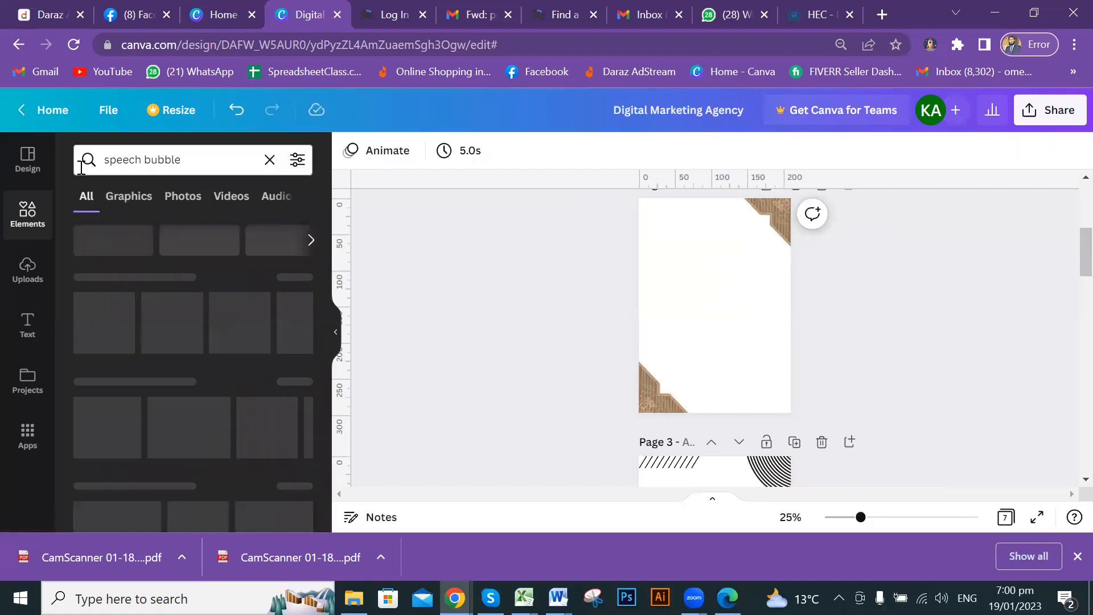
click(230, 160)
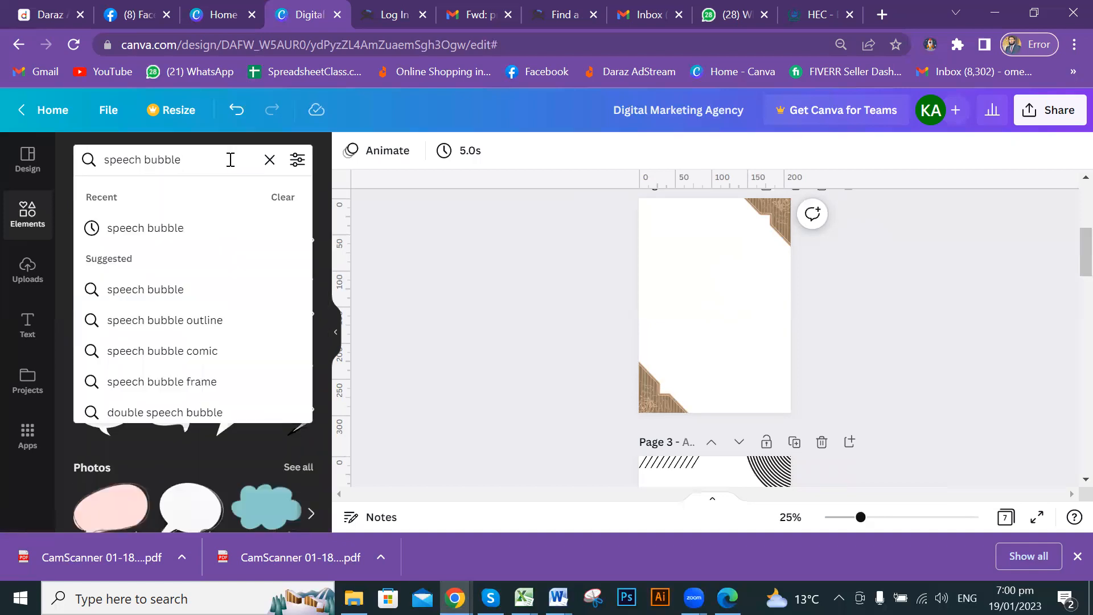
click(156, 228)
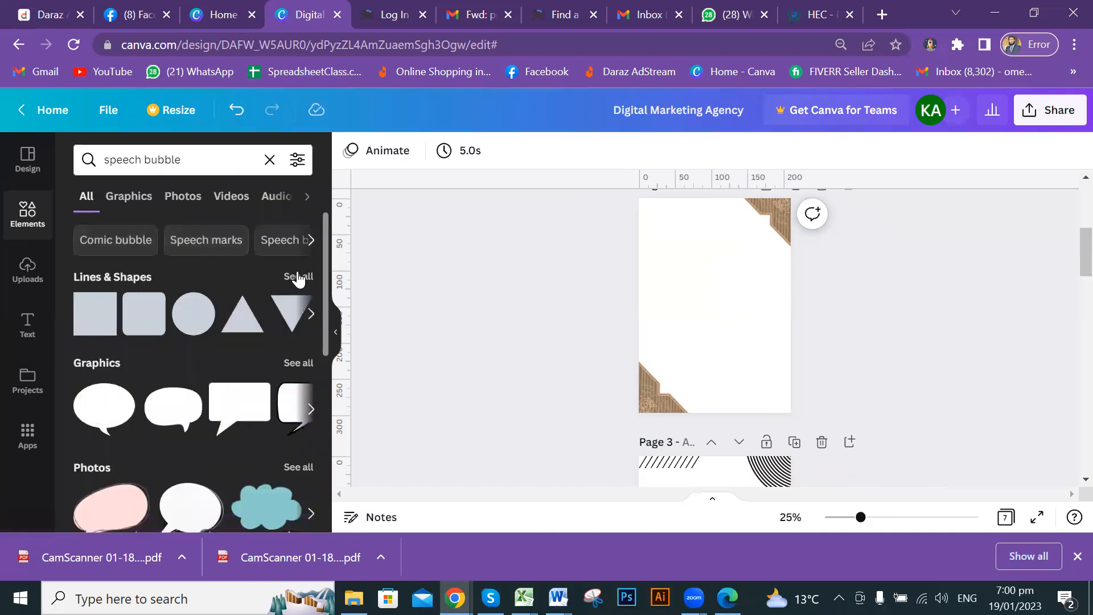
click(304, 366)
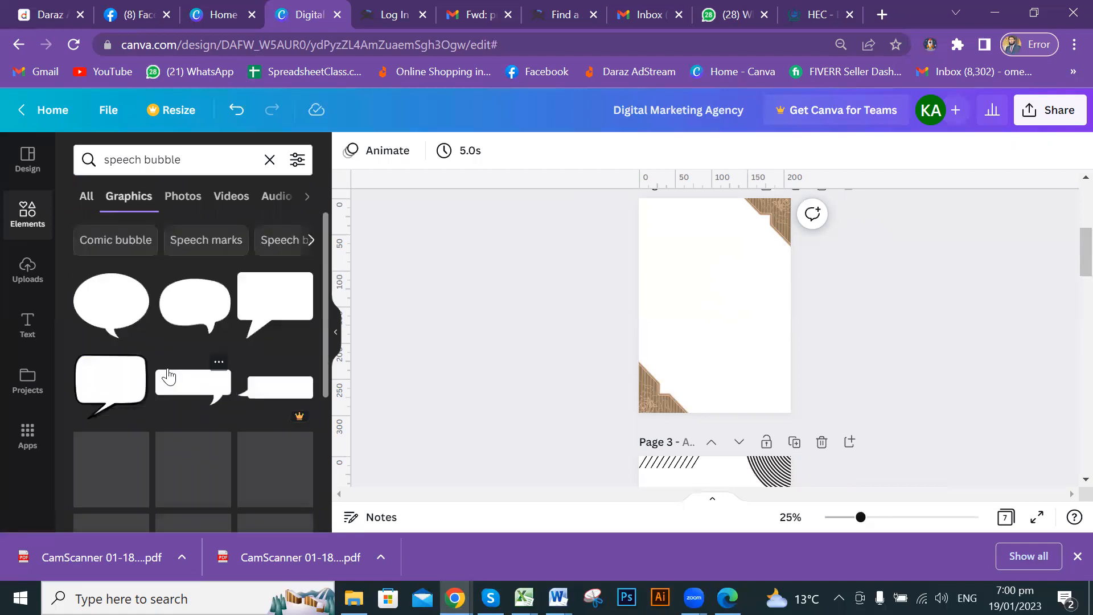
scroll(170, 376, down, 5)
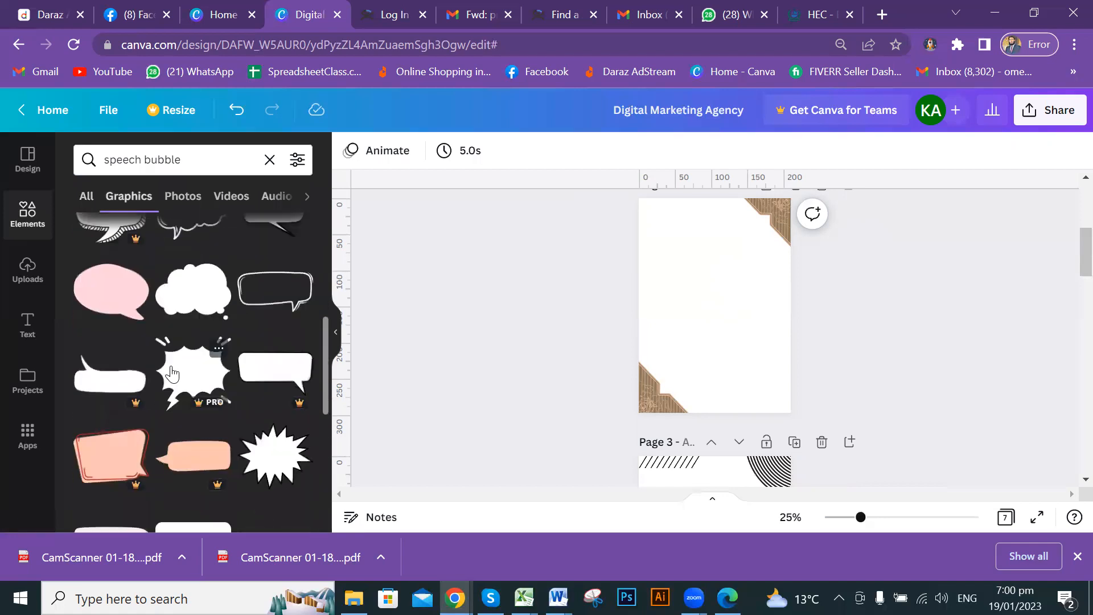
scroll(172, 373, down, 3)
scroll(172, 375, up, 10)
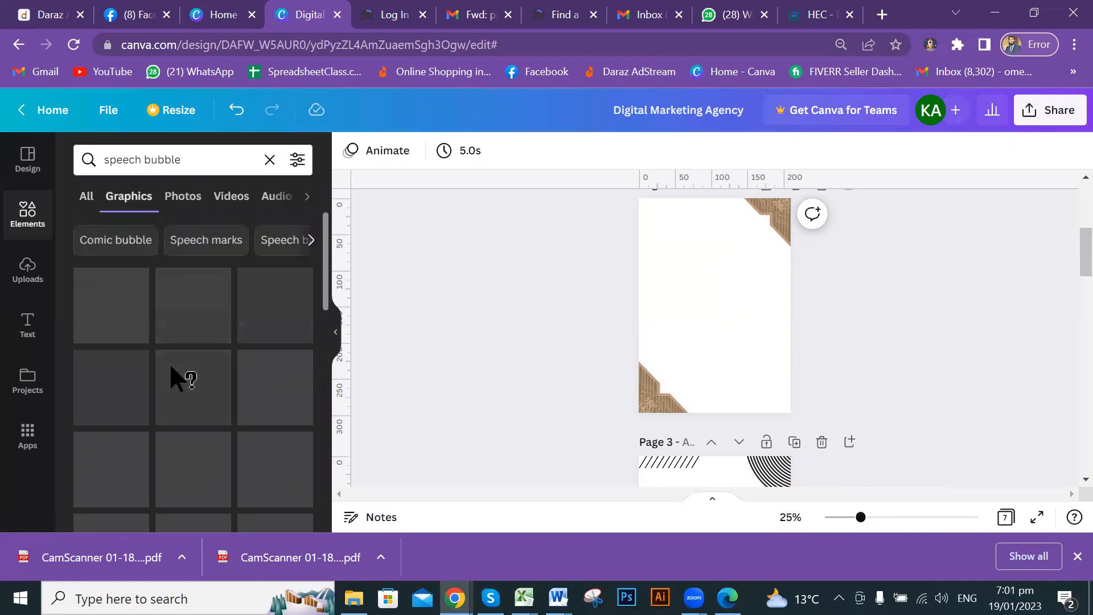
click(270, 159)
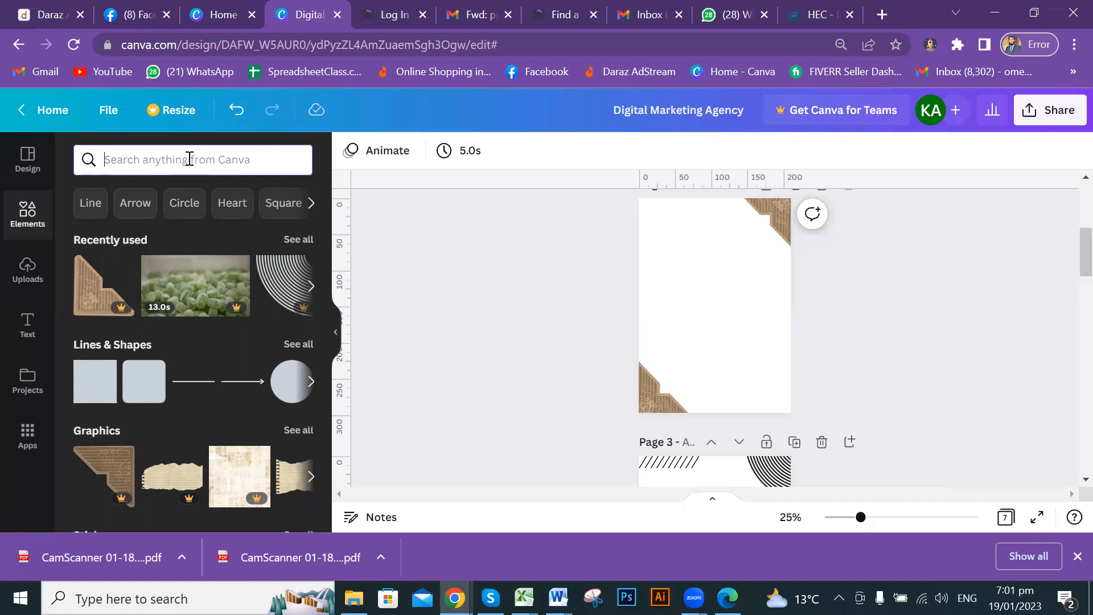
text(lin)
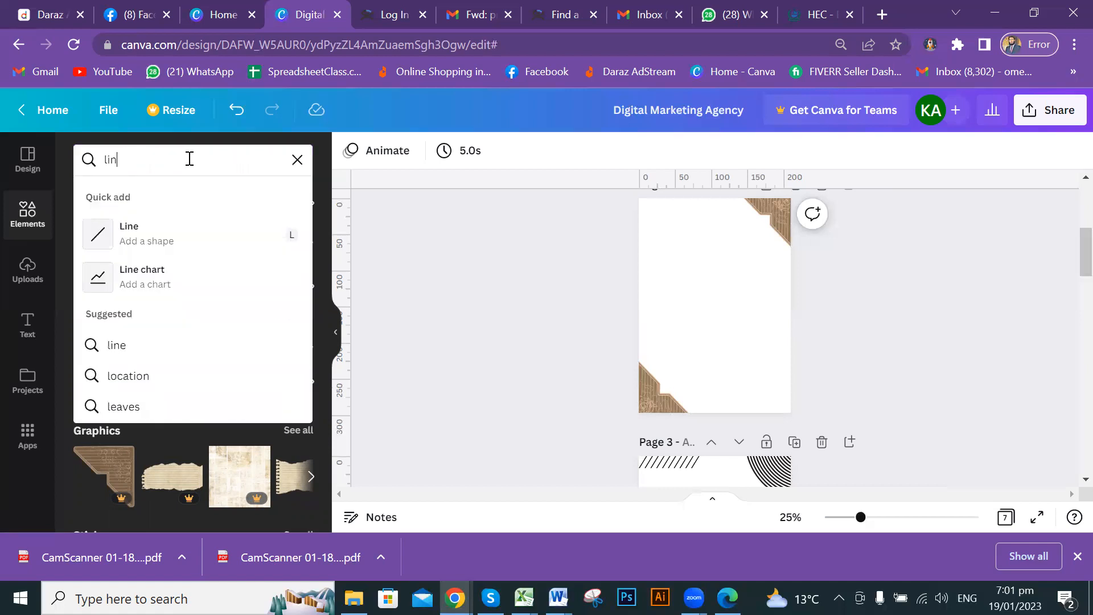
text(e burs)
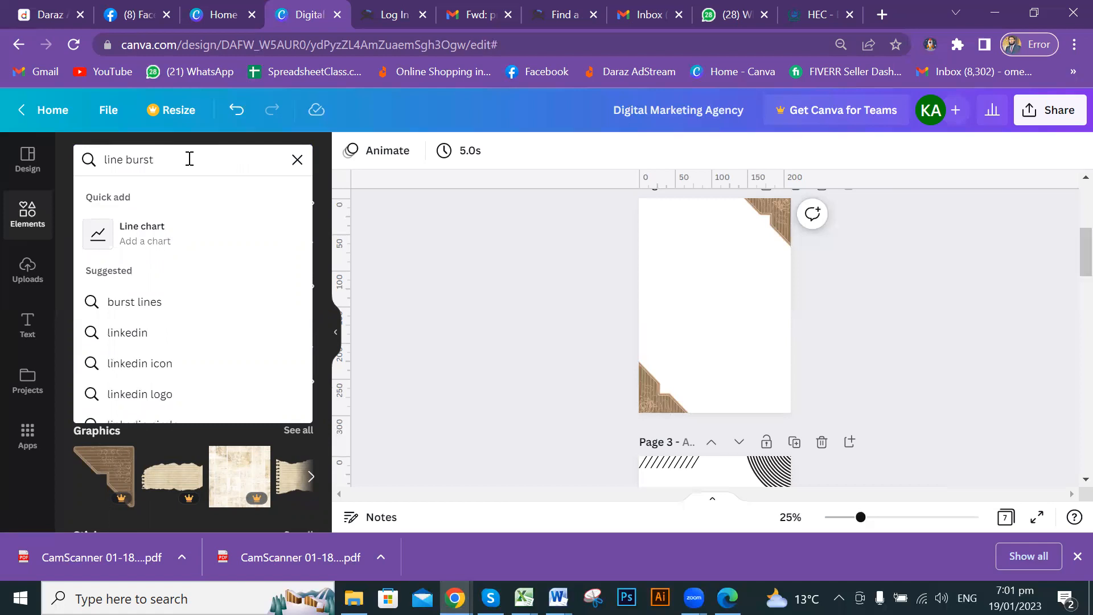
text(t)
key(Return)
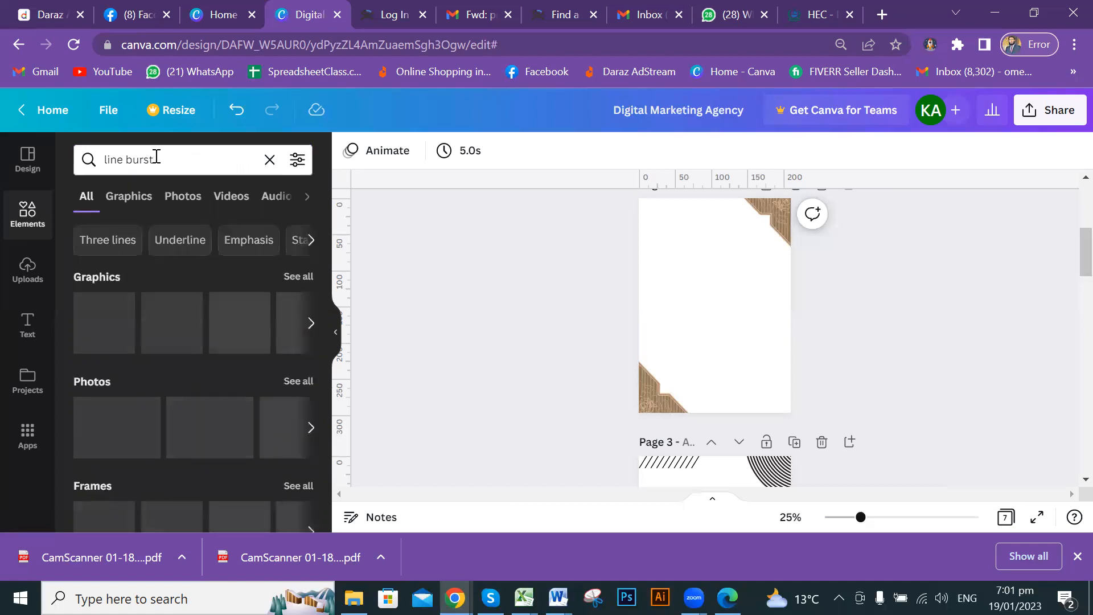
scroll(183, 365, down, 2)
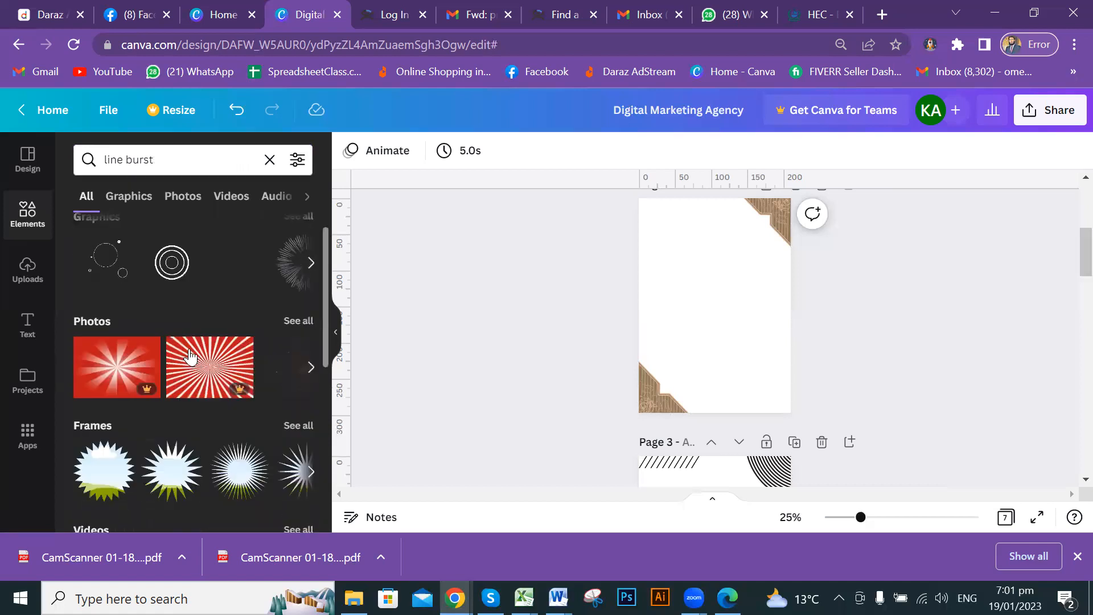
scroll(194, 356, down, 4)
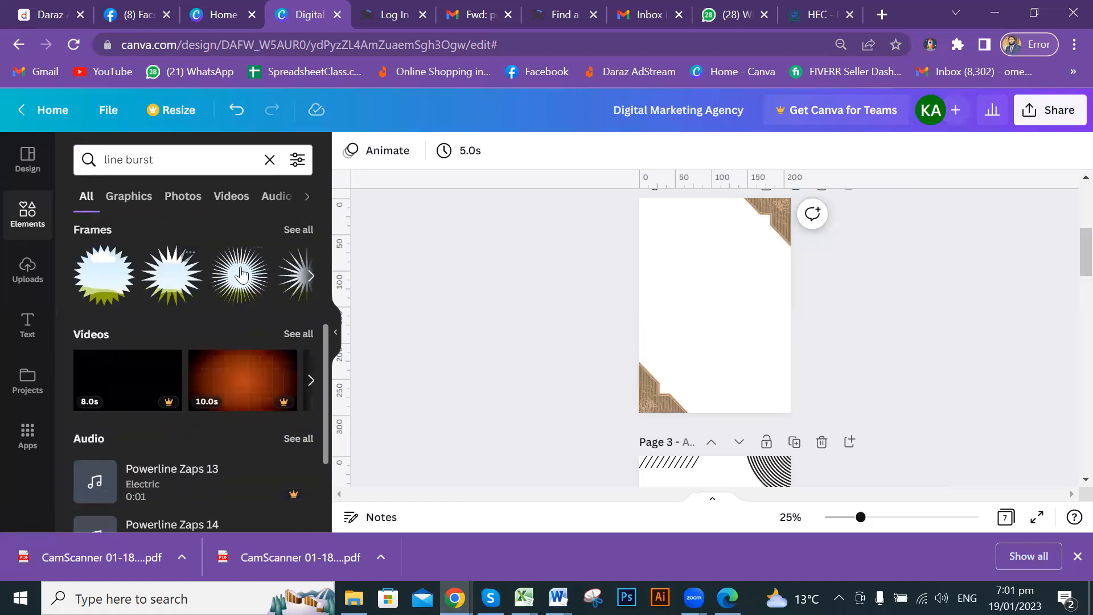
scroll(193, 302, up, 6)
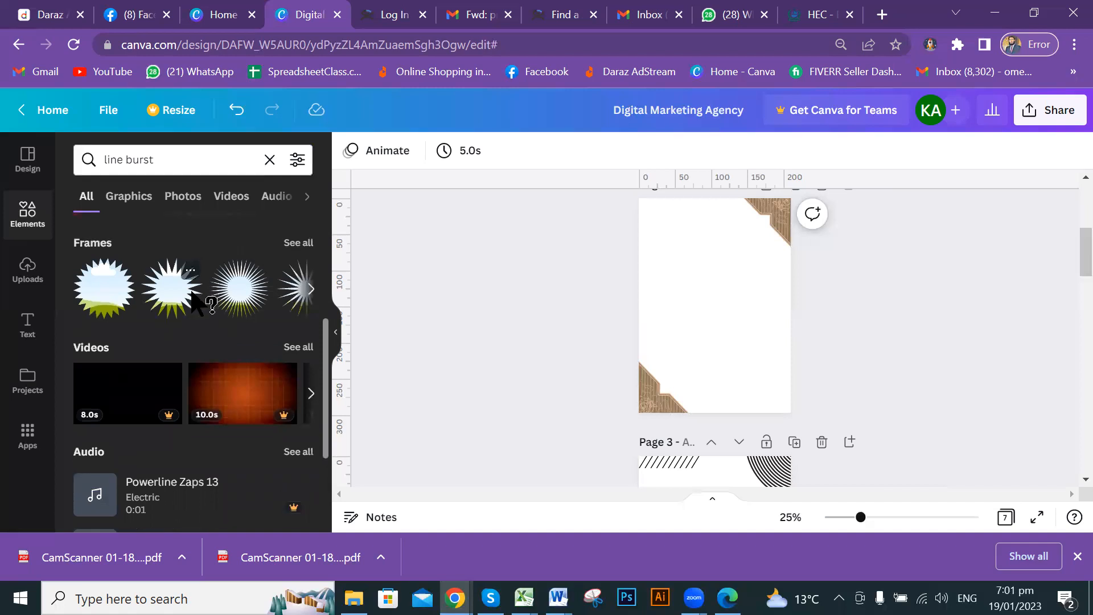
click(270, 160)
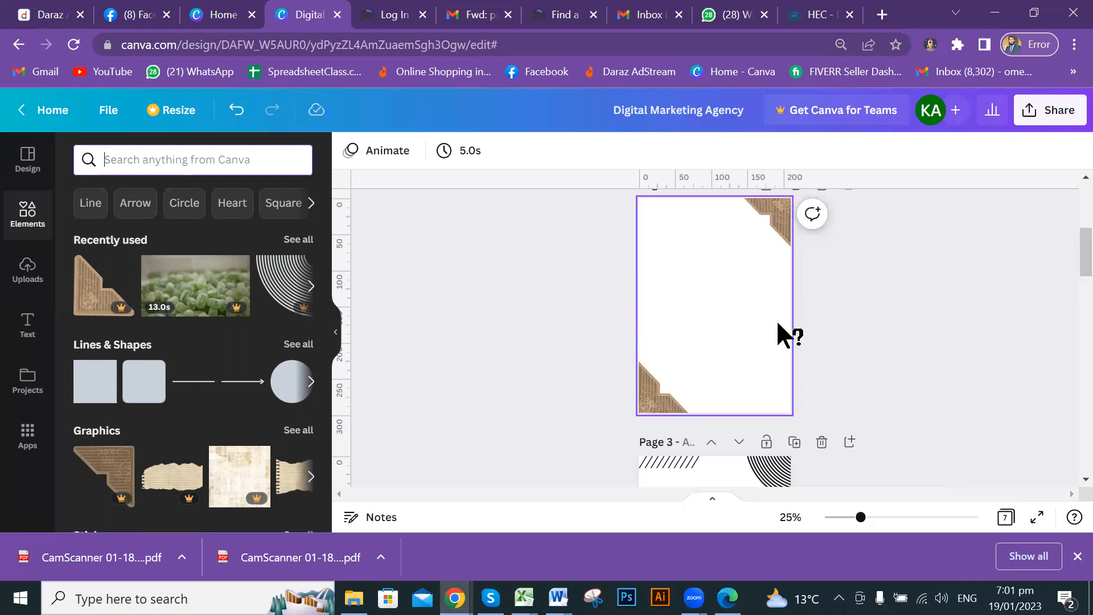
Switch to the Home - Canva browser page and scroll back up to the top banner.
scroll(973, 305, up, 5)
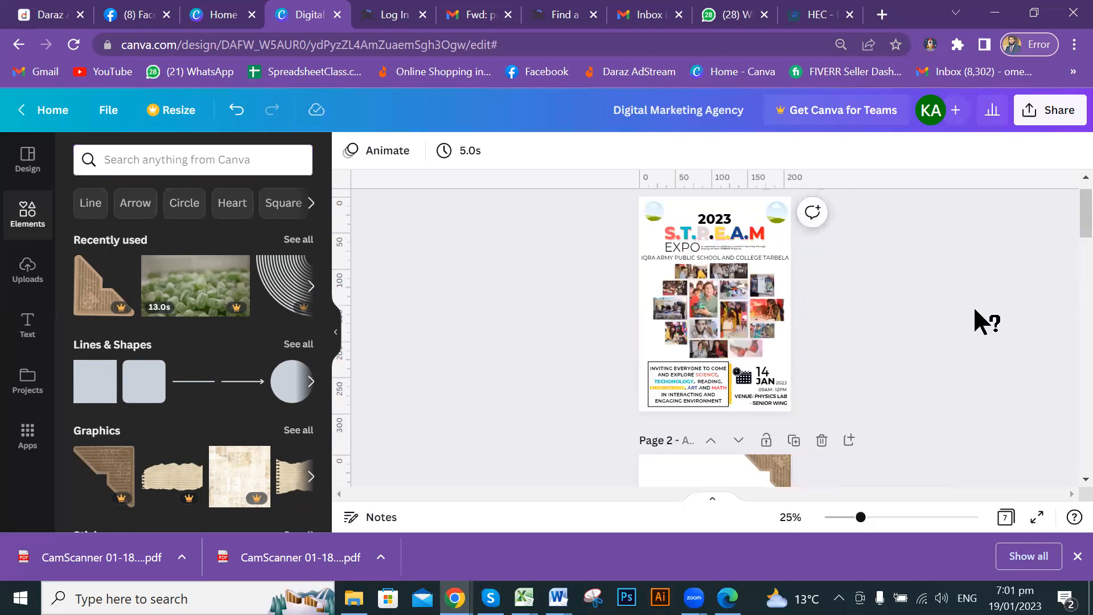
scroll(972, 306, up, 1)
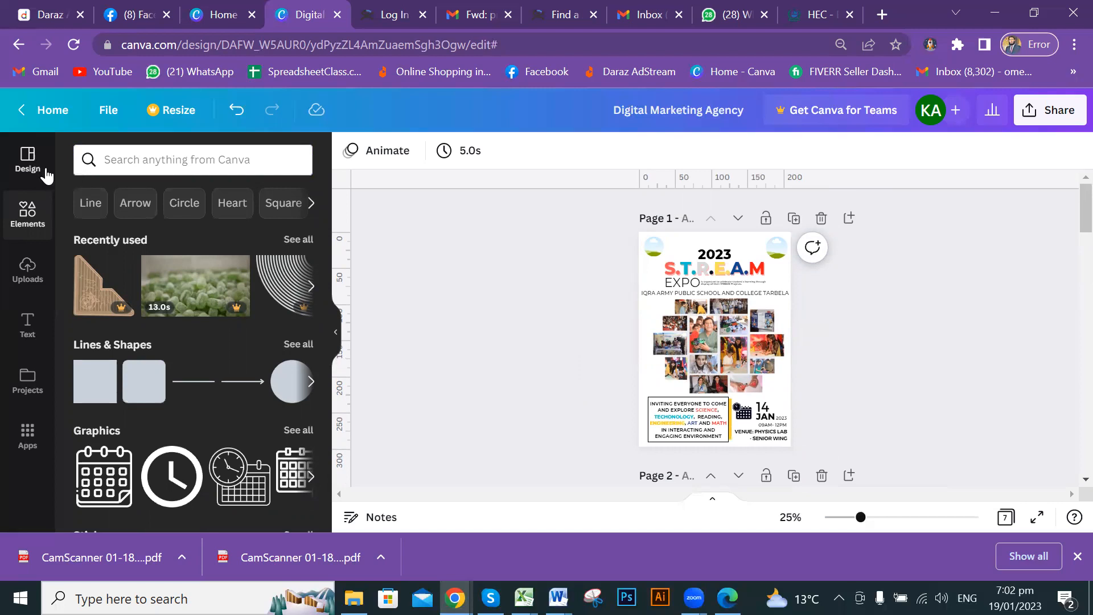
click(219, 10)
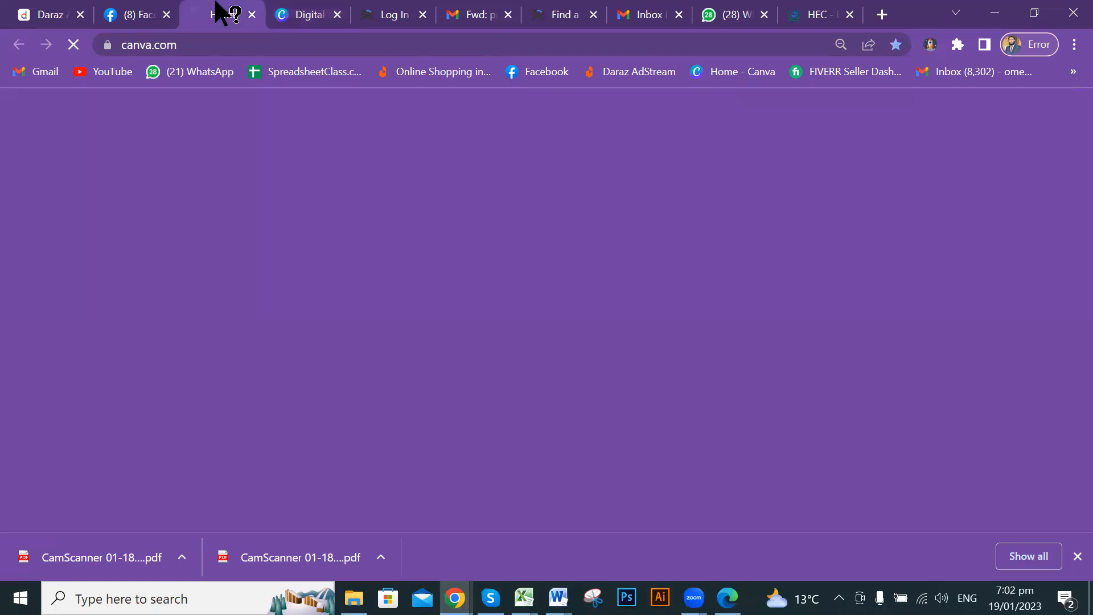
click(298, 18)
click(232, 13)
click(292, 12)
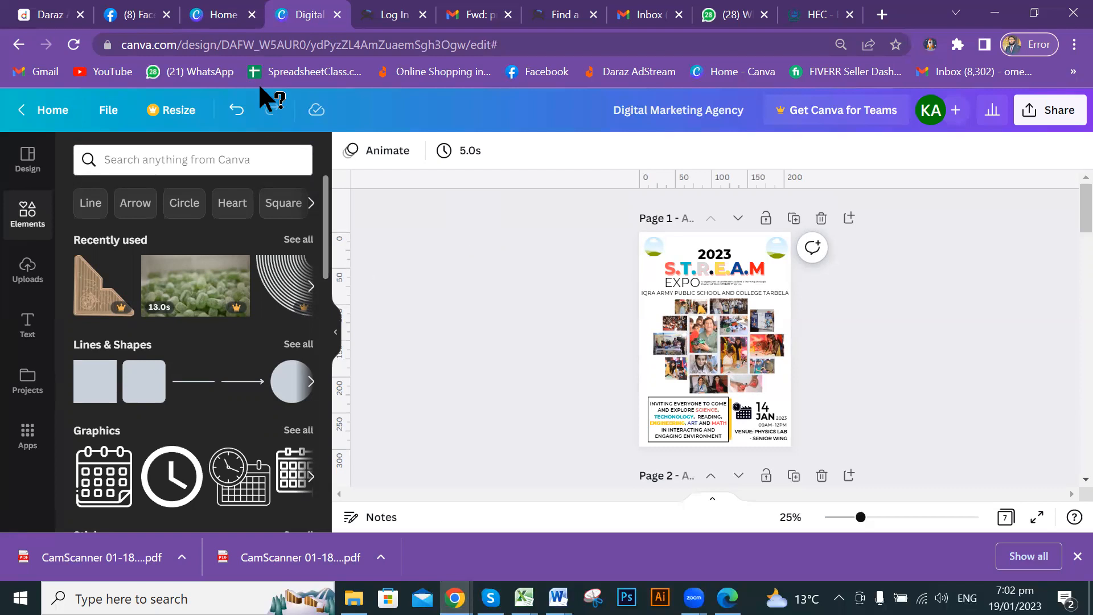
click(217, 7)
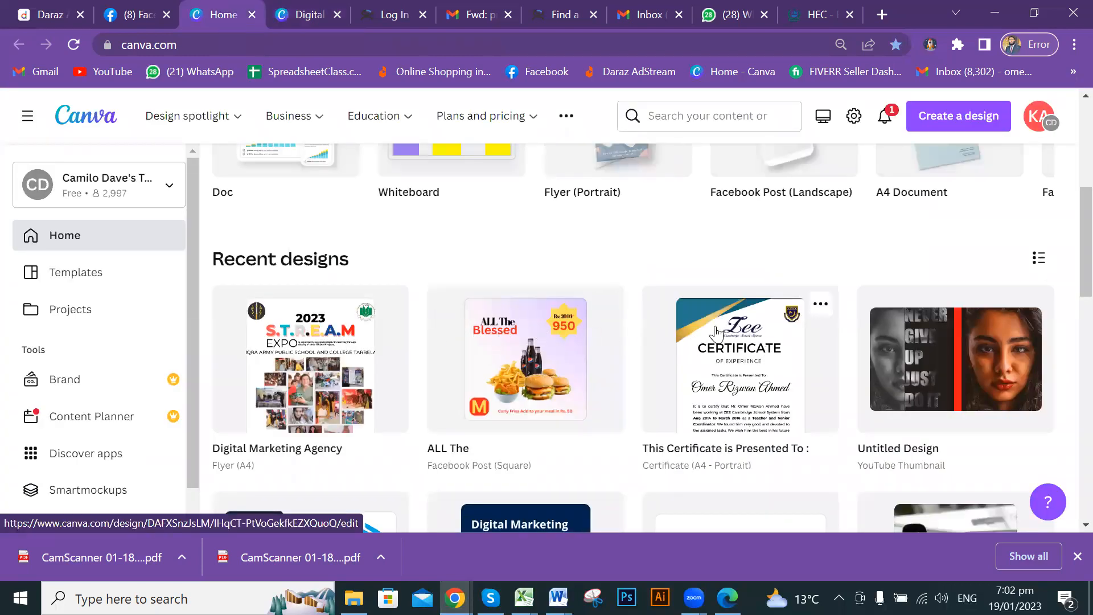
scroll(741, 342, up, 5)
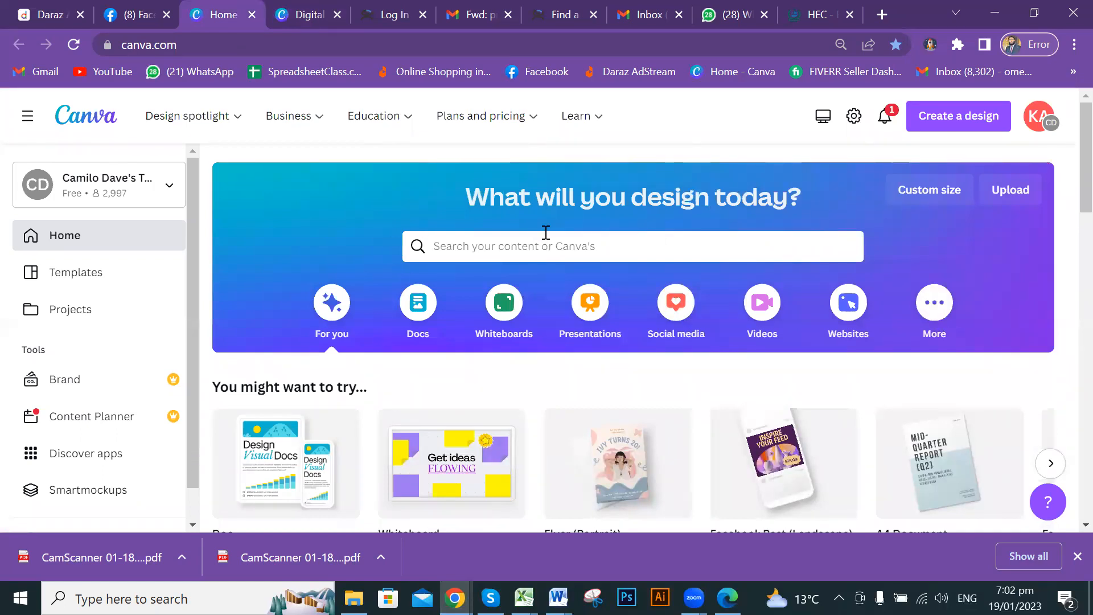
Create a new blank YouTube Thumbnail design from the Create a design list.
click(956, 120)
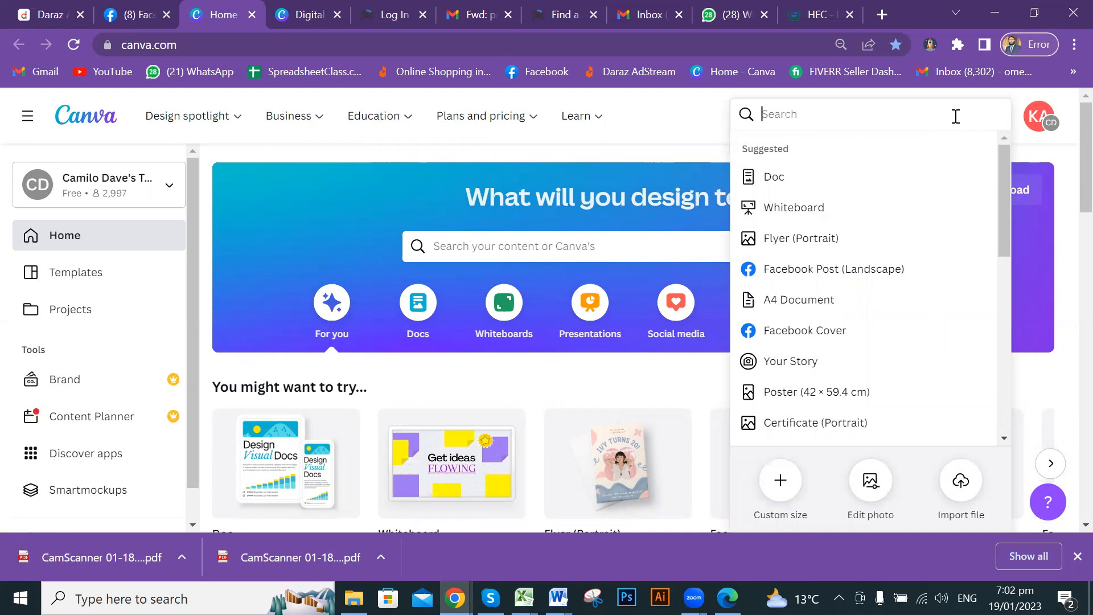
drag(1003, 214, 1004, 274)
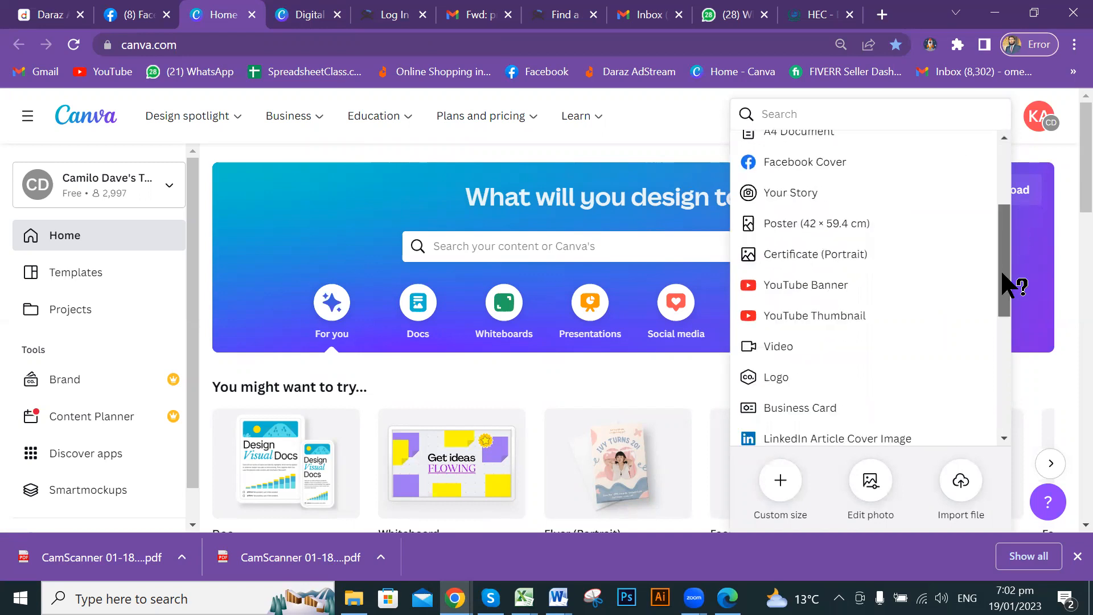
click(855, 319)
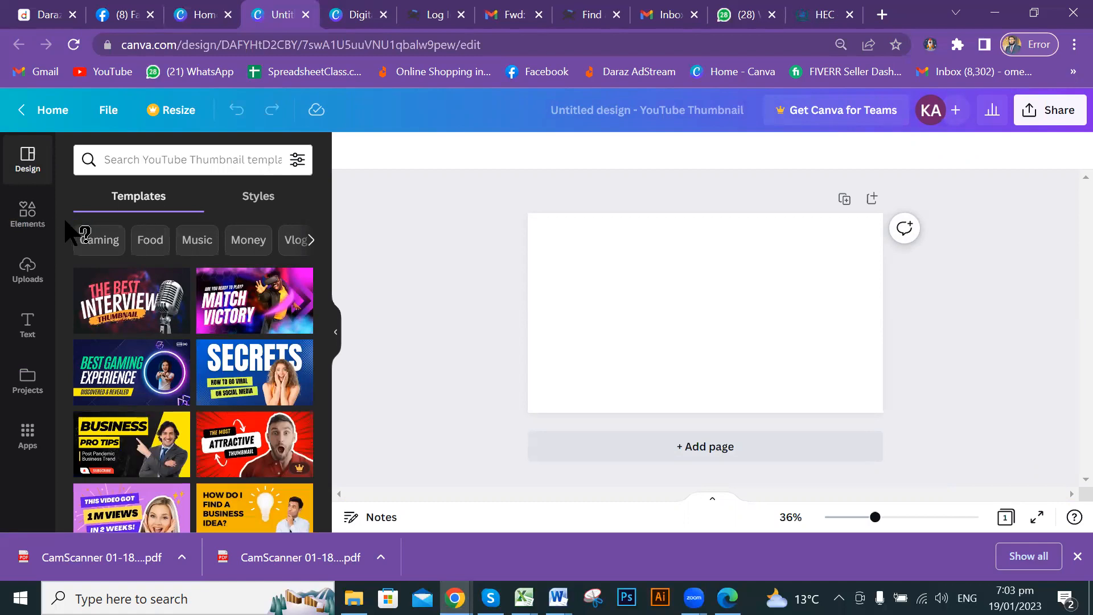
click(208, 14)
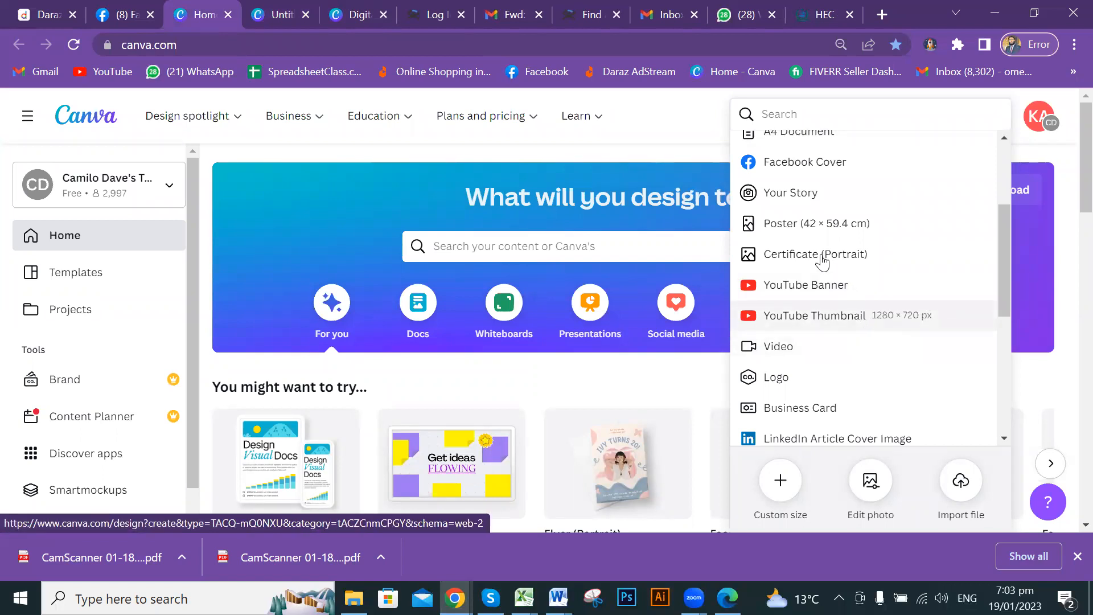
click(282, 14)
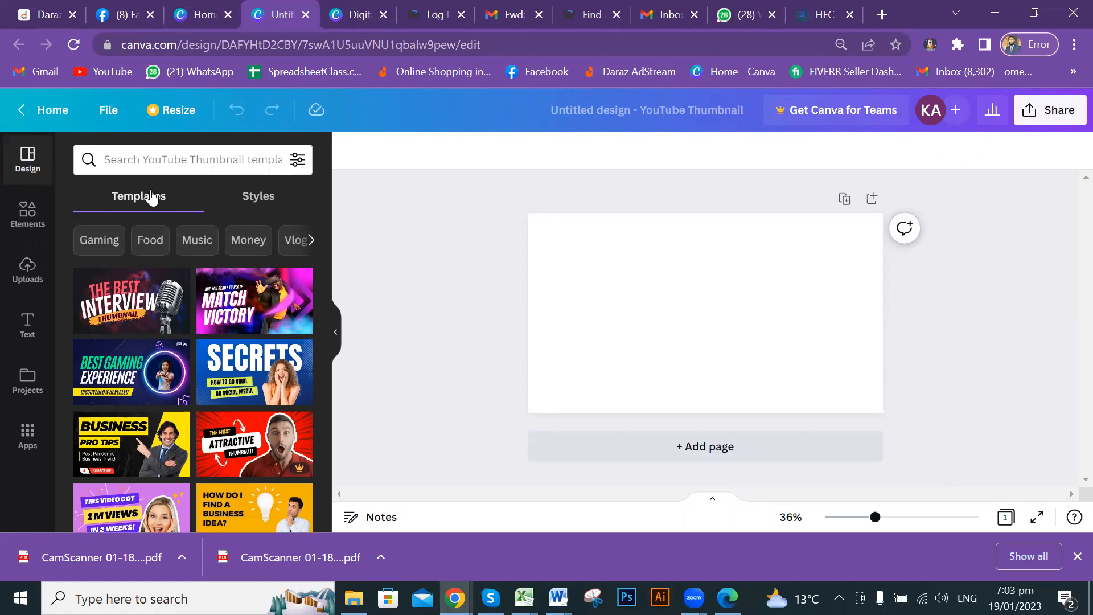
scroll(204, 312, down, 3)
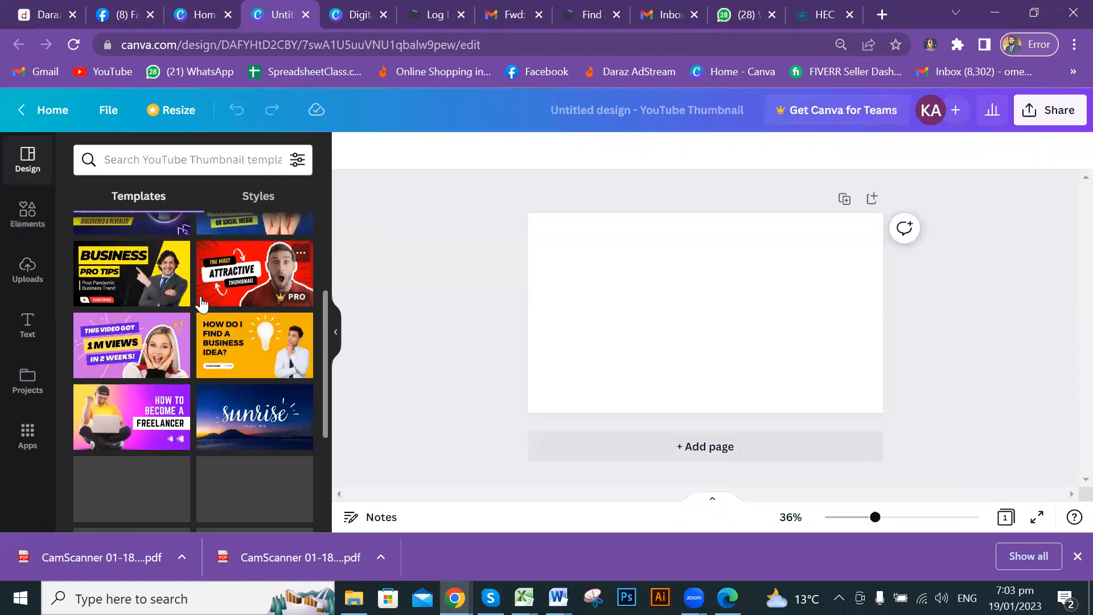
scroll(205, 302, down, 2)
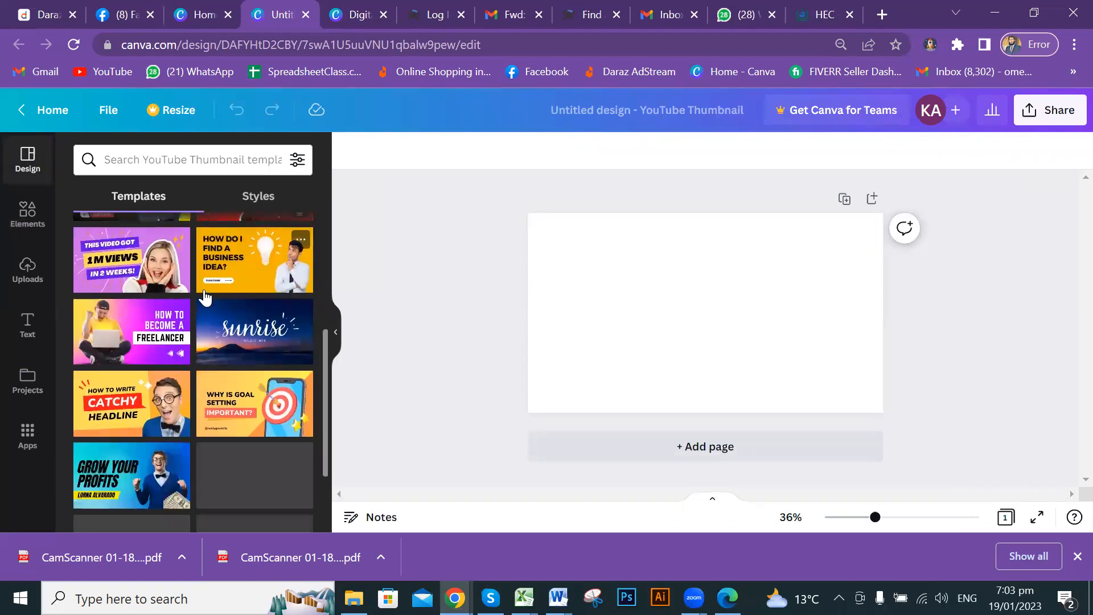
scroll(205, 297, down, 3)
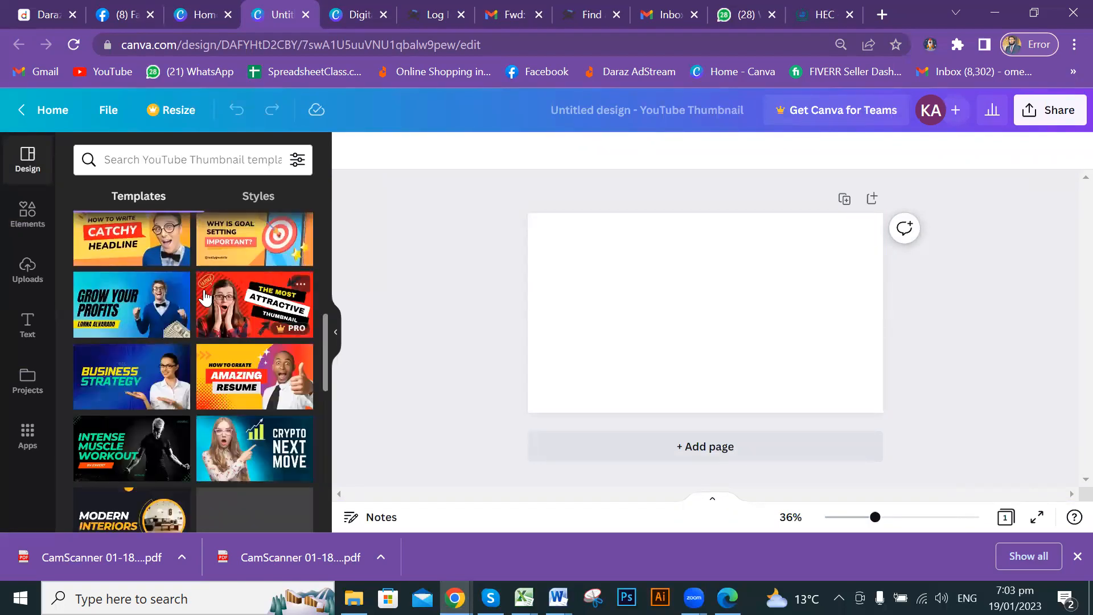
scroll(205, 297, down, 2)
scroll(205, 297, down, 2)
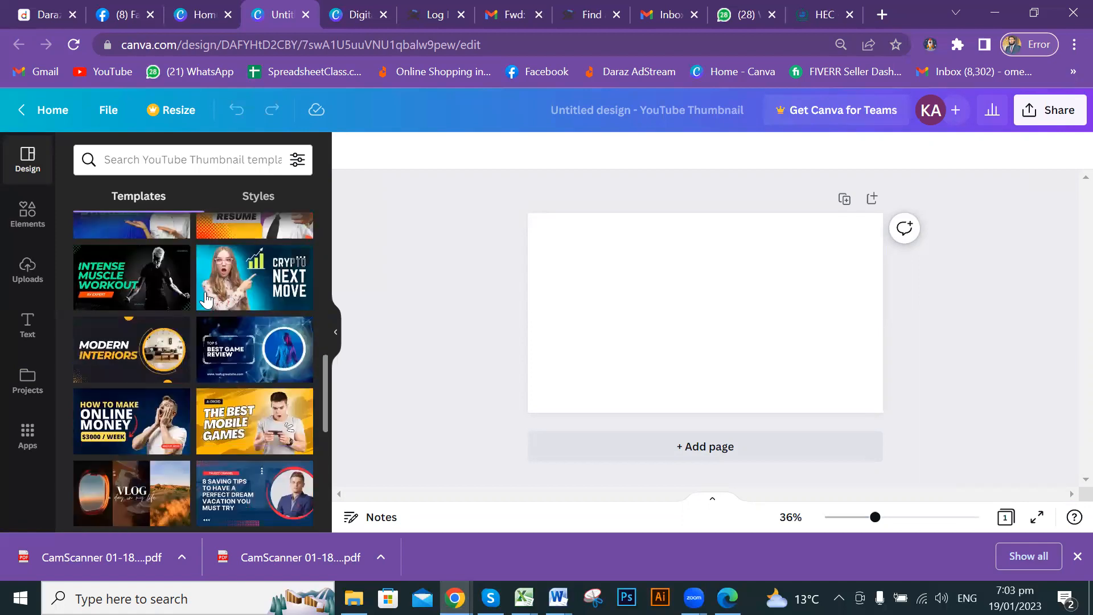
scroll(205, 300, down, 4)
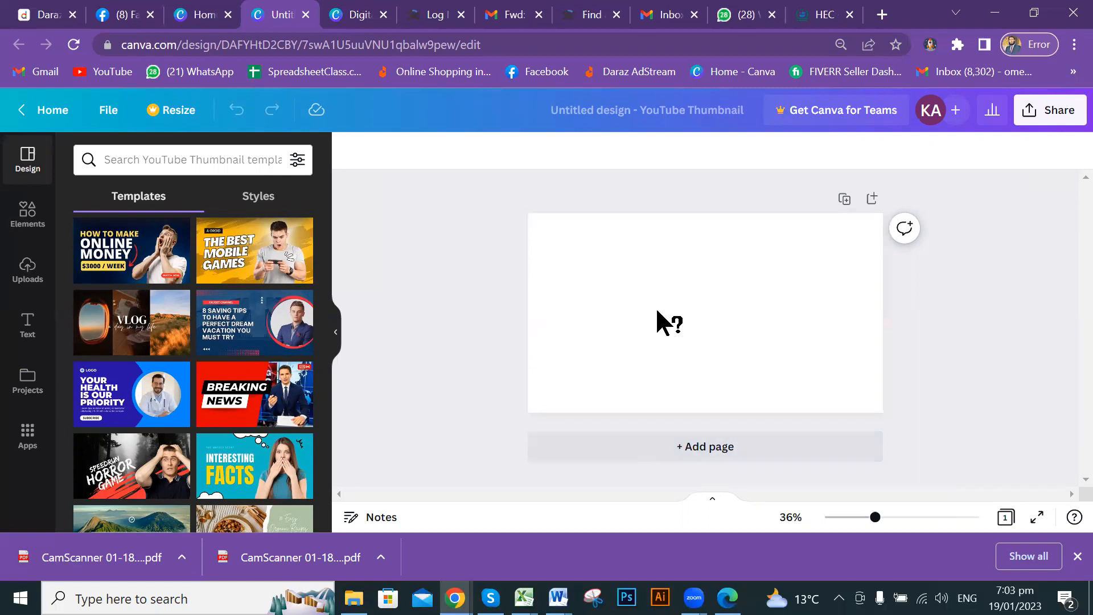
scroll(199, 322, down, 5)
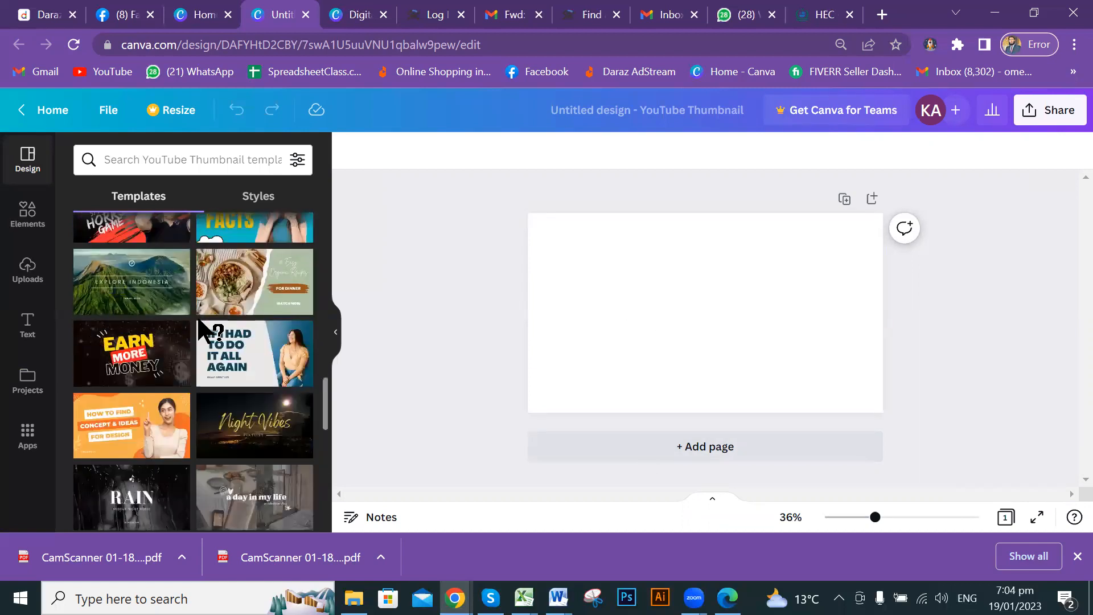
click(178, 157)
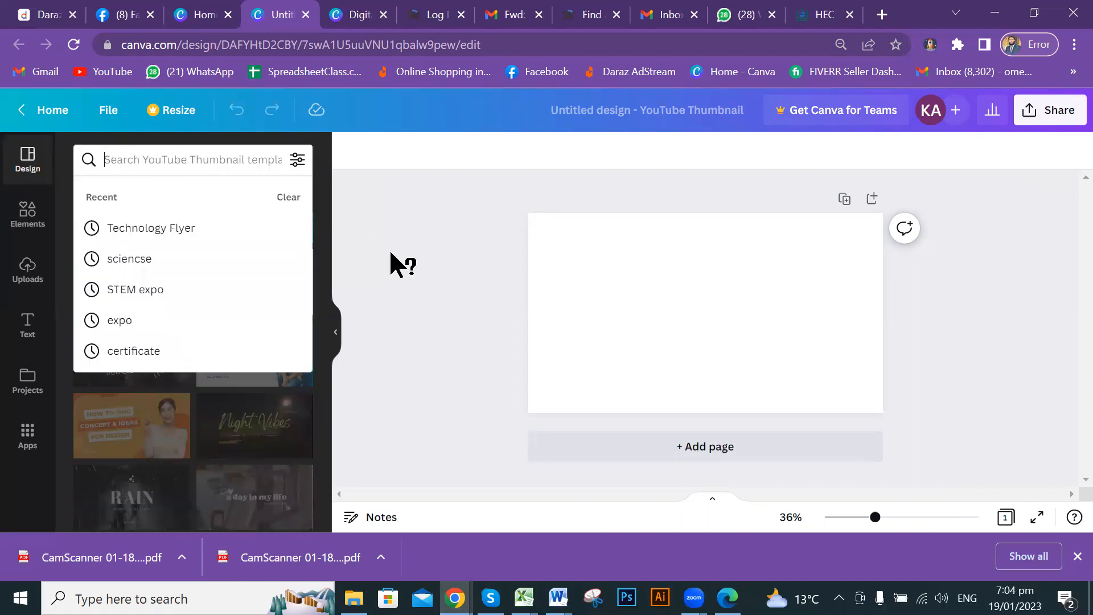
click(397, 230)
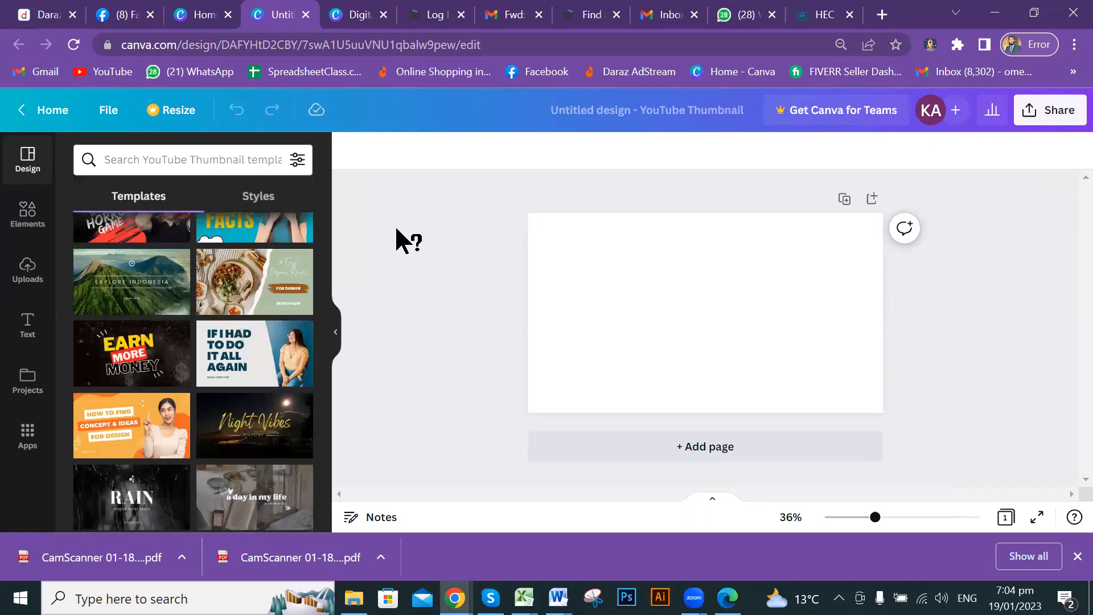
click(204, 160)
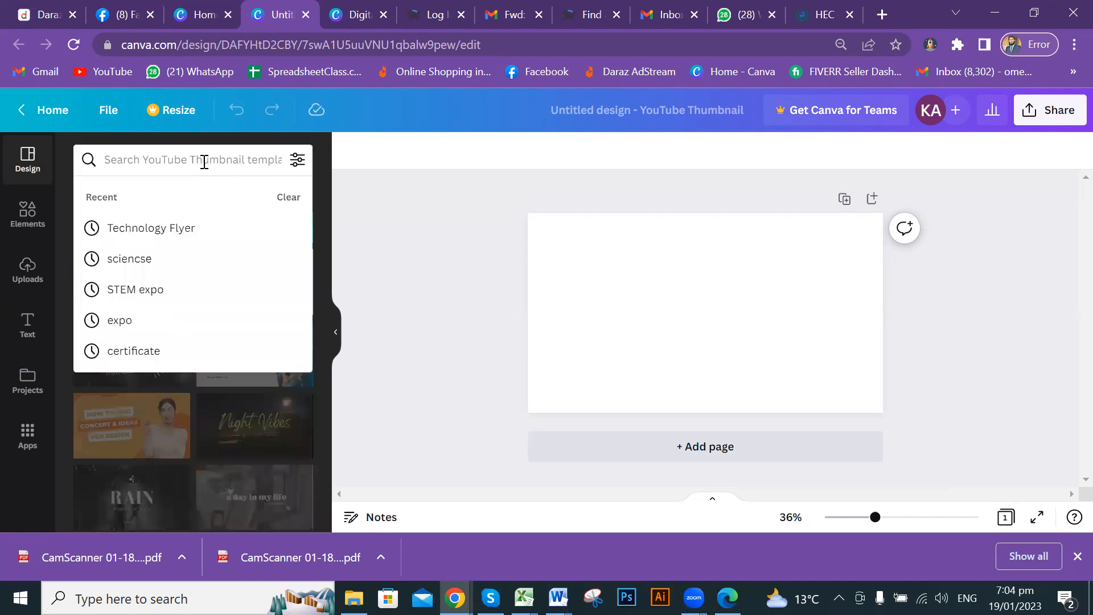
Search the Design panel templates for 'education'.
text(educa)
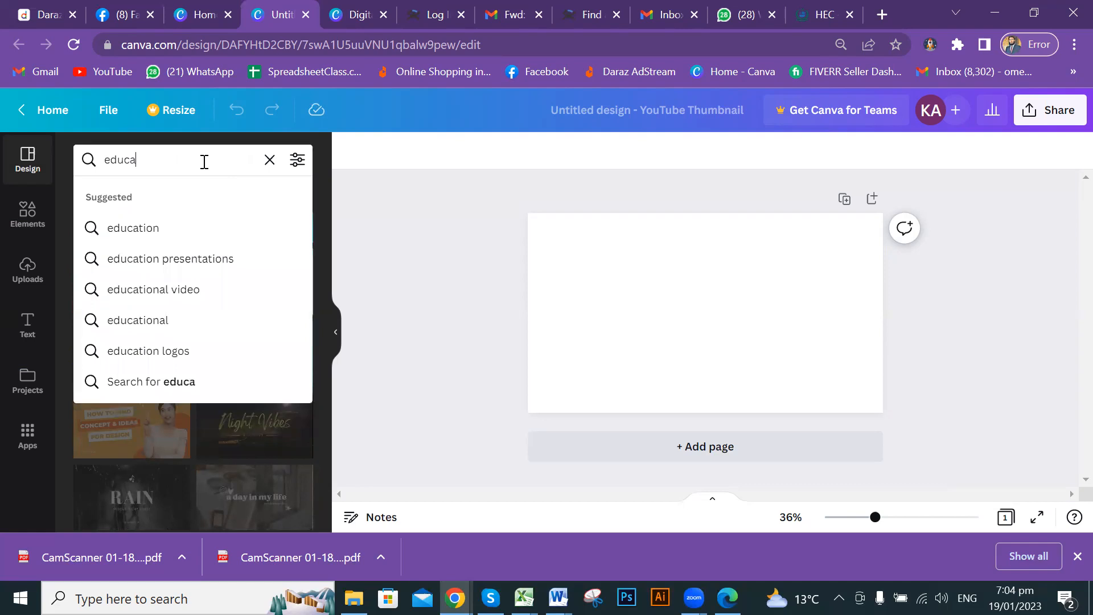
click(149, 228)
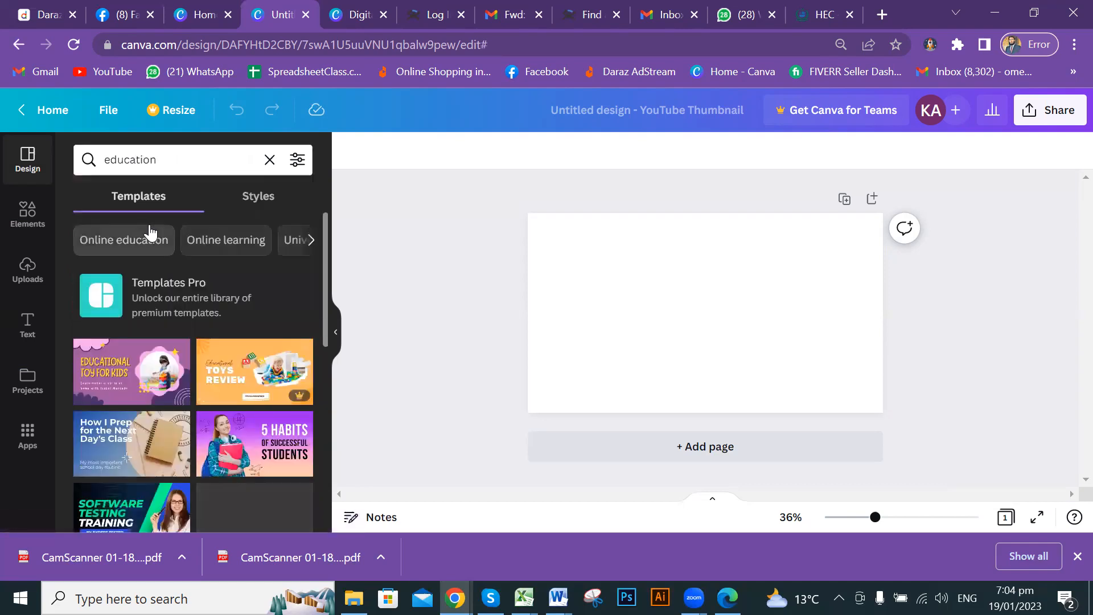
scroll(190, 290, down, 2)
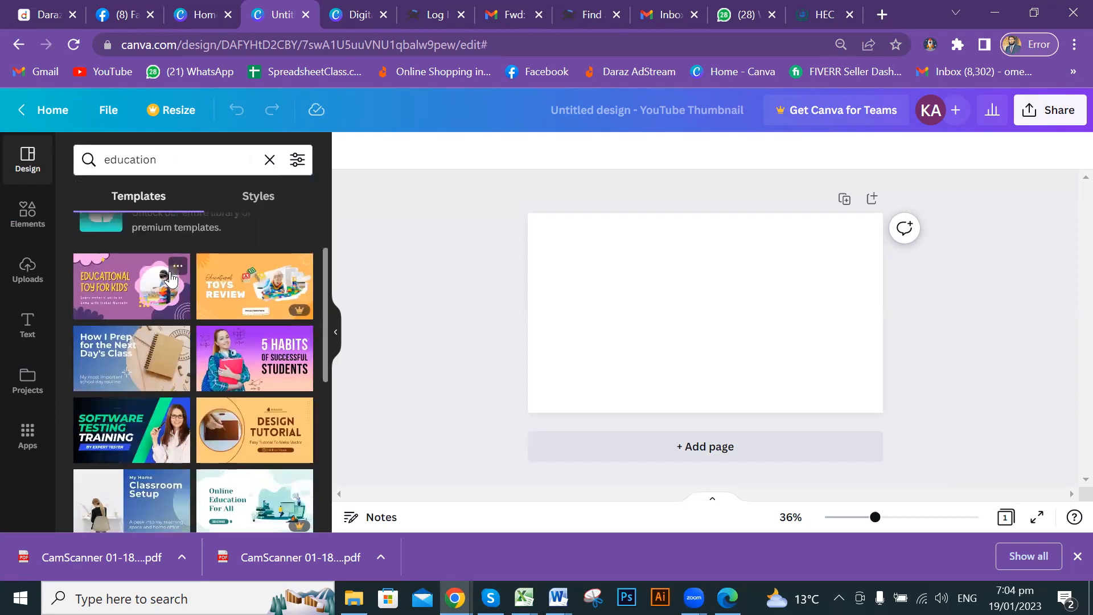
click(191, 158)
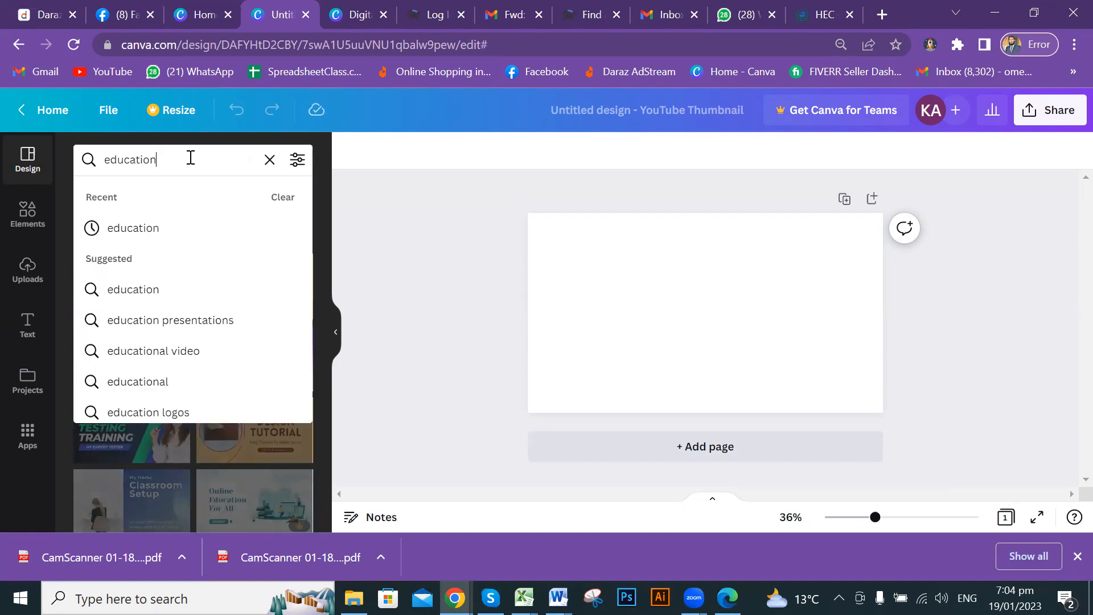
click(426, 191)
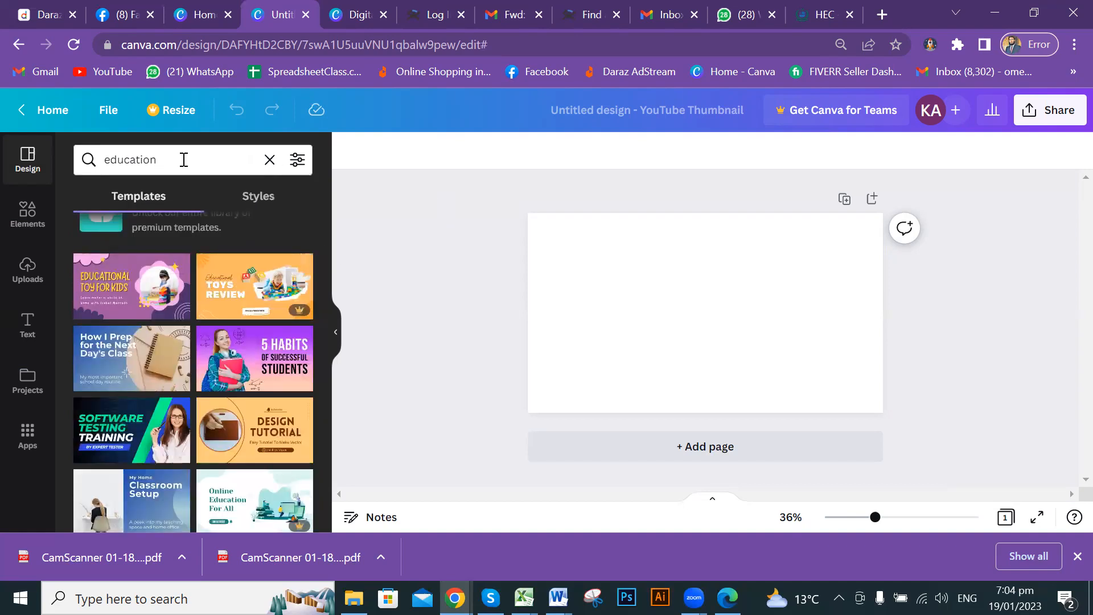
Scroll through the education YouTube thumbnail template results.
scroll(197, 376, down, 3)
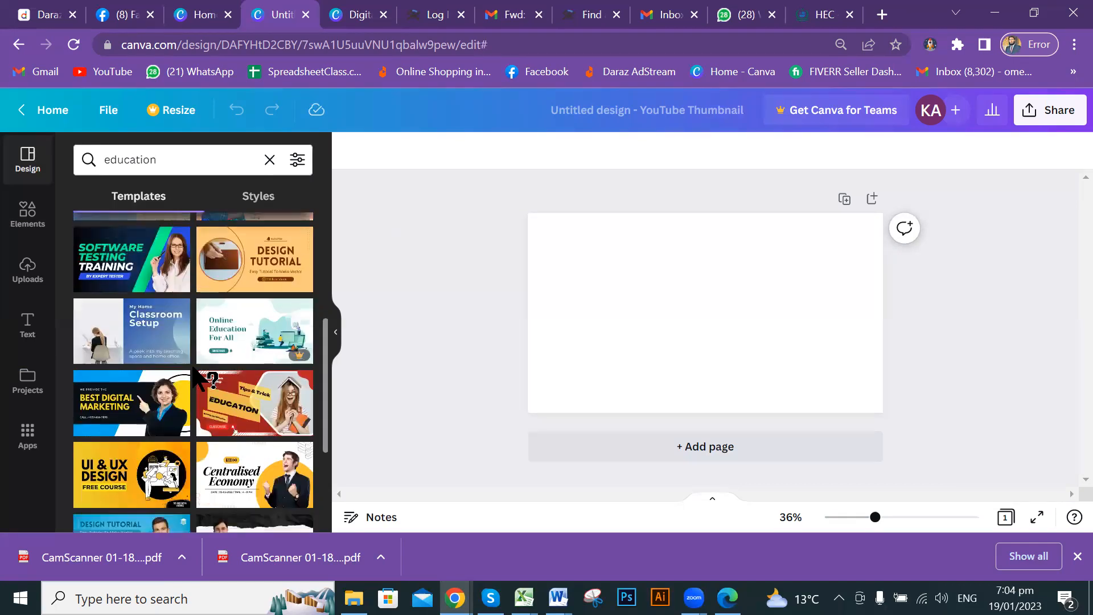
scroll(196, 376, down, 3)
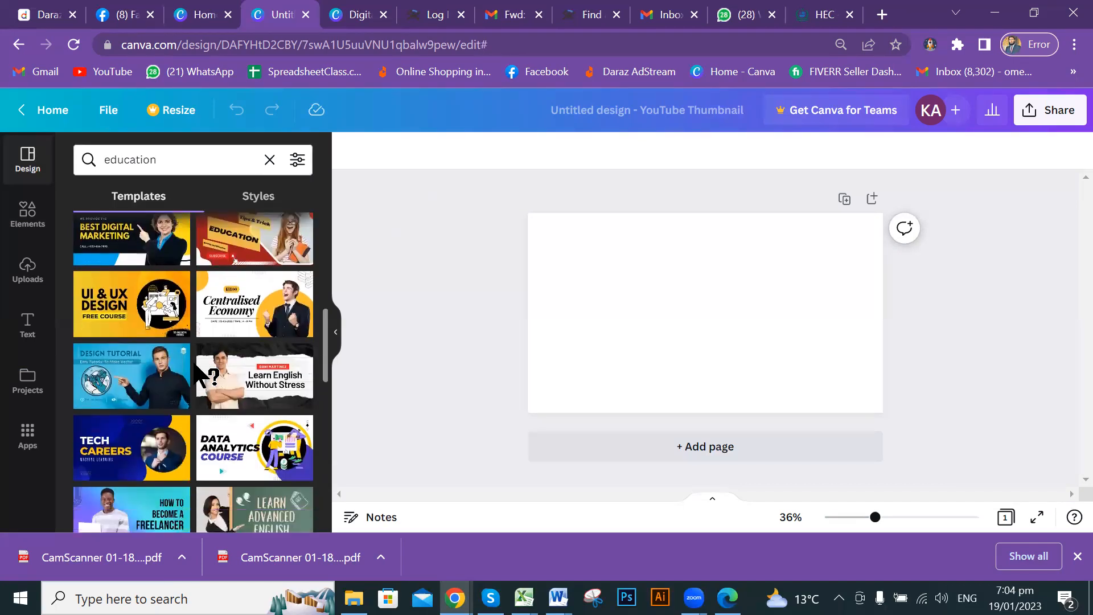
scroll(196, 376, down, 4)
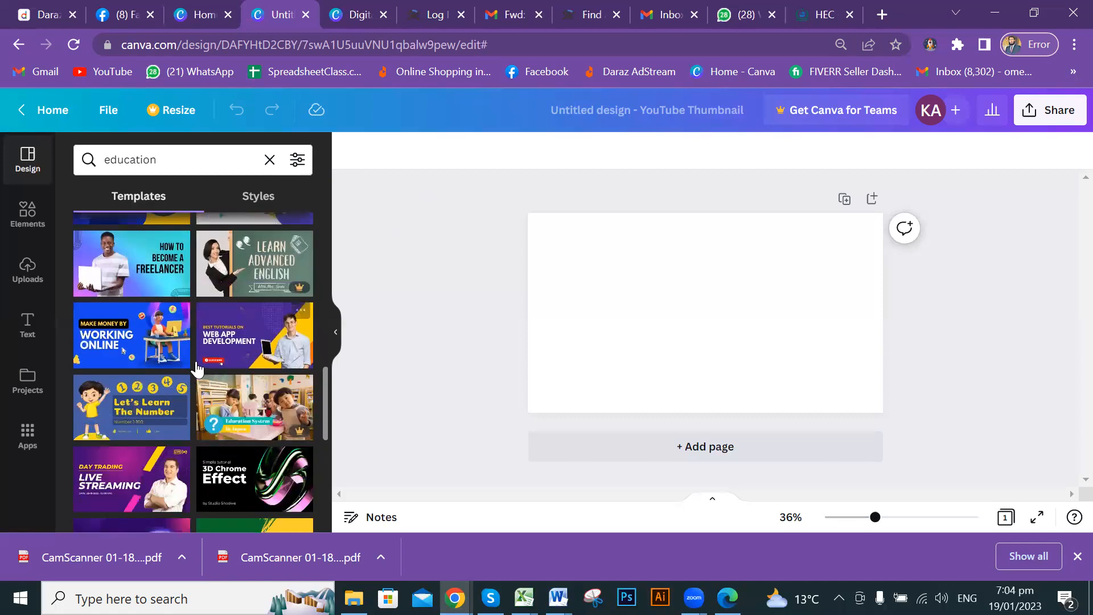
scroll(196, 367, up, 2)
scroll(197, 369, up, 1)
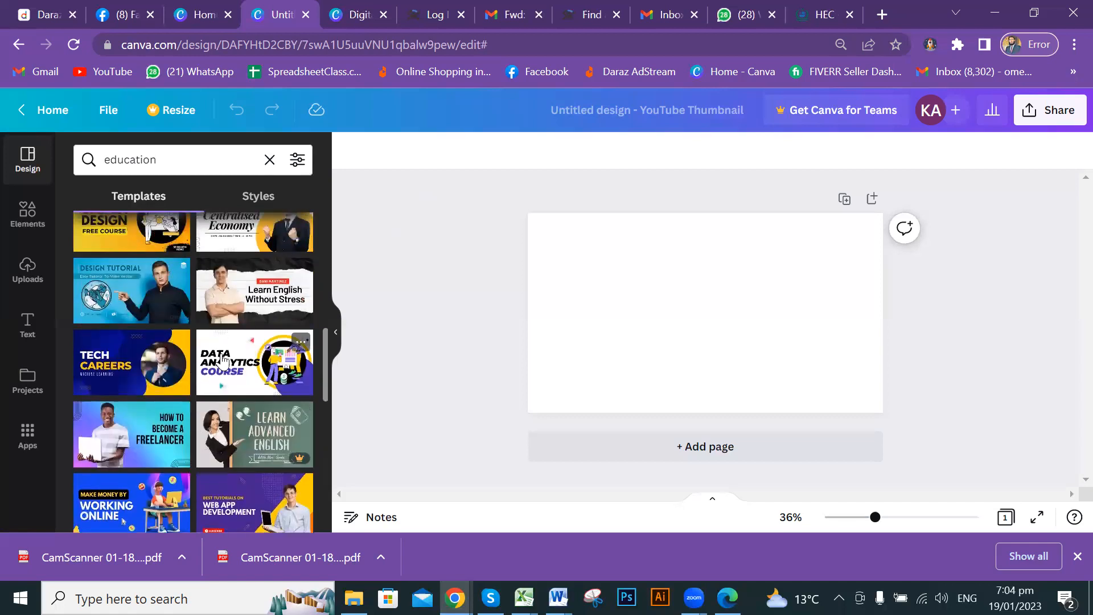
scroll(223, 361, up, 2)
scroll(236, 341, up, 2)
scroll(236, 342, up, 3)
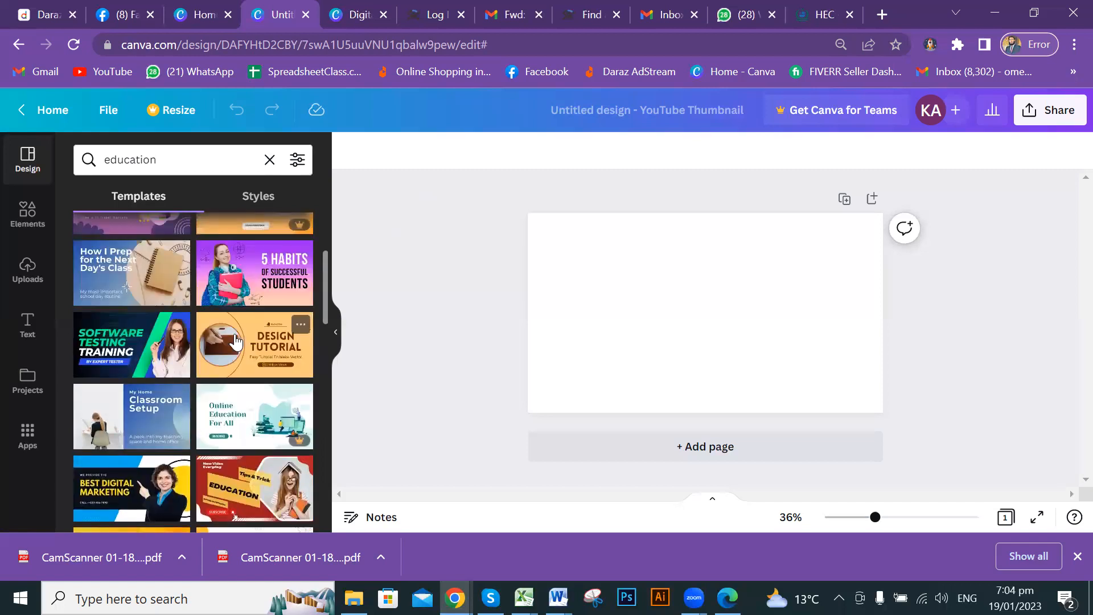
Apply the '5 Habits of Successful Students' template to the blank thumbnail and deselect it.
click(246, 281)
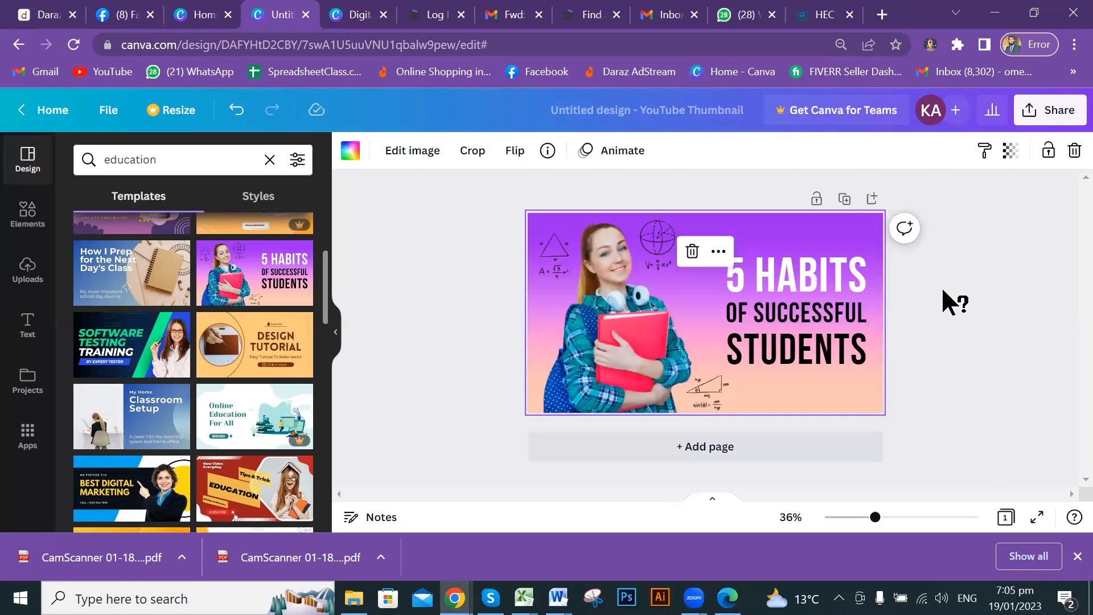
click(996, 310)
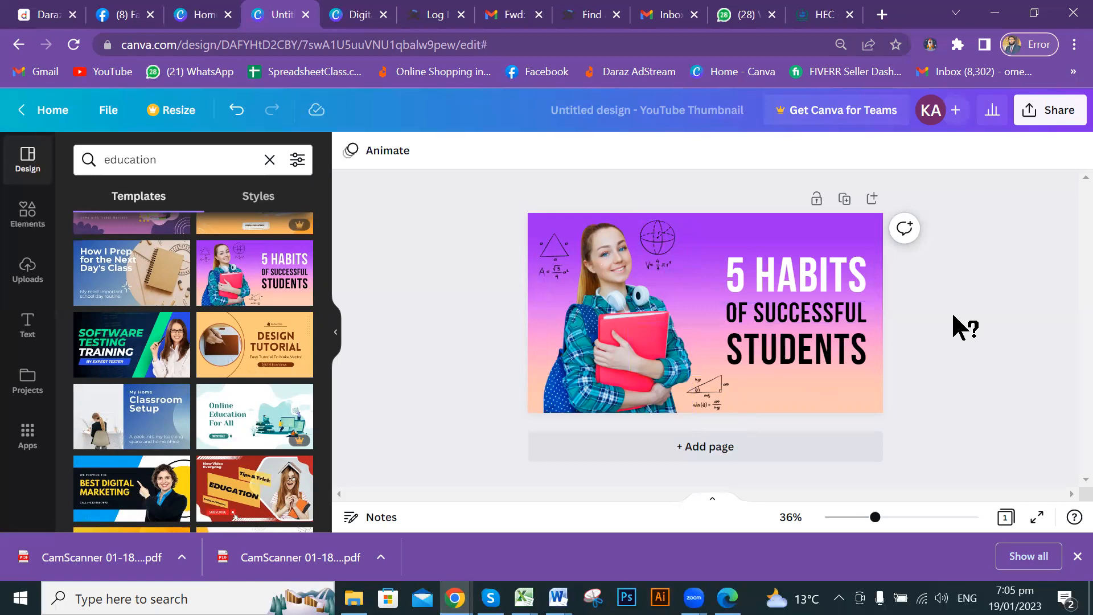
scroll(956, 319, up, 3)
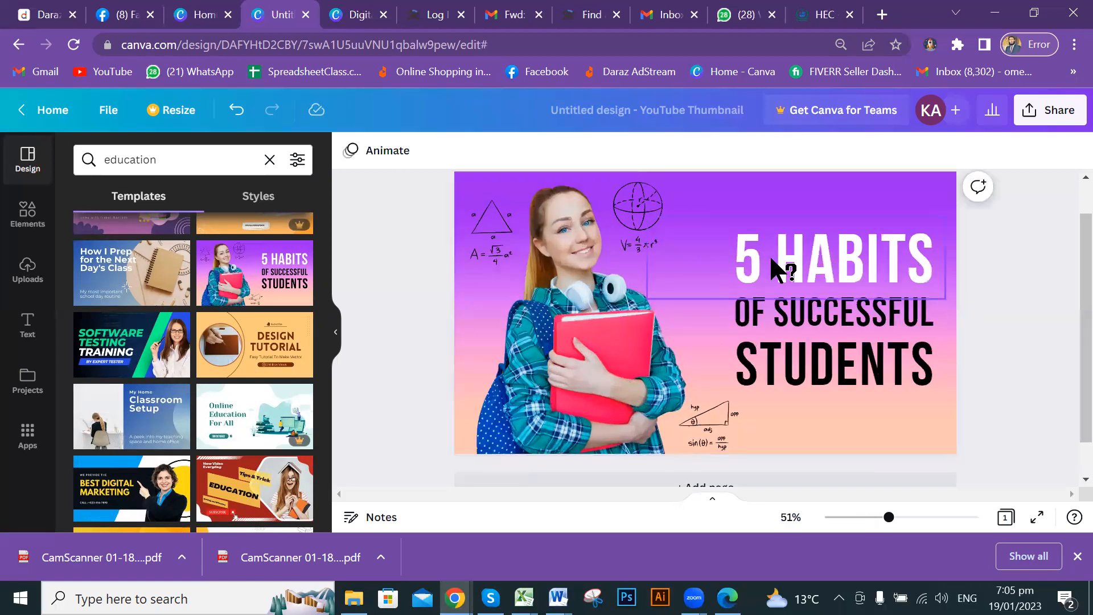
Edit the headline so '5 HABITS' becomes '6 HABITS', then deselect it.
click(777, 268)
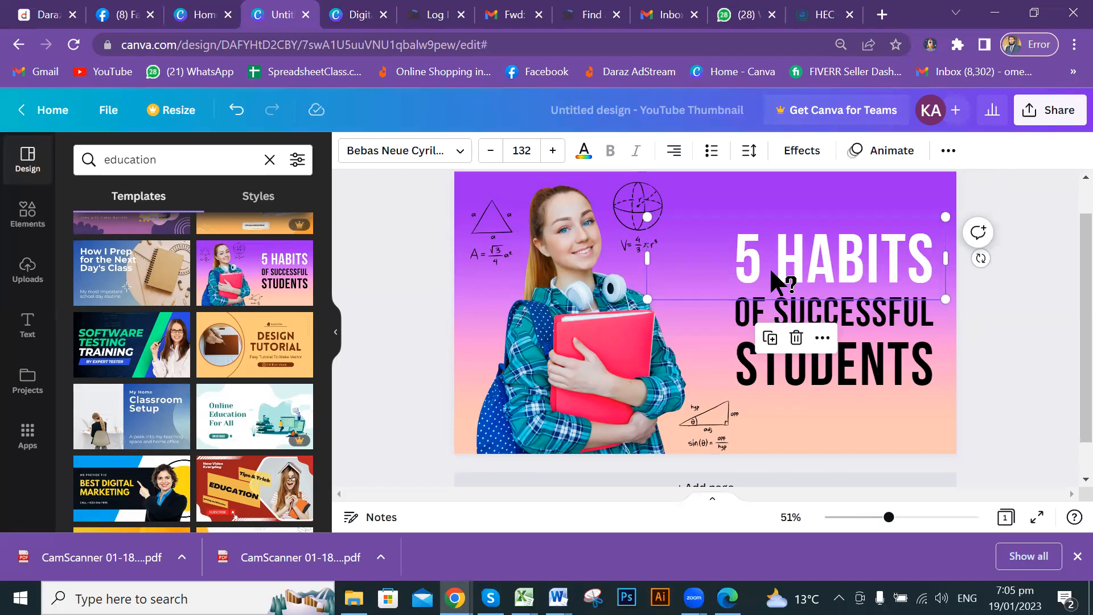
click(761, 269)
click(762, 266)
key(BackSpace)
text(6)
click(1001, 337)
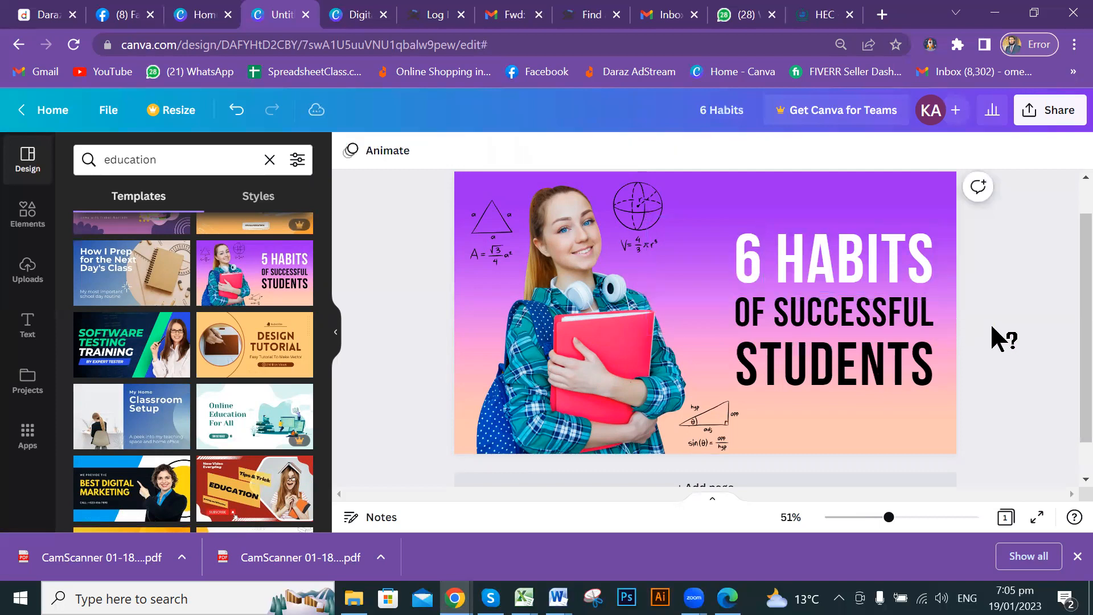
Try repositioning the student photo, then undo the last move with Ctrl+Z and deselect.
drag(566, 305, 546, 280)
drag(566, 337, 579, 342)
click(598, 349)
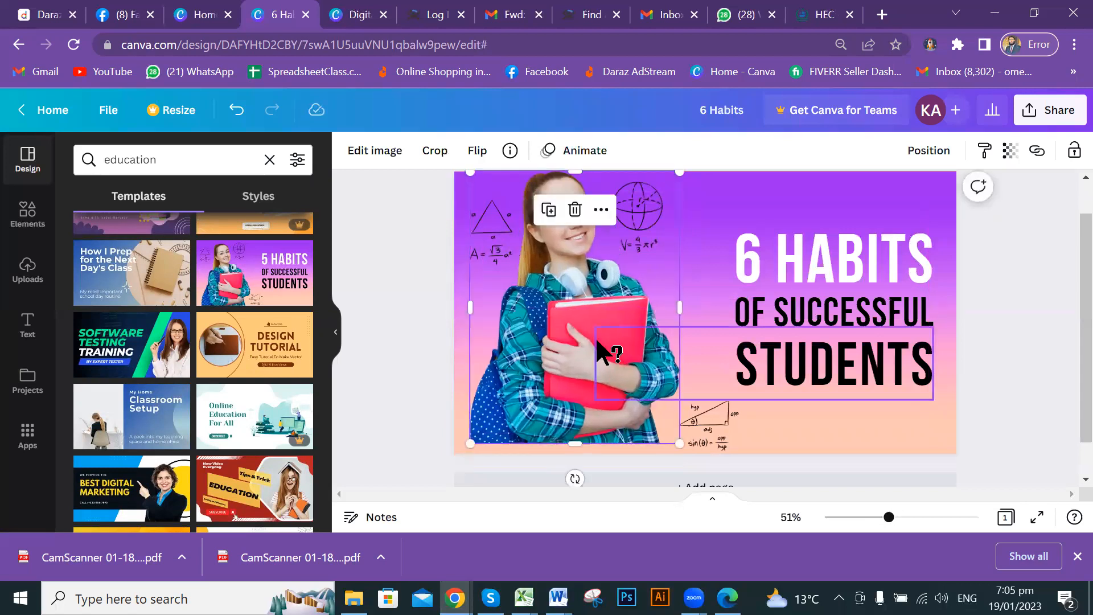
click(534, 345)
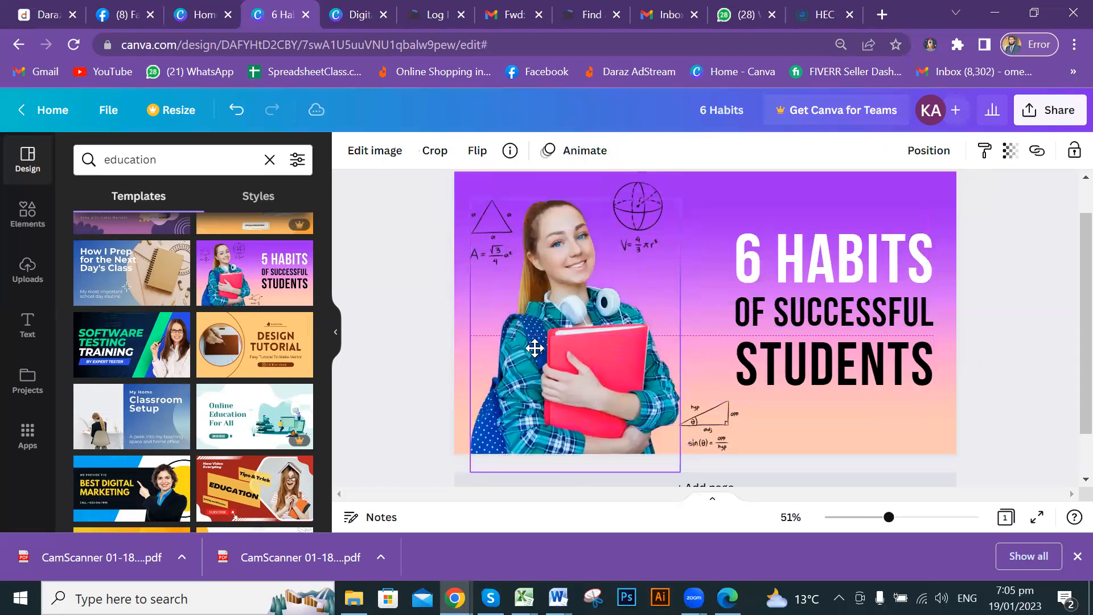
drag(533, 346, 531, 342)
key(ctrl+z)
key(ctrl+z)
key(ctrl+z)
click(1020, 315)
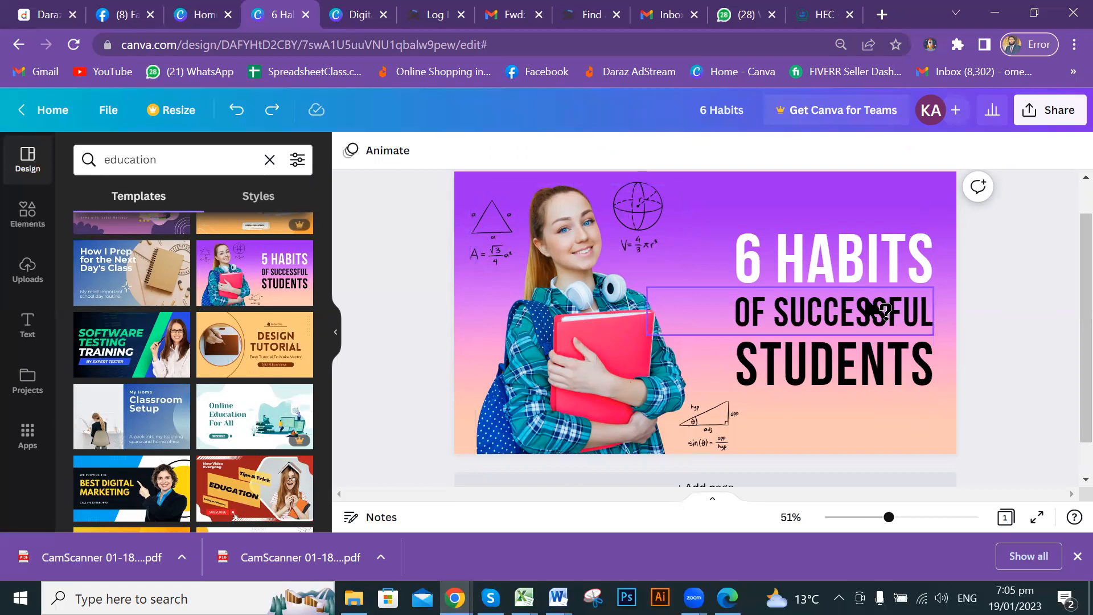
scroll(974, 310, down, 2)
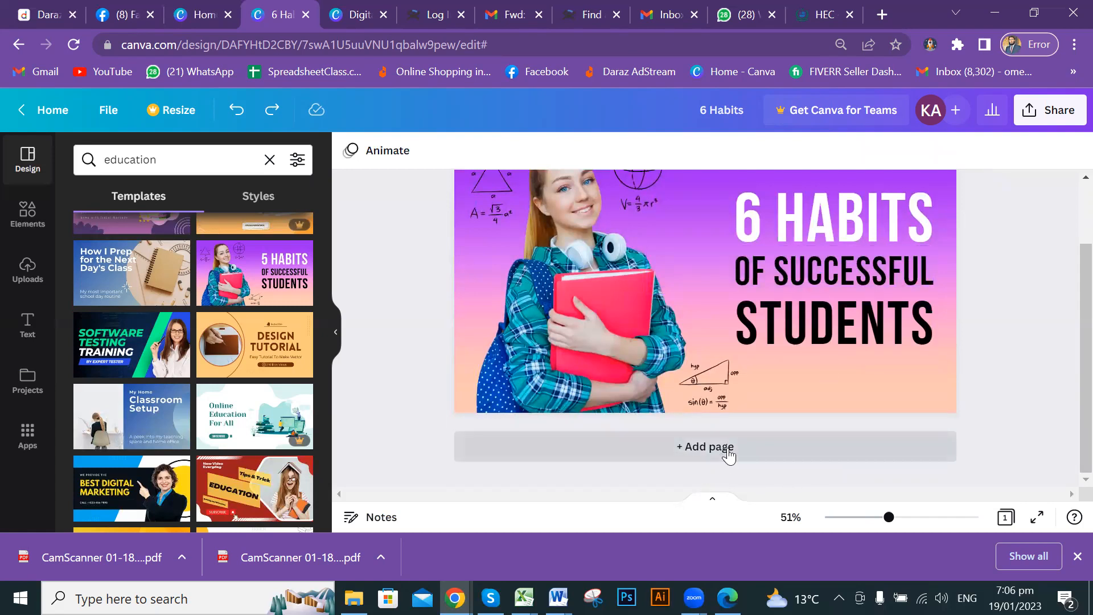
Add a blank Page 2 below the 6 Habits thumbnail and browse the education templates.
click(772, 454)
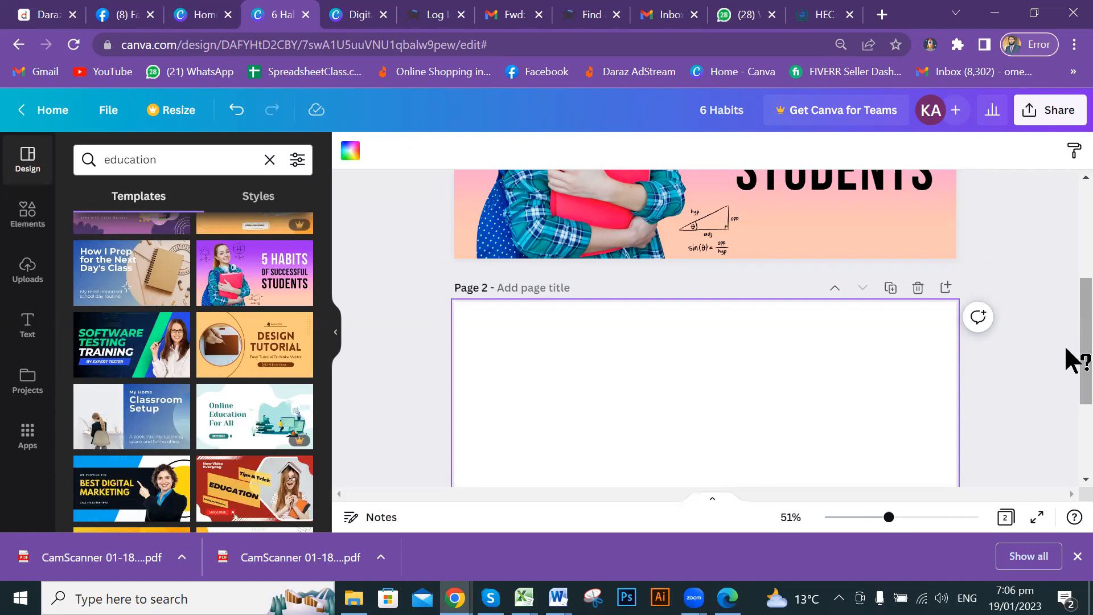
scroll(1069, 285, up, 2)
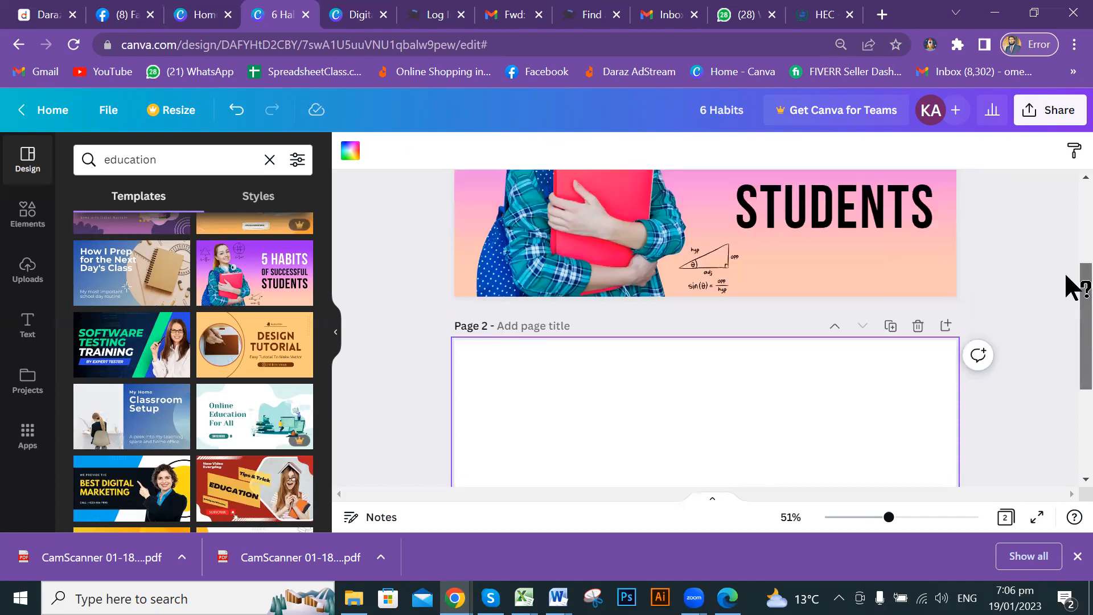
scroll(1069, 279, up, 5)
scroll(1073, 272, down, 1)
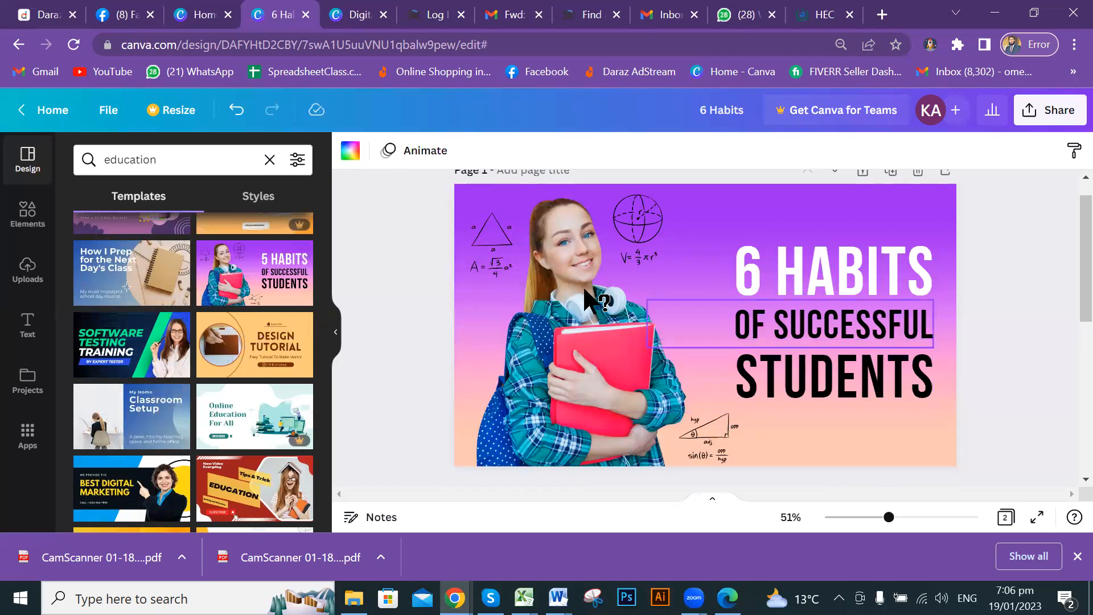
scroll(579, 285, down, 2)
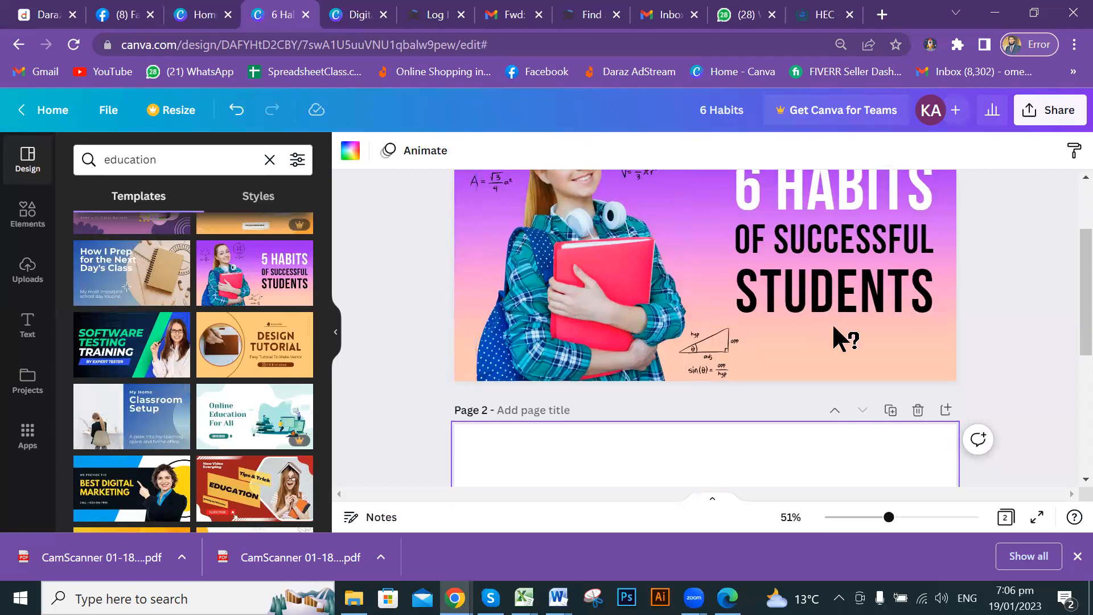
scroll(834, 328, down, 2)
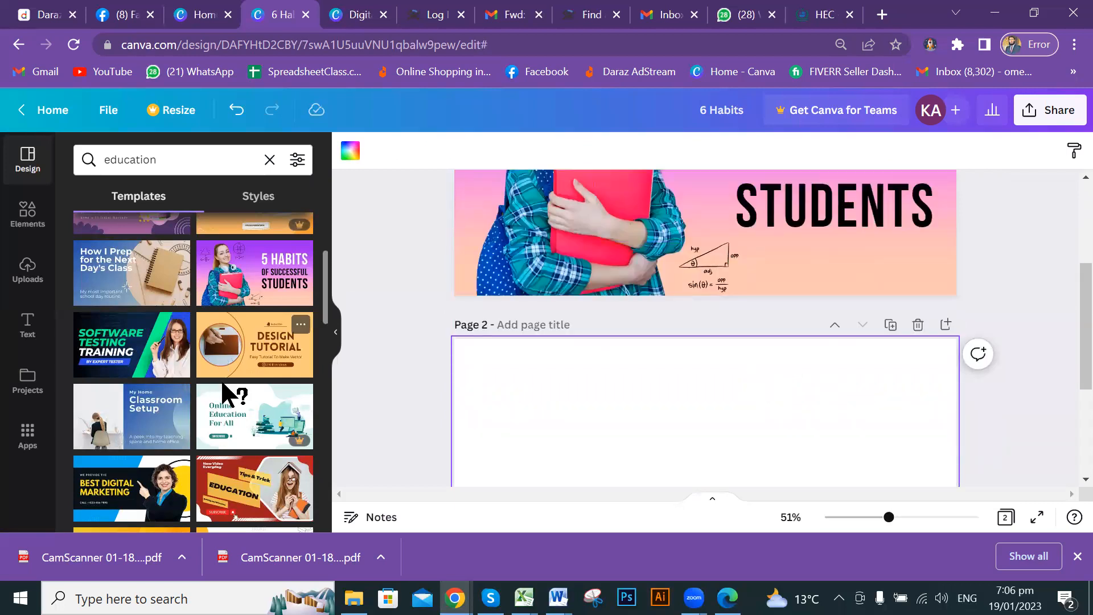
scroll(223, 393, down, 5)
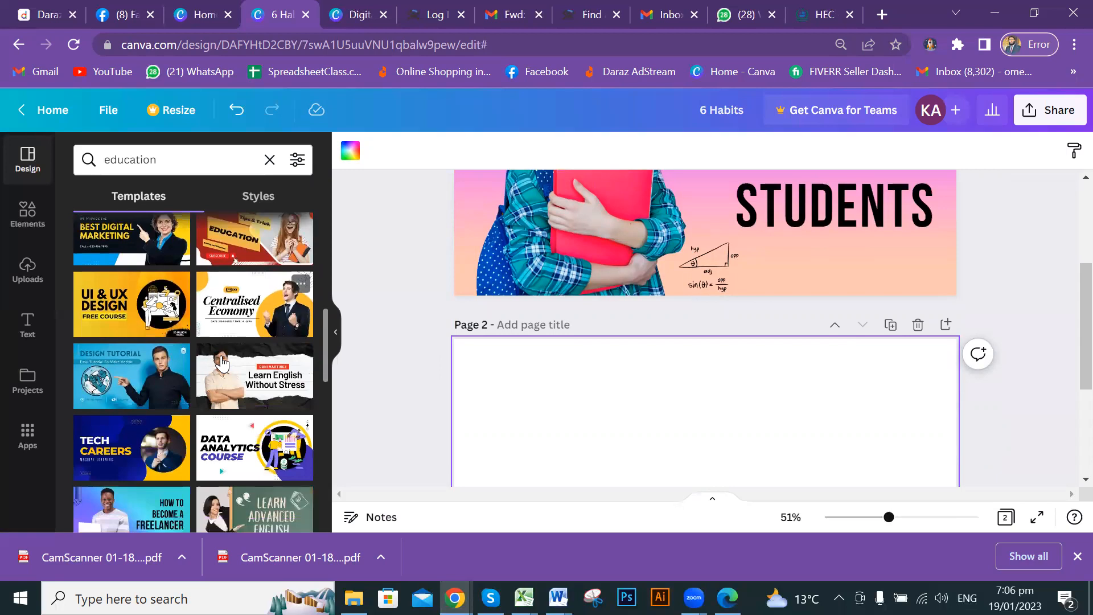
scroll(200, 393, down, 3)
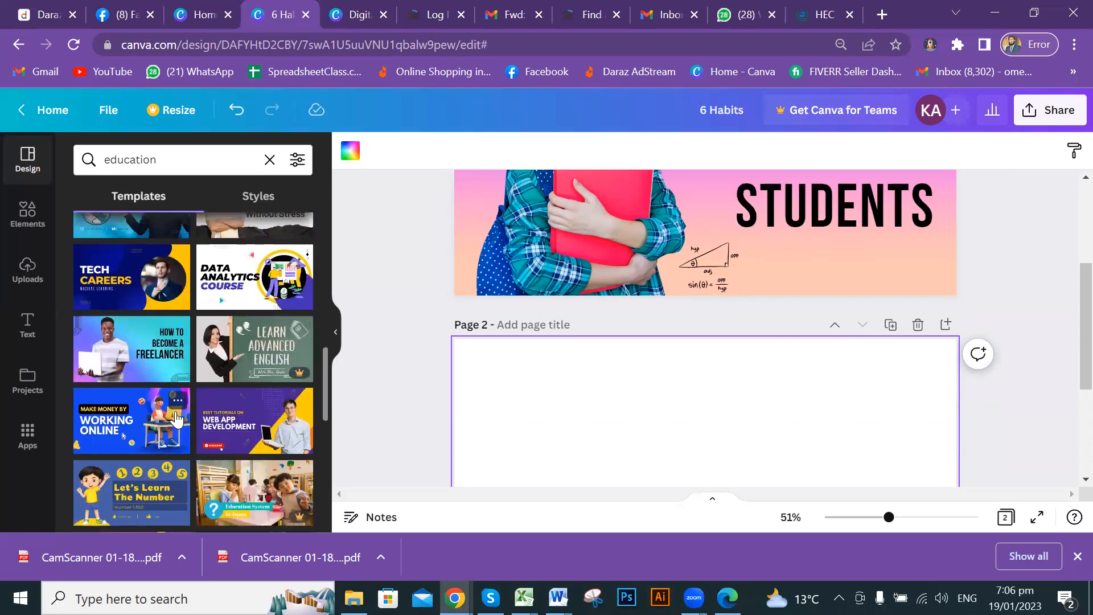
scroll(176, 416, down, 3)
scroll(178, 412, up, 2)
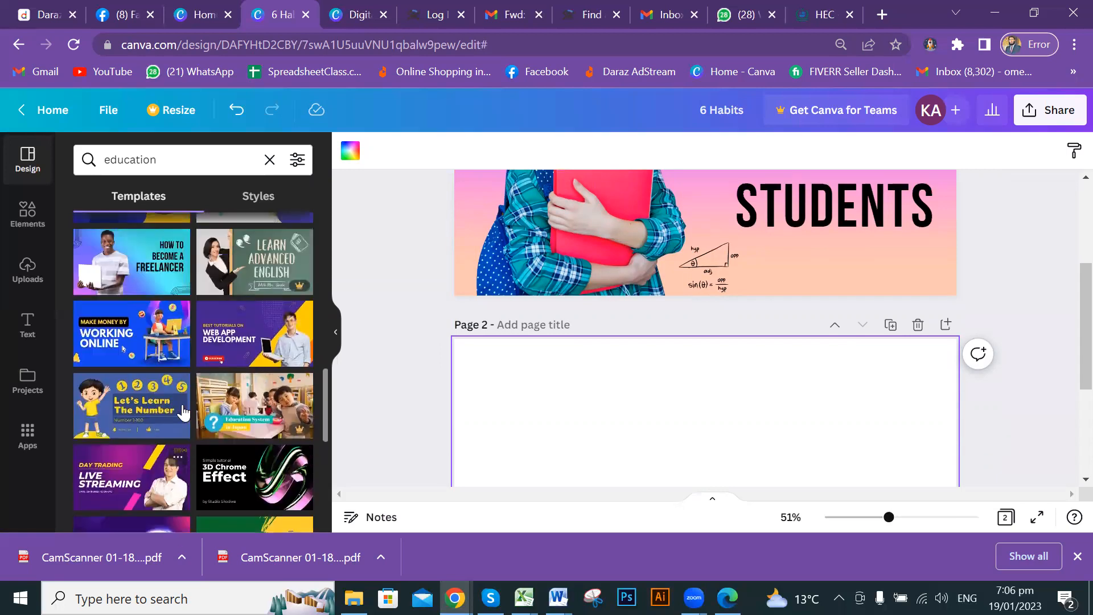
Apply the Web App Development template to page 2 and add a blank page 3.
click(250, 347)
scroll(764, 416, down, 3)
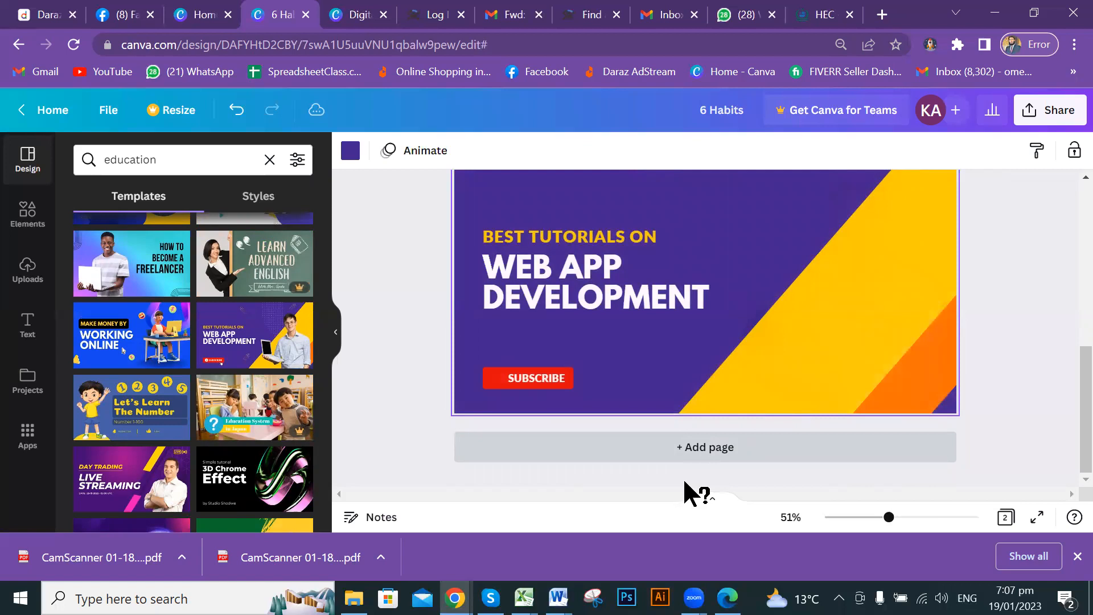
click(701, 447)
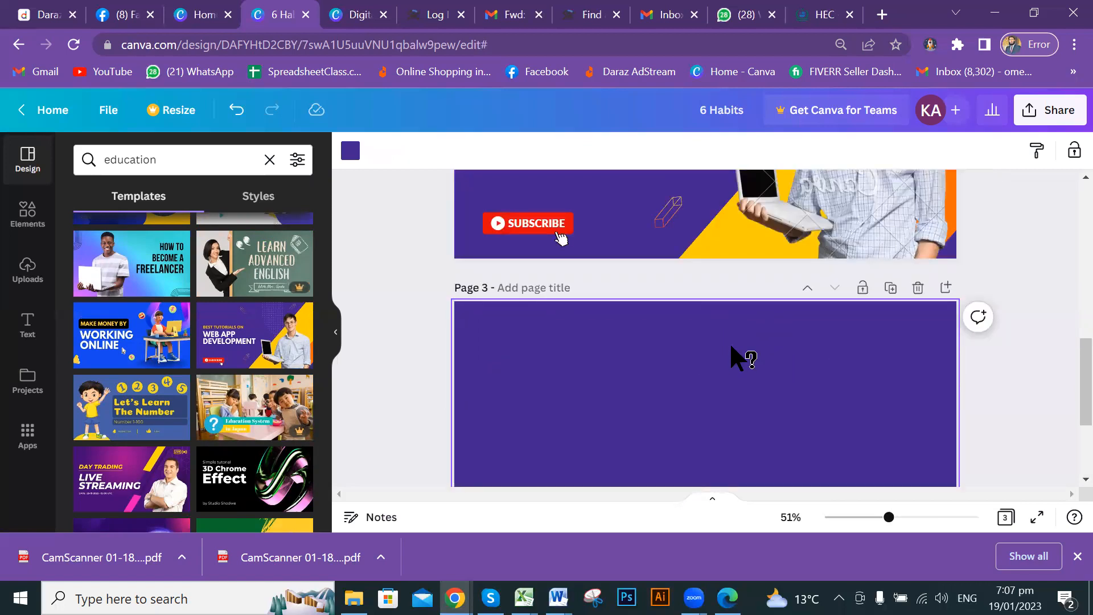
scroll(728, 369, up, 3)
scroll(732, 273, up, 3)
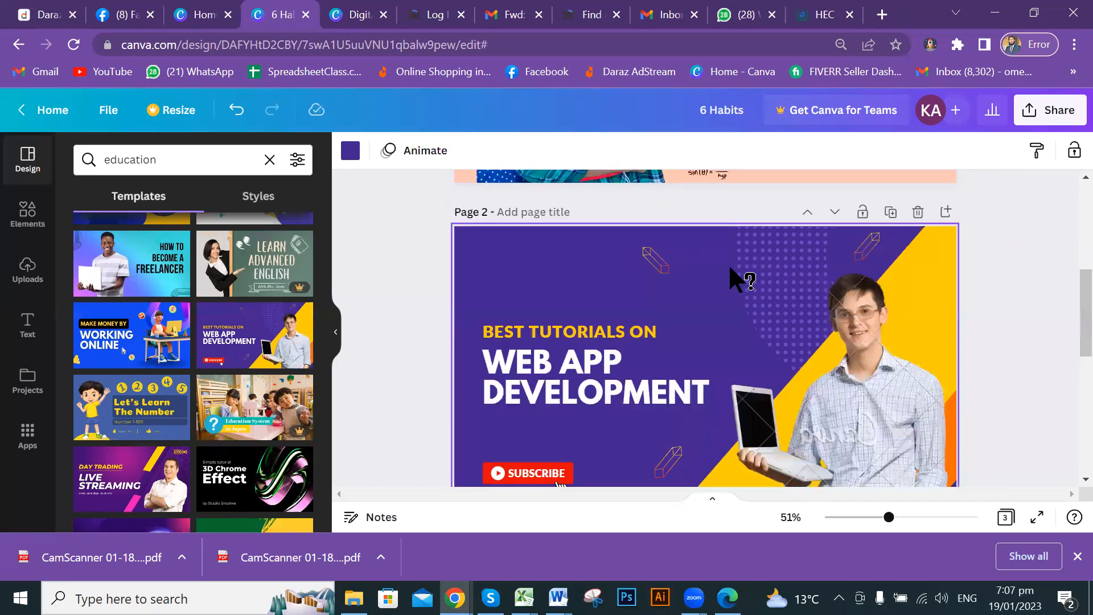
scroll(747, 373, down, 2)
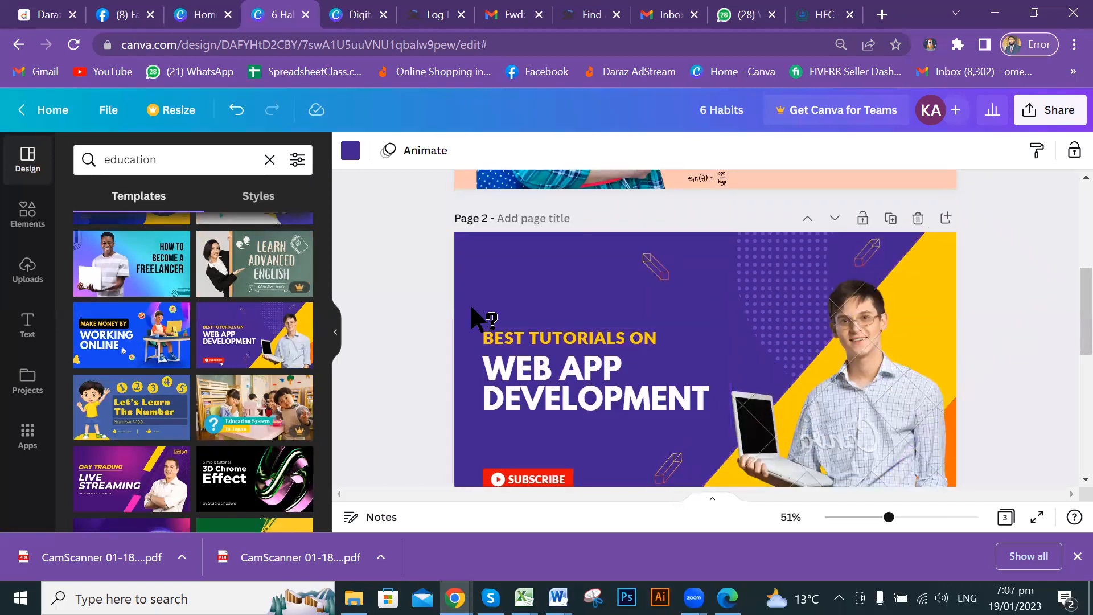
scroll(678, 350, down, 2)
scroll(673, 318, down, 4)
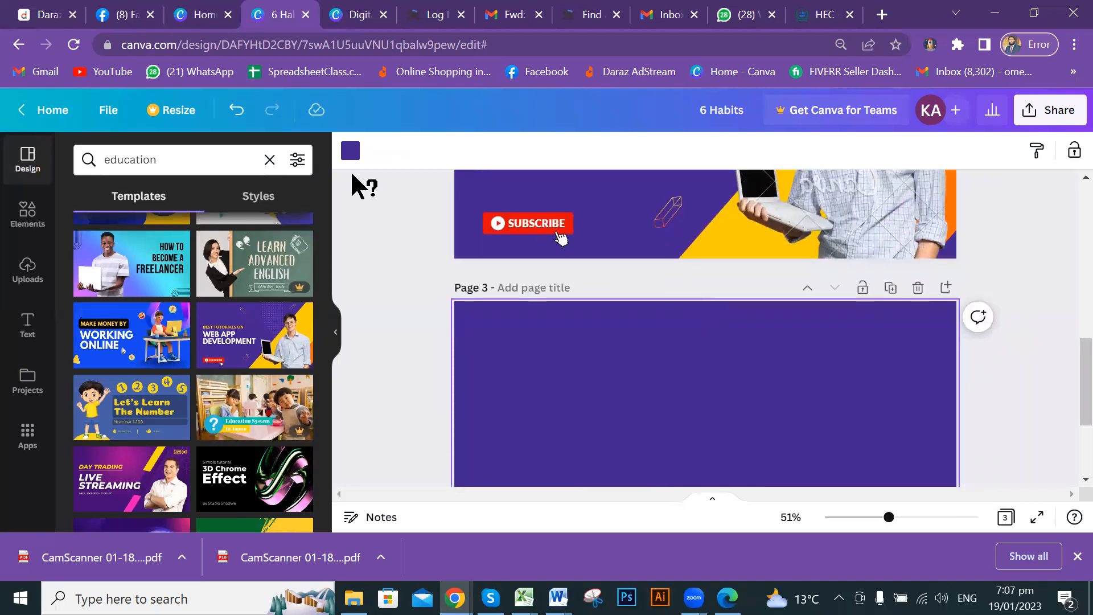
Turn page 3's background white, then apply the Software Testing Training template to it.
click(351, 150)
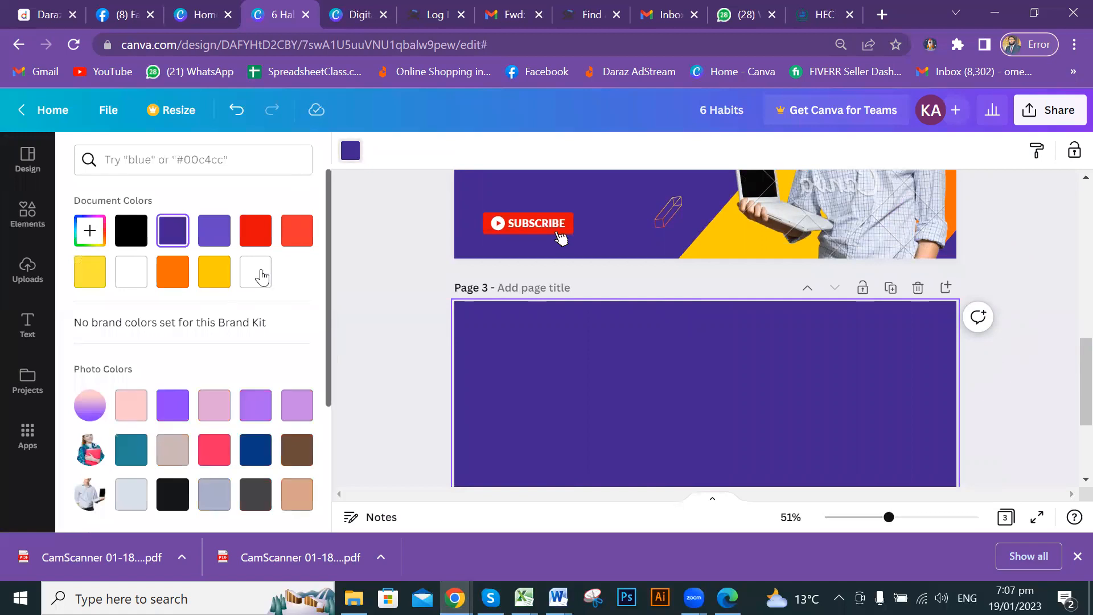
click(261, 276)
click(425, 350)
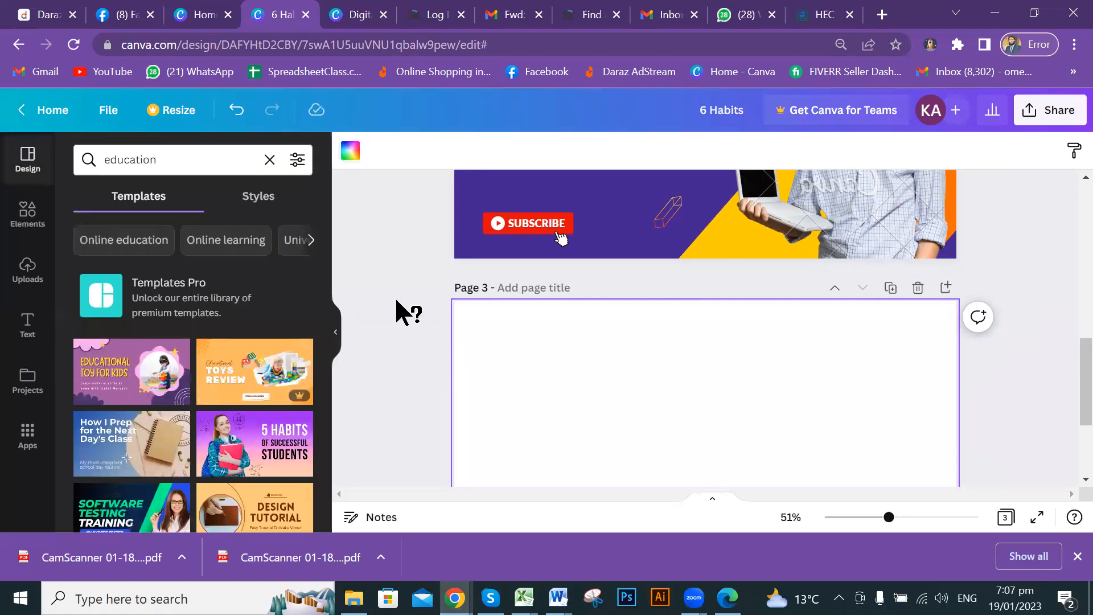
scroll(246, 346, down, 2)
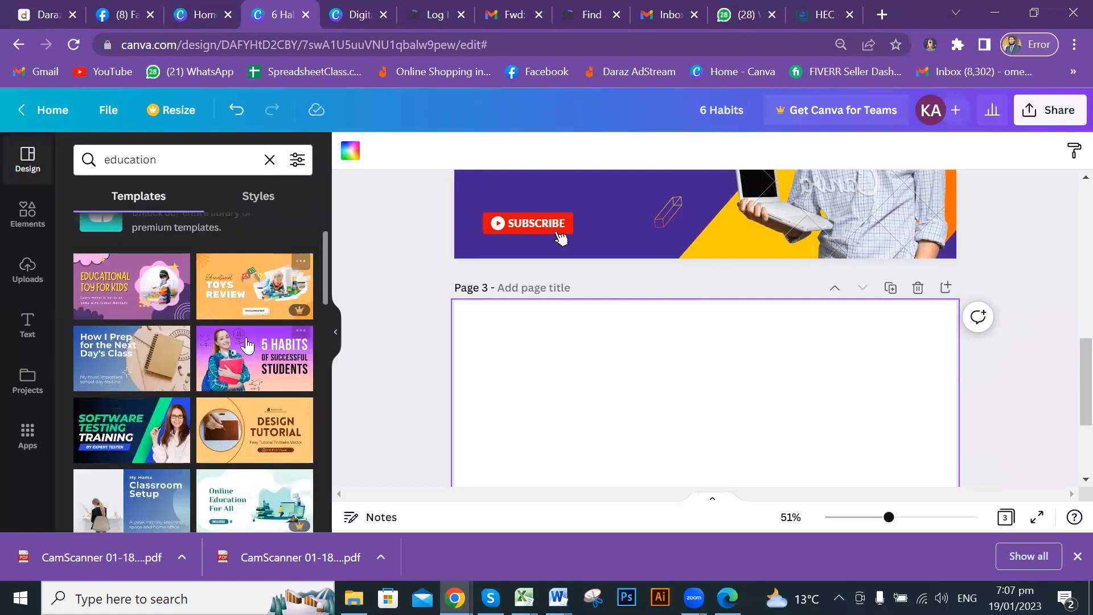
scroll(247, 345, down, 2)
click(126, 358)
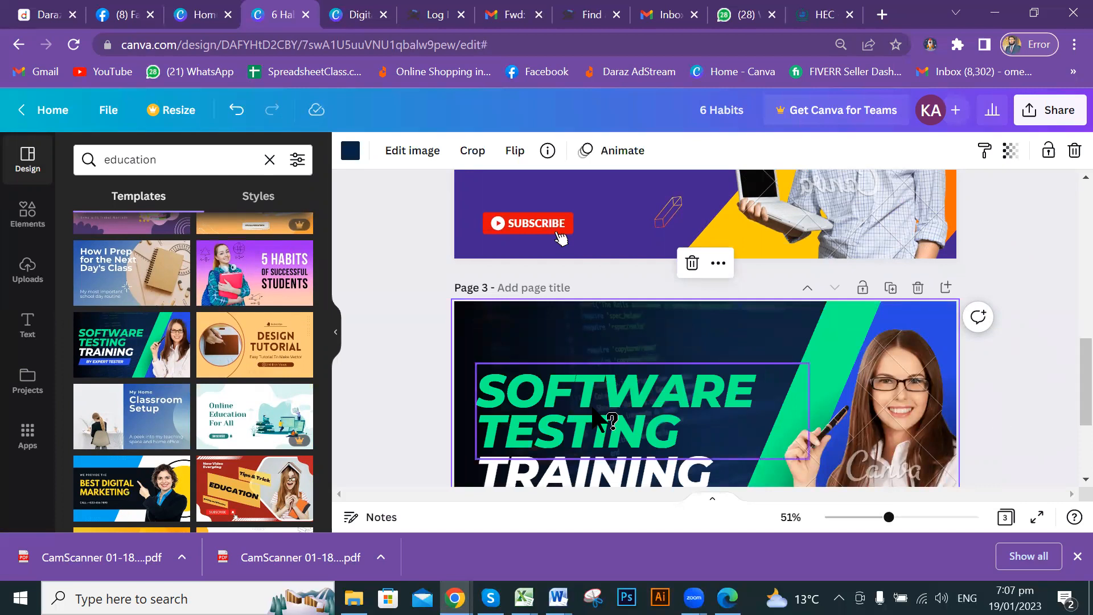
scroll(652, 404, down, 1)
scroll(680, 385, down, 2)
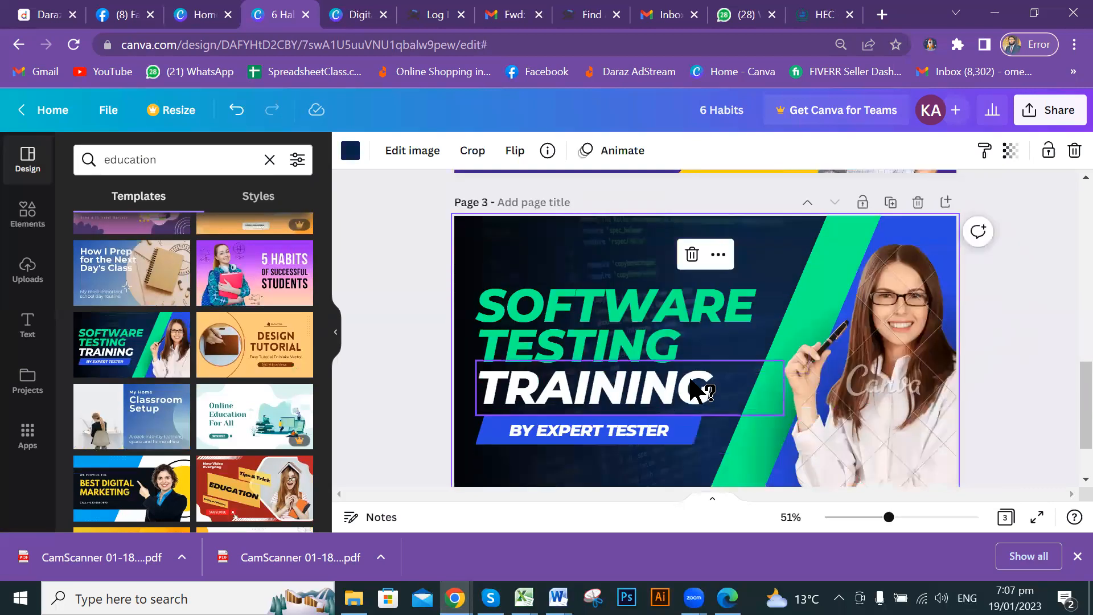
scroll(697, 389, up, 5)
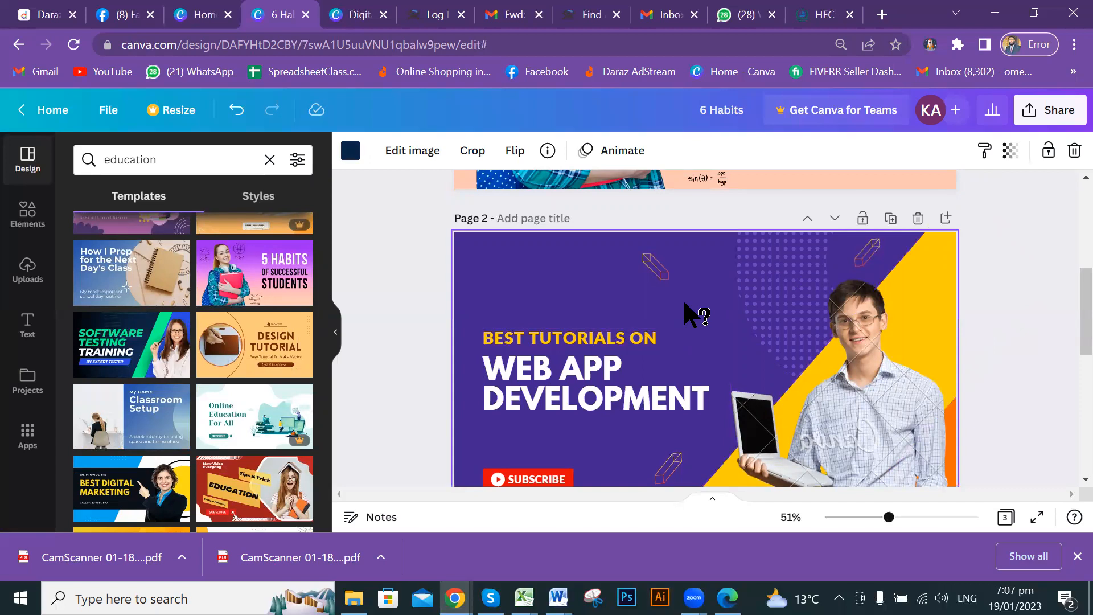
On page 2, lower the prism graphic and boy photo, and move WEB APP DEVELOPMENT above BEST TUTORIALS ON.
click(659, 275)
mouse_move(655, 264)
mouse_down()
mouse_move(666, 283)
mouse_move(657, 285)
mouse_move(656, 271)
mouse_up()
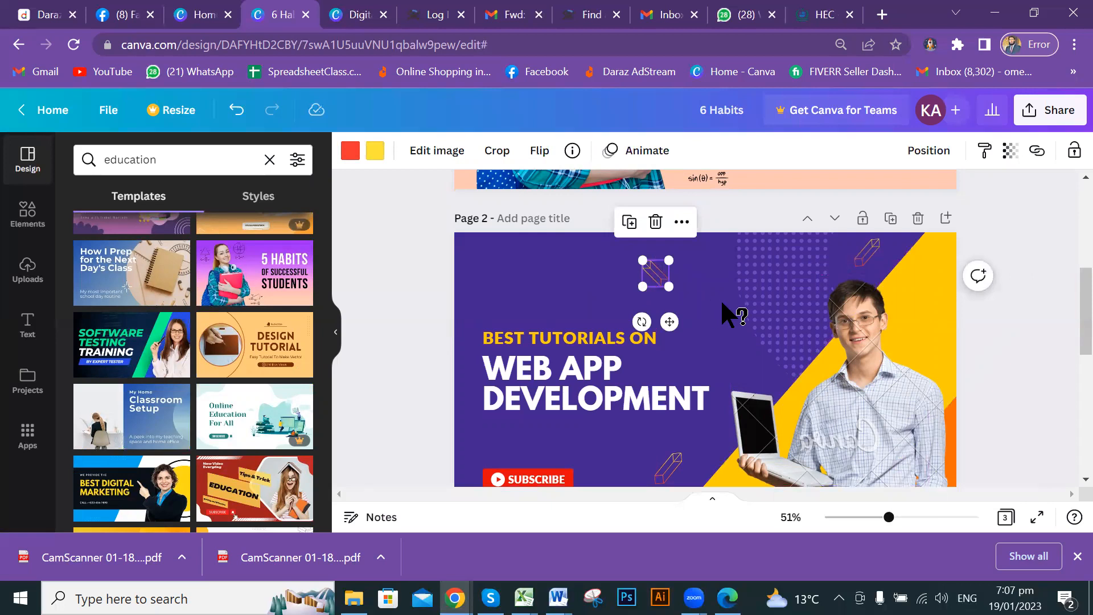
scroll(729, 319, up, 2)
drag(623, 415, 796, 367)
drag(712, 450, 700, 371)
scroll(722, 391, up, 4)
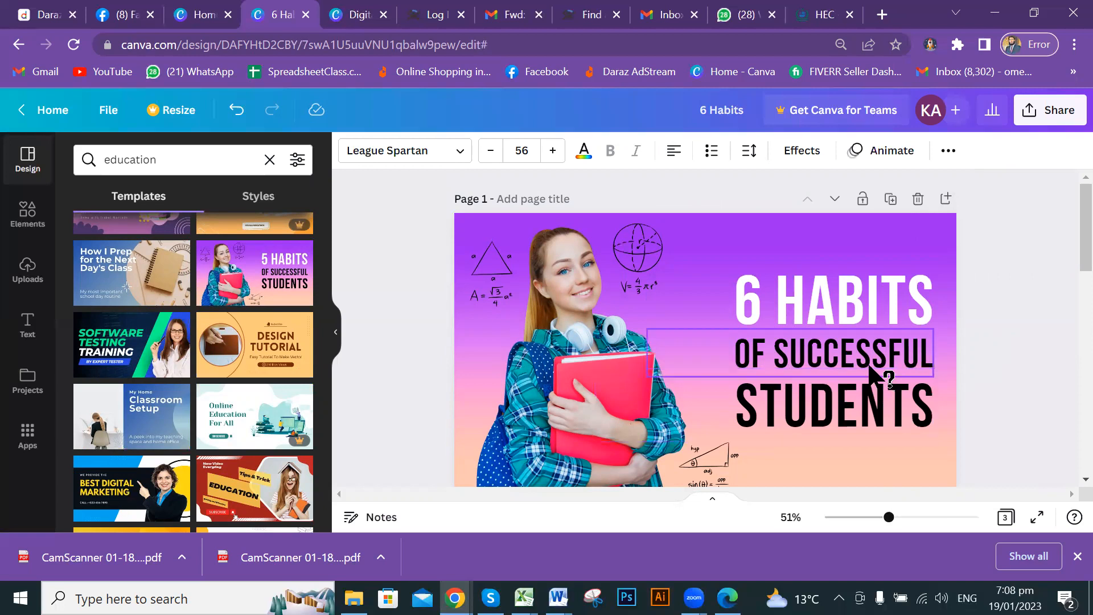
click(1020, 314)
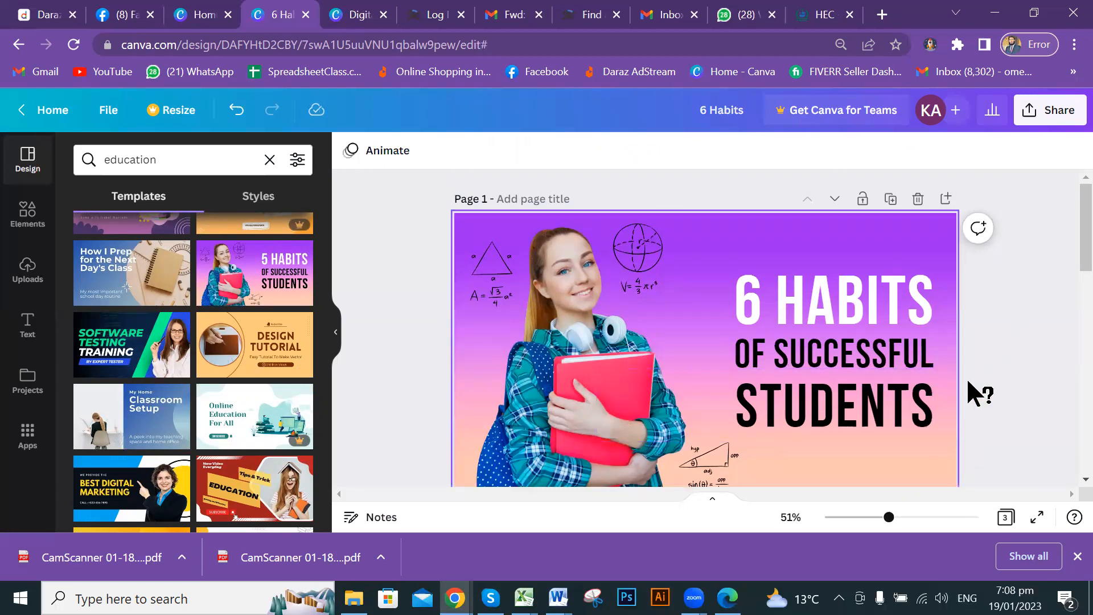
scroll(970, 382, down, 5)
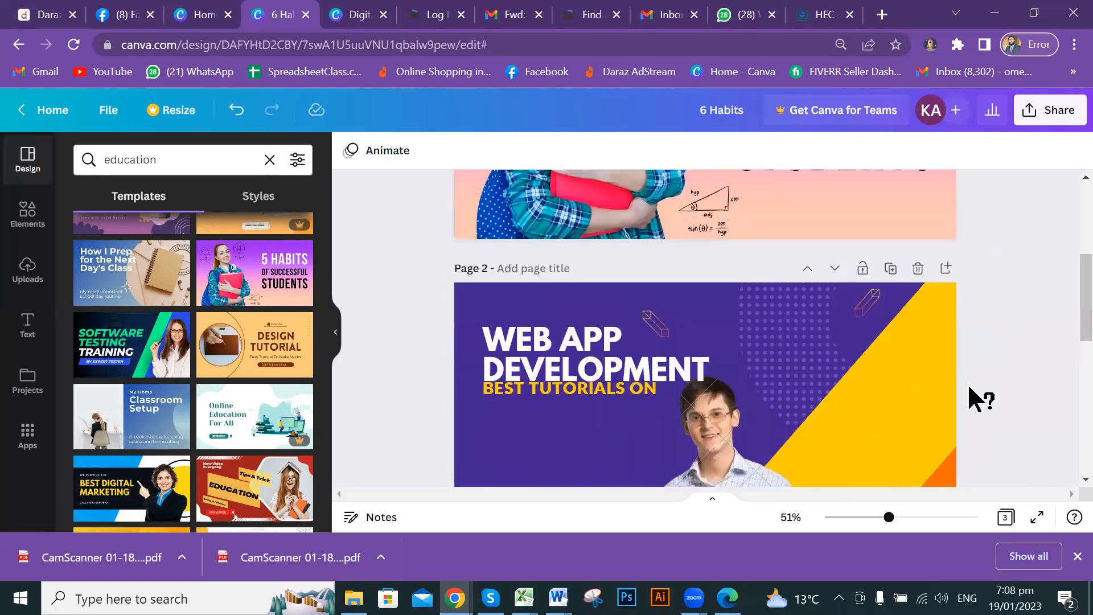
Drag page 2's yellow diagonal band up-left over page 1's top-right corner.
drag(874, 419, 906, 244)
scroll(1025, 419, up, 2)
scroll(967, 391, up, 3)
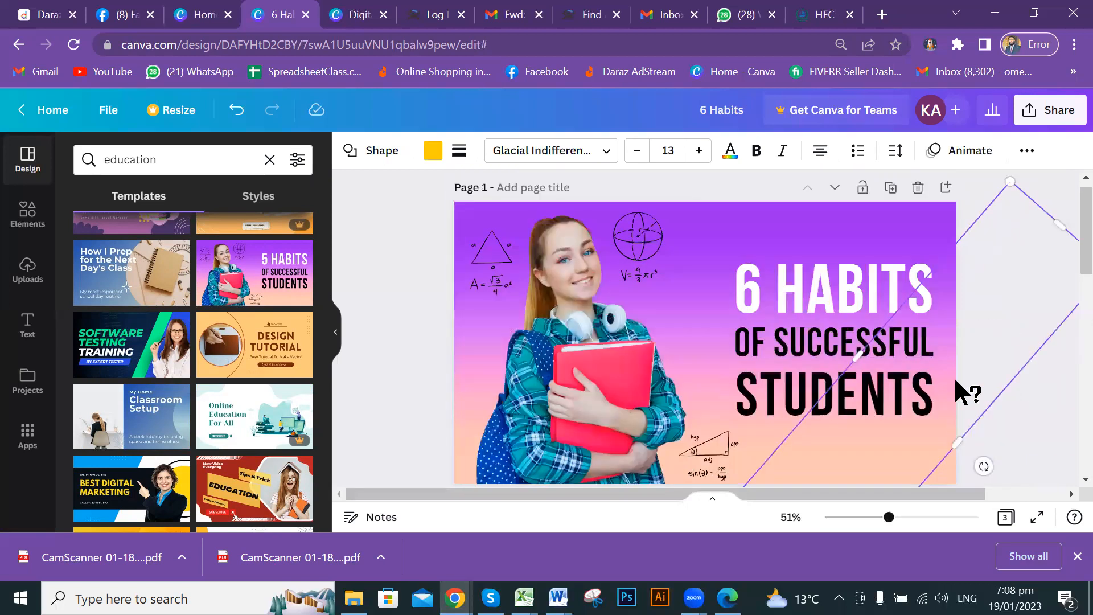
drag(1002, 332, 959, 312)
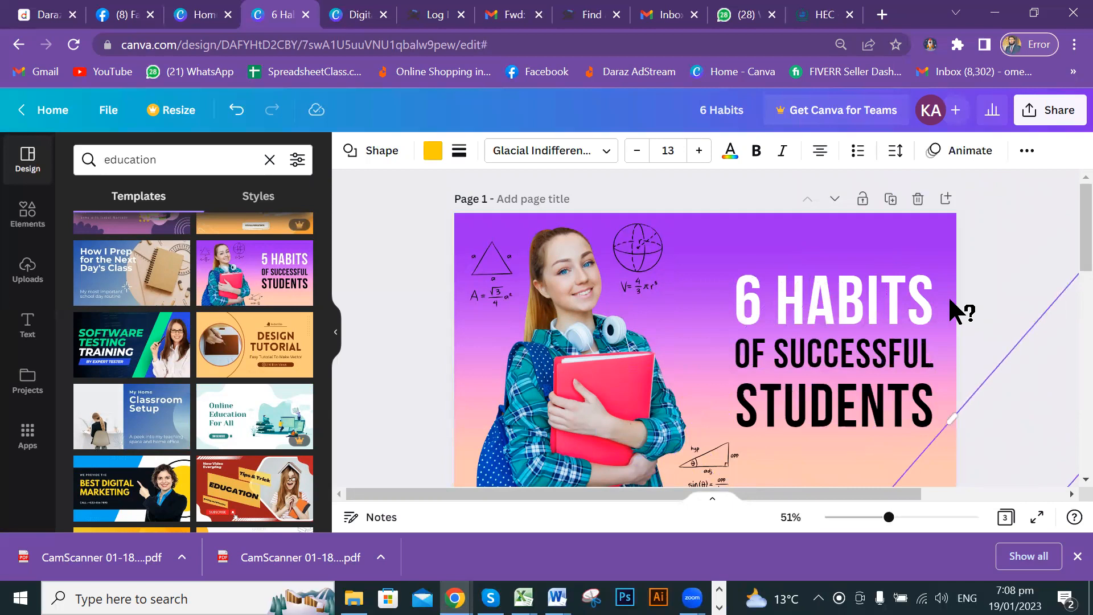
scroll(968, 331, down, 2)
mouse_move(975, 380)
mouse_down()
mouse_move(942, 359)
mouse_move(960, 370)
mouse_up()
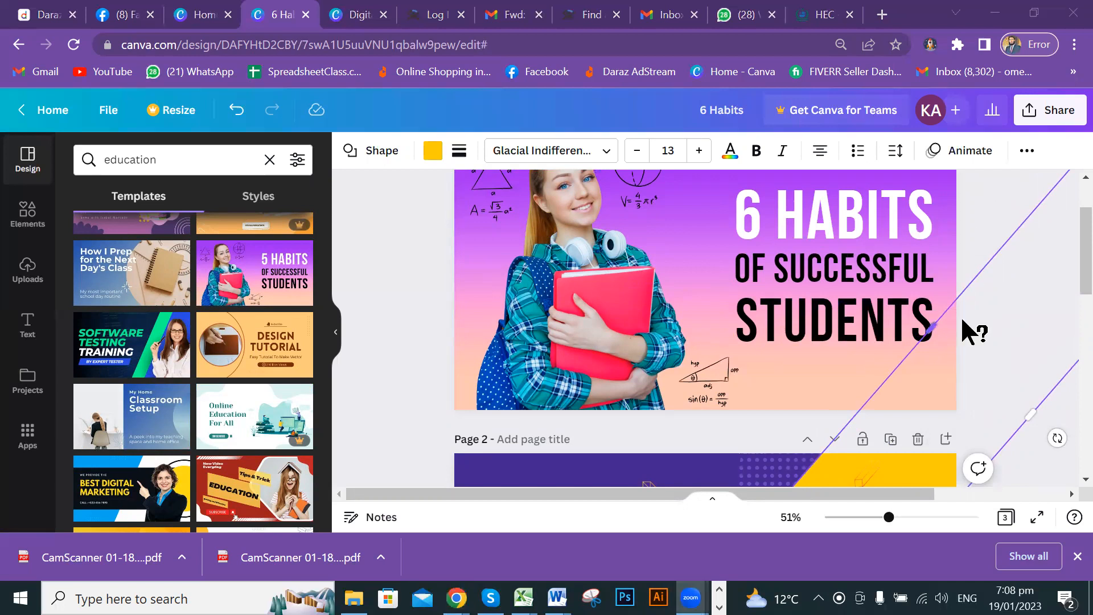
Bring the yellow band forward one layer using Position > Forward.
click(1025, 152)
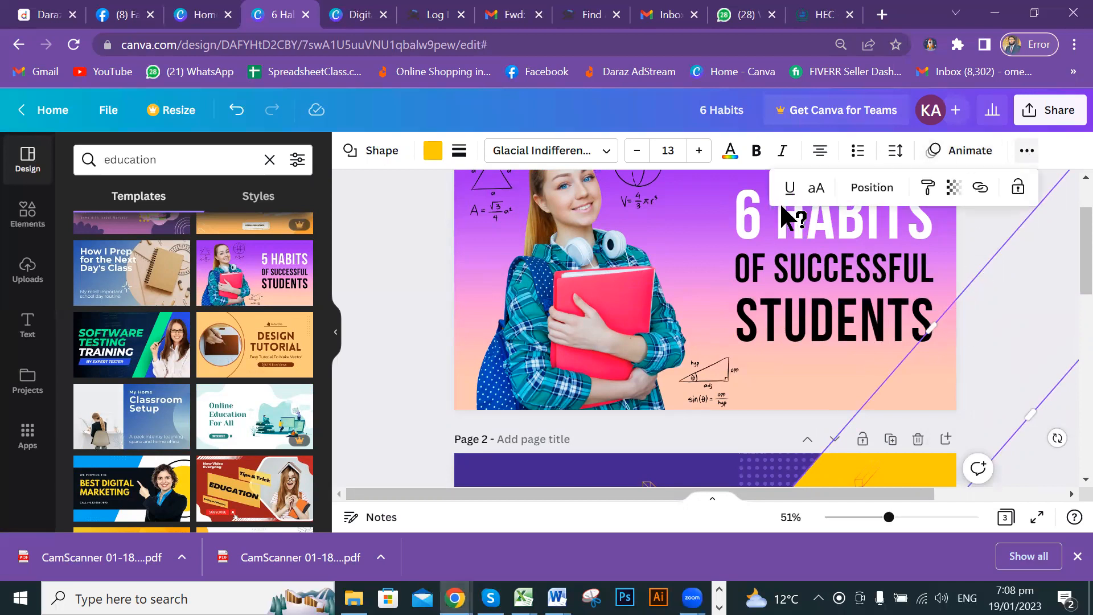
click(871, 188)
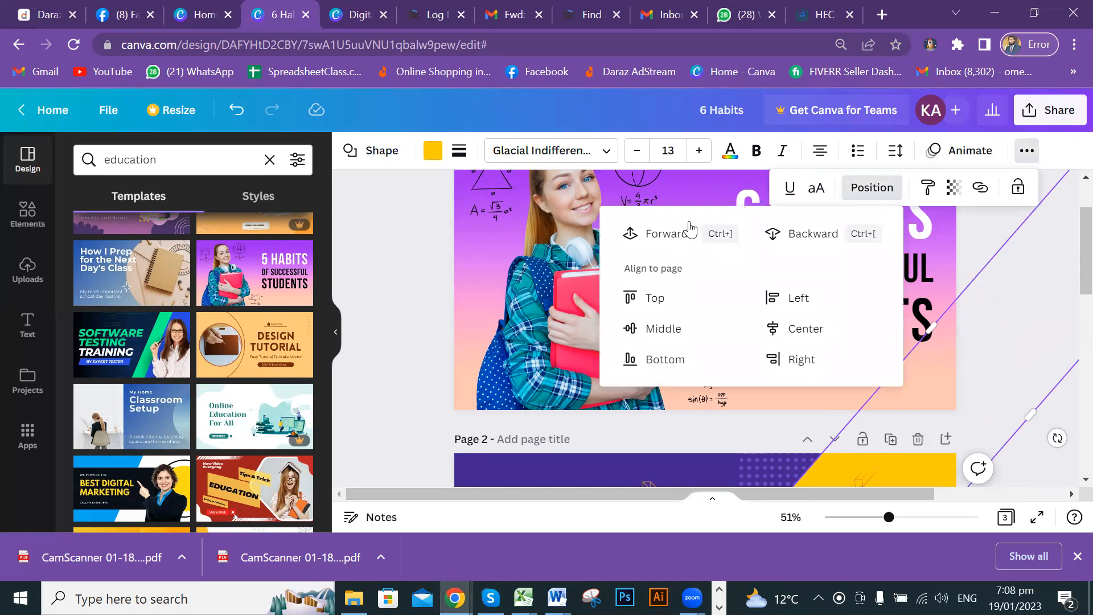
click(659, 232)
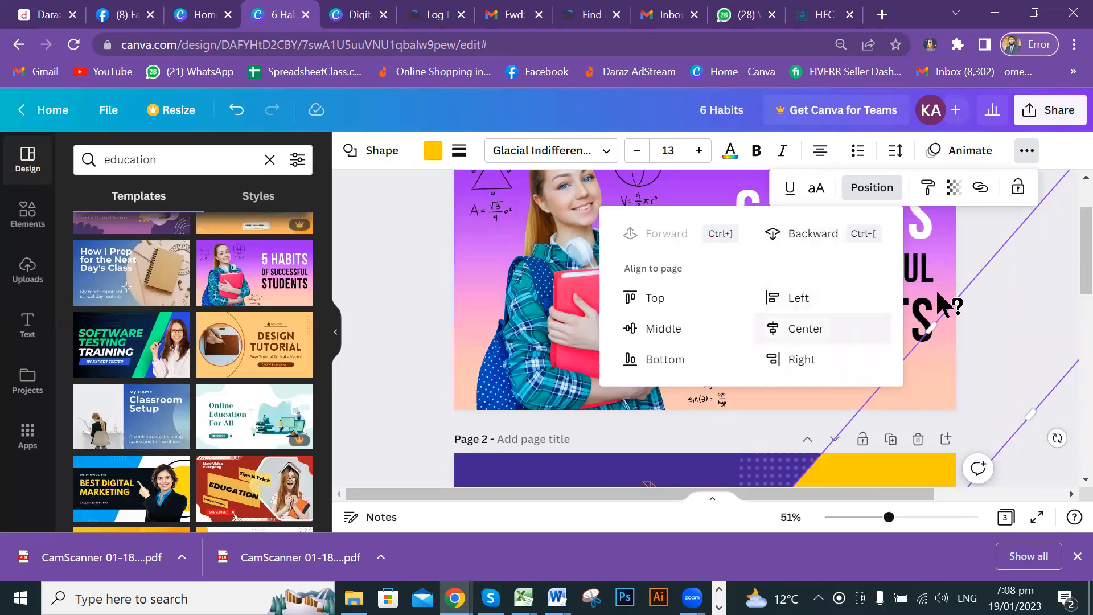
click(979, 241)
Stretch the band's end up onto page 1's edge, then undo that change.
scroll(860, 399, down, 3)
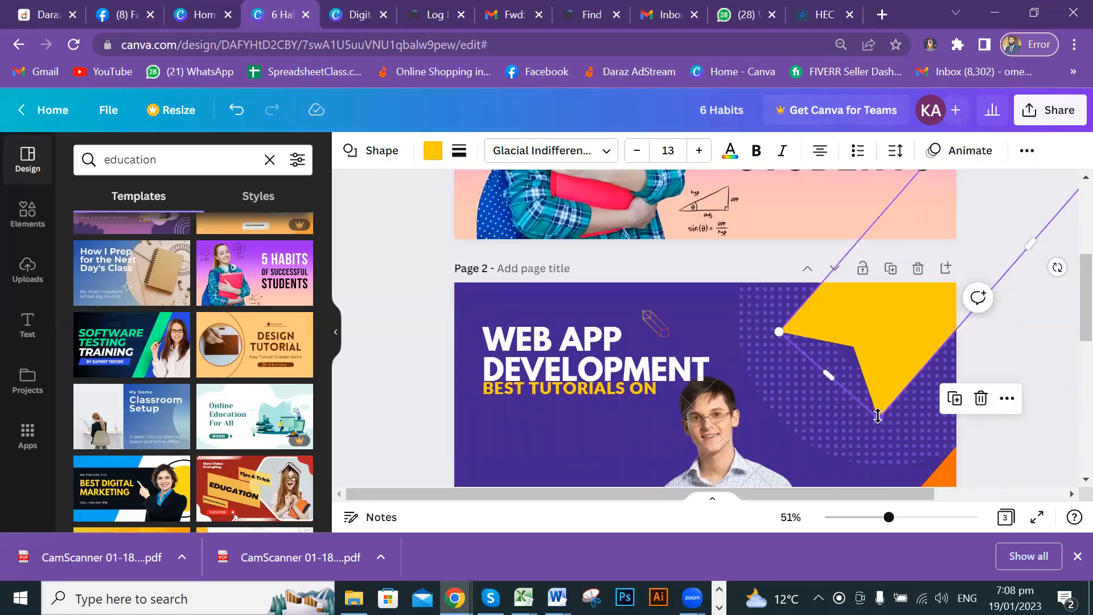
drag(889, 377, 951, 236)
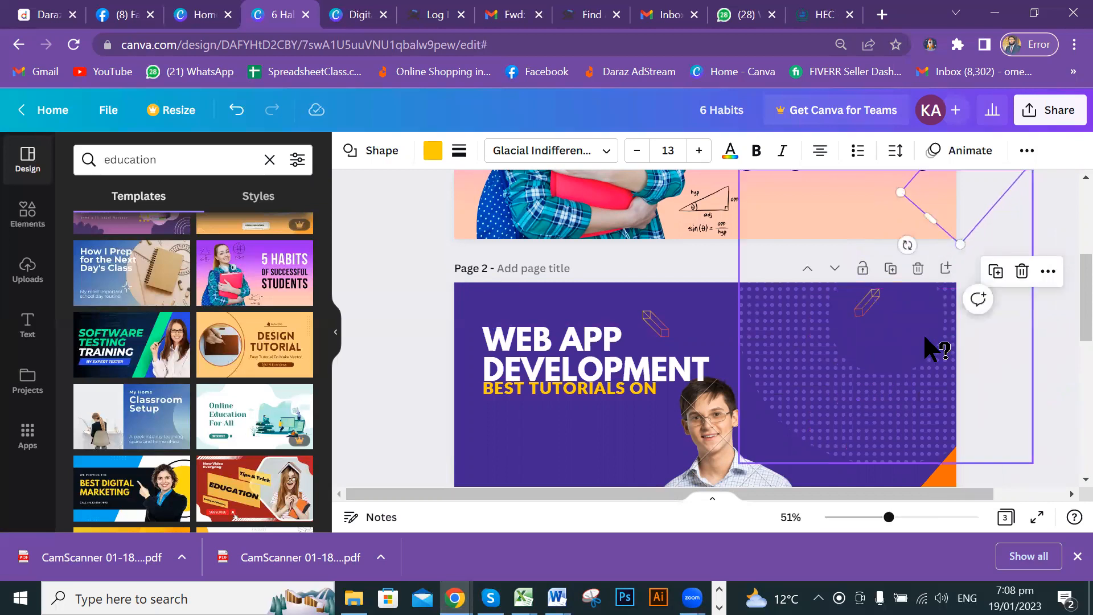
scroll(930, 349, up, 3)
click(1005, 317)
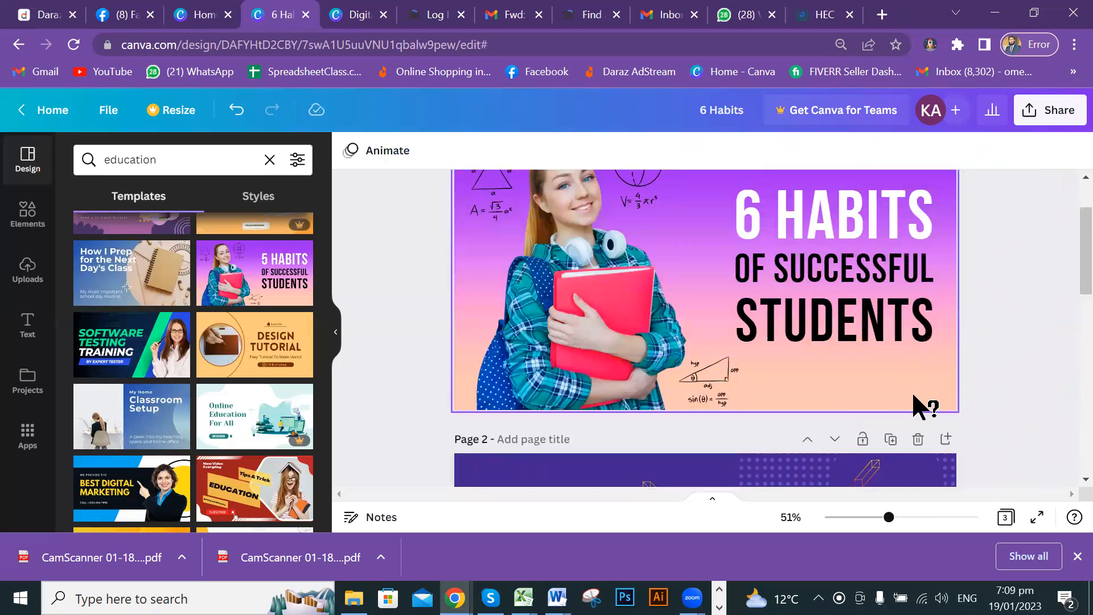
scroll(960, 381, down, 3)
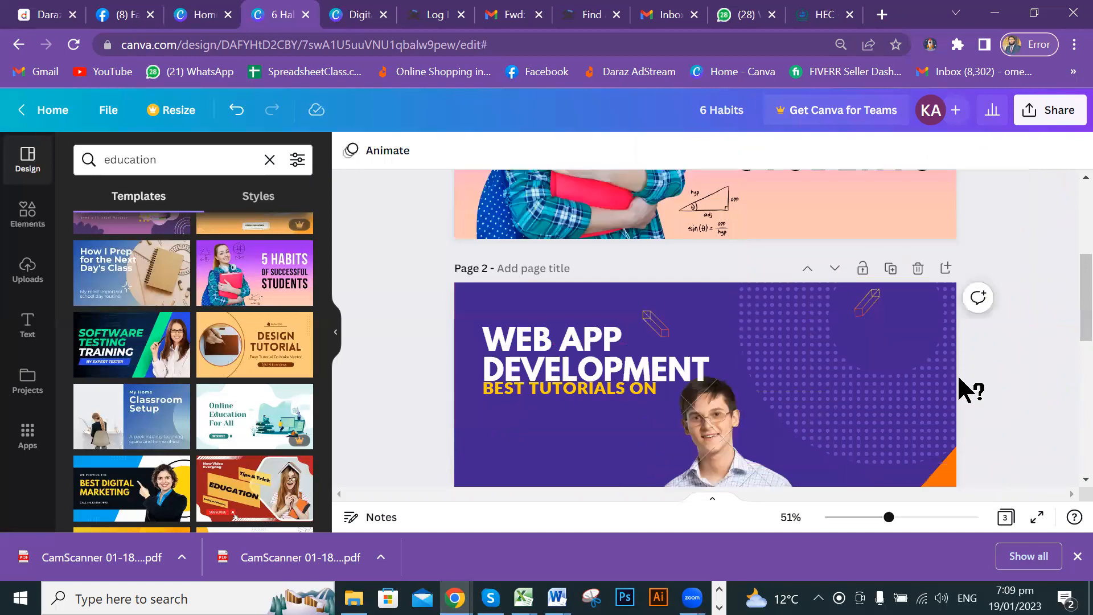
key(ctrl+z)
scroll(962, 379, up, 3)
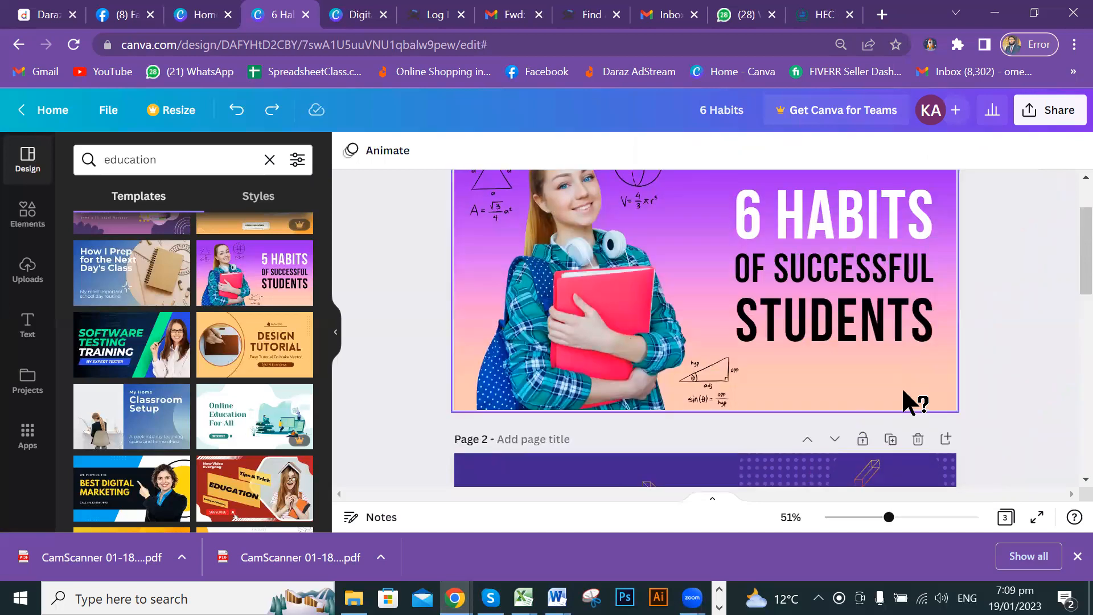
click(841, 380)
Move the yellow shape onto page 1, then off into the right margin beside it.
drag(884, 452, 645, 293)
drag(805, 370, 805, 371)
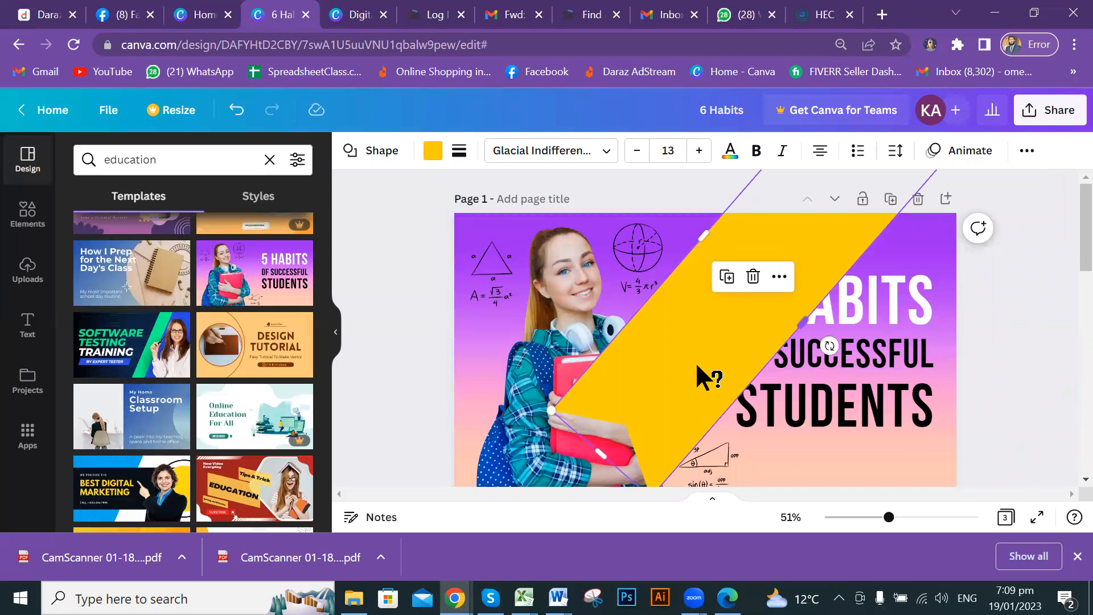
drag(785, 345, 945, 387)
scroll(968, 370, down, 2)
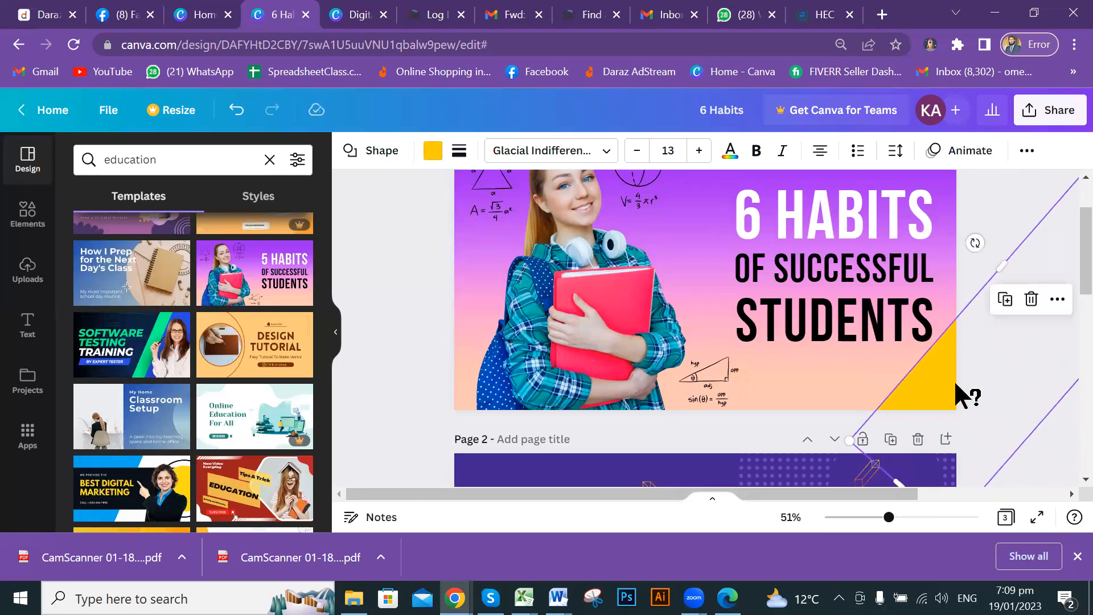
scroll(692, 379, down, 2)
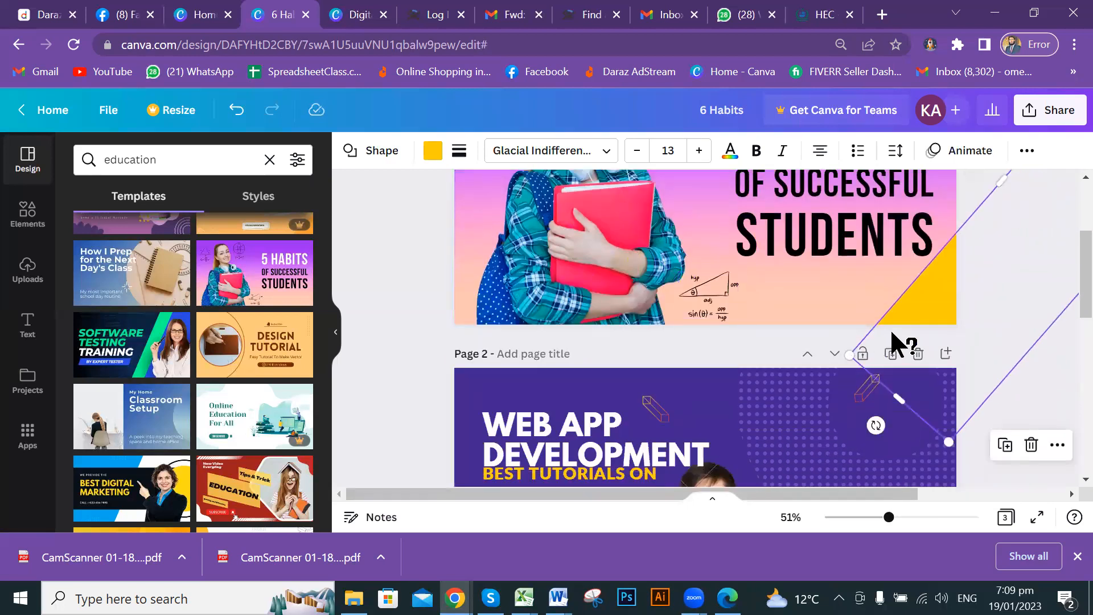
drag(946, 310, 1051, 270)
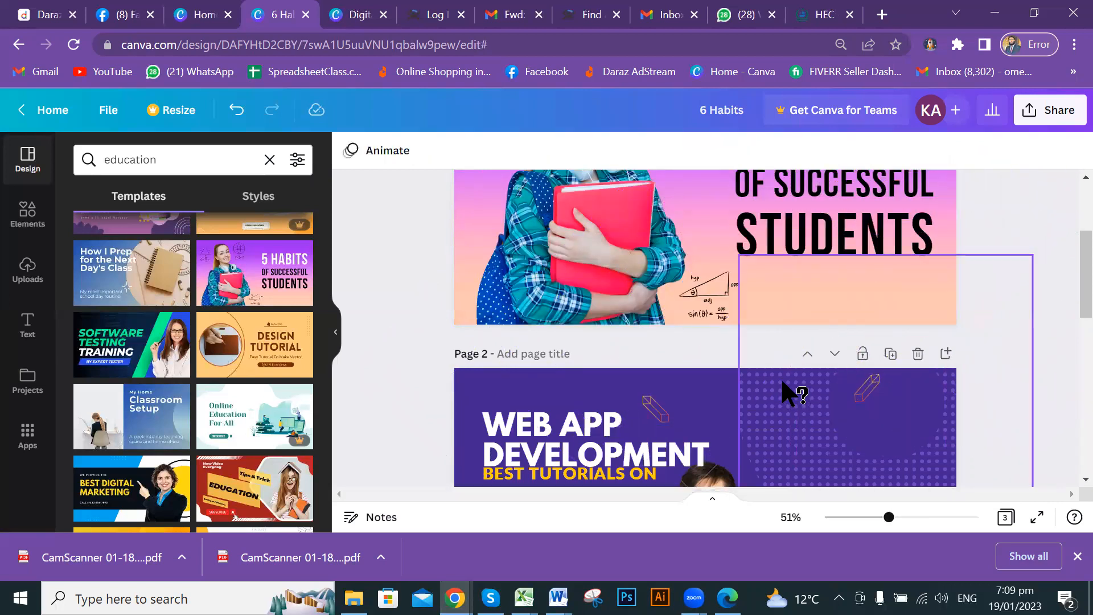
Move the dotted pattern image behind page 1's title.
scroll(795, 382, down, 4)
scroll(797, 376, up, 3)
click(784, 225)
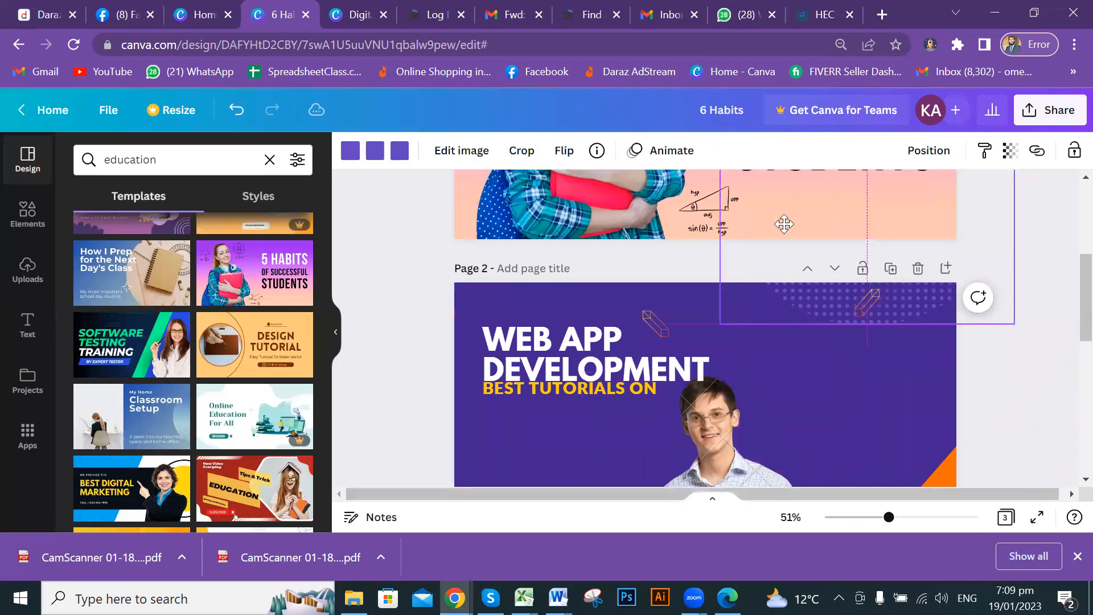
scroll(844, 377, up, 4)
scroll(854, 353, up, 2)
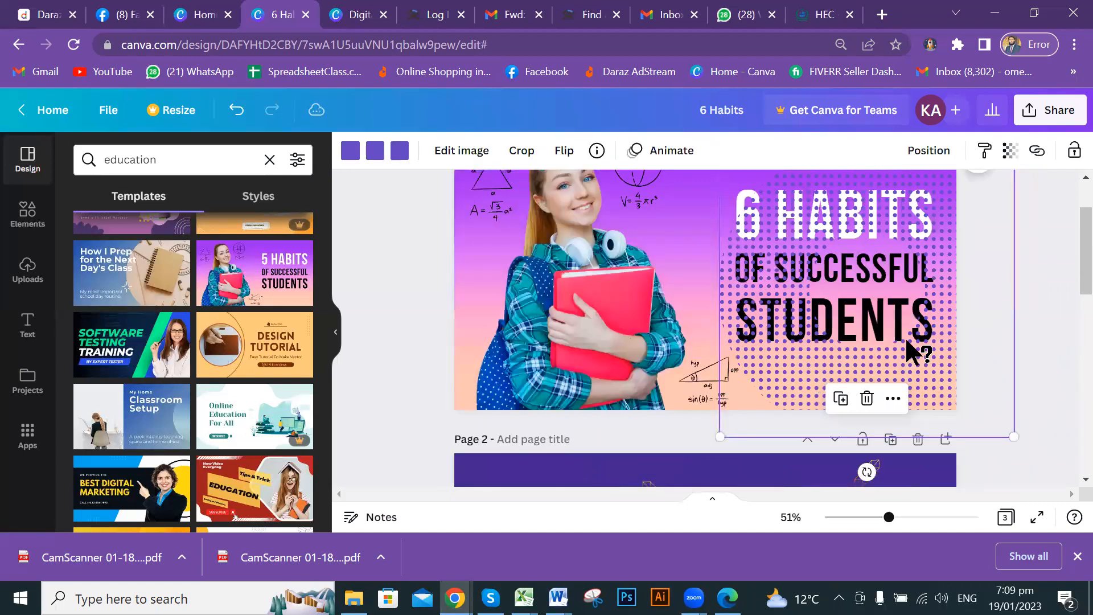
scroll(946, 330, up, 2)
drag(950, 340, 932, 308)
Set the dotted pattern's transparency to 21 and deselect it.
click(1012, 152)
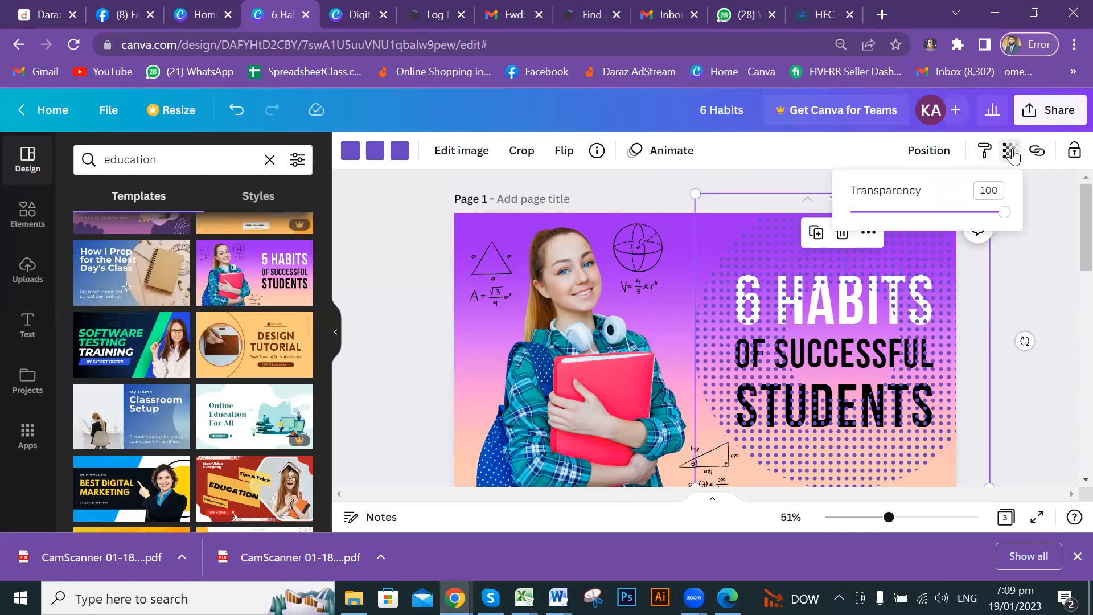
click(915, 212)
mouse_move(902, 219)
mouse_down()
mouse_move(866, 217)
mouse_move(883, 220)
mouse_up()
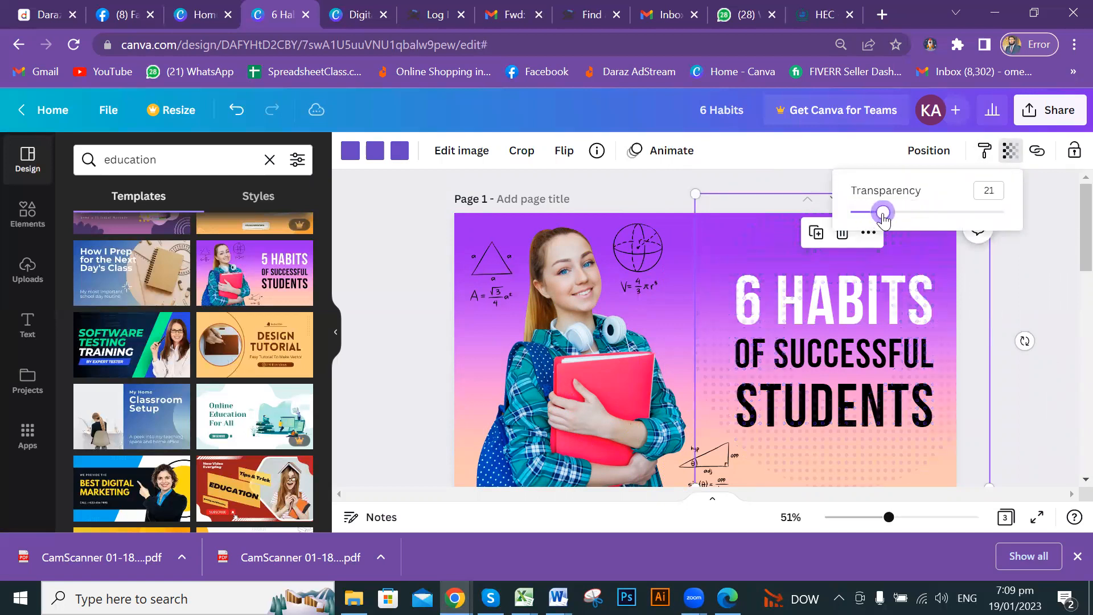
click(1051, 295)
click(1051, 295)
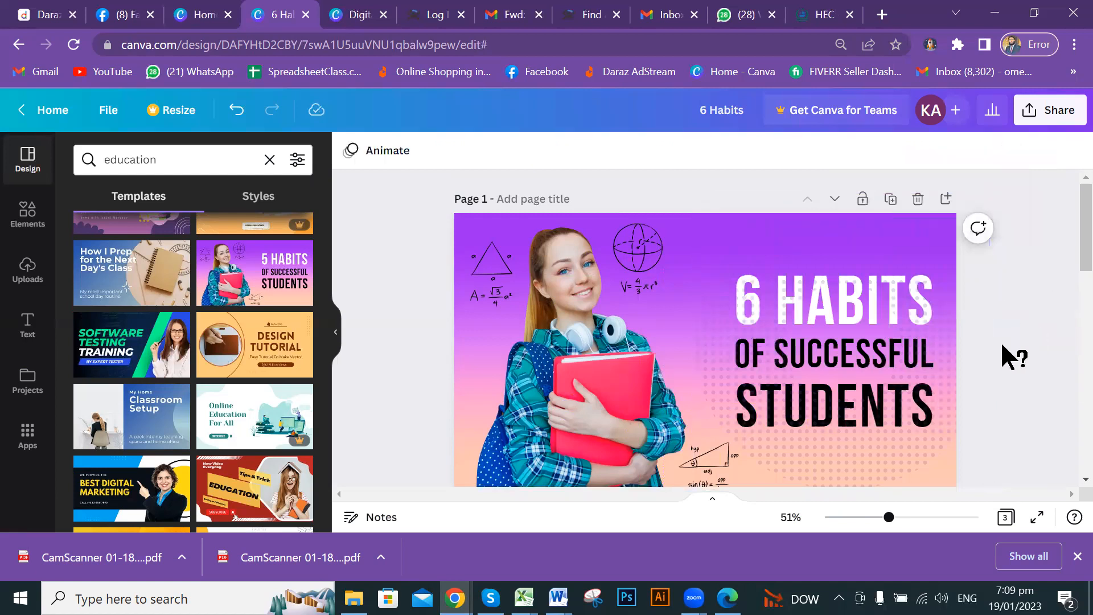
scroll(1013, 325, down, 3)
Delete the Software Testing Training page (Page 3).
scroll(1001, 317, up, 3)
scroll(674, 317, down, 3)
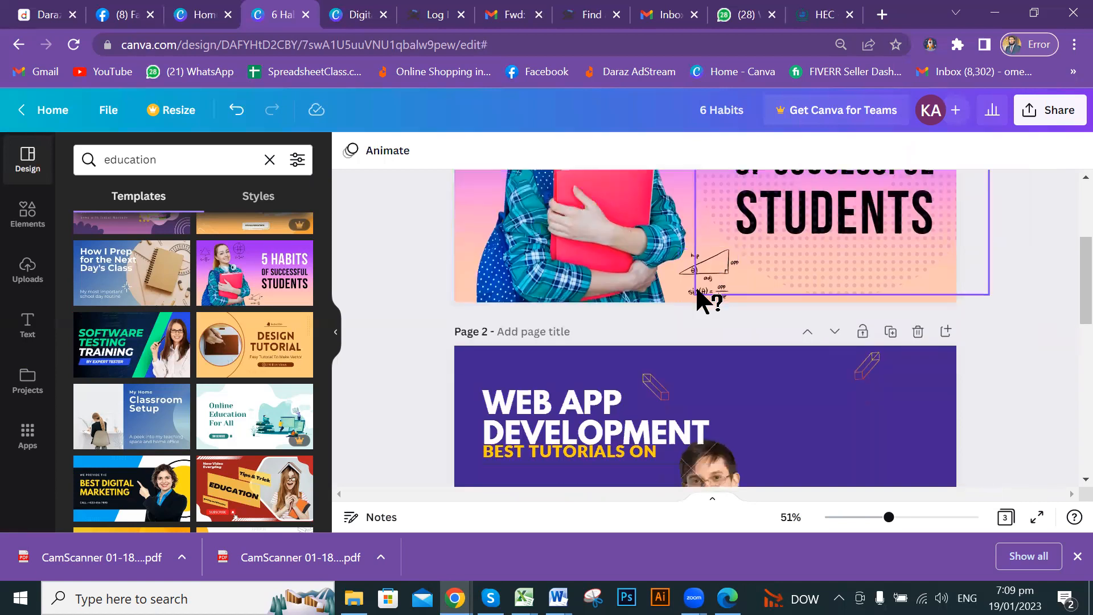
scroll(699, 291, down, 5)
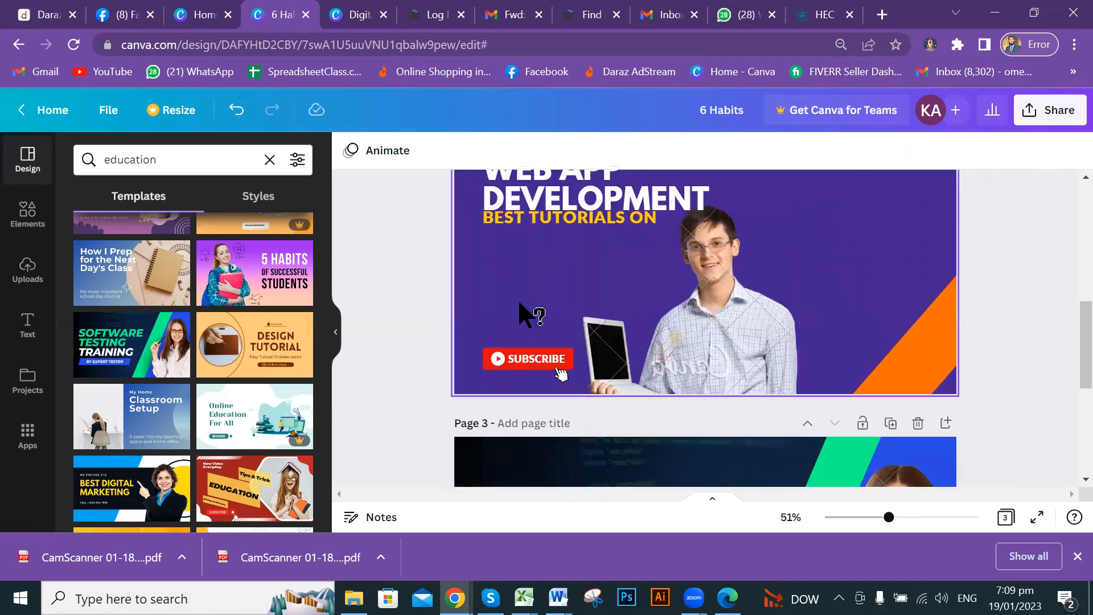
scroll(521, 305, down, 5)
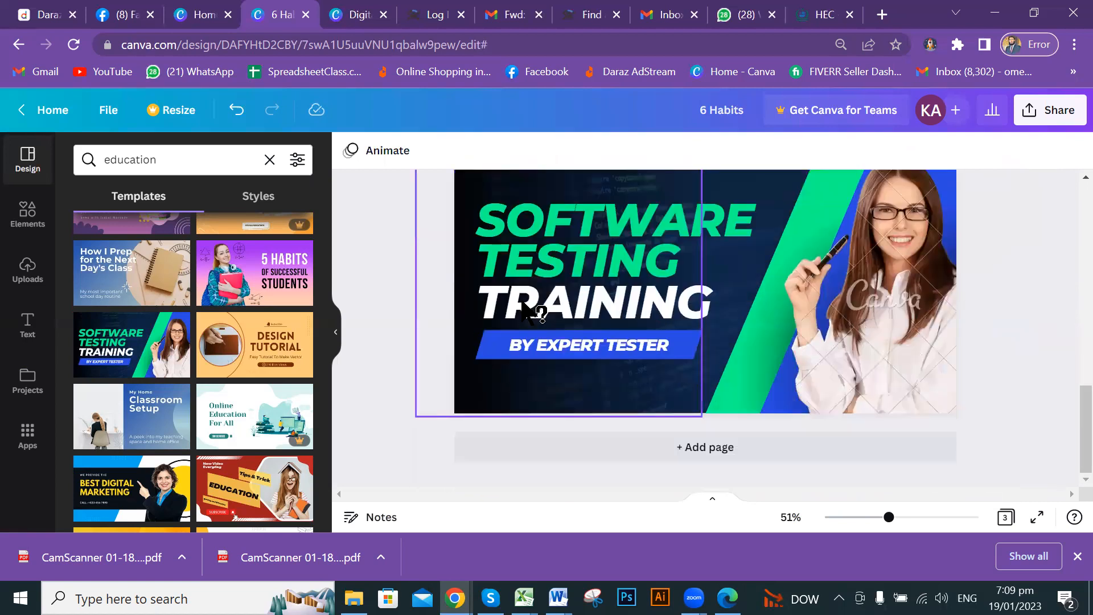
scroll(689, 327, up, 8)
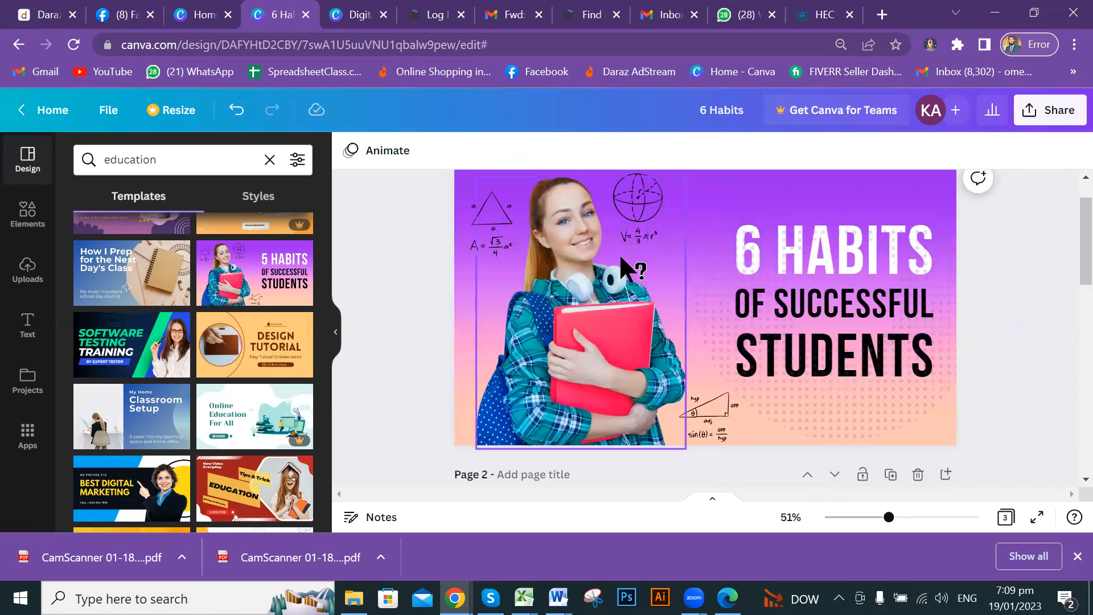
scroll(592, 276, down, 5)
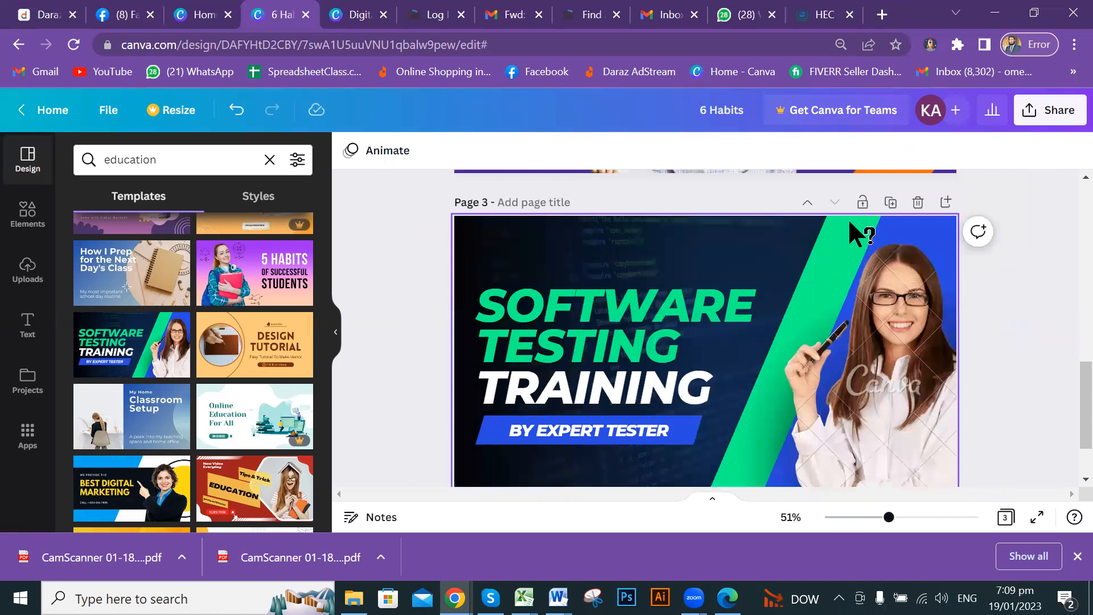
scroll(842, 380, down, 1)
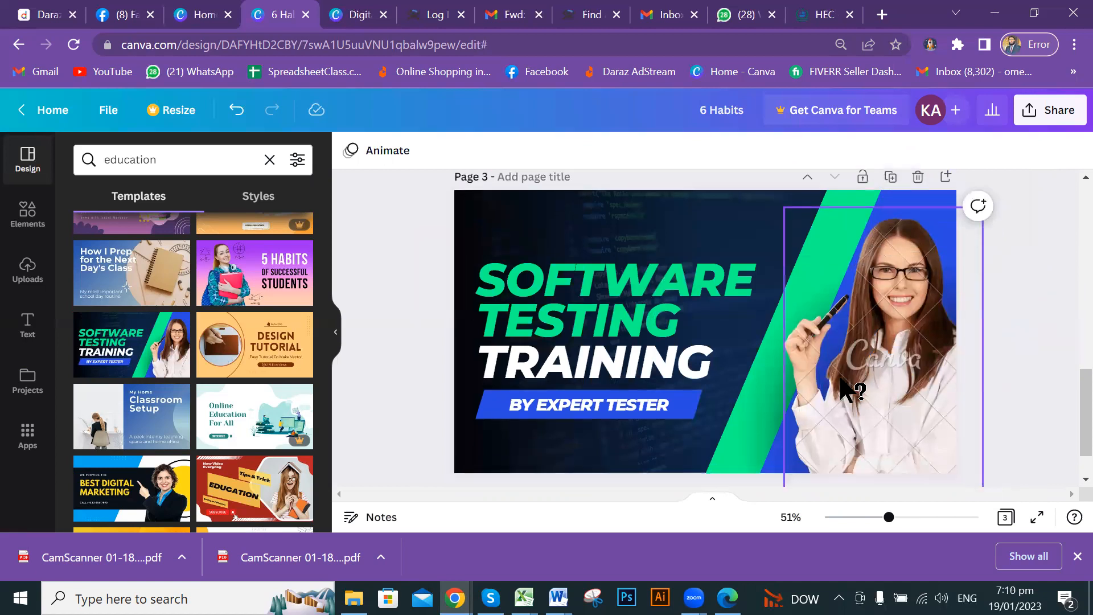
scroll(841, 380, up, 3)
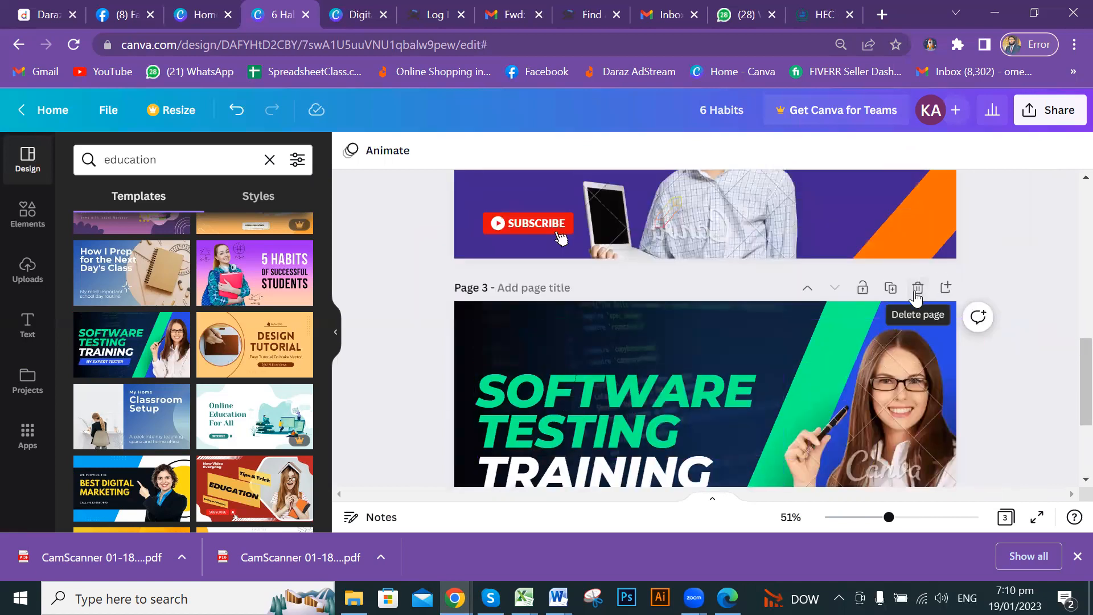
click(918, 289)
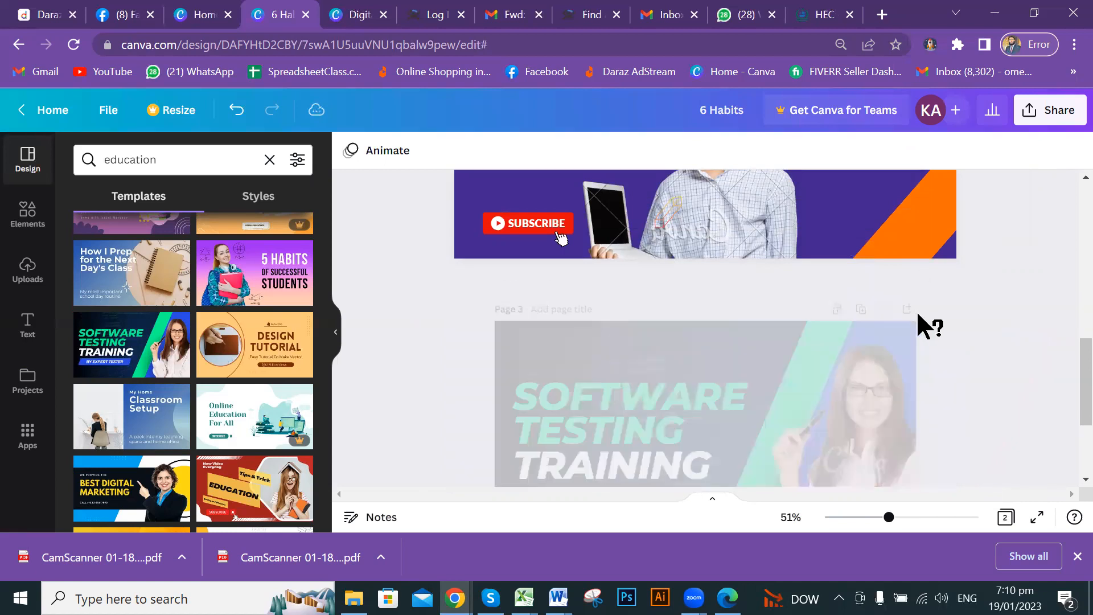
Delete the Web App Development page, then drag-select all elements on the thumbnail.
scroll(928, 341, up, 3)
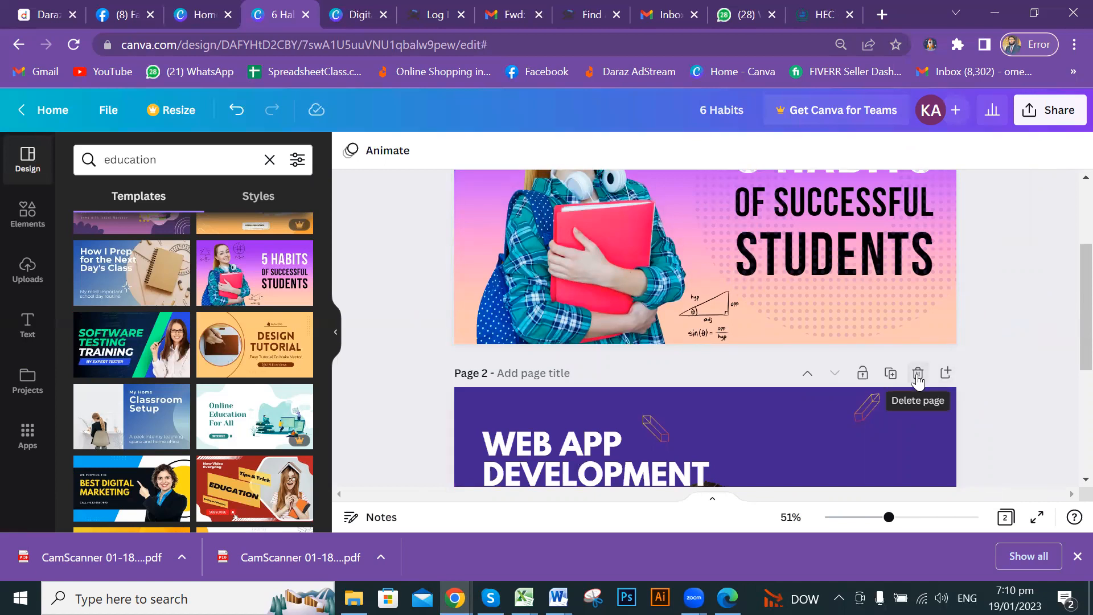
click(916, 376)
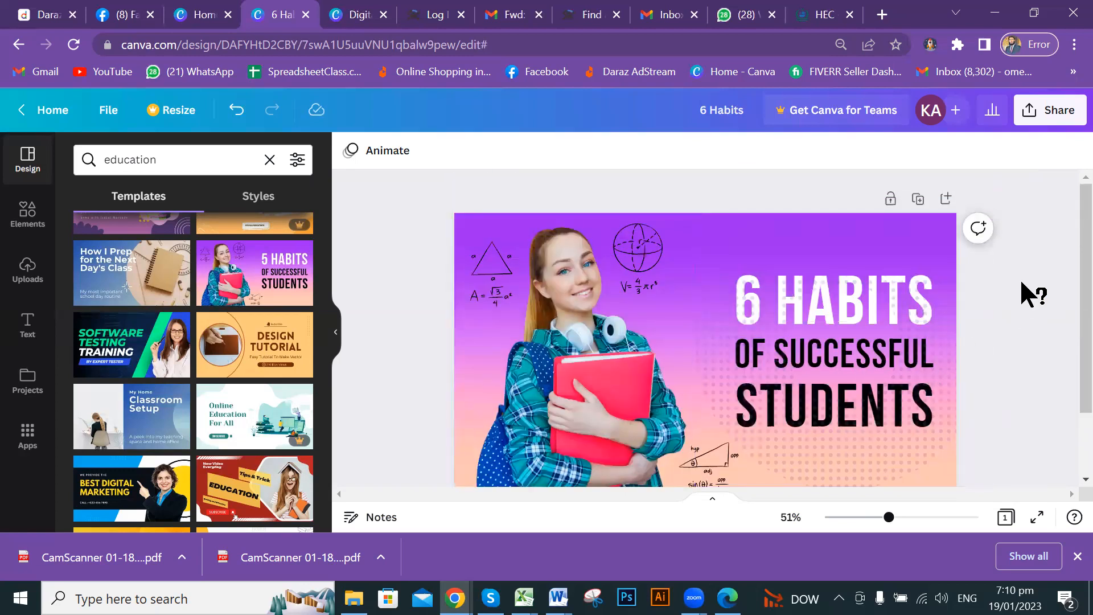
drag(1040, 181, 391, 345)
click(391, 345)
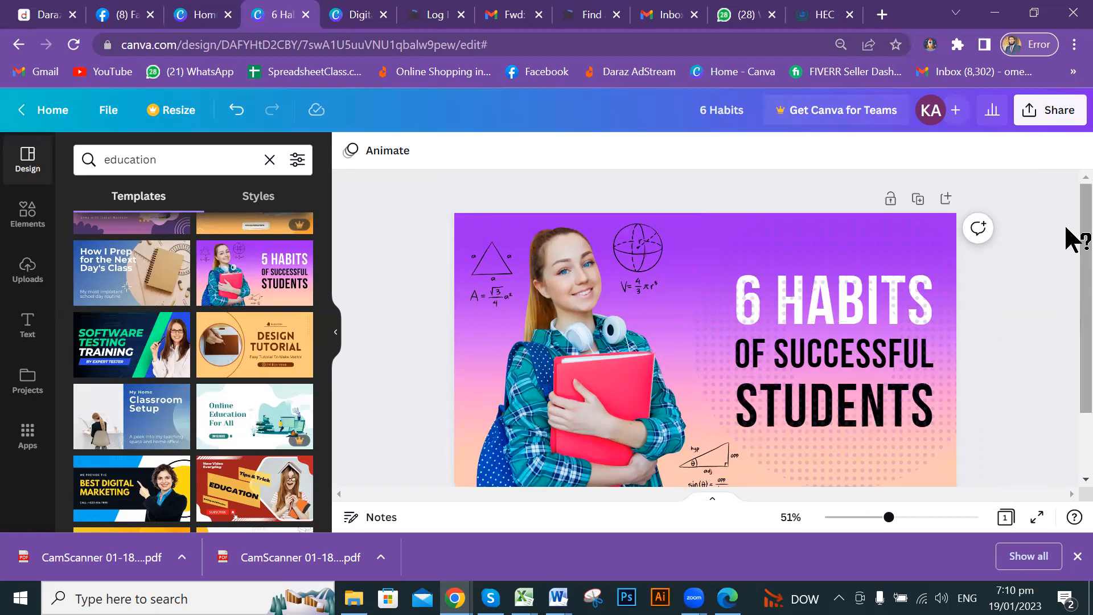
scroll(1071, 296, down, 2)
scroll(1071, 302, up, 2)
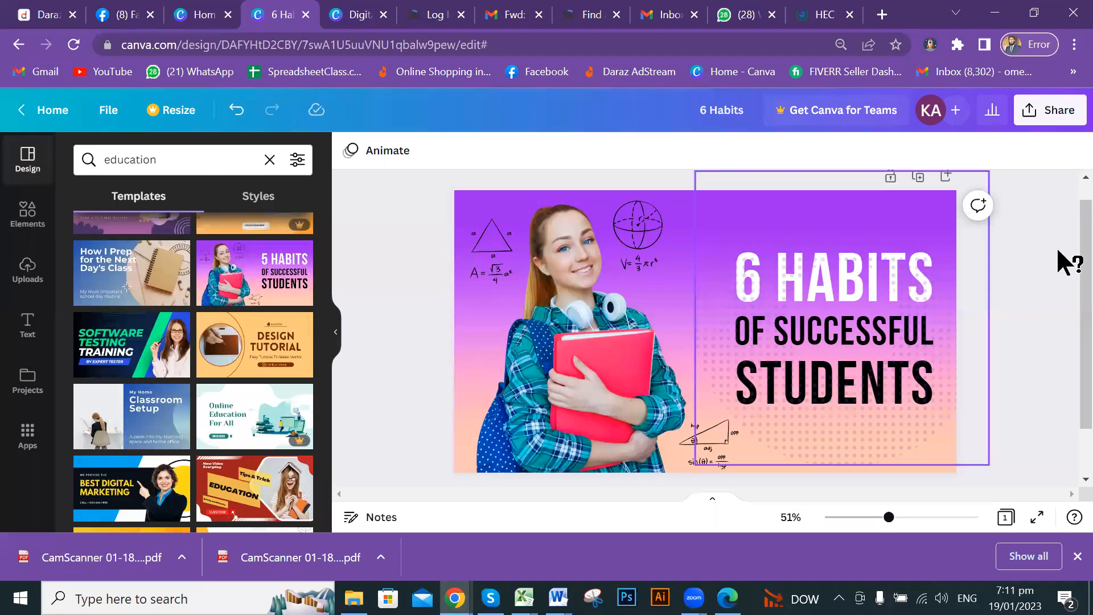
scroll(1066, 310, up, 1)
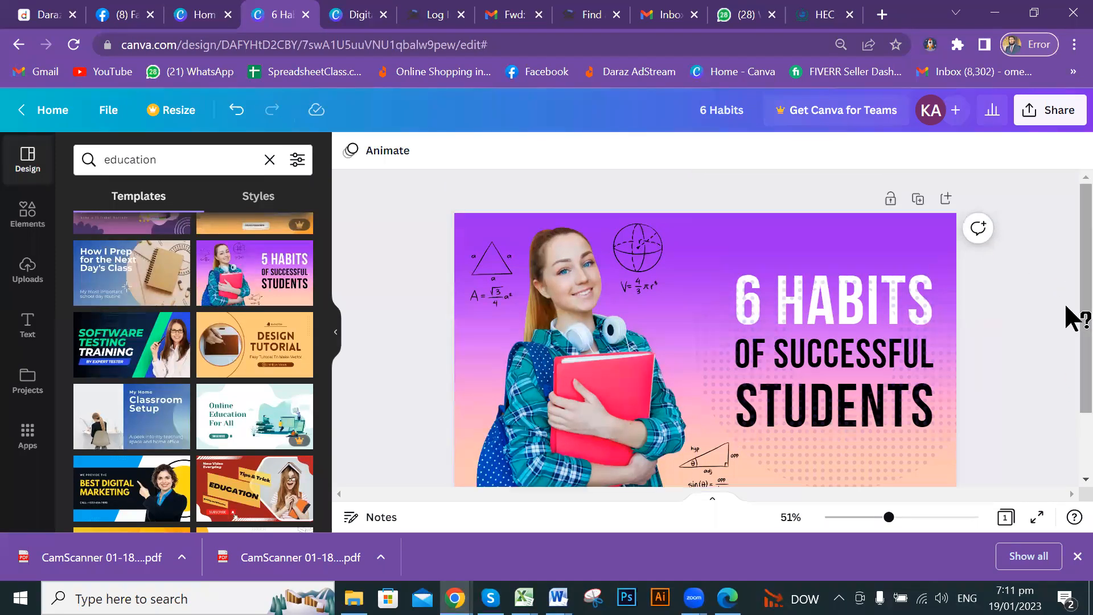
Close the Digital Marketing Agency tab, visit Canva Home, and return to the 6 Habits editor.
click(358, 17)
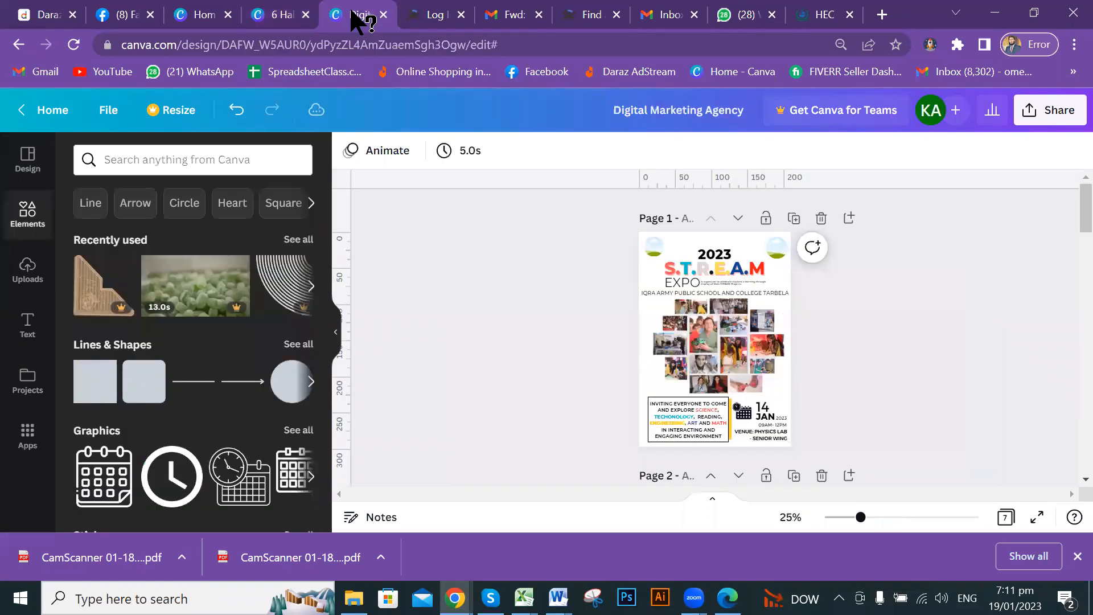
click(279, 13)
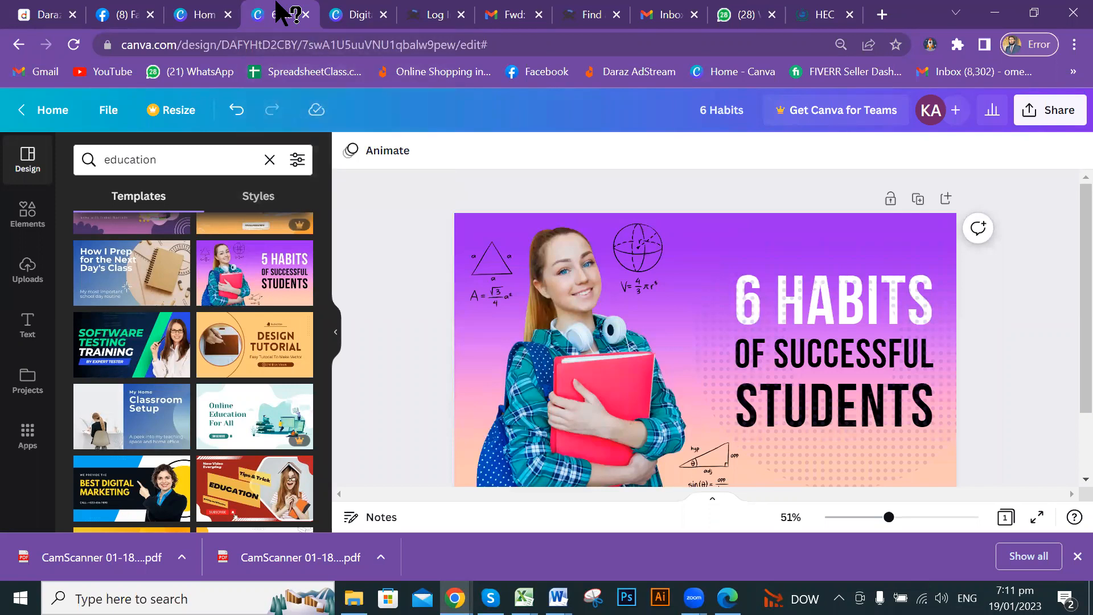
click(360, 15)
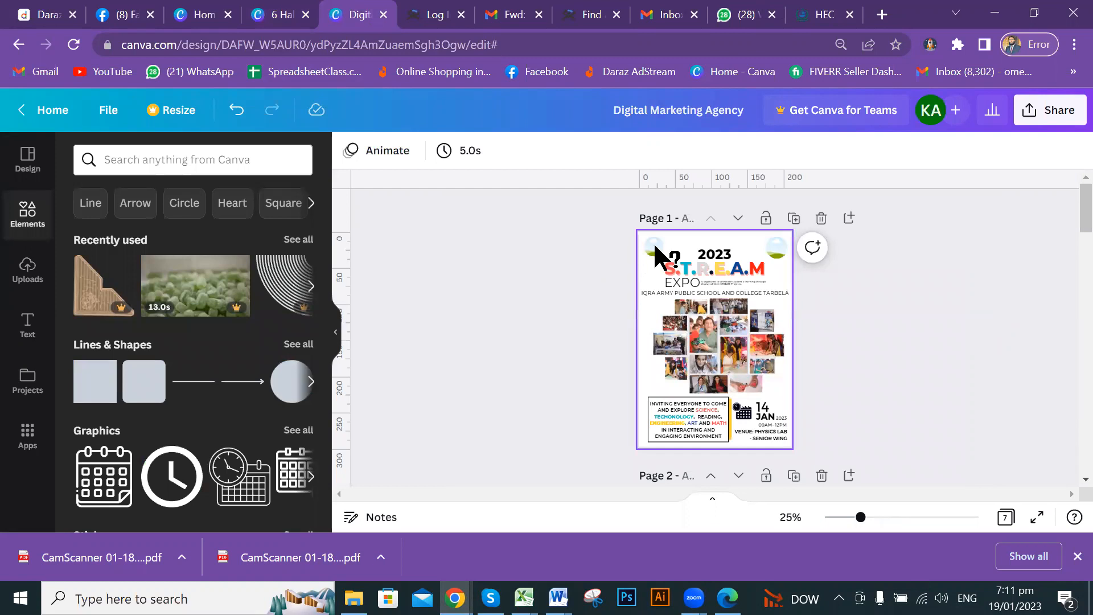
click(384, 14)
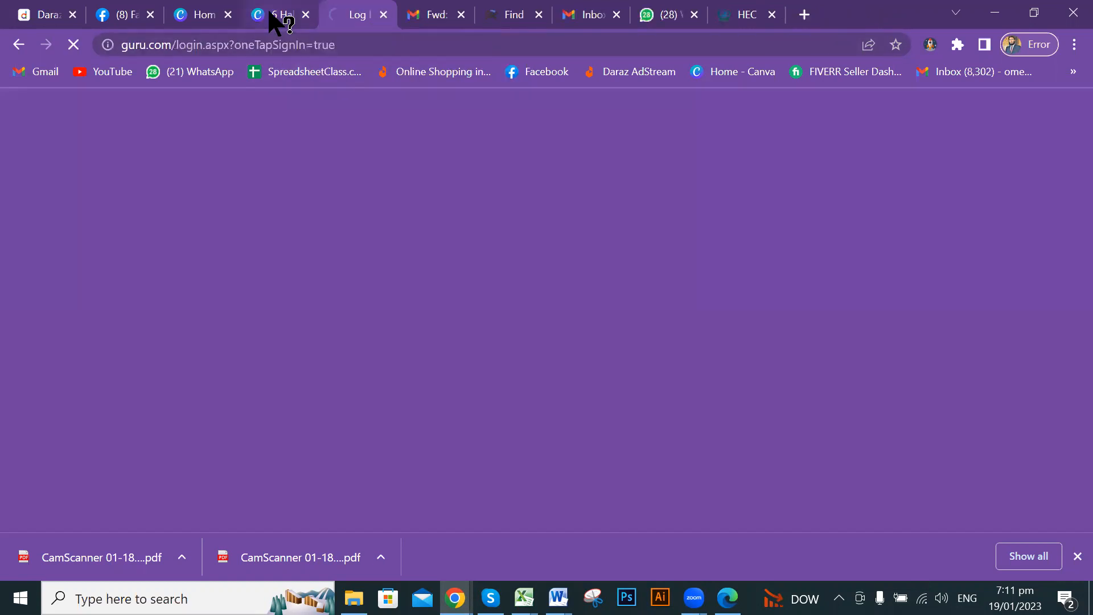
click(271, 14)
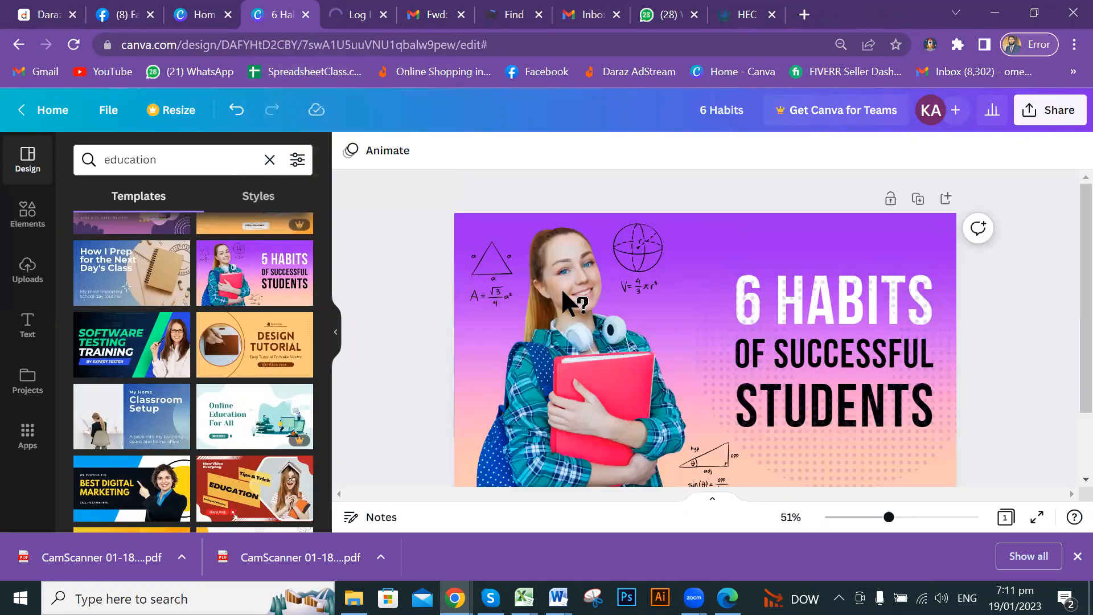
click(222, 11)
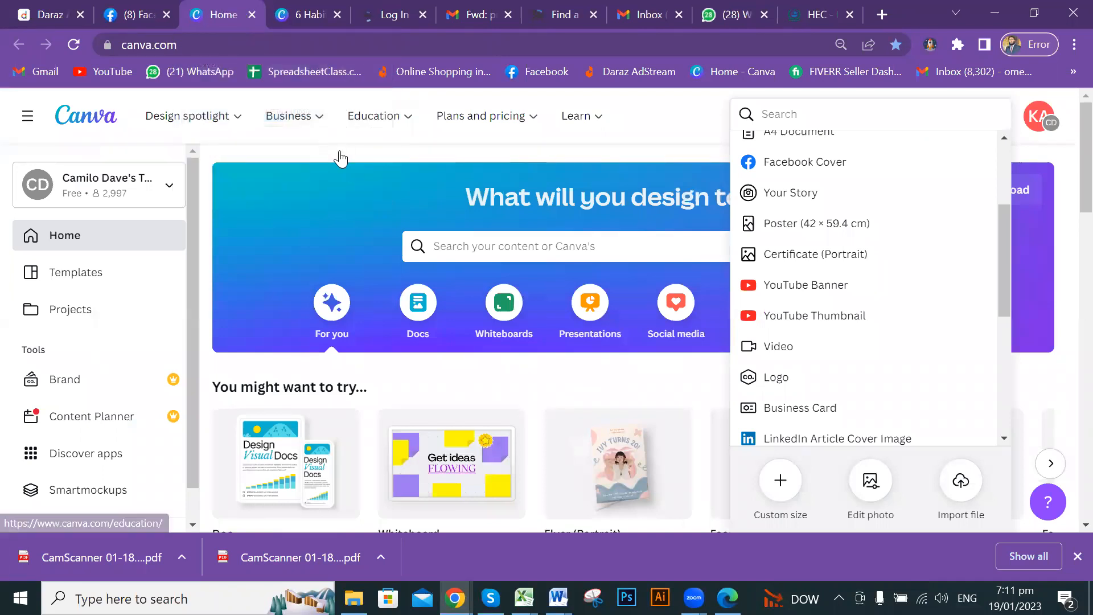
mouse_move(373, 116)
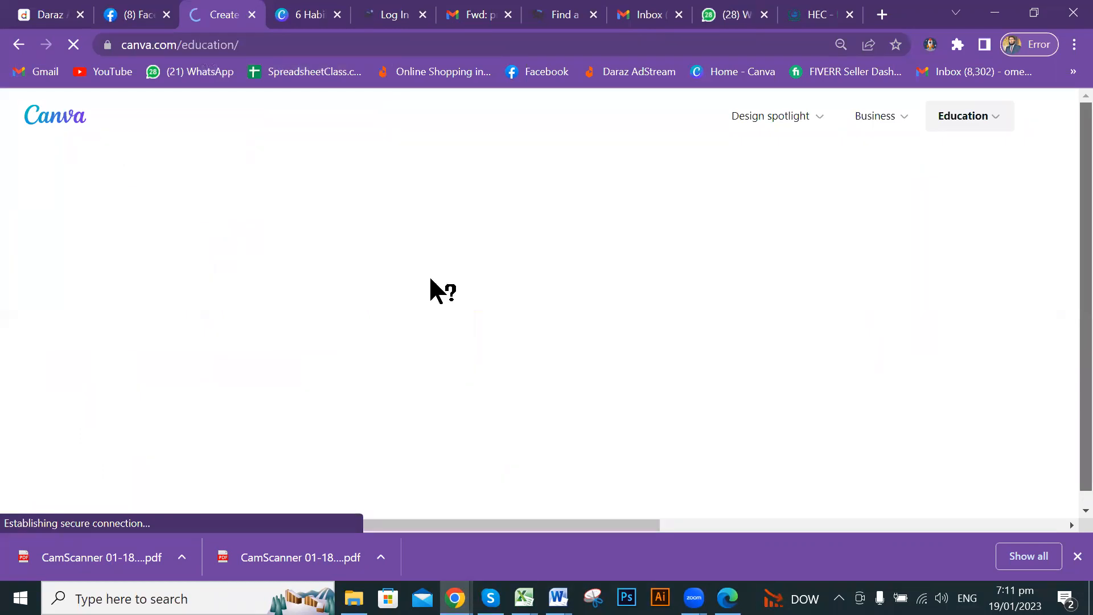
click(308, 8)
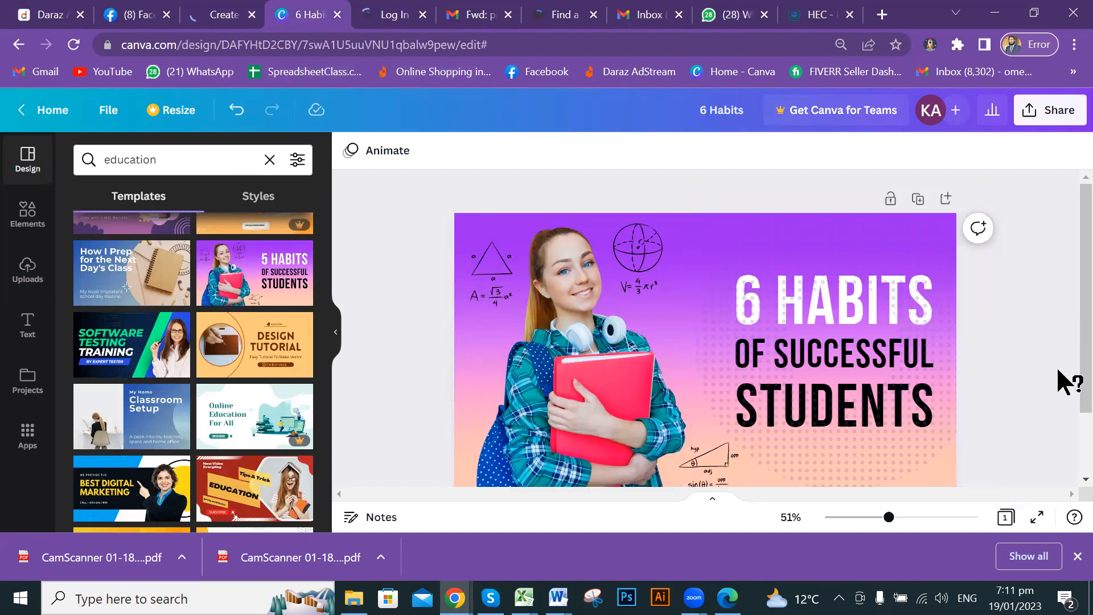
Clear the 'education' query from the Design panel's template search box.
scroll(1035, 368, down, 2)
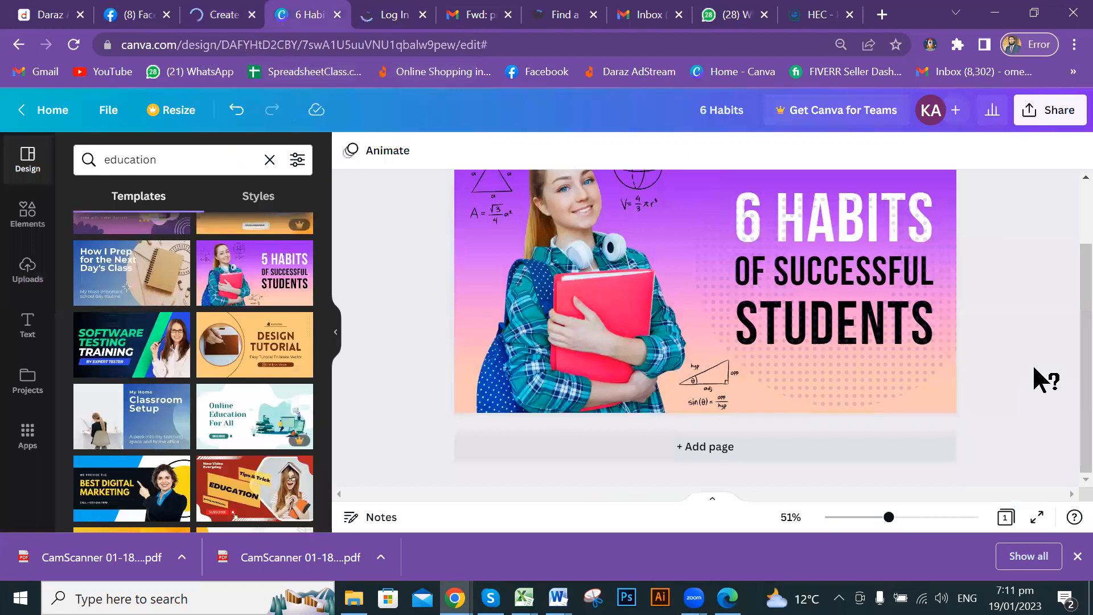
scroll(1034, 368, up, 2)
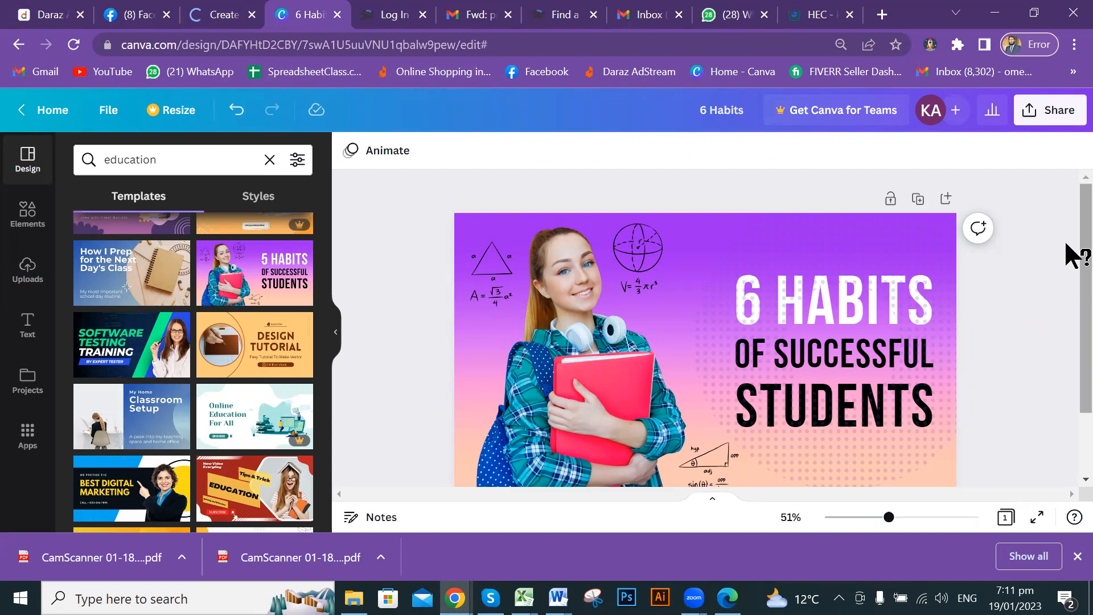
scroll(1070, 318, down, 2)
scroll(1072, 284, up, 2)
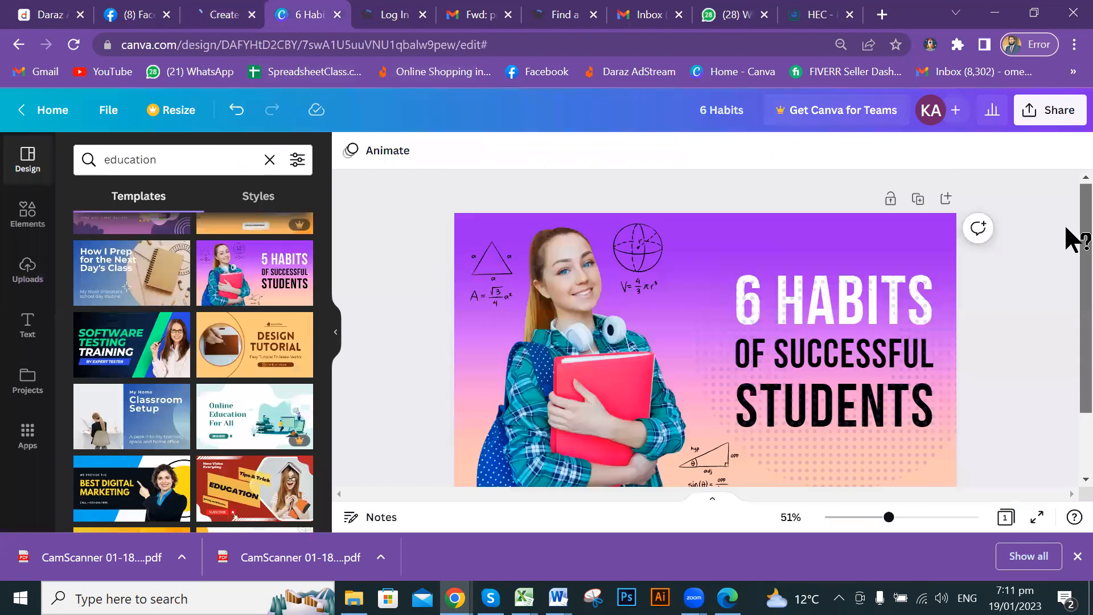
click(270, 160)
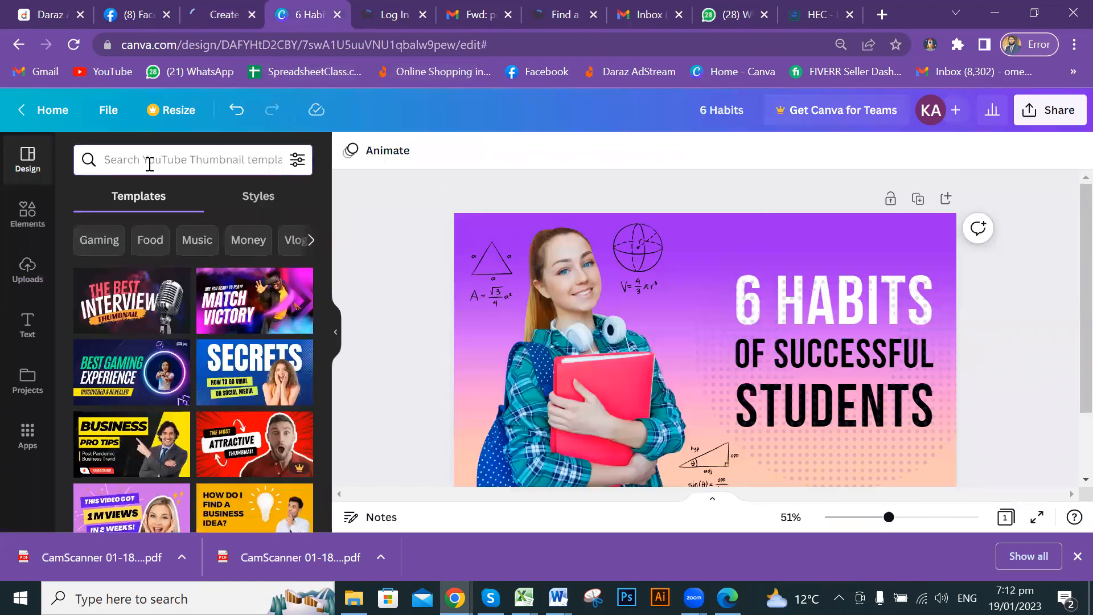
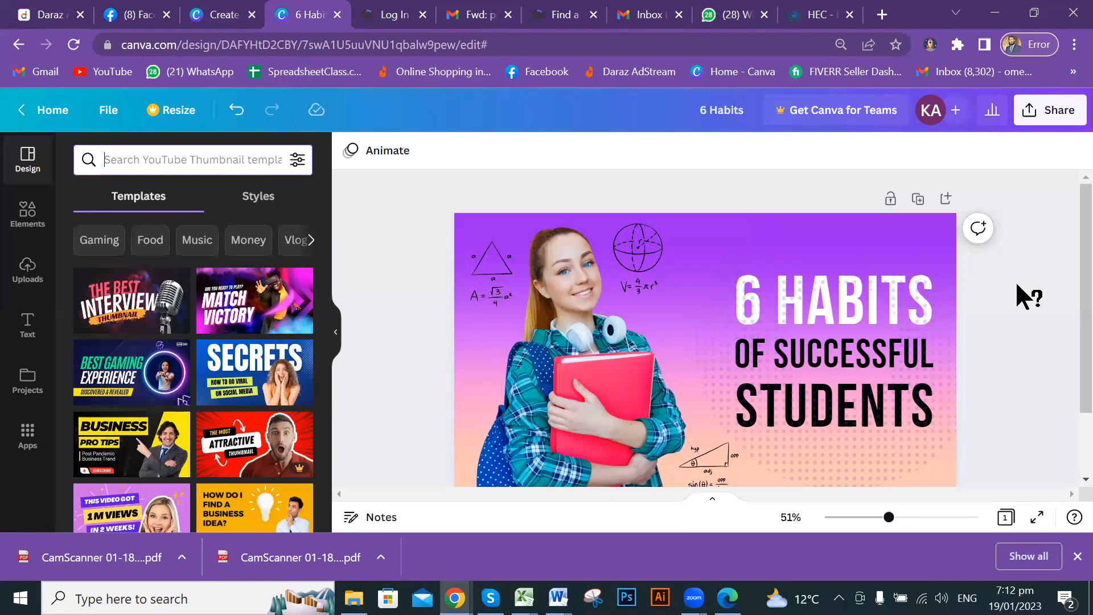
Load the Canva home page in the second tab, keeping the 6 Habits design open.
click(216, 16)
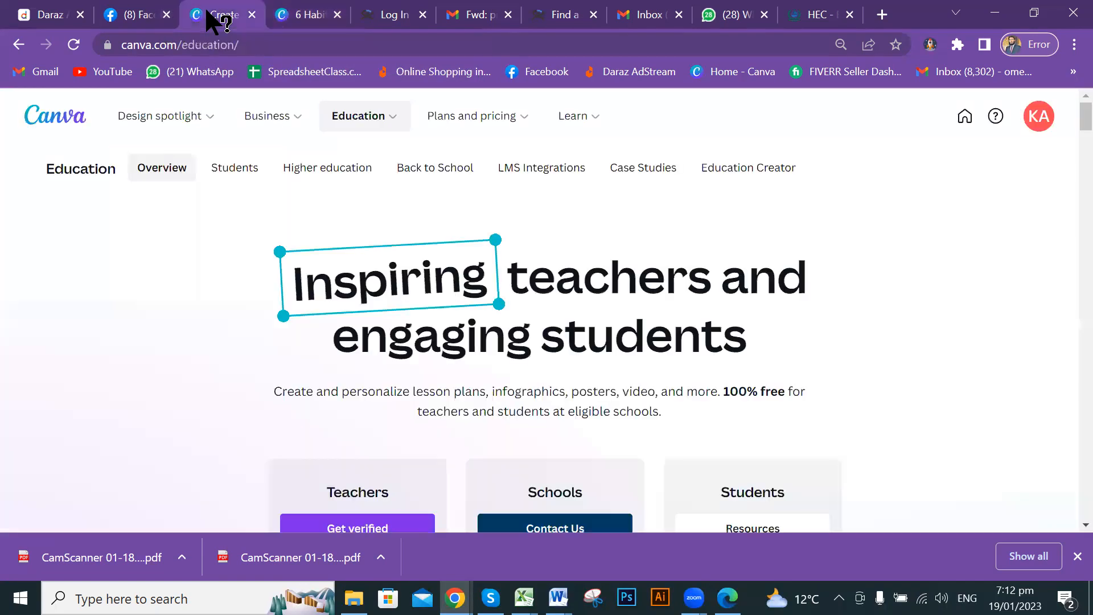
click(58, 127)
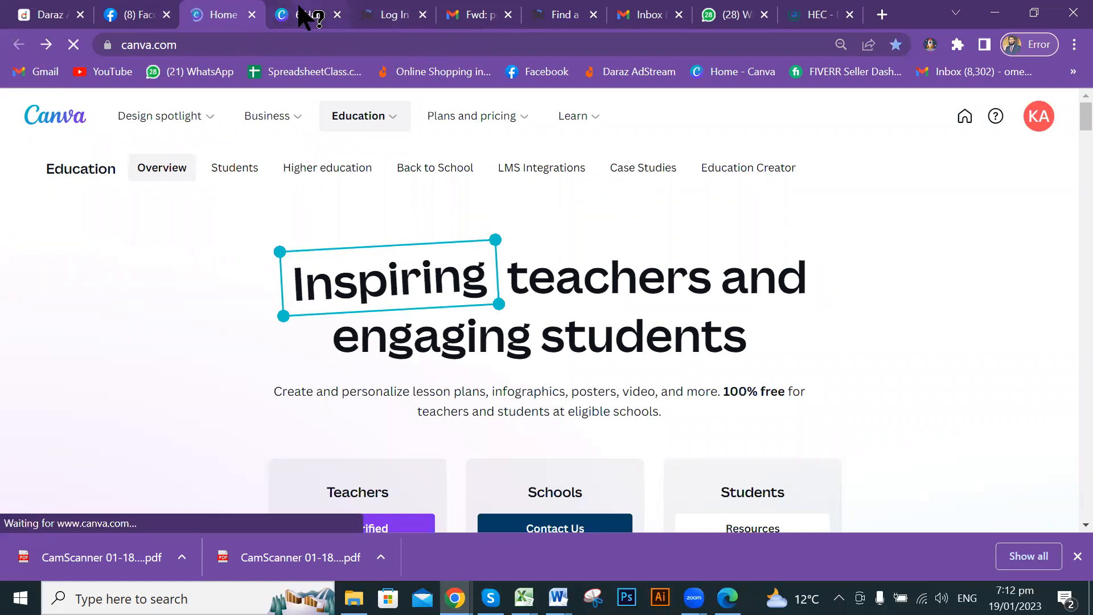
click(304, 16)
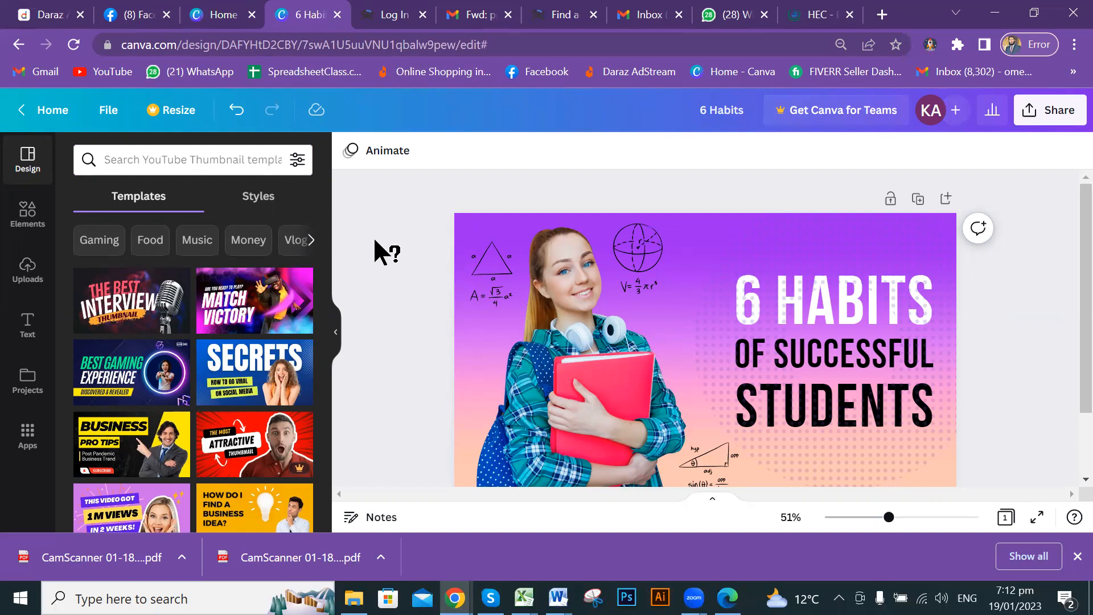
click(215, 16)
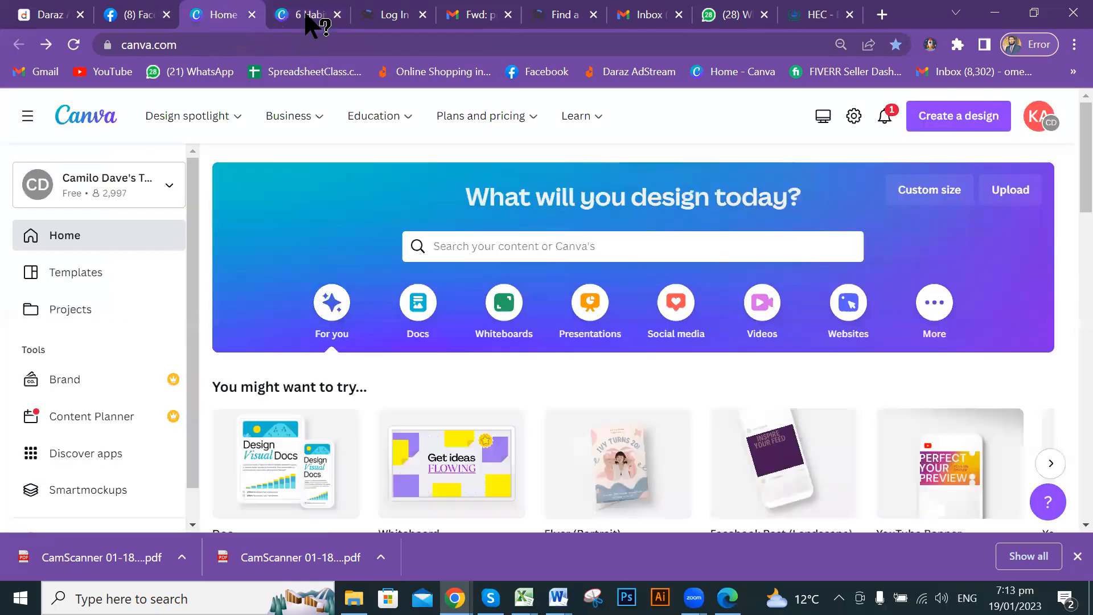
Look over Recent designs on Home, then open the account card's 'Switch to another team' list.
click(311, 17)
click(222, 17)
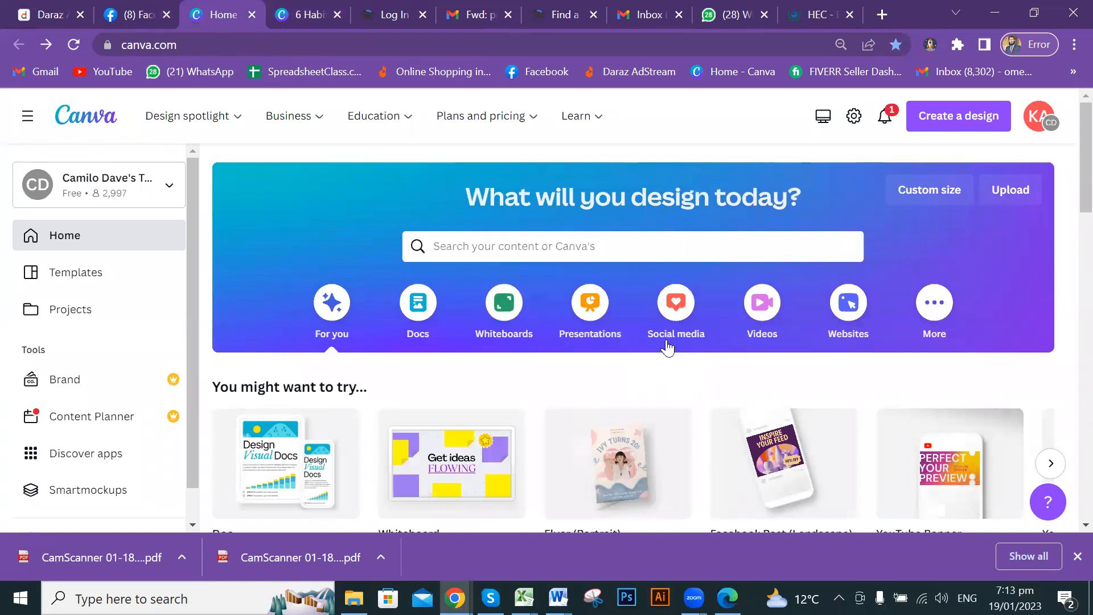
scroll(361, 289, down, 6)
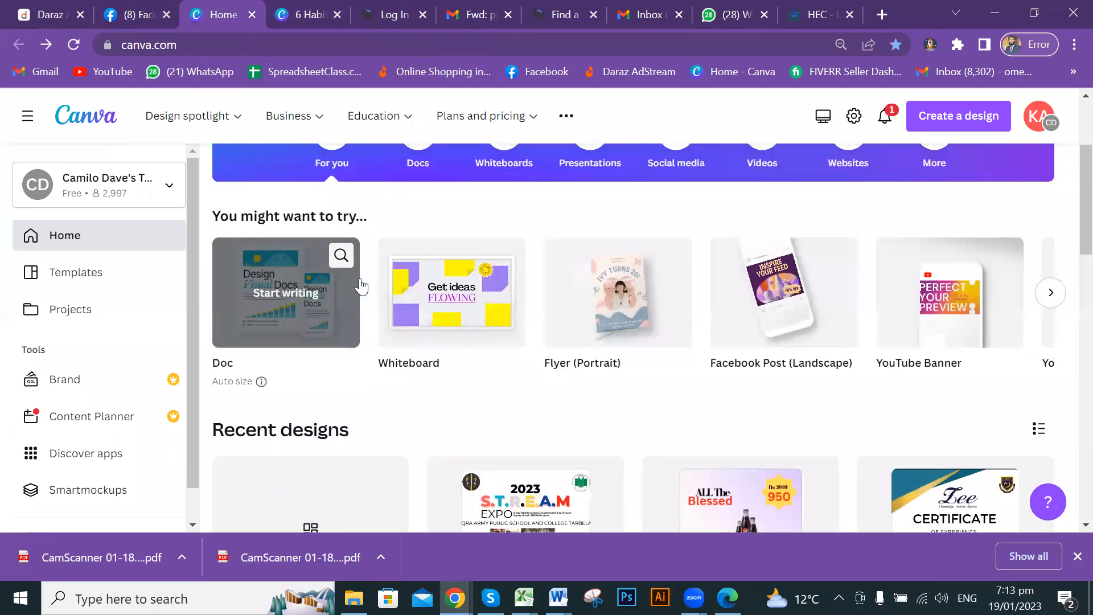
scroll(377, 293, down, 3)
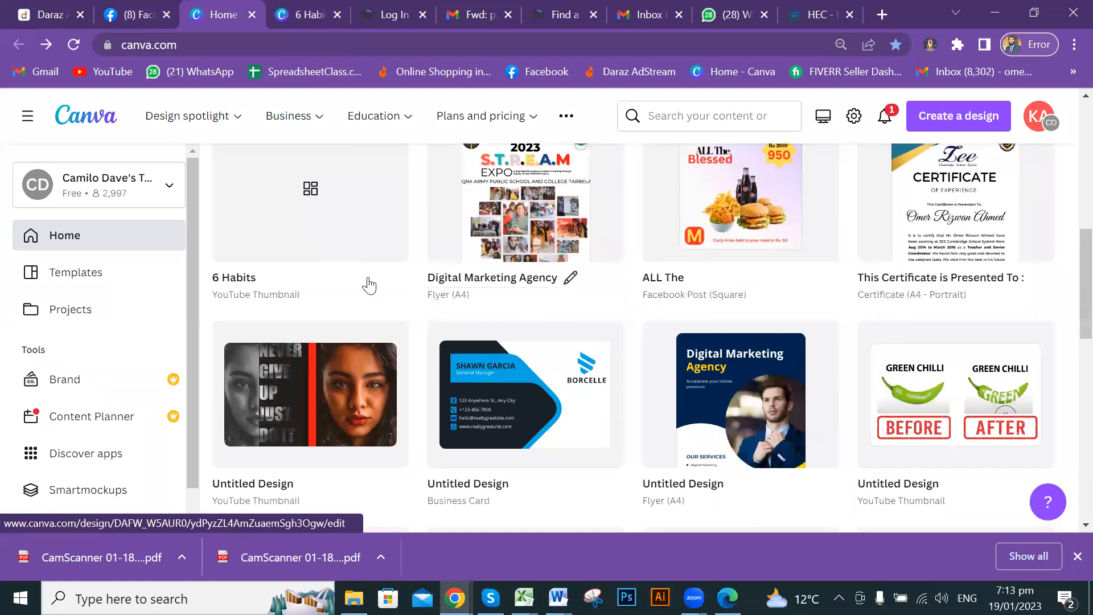
scroll(370, 284, up, 5)
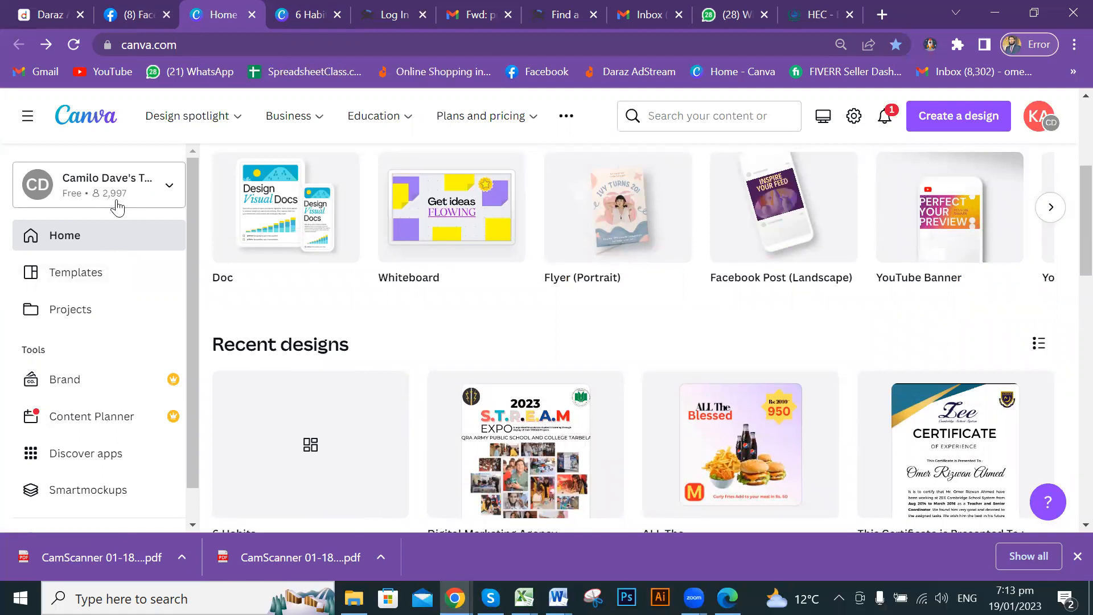
click(170, 189)
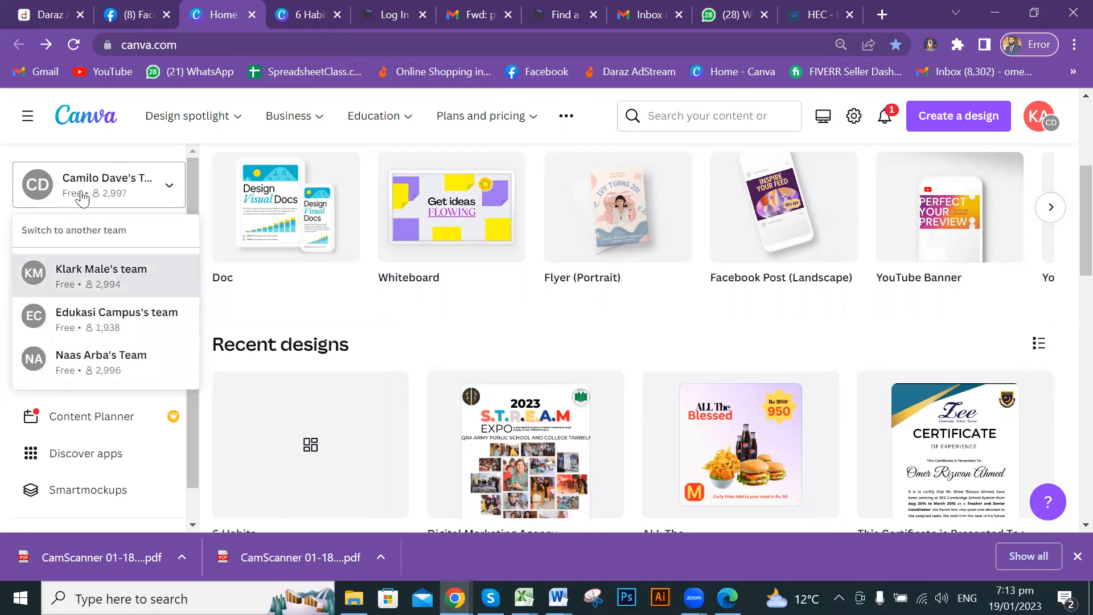
Flip between the 6 Habits editor and the Canva Home tab several times.
click(285, 13)
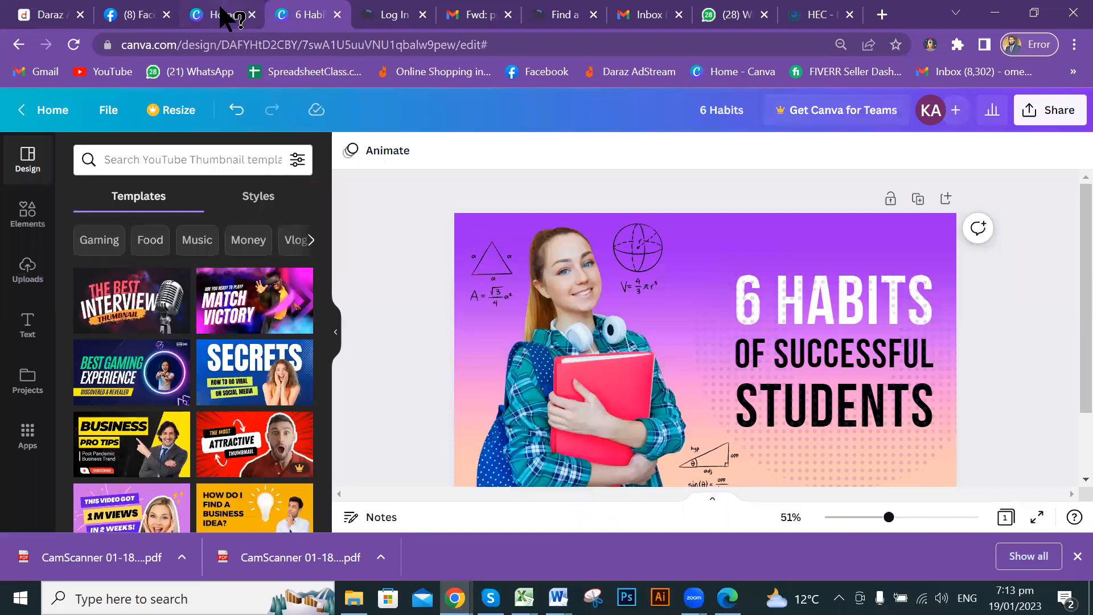
click(225, 15)
click(305, 12)
click(227, 15)
click(311, 12)
click(224, 15)
click(310, 12)
click(223, 8)
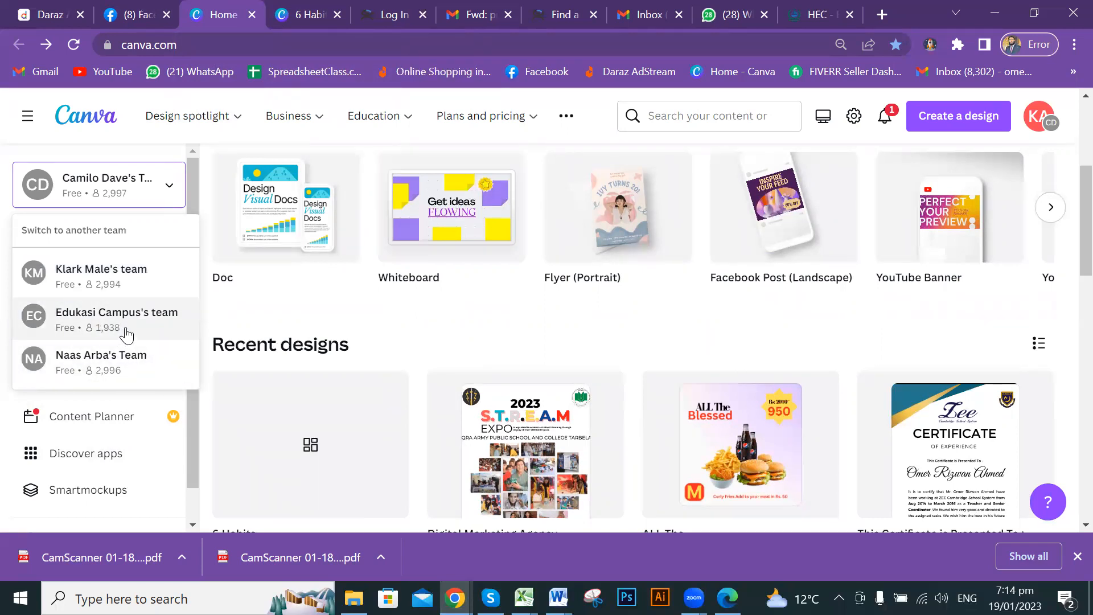
Pick a team in the switch list, browse Recent designs, then return to the 6 Habits tab.
click(60, 322)
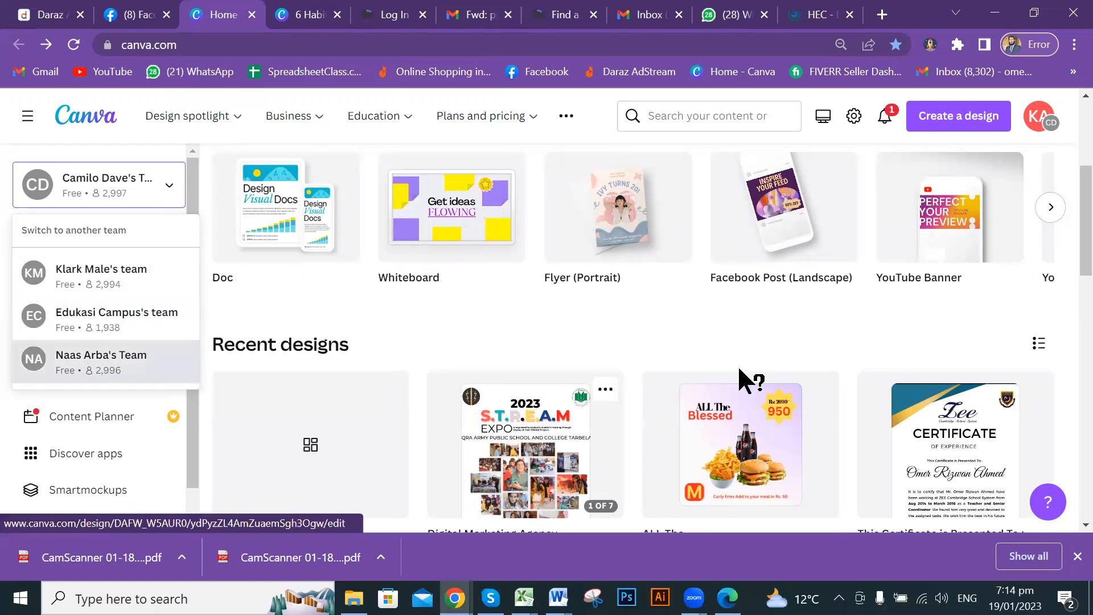
scroll(752, 365, down, 8)
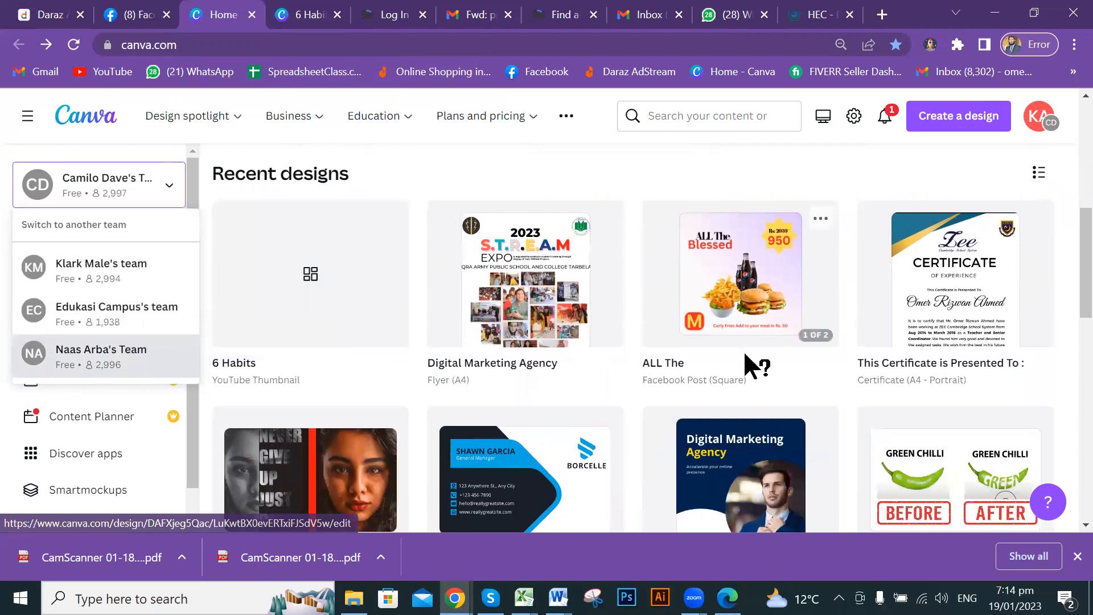
scroll(746, 356, up, 10)
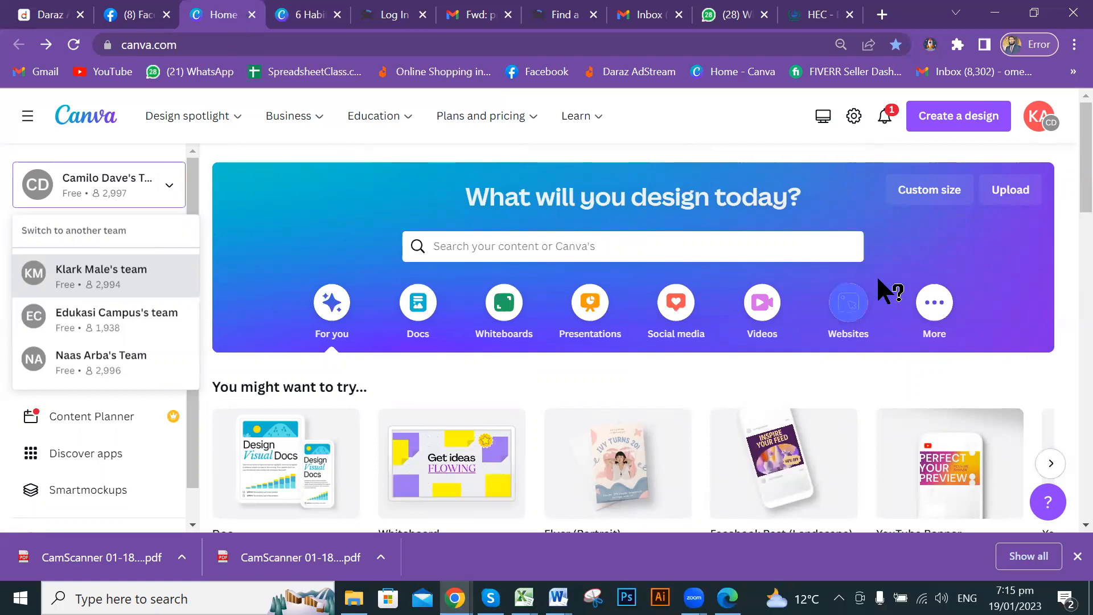
scroll(876, 275, down, 5)
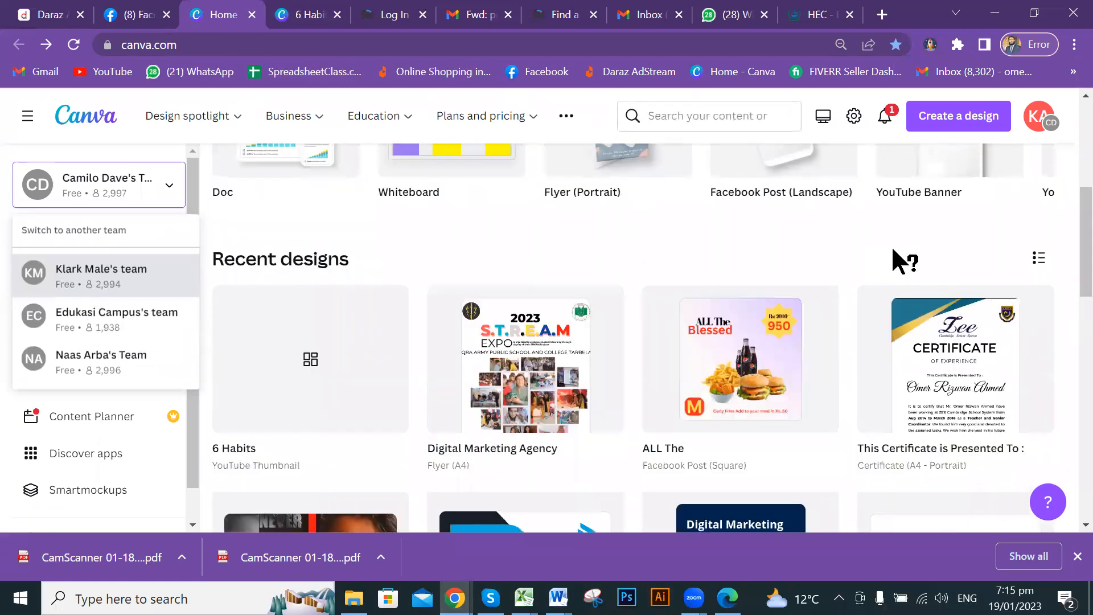
scroll(900, 259, down, 1)
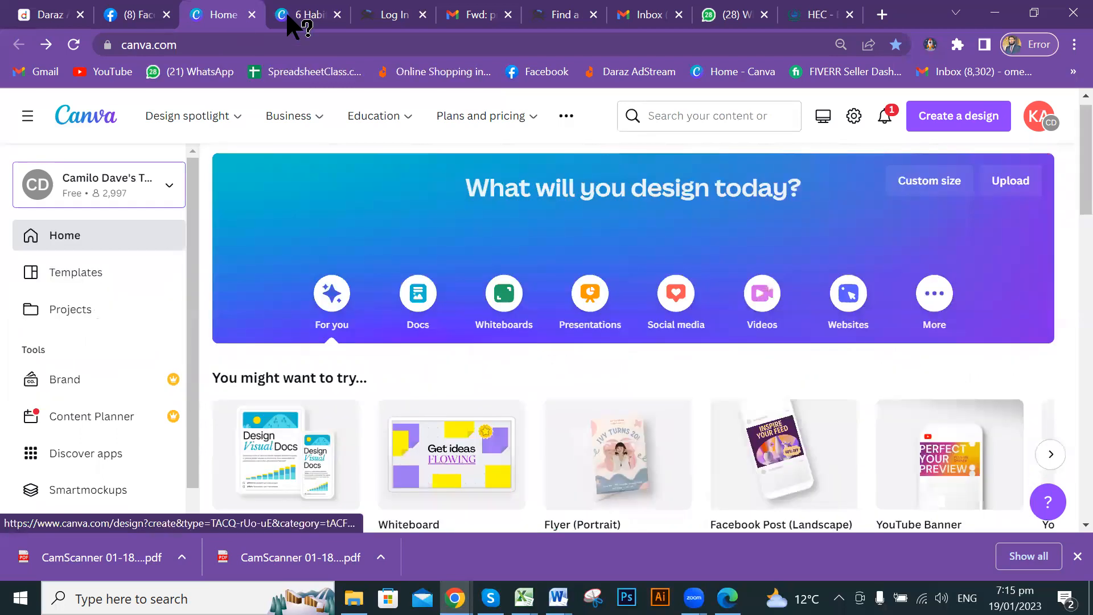
click(288, 17)
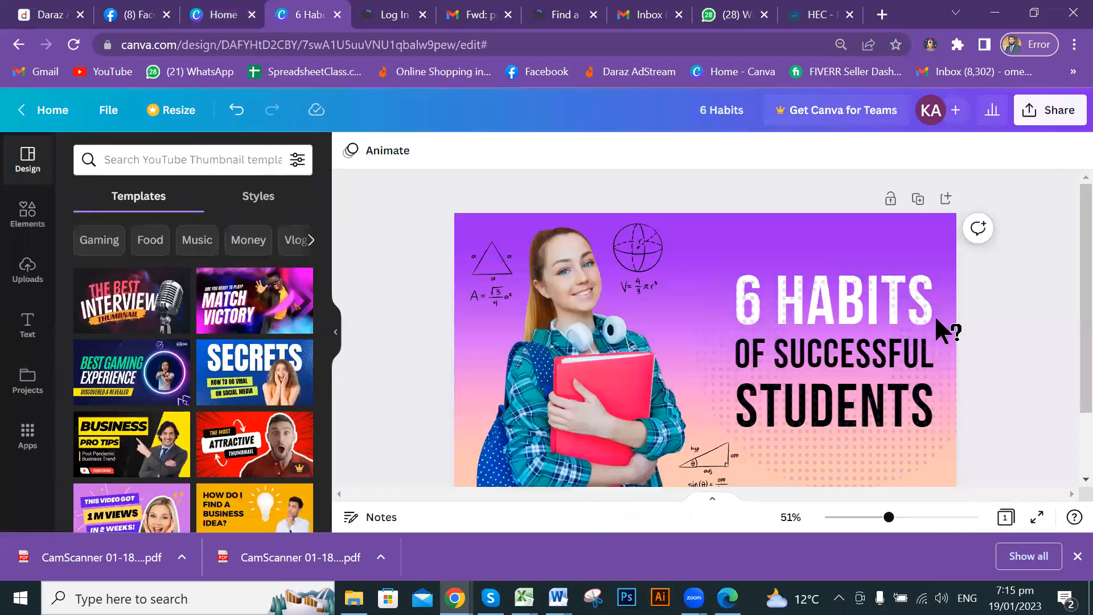